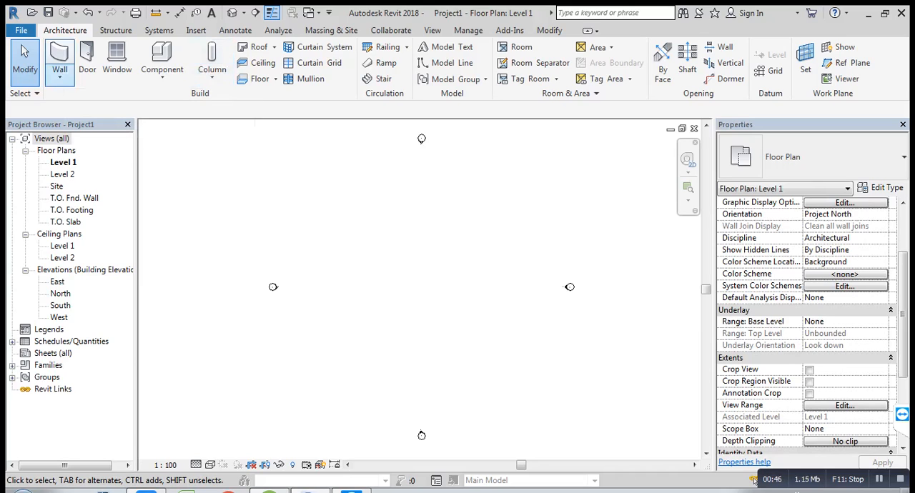
Step: Draw a rectangular room of Generic - 200mm architectural walls up to Level 2, about 4400 by 4300 mm along the wall centerlines
{"action": "left_click", "coordinate": [59, 76]}
{"action": "left_click", "coordinate": [100, 100]}
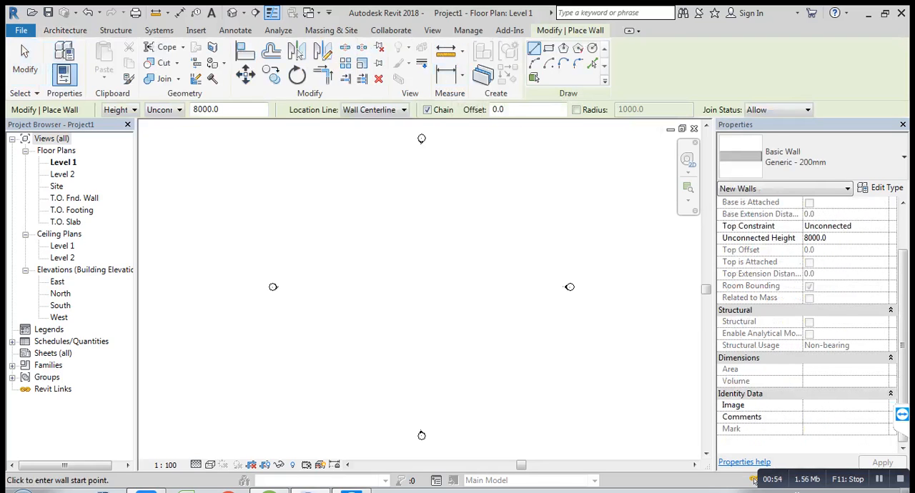
{"action": "left_click", "coordinate": [179, 110]}
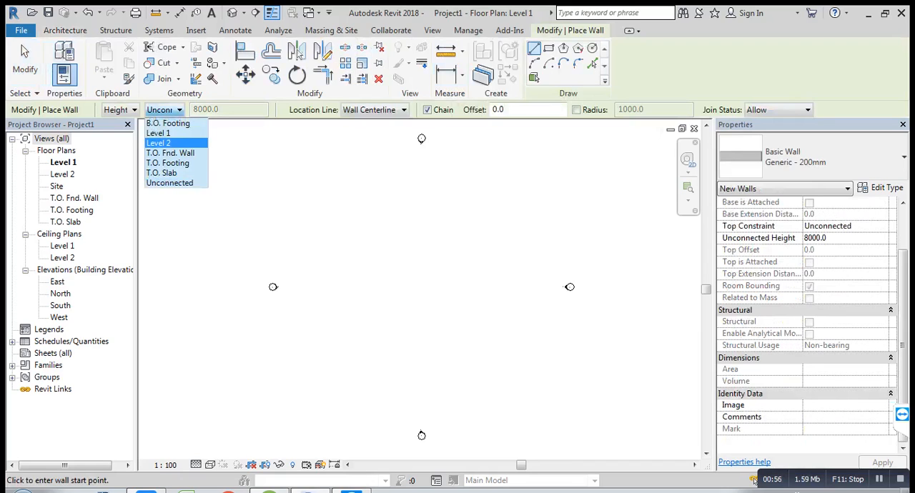
{"action": "left_click", "coordinate": [165, 143]}
{"action": "left_click", "coordinate": [548, 48]}
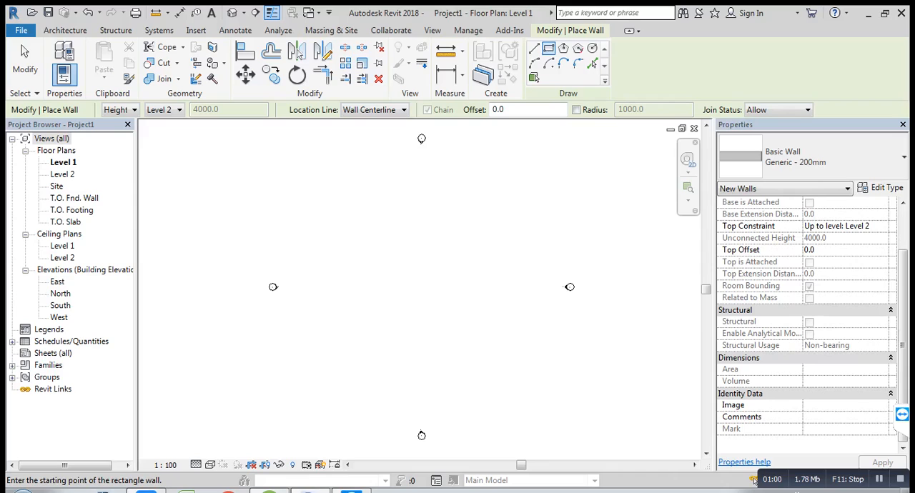
{"action": "left_click", "coordinate": [349, 233]}
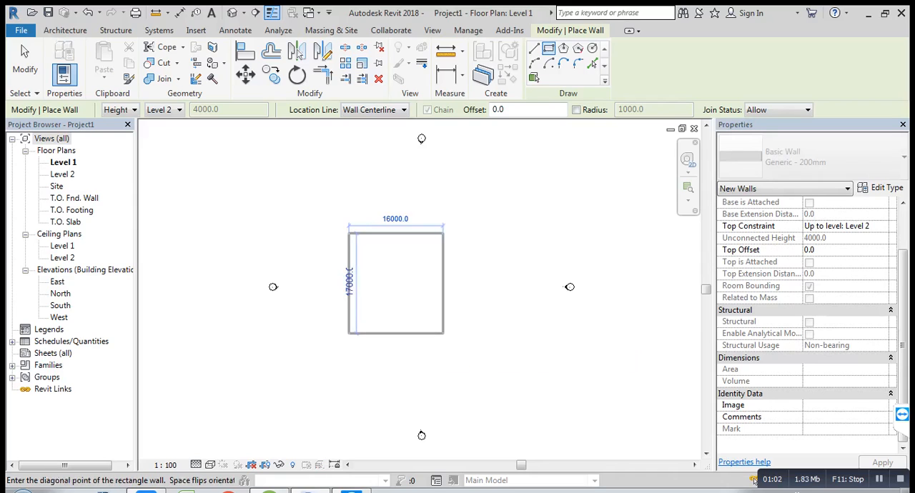
{"action": "scroll", "coordinate": [443, 333], "scroll_direction": "up", "scroll_amount": 2}
{"action": "middle_click_drag", "start_coordinate": [398, 287], "coordinate": [405, 336]}
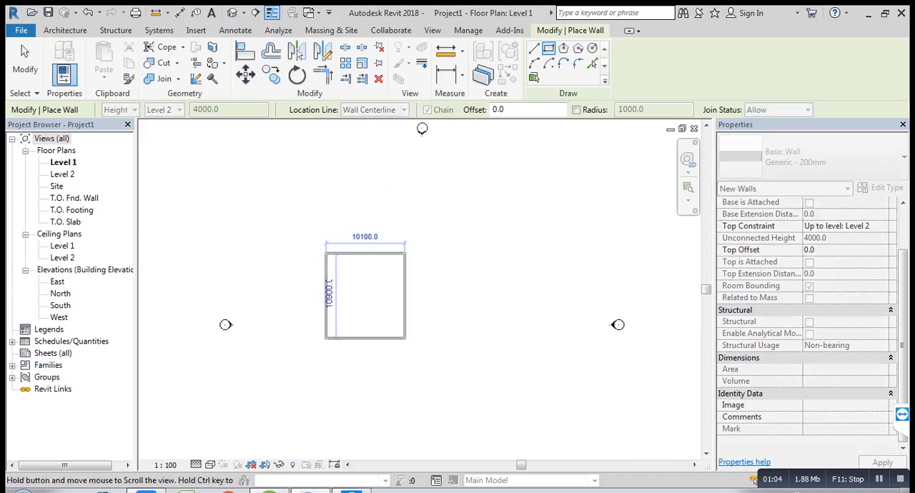
{"action": "scroll", "coordinate": [404, 334], "scroll_direction": "up", "scroll_amount": 1}
{"action": "scroll", "coordinate": [367, 301], "scroll_direction": "up", "scroll_amount": 1}
{"action": "middle_click_drag", "start_coordinate": [366, 301], "coordinate": [399, 379]}
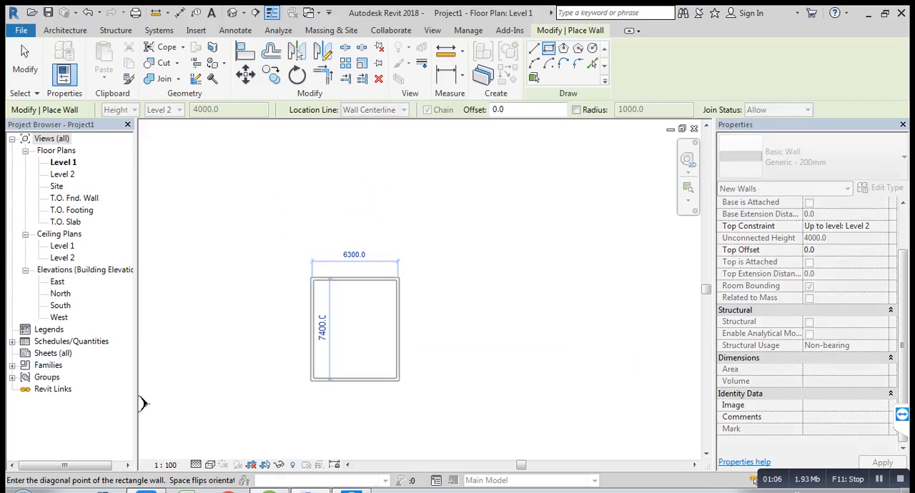
{"action": "scroll", "coordinate": [397, 375], "scroll_direction": "up", "scroll_amount": 2}
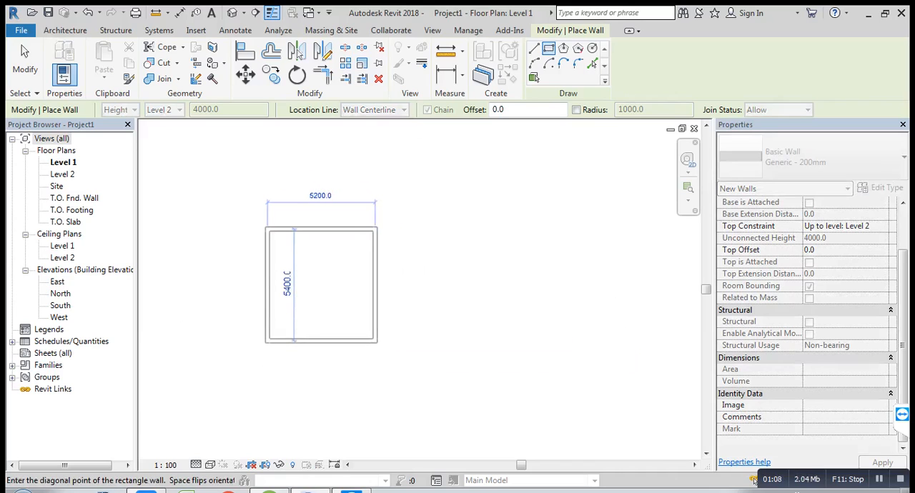
{"action": "scroll", "coordinate": [377, 344], "scroll_direction": "up", "scroll_amount": 1}
{"action": "middle_click_drag", "start_coordinate": [369, 333], "coordinate": [388, 357]}
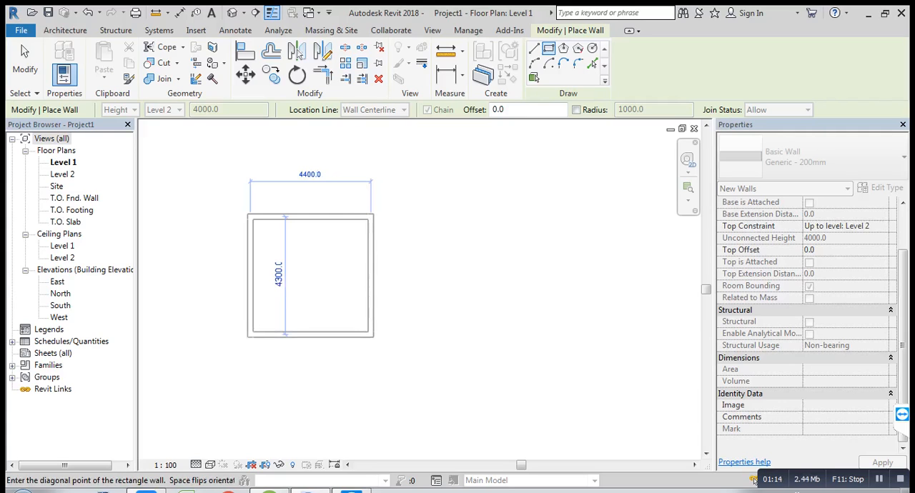
{"action": "left_click", "coordinate": [372, 335]}
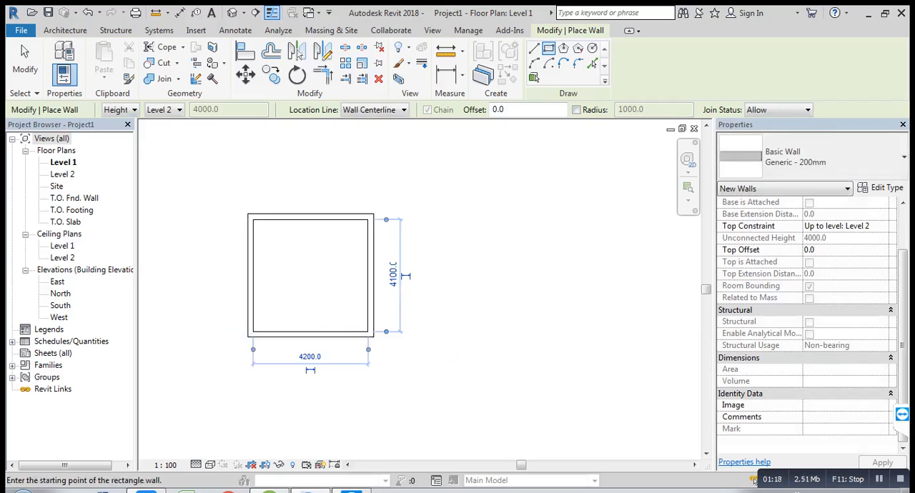
{"action": "left_click", "coordinate": [25, 60]}
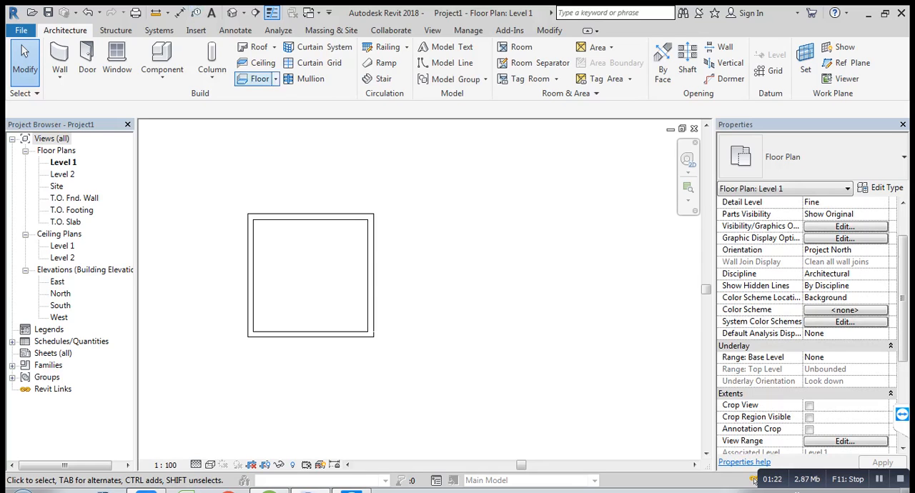
Step: Place an automatic 600 x 600mm grid compound ceiling inside the room and set the Level 1 plan's visual style to Shaded
{"action": "left_click", "coordinate": [259, 63]}
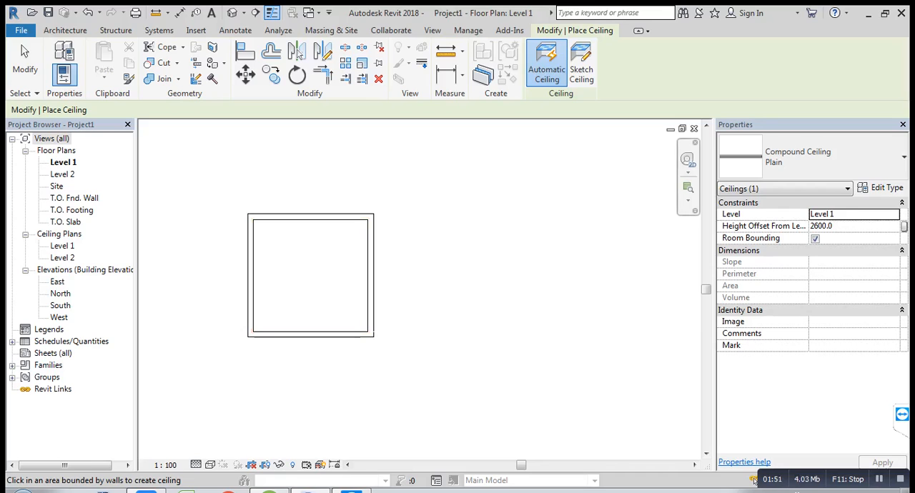
{"action": "left_click", "coordinate": [811, 157]}
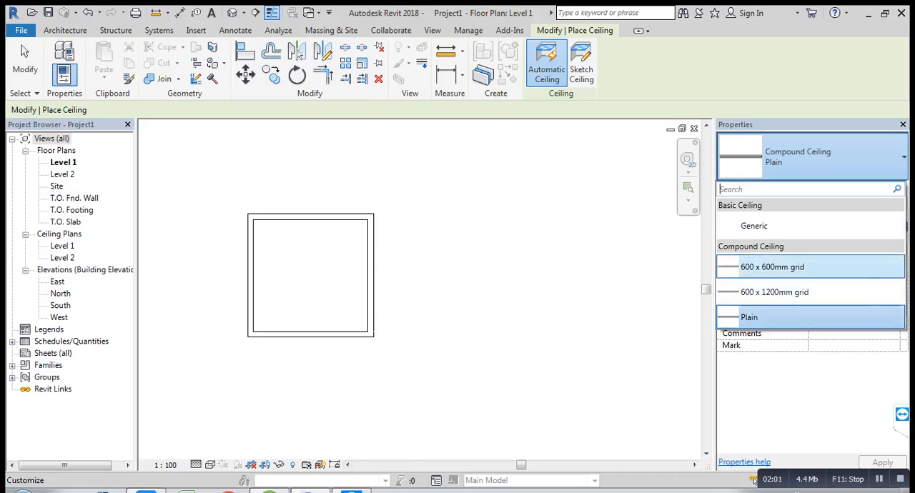
{"action": "left_click", "coordinate": [771, 266]}
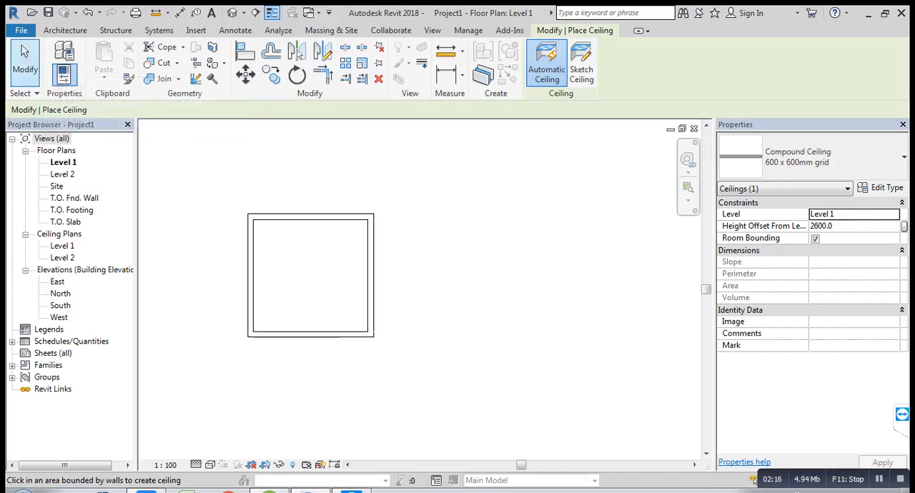
{"action": "left_click", "coordinate": [25, 60]}
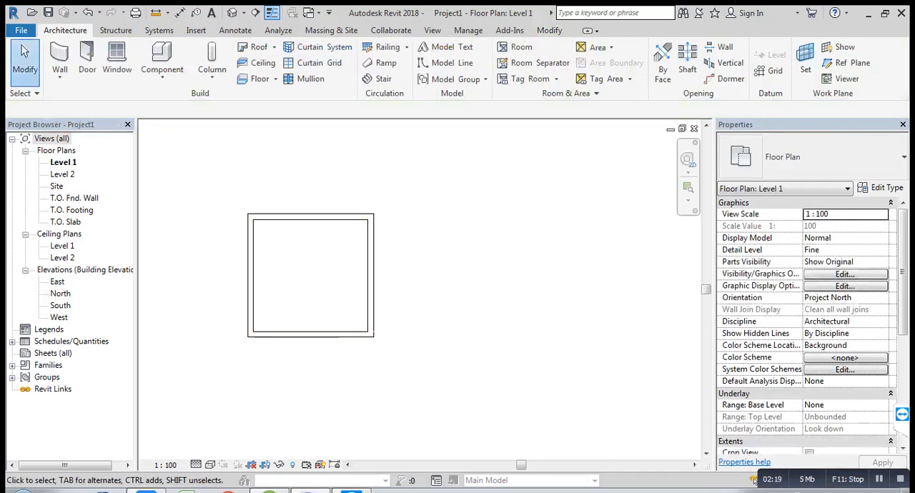
{"action": "left_click", "coordinate": [210, 465]}
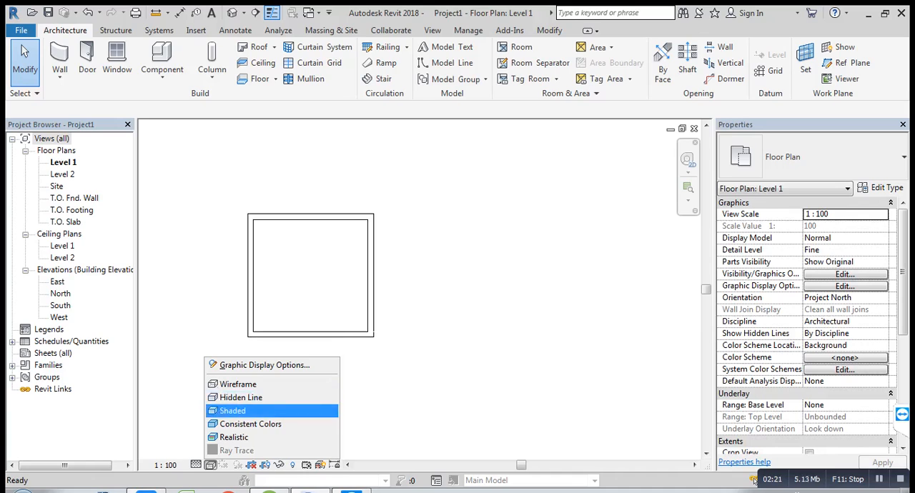
{"action": "left_click", "coordinate": [234, 410]}
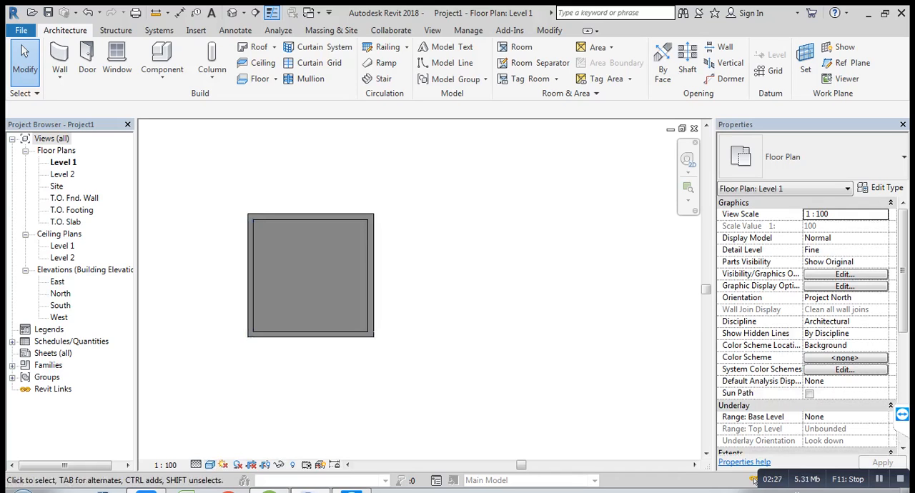
Step: Open the North elevation and set its detail level to Fine and its visual style to Wireframe
{"action": "double_click", "coordinate": [60, 294]}
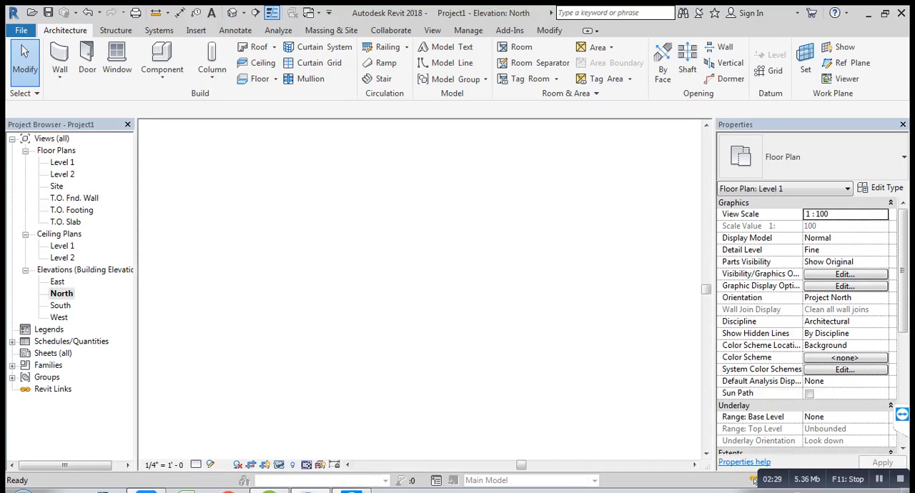
{"action": "scroll", "coordinate": [643, 272], "scroll_direction": "up", "scroll_amount": 1}
{"action": "middle_click_drag", "start_coordinate": [643, 272], "coordinate": [486, 321]}
{"action": "scroll", "coordinate": [486, 322], "scroll_direction": "up", "scroll_amount": 1}
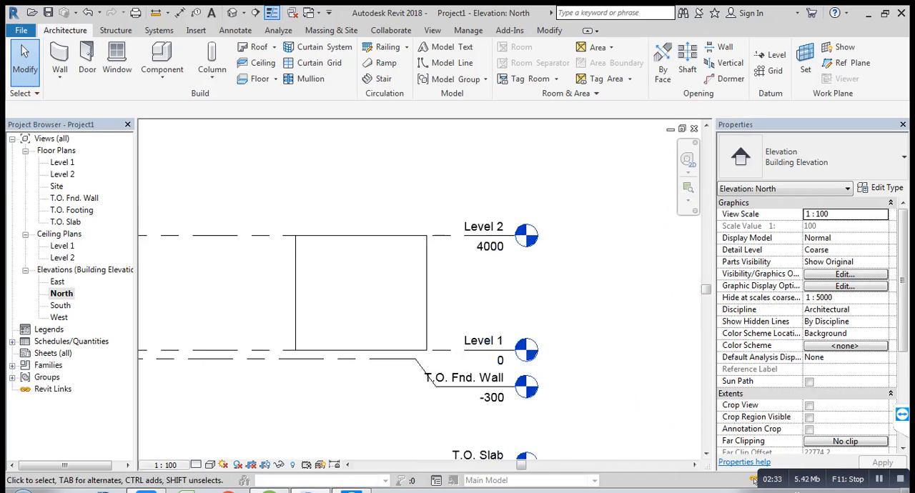
{"action": "left_click", "coordinate": [196, 464]}
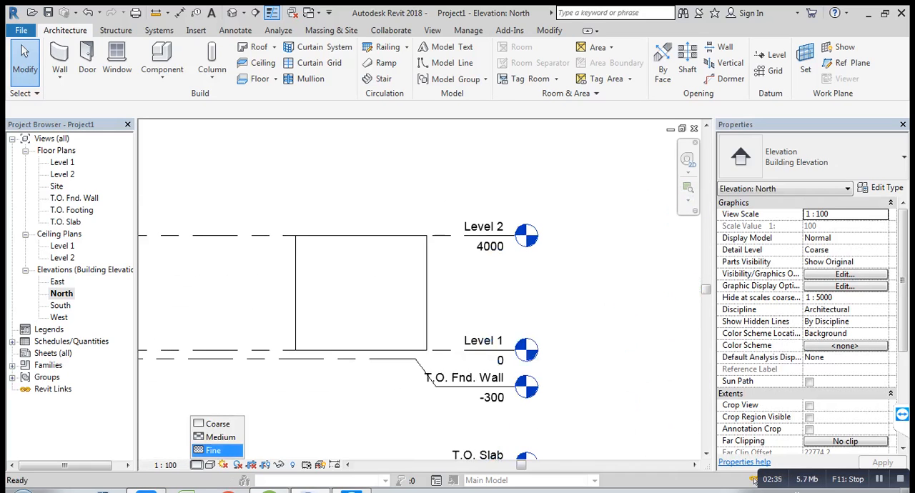
{"action": "left_click", "coordinate": [213, 450]}
{"action": "left_click", "coordinate": [210, 464]}
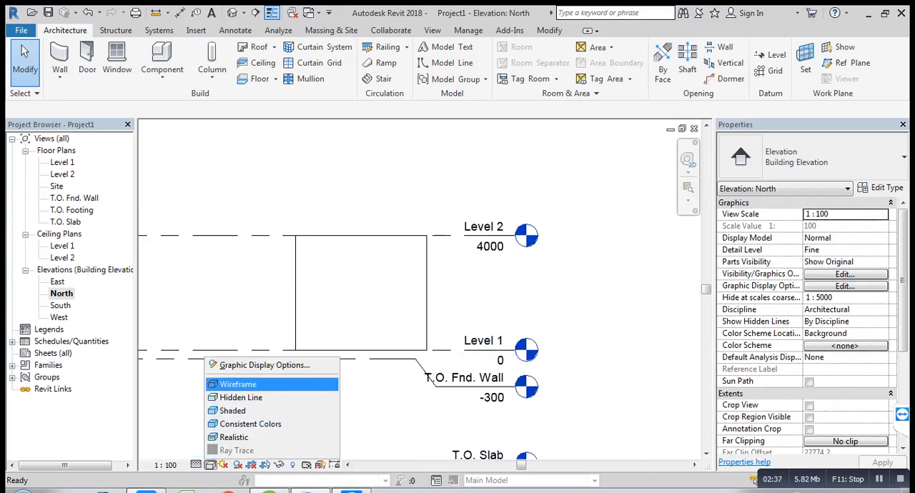
{"action": "left_click", "coordinate": [235, 384]}
{"action": "scroll", "coordinate": [331, 274], "scroll_direction": "up", "scroll_amount": 3}
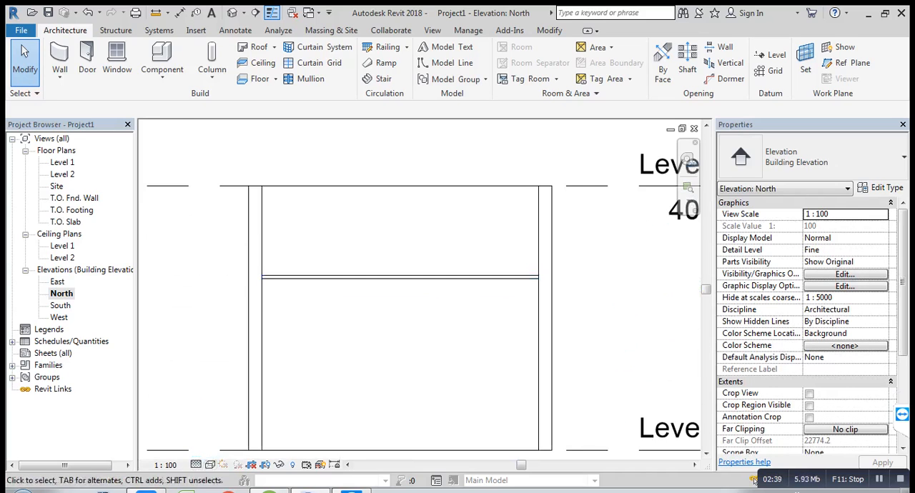
{"action": "middle_click_drag", "start_coordinate": [335, 276], "coordinate": [331, 275]}
{"action": "scroll", "coordinate": [319, 181], "scroll_direction": "down", "scroll_amount": 1}
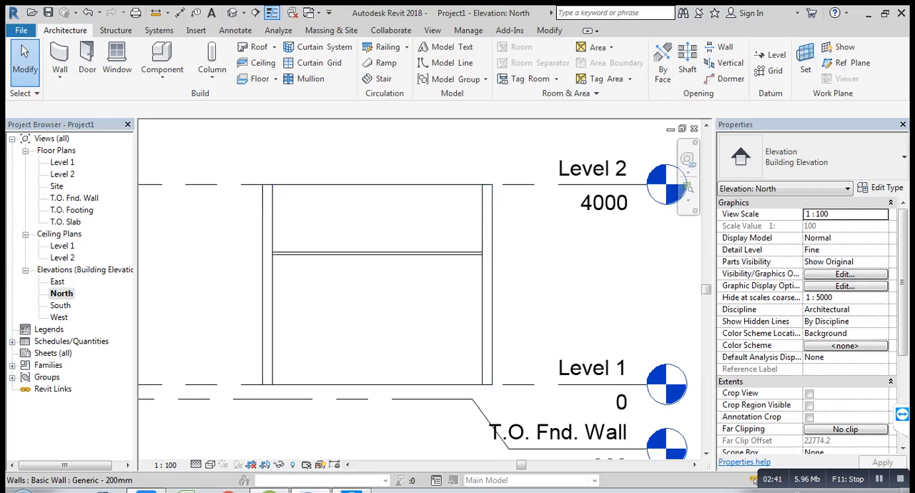
{"action": "middle_click_drag", "start_coordinate": [323, 228], "coordinate": [273, 243]}
Step: Set the elevation of Level 2 to 3600 mm in the North elevation
{"action": "left_click", "coordinate": [273, 267]}
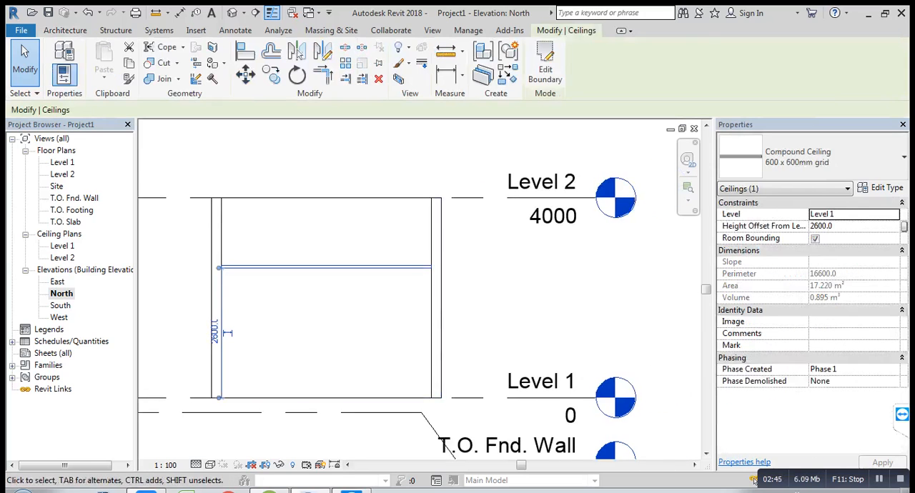
{"action": "key", "text": "Escape"}
{"action": "left_click", "coordinate": [554, 213]}
{"action": "left_click", "coordinate": [552, 215]}
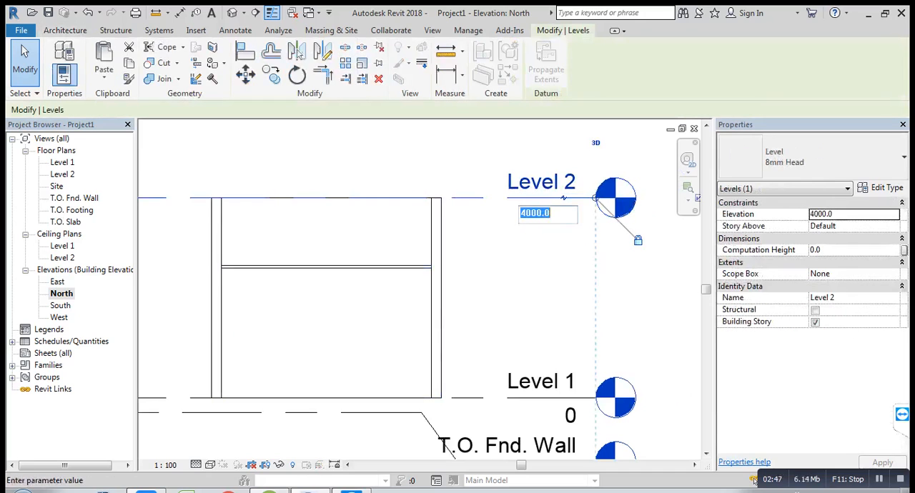
{"action": "type", "text": "3600"}
{"action": "key", "text": "Return"}
{"action": "key", "text": "Escape"}
{"action": "middle_click_drag", "start_coordinate": [549, 250], "coordinate": [569, 235]}
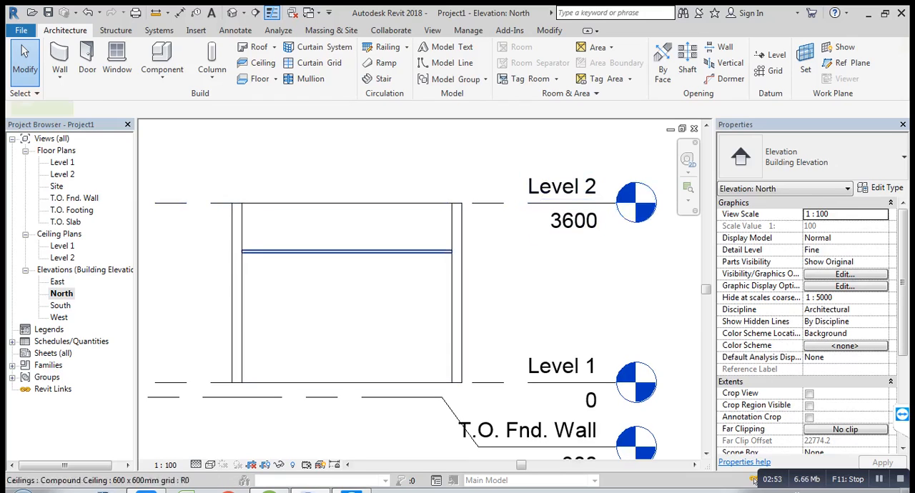
Step: Inspect the ceiling's height offset from Level 1 in the North elevation
{"action": "left_click", "coordinate": [343, 252]}
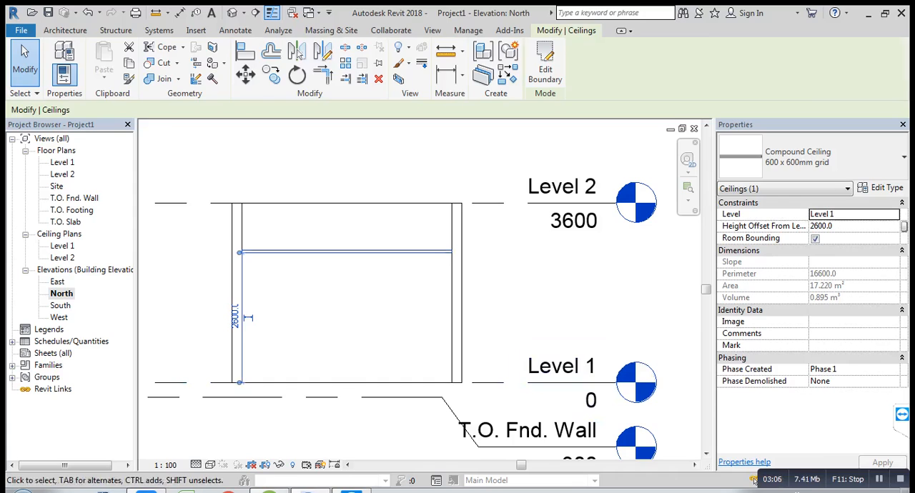
{"action": "key", "text": "Escape"}
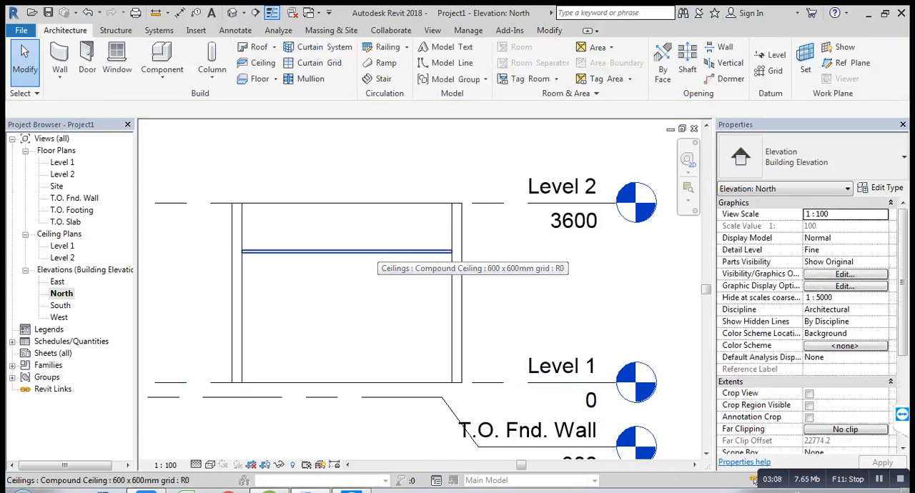
{"action": "scroll", "coordinate": [288, 259], "scroll_direction": "up", "scroll_amount": 1}
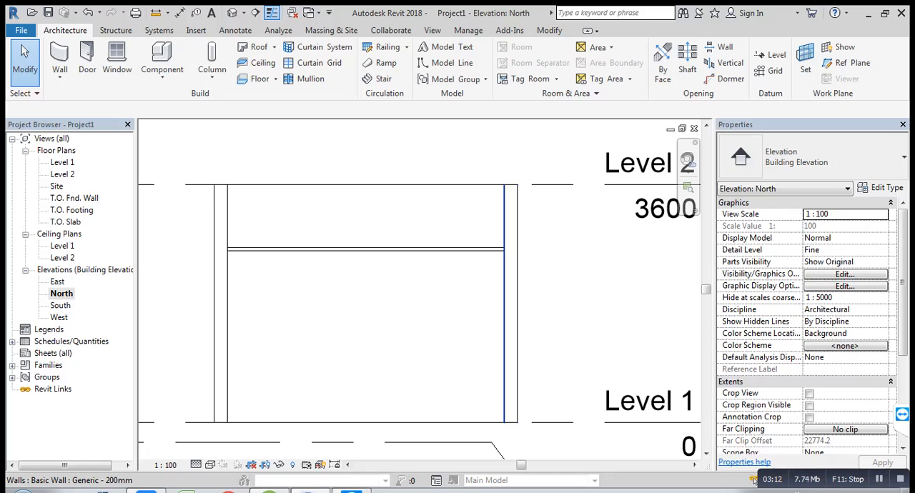
Step: Return to the Level 1 floor plan and set its visual style to Wireframe
{"action": "double_click", "coordinate": [63, 175]}
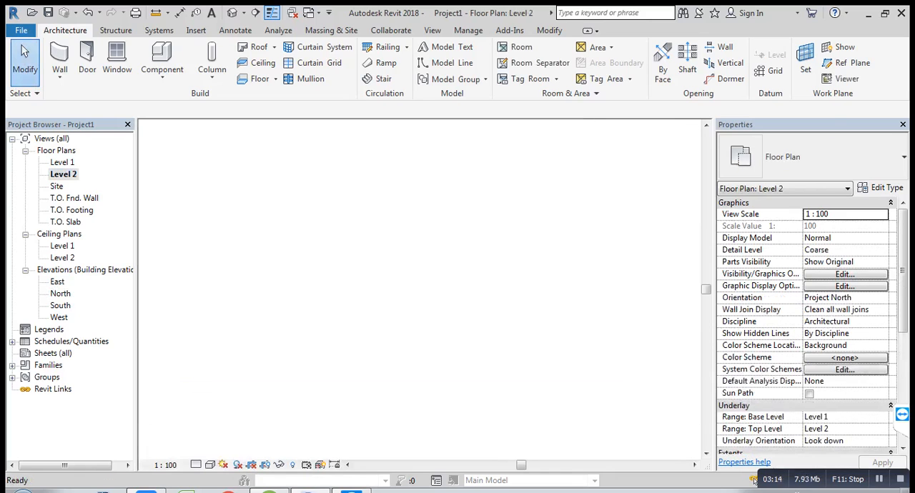
{"action": "left_click", "coordinate": [26, 151]}
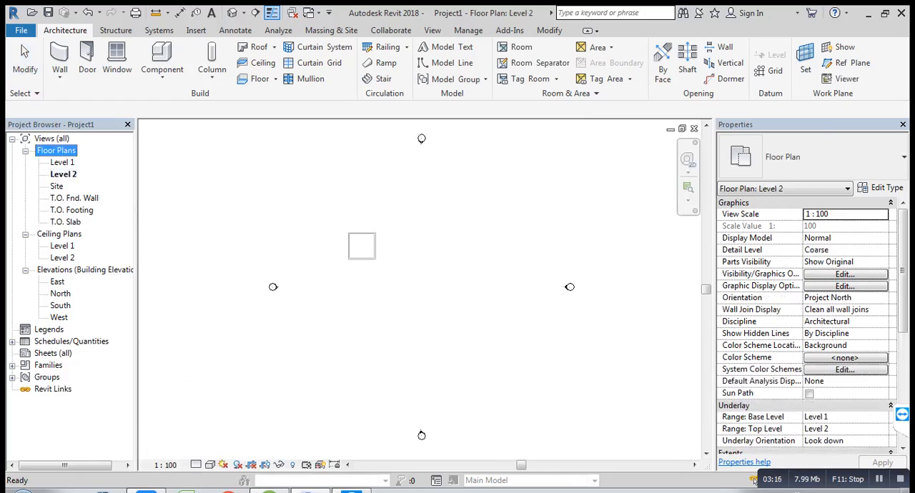
{"action": "left_click", "coordinate": [25, 151]}
{"action": "double_click", "coordinate": [62, 162]}
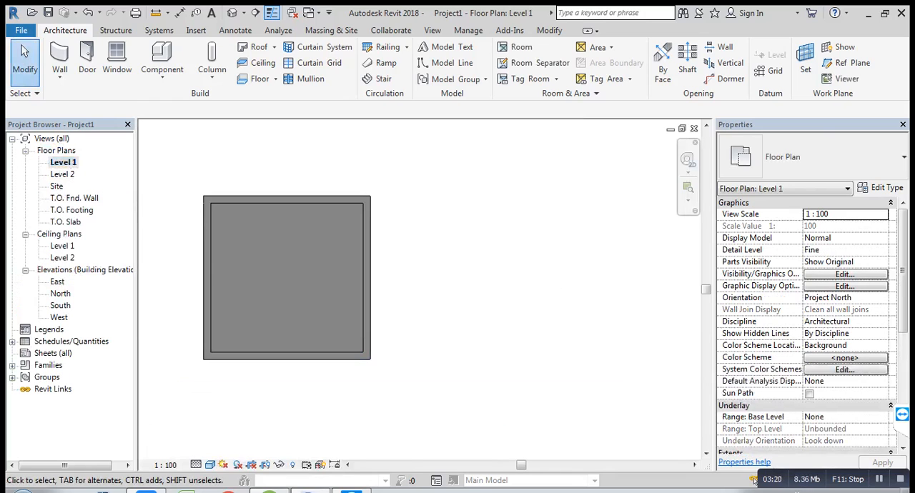
{"action": "left_click", "coordinate": [210, 465]}
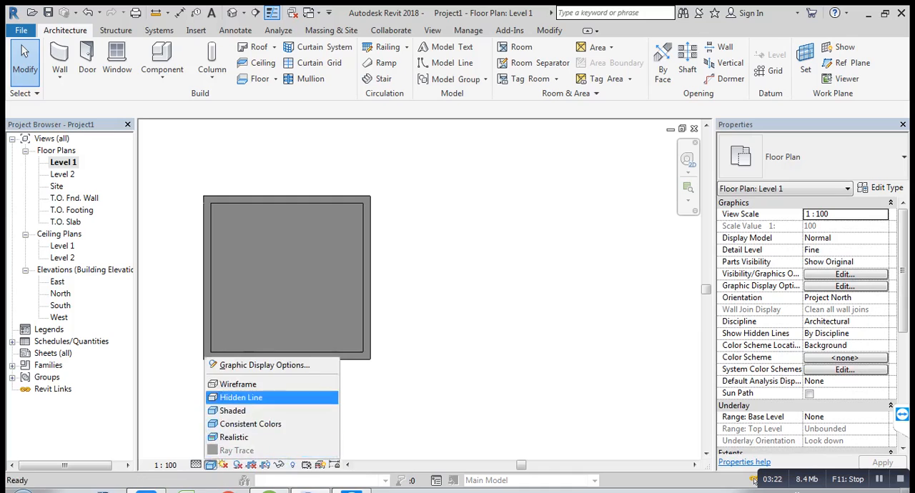
{"action": "left_click", "coordinate": [238, 384]}
{"action": "middle_click_drag", "start_coordinate": [400, 300], "coordinate": [455, 308]}
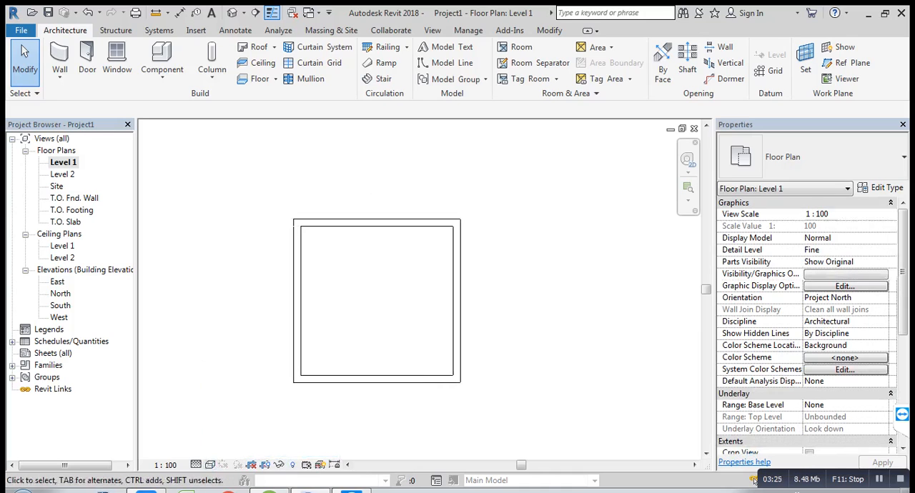
Step: Place a second automatic 600 x 600mm grid compound ceiling in the room at a height offset of 2500 mm from Level 1
{"action": "left_click", "coordinate": [257, 63]}
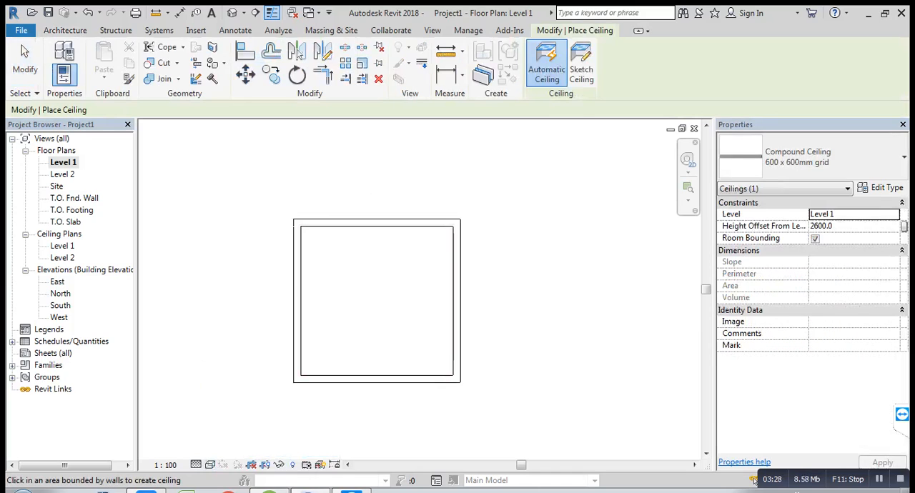
{"action": "left_click", "coordinate": [854, 226]}
{"action": "type", "text": "25"}
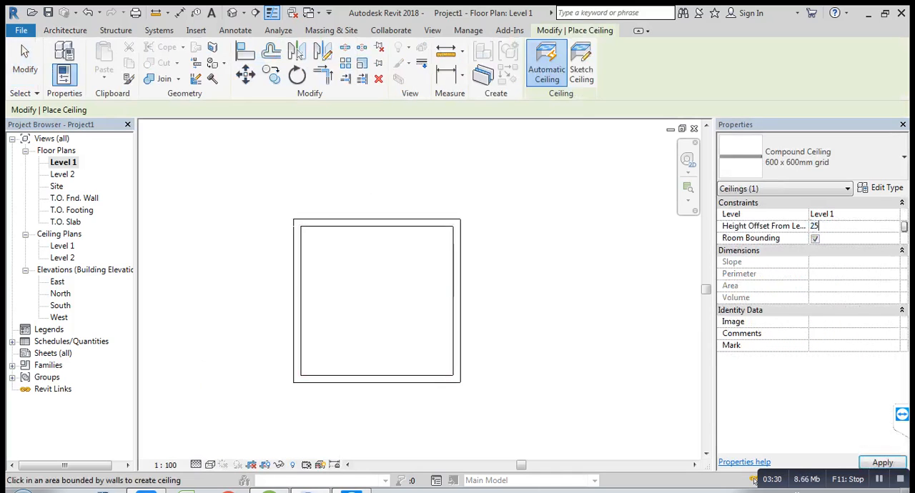
{"action": "key", "text": "Return"}
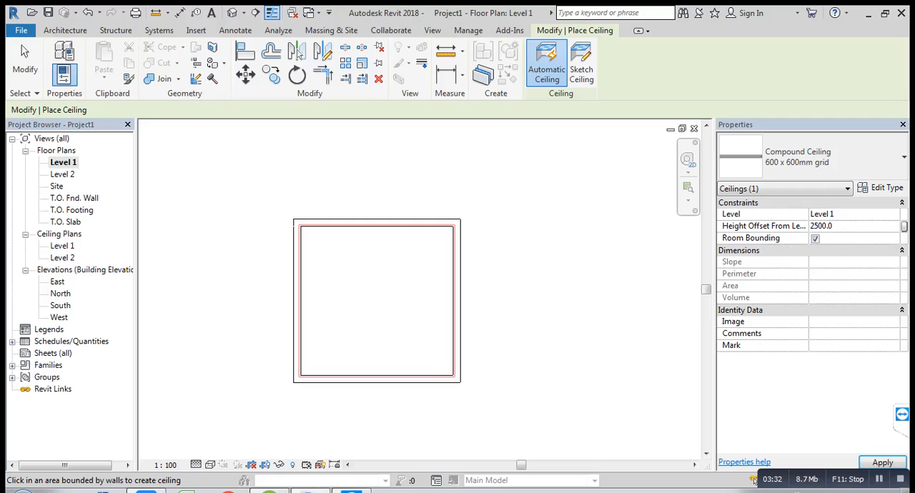
{"action": "key", "text": "Escape"}
{"action": "key", "text": "Escape"}
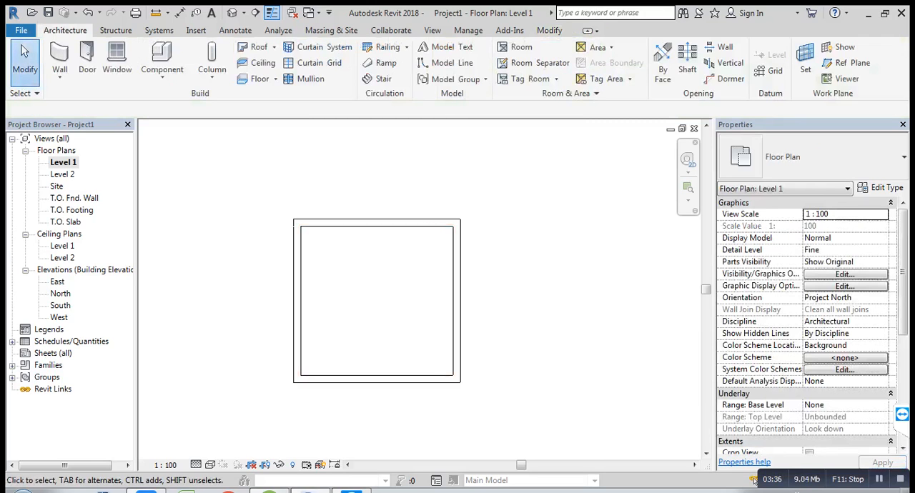
{"action": "left_click", "coordinate": [258, 63]}
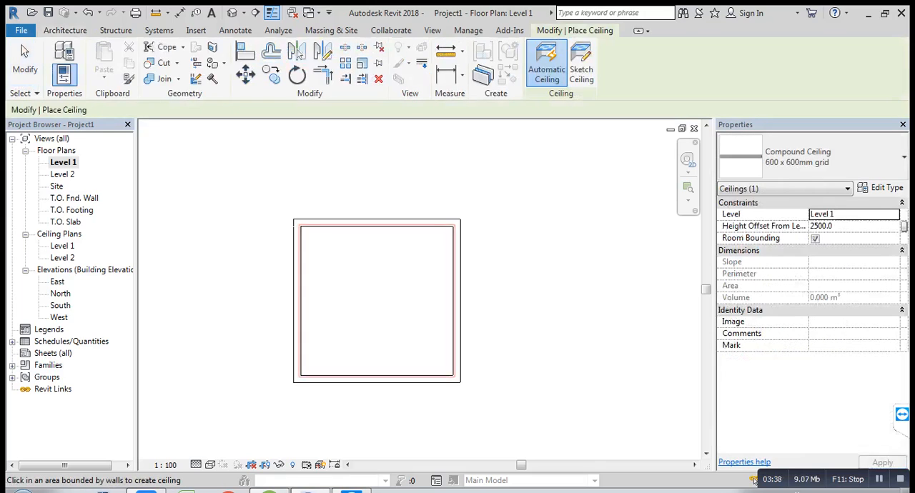
{"action": "left_click", "coordinate": [377, 301]}
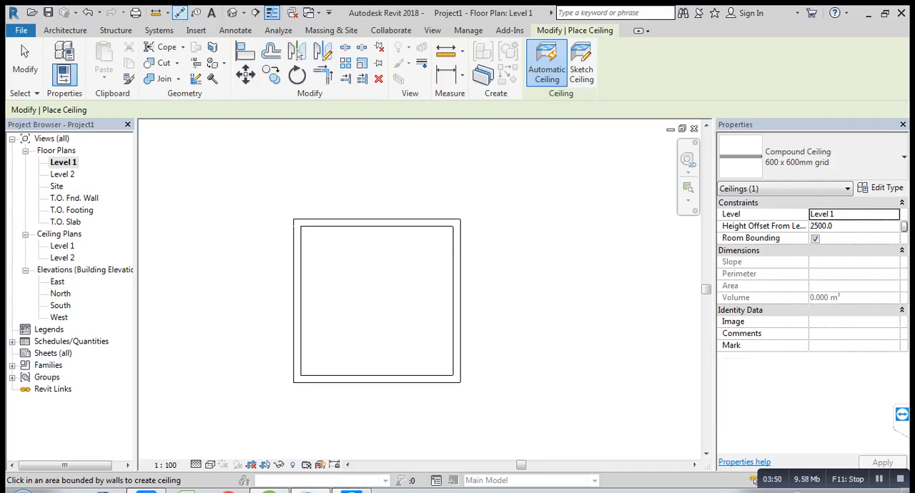
{"action": "left_click", "coordinate": [25, 58]}
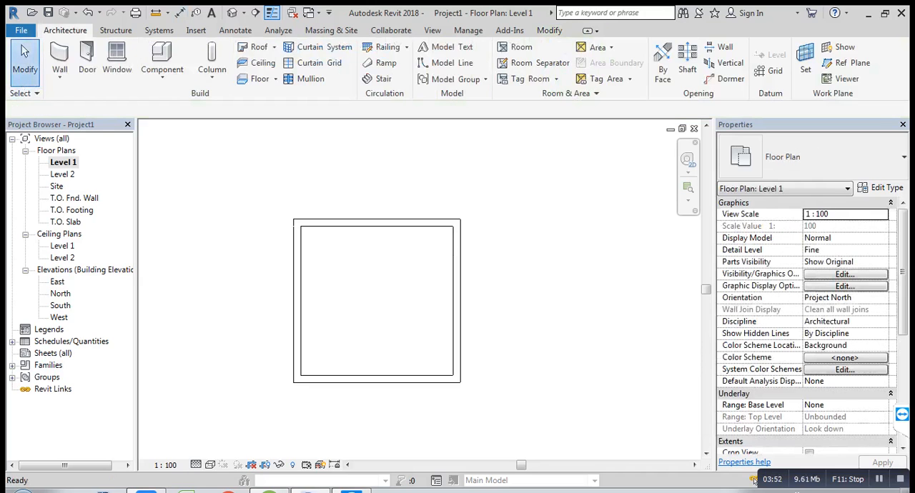
Step: Open the North elevation and check the newly placed lower ceiling's height offset from Level 1
{"action": "double_click", "coordinate": [61, 293]}
{"action": "scroll", "coordinate": [429, 255], "scroll_direction": "up", "scroll_amount": 2}
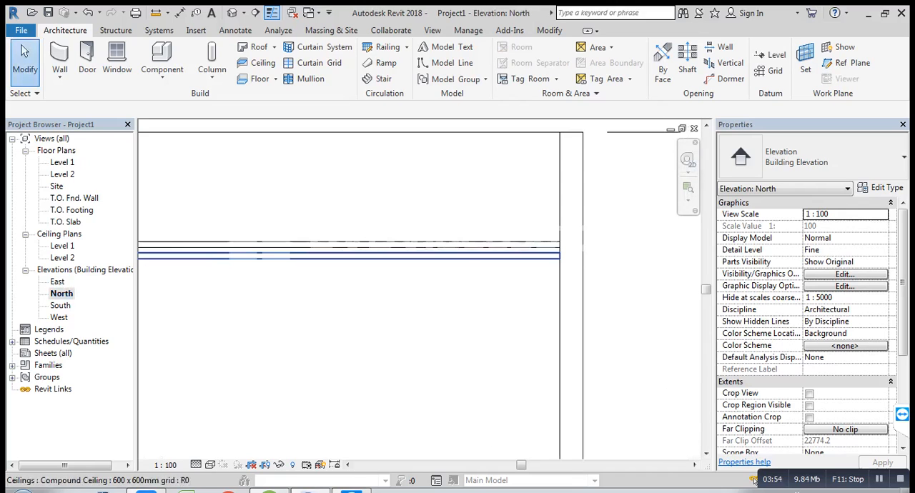
{"action": "scroll", "coordinate": [429, 256], "scroll_direction": "up", "scroll_amount": 1}
{"action": "left_click", "coordinate": [429, 256]}
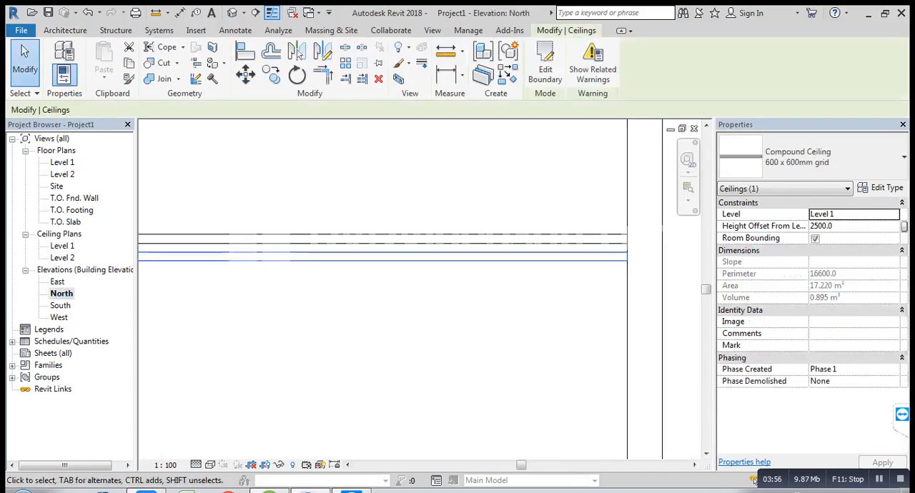
{"action": "key", "text": "Escape"}
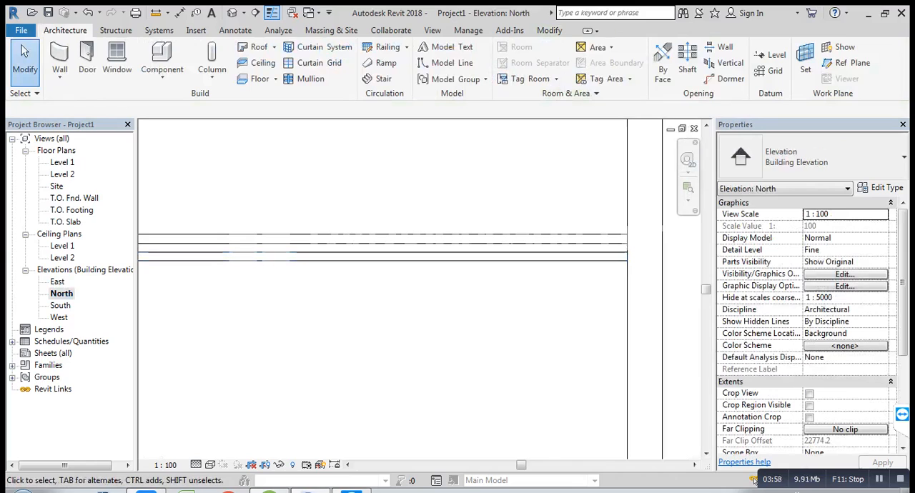
Step: Compare the height offsets of the lower and upper ceilings in the North elevation
{"action": "scroll", "coordinate": [483, 283], "scroll_direction": "down", "scroll_amount": 2}
{"action": "middle_click_drag", "start_coordinate": [457, 283], "coordinate": [647, 263]}
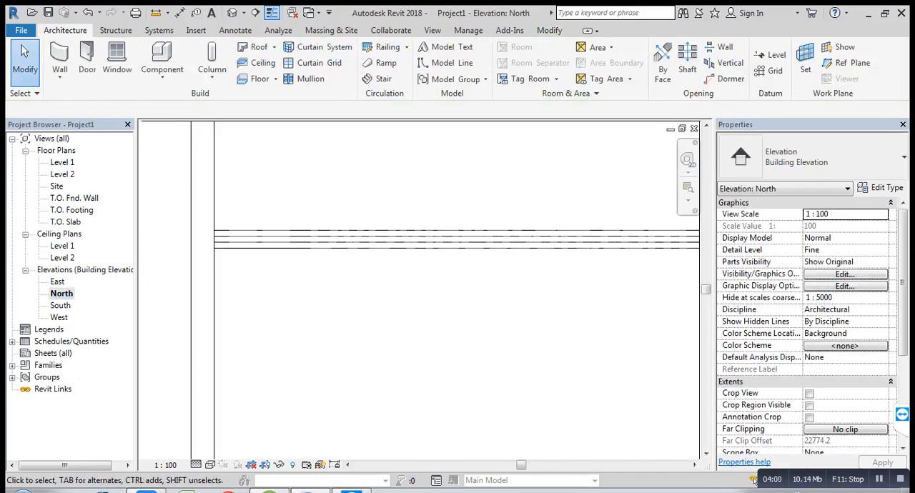
{"action": "middle_click_drag", "start_coordinate": [540, 253], "coordinate": [465, 258]}
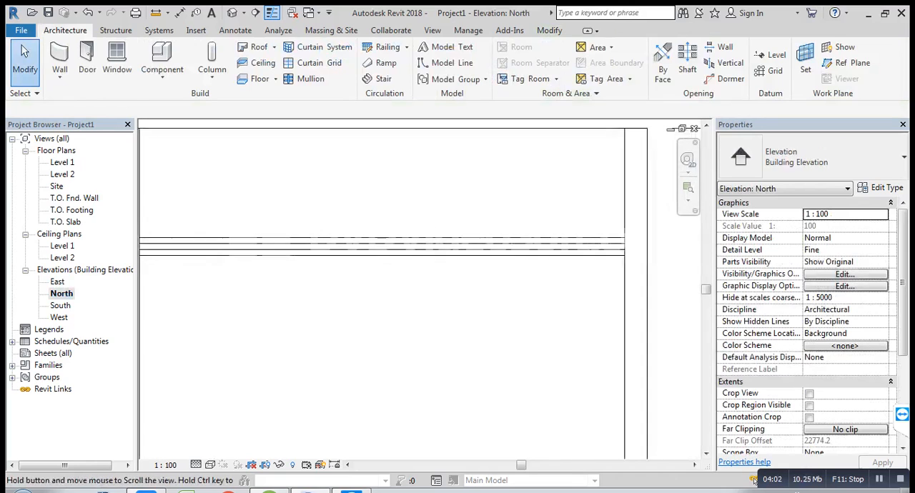
{"action": "scroll", "coordinate": [468, 258], "scroll_direction": "up", "scroll_amount": 1}
{"action": "middle_click_drag", "start_coordinate": [680, 253], "coordinate": [521, 284]}
{"action": "scroll", "coordinate": [521, 284], "scroll_direction": "up", "scroll_amount": 2}
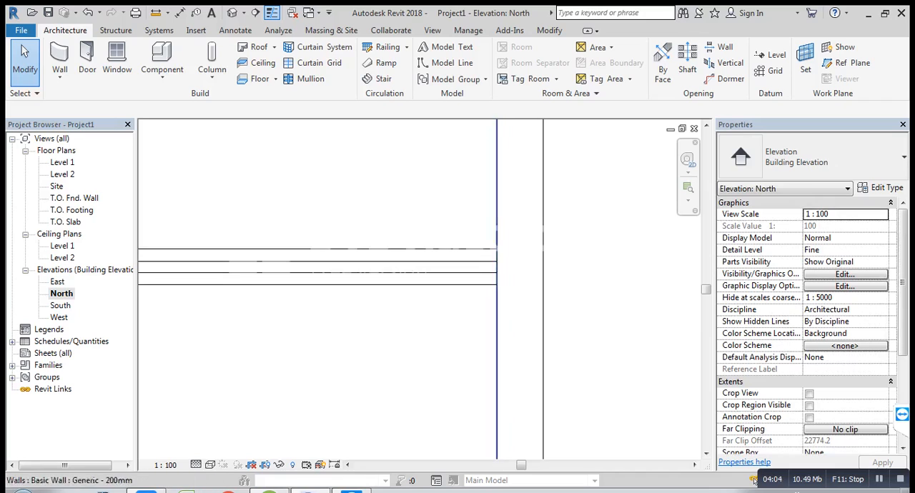
{"action": "left_click", "coordinate": [466, 284]}
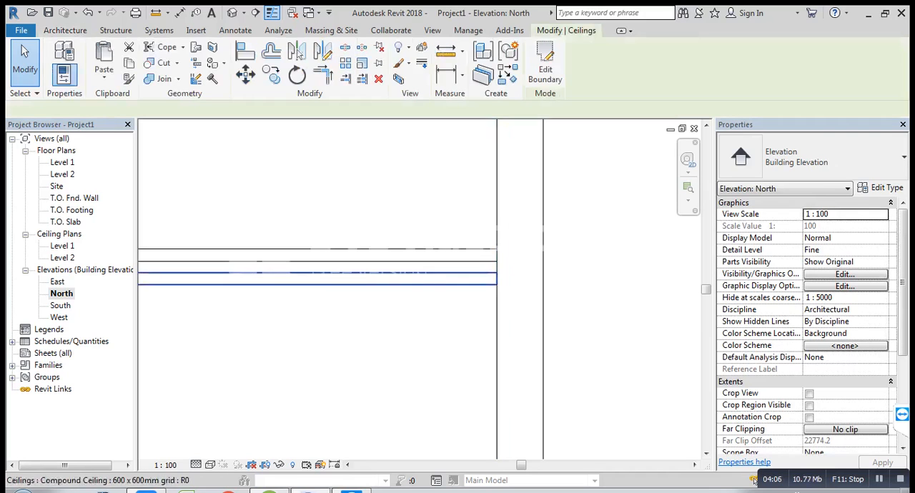
{"action": "scroll", "coordinate": [467, 337], "scroll_direction": "down", "scroll_amount": 2}
{"action": "middle_click_drag", "start_coordinate": [467, 337], "coordinate": [691, 281]}
{"action": "scroll", "coordinate": [691, 282], "scroll_direction": "down", "scroll_amount": 1}
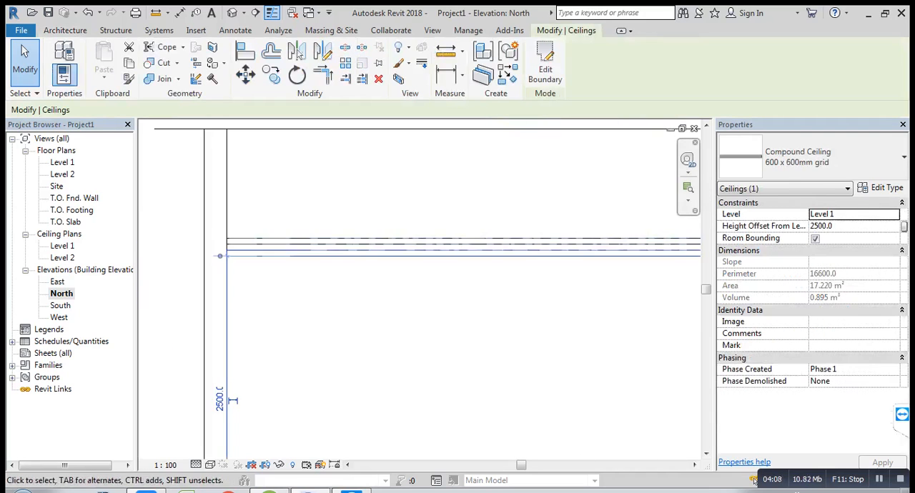
{"action": "key", "text": "Escape"}
{"action": "left_click", "coordinate": [463, 242]}
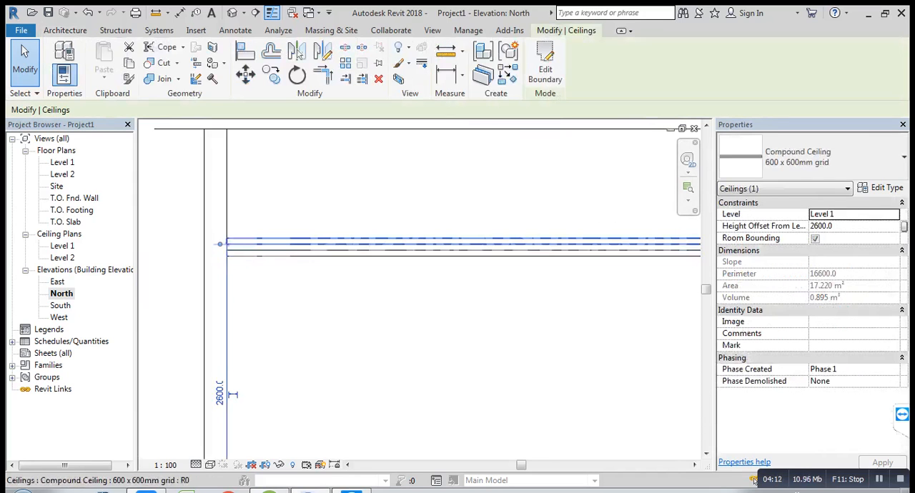
{"action": "key", "text": "Escape"}
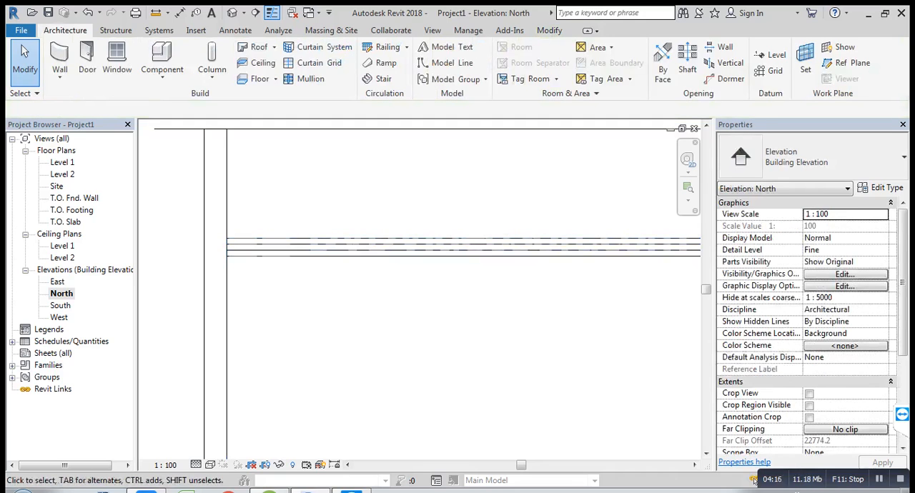
Step: Place an aligned dimension between the undersides of the two ceilings, outside the wall in the North elevation
{"action": "key", "text": "d"}
{"action": "key", "text": "i"}
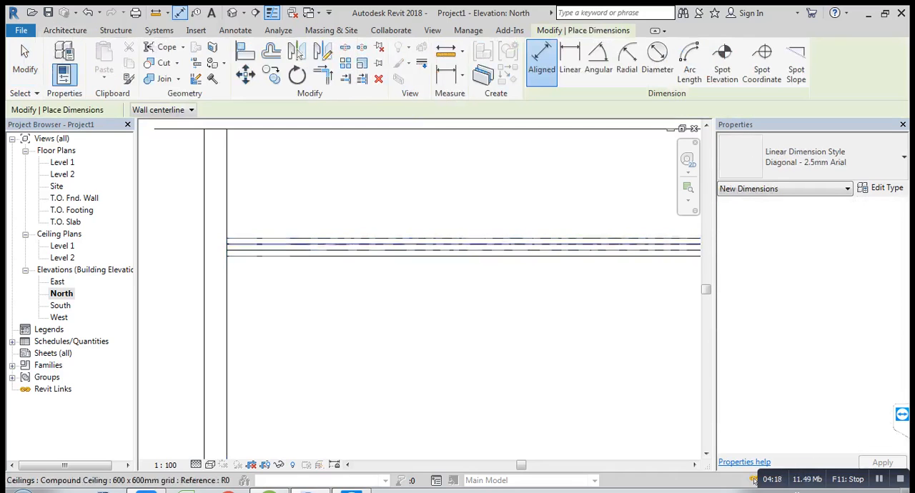
{"action": "scroll", "coordinate": [282, 250], "scroll_direction": "up", "scroll_amount": 3}
{"action": "left_click", "coordinate": [270, 261]}
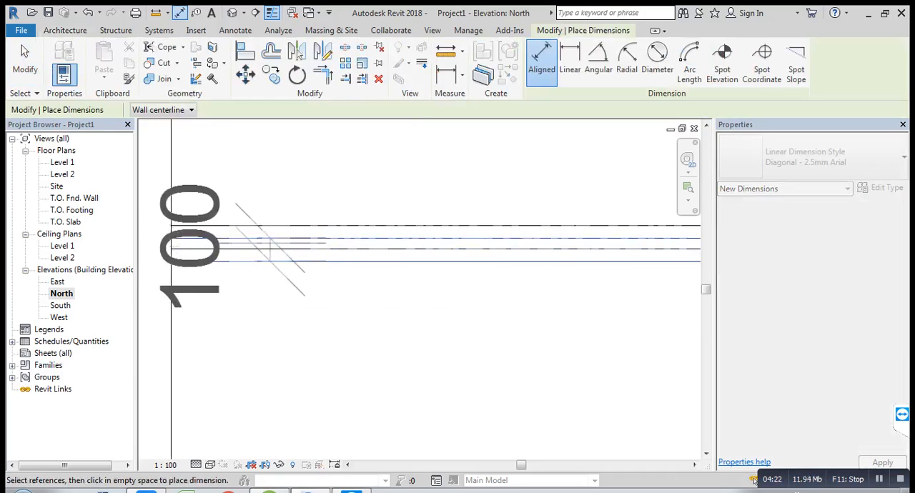
{"action": "scroll", "coordinate": [280, 244], "scroll_direction": "down", "scroll_amount": 2}
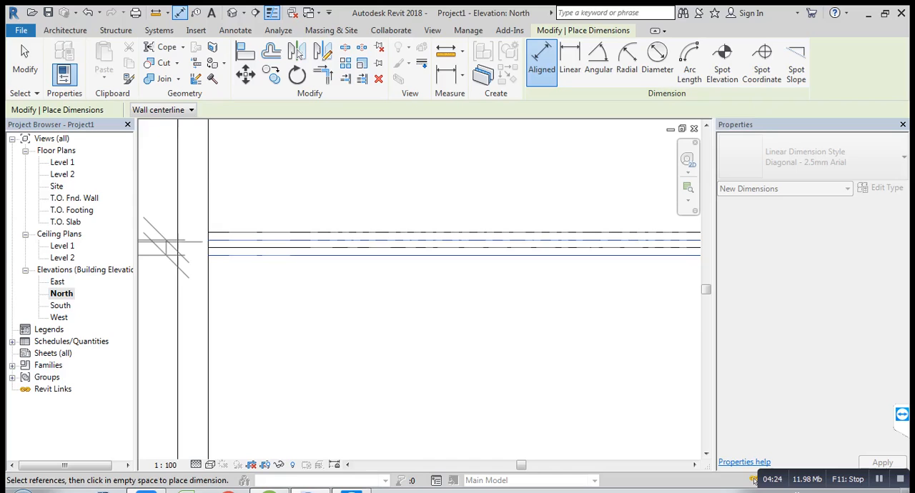
{"action": "left_click", "coordinate": [165, 246]}
{"action": "scroll", "coordinate": [359, 188], "scroll_direction": "down", "scroll_amount": 2}
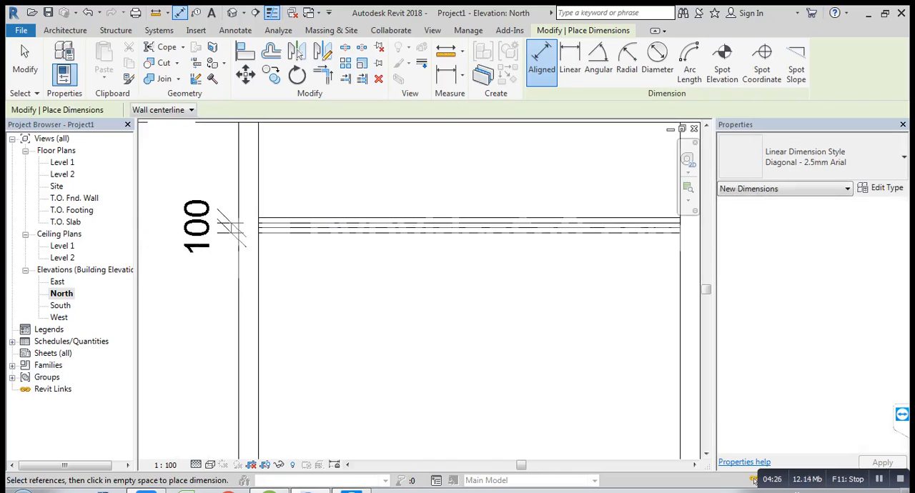
Step: Dimension the gap between the lower ceiling's top and the upper ceiling's underside, and delete the dimension between their undersides
{"action": "scroll", "coordinate": [279, 228], "scroll_direction": "up", "scroll_amount": 5}
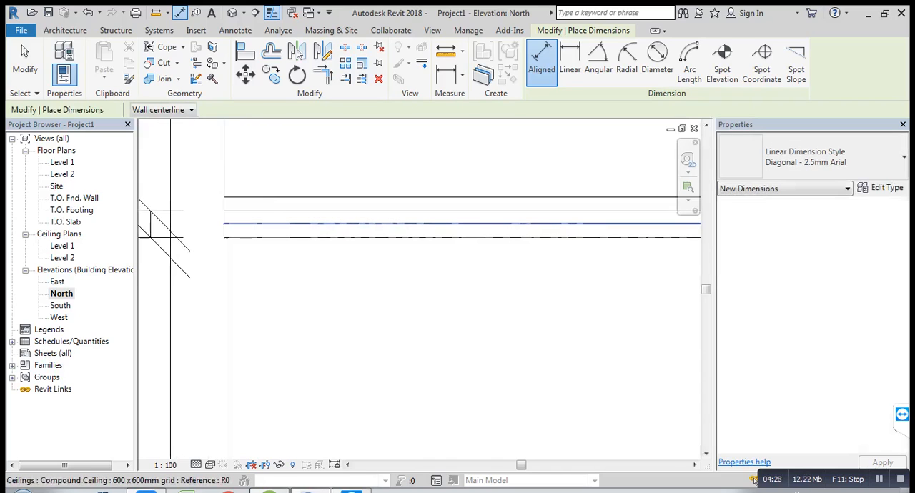
{"action": "left_click", "coordinate": [280, 225]}
{"action": "left_click", "coordinate": [286, 212]}
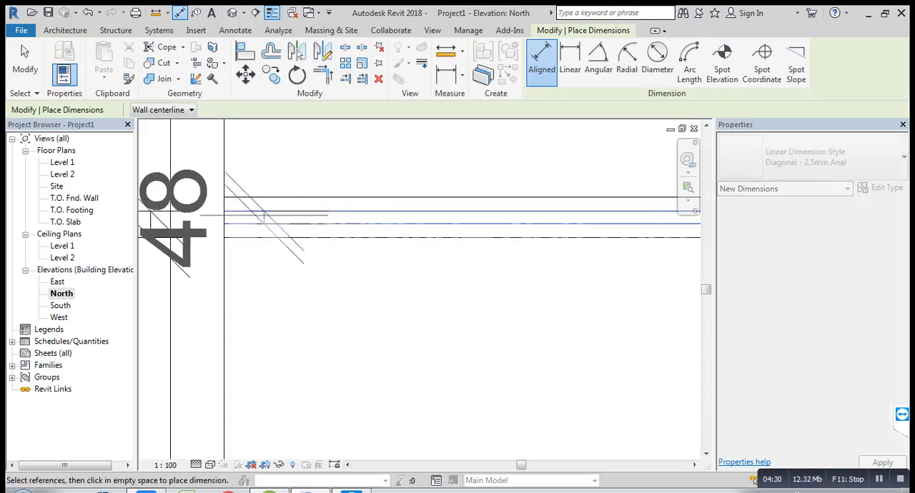
{"action": "scroll", "coordinate": [268, 214], "scroll_direction": "down", "scroll_amount": 2}
{"action": "scroll", "coordinate": [277, 213], "scroll_direction": "down", "scroll_amount": 3}
{"action": "left_click", "coordinate": [161, 217]}
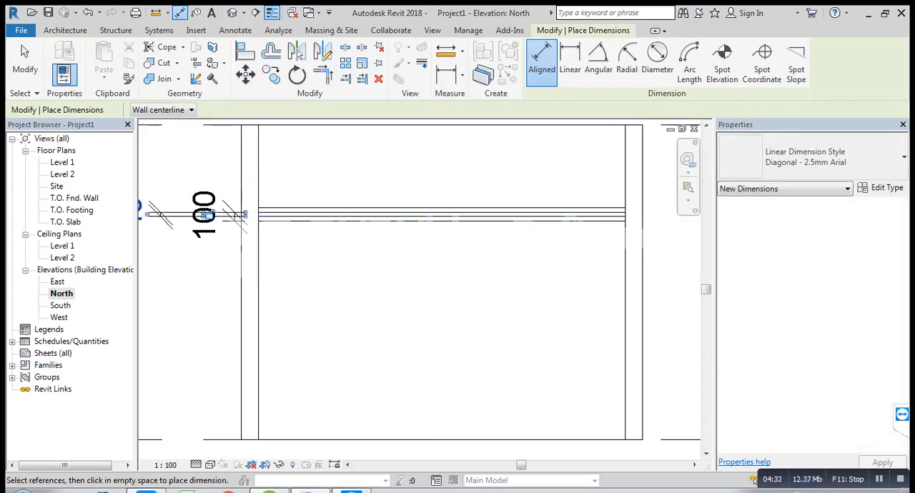
{"action": "key", "text": "Escape"}
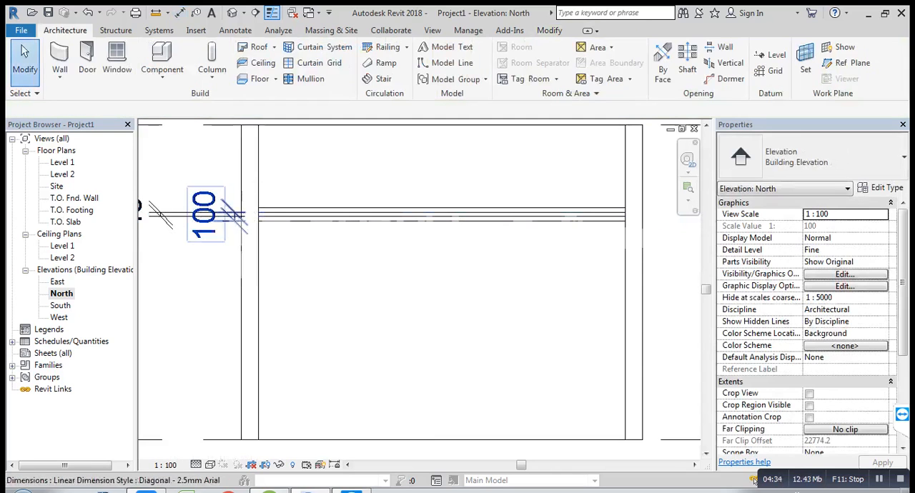
{"action": "left_click", "coordinate": [206, 216]}
{"action": "key", "text": "Delete"}
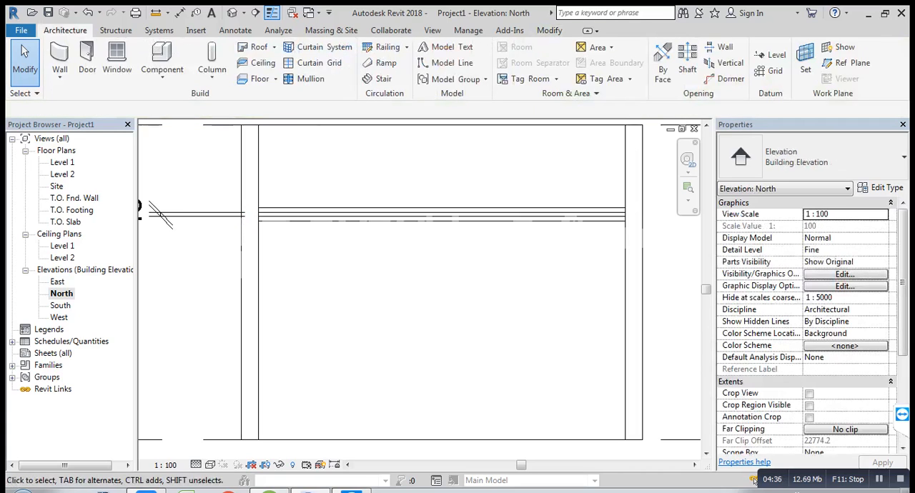
Step: Align the top face of the lower ceiling to the underside of the upper ceiling
{"action": "scroll", "coordinate": [372, 171], "scroll_direction": "up", "scroll_amount": 2}
{"action": "key", "text": "a"}
{"action": "key", "text": "l"}
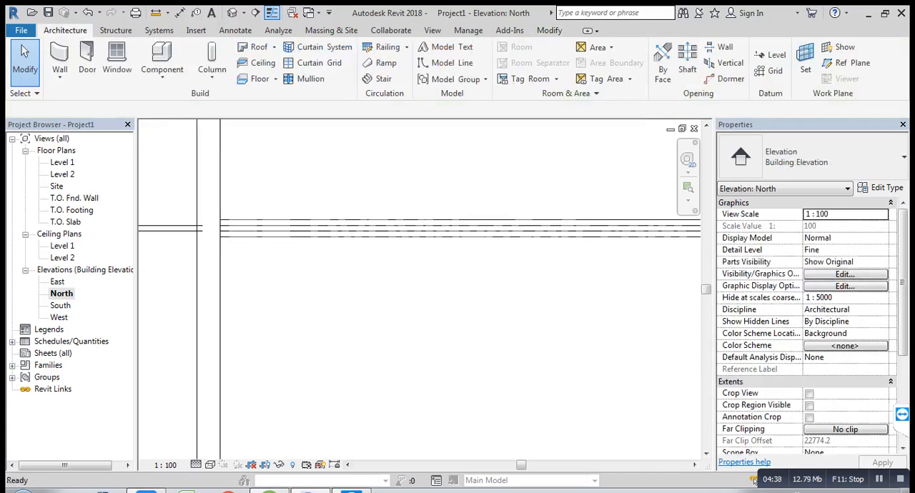
{"action": "scroll", "coordinate": [371, 226], "scroll_direction": "up", "scroll_amount": 3}
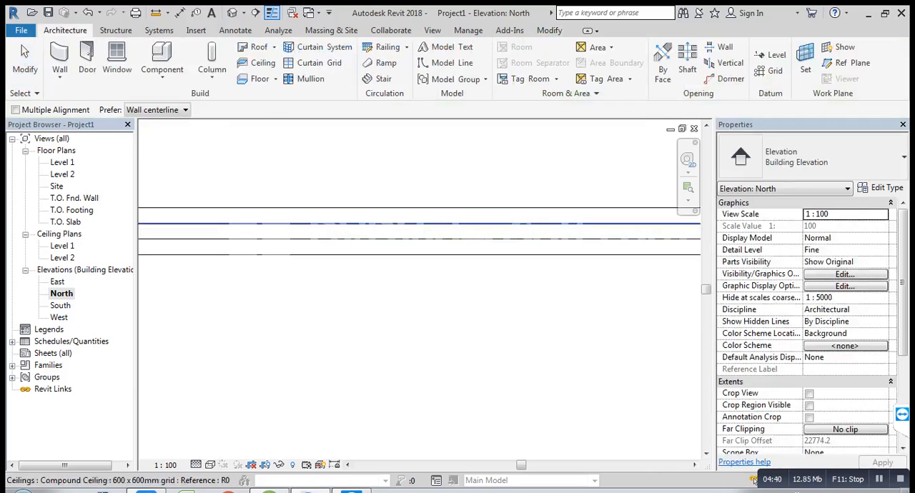
{"action": "left_click", "coordinate": [372, 224]}
{"action": "left_click", "coordinate": [429, 238]}
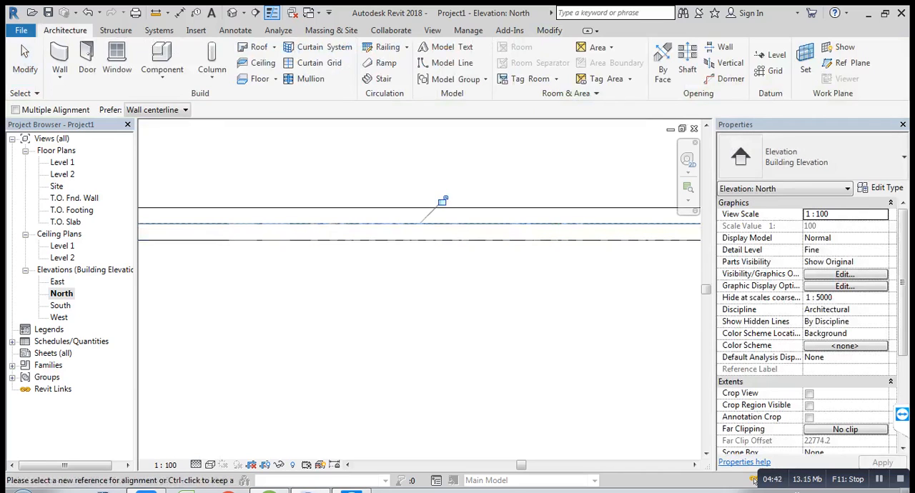
{"action": "key", "text": "Escape"}
{"action": "key", "text": "Escape"}
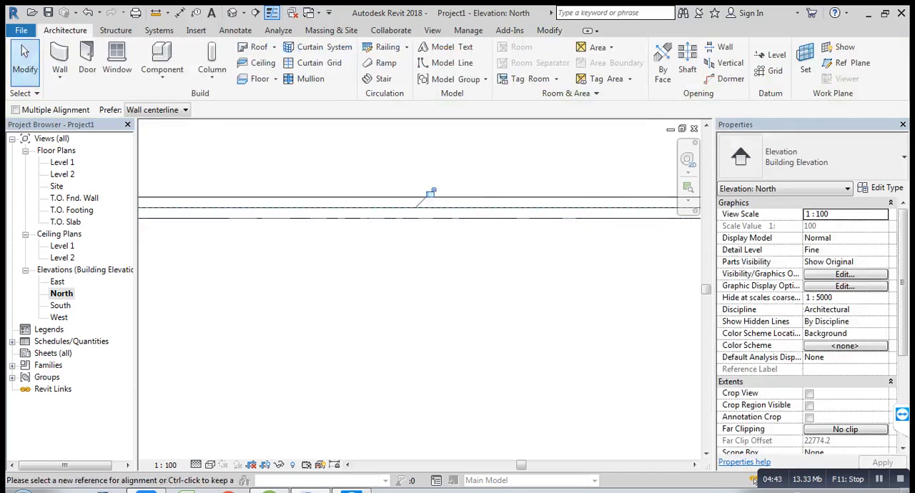
Step: Review the aligned ceilings in the North elevation, look at the Level 1 floor plan, and return to the North elevation
{"action": "scroll", "coordinate": [429, 217], "scroll_direction": "down", "scroll_amount": 2}
{"action": "middle_click_drag", "start_coordinate": [529, 252], "coordinate": [289, 267]}
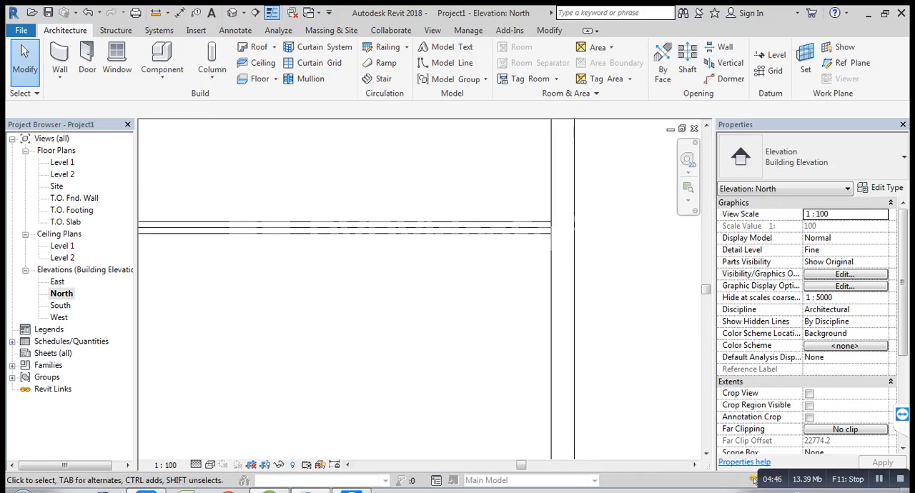
{"action": "scroll", "coordinate": [290, 267], "scroll_direction": "down", "scroll_amount": 1}
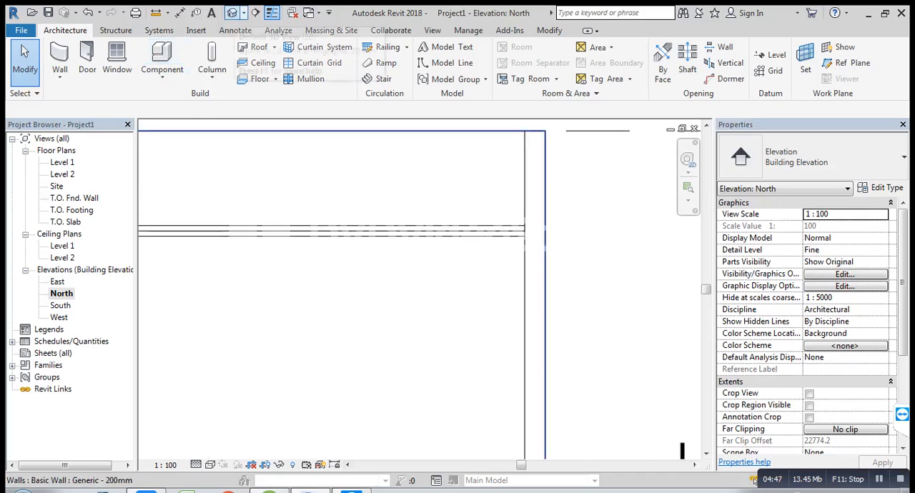
{"action": "double_click", "coordinate": [63, 162]}
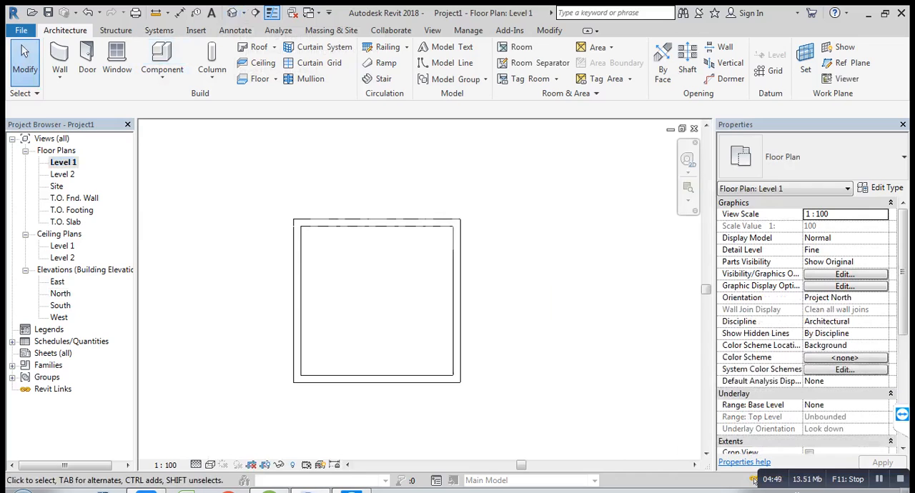
{"action": "scroll", "coordinate": [424, 257], "scroll_direction": "up", "scroll_amount": 2}
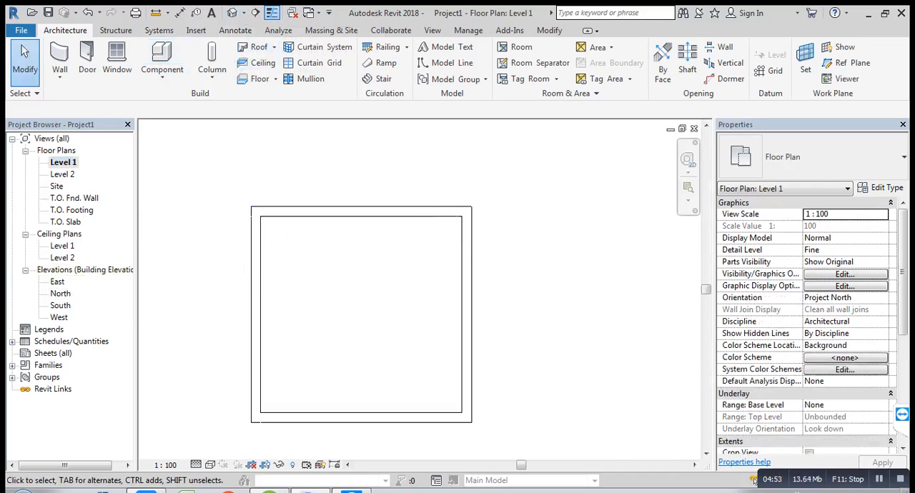
{"action": "double_click", "coordinate": [60, 294]}
{"action": "middle_click_drag", "start_coordinate": [300, 286], "coordinate": [539, 278]}
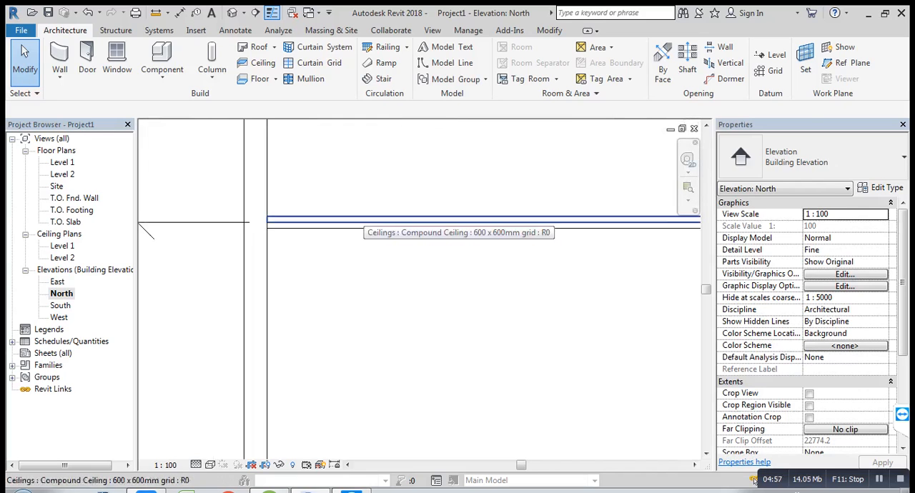
Step: Open the boundary sketch of the lower 600 x 600mm grid ceiling for editing in the Level 1 floor plan
{"action": "left_click", "coordinate": [429, 228]}
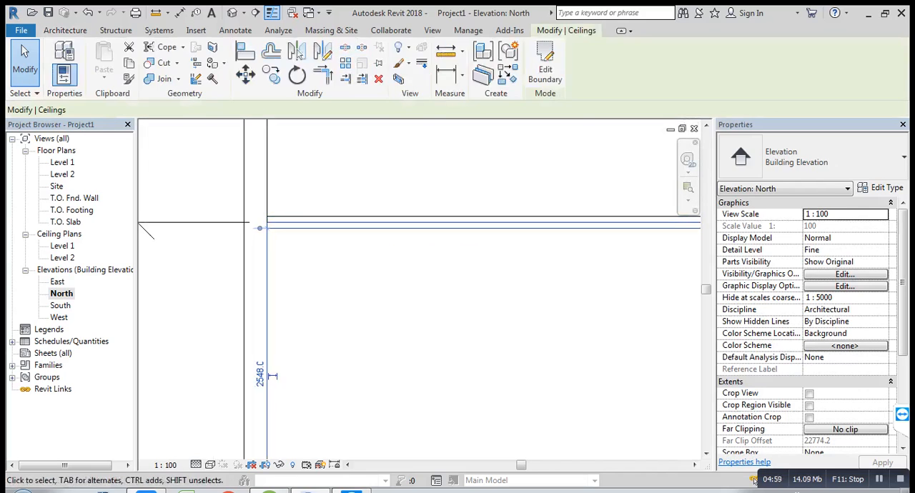
{"action": "middle_click_drag", "start_coordinate": [428, 286], "coordinate": [354, 273]}
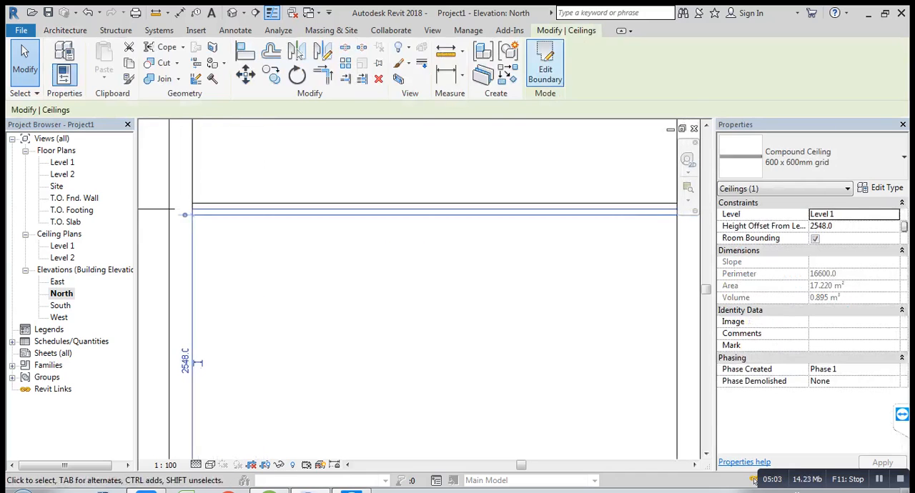
{"action": "left_click", "coordinate": [544, 68]}
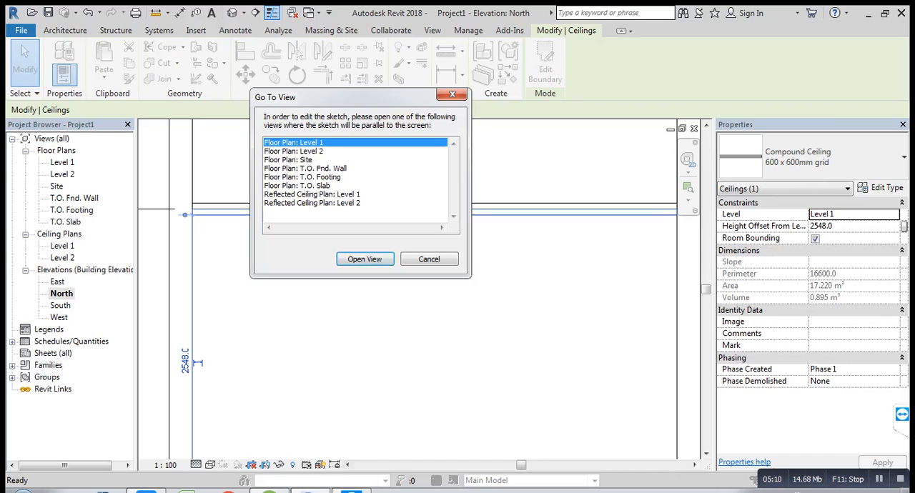
{"action": "left_click", "coordinate": [364, 259]}
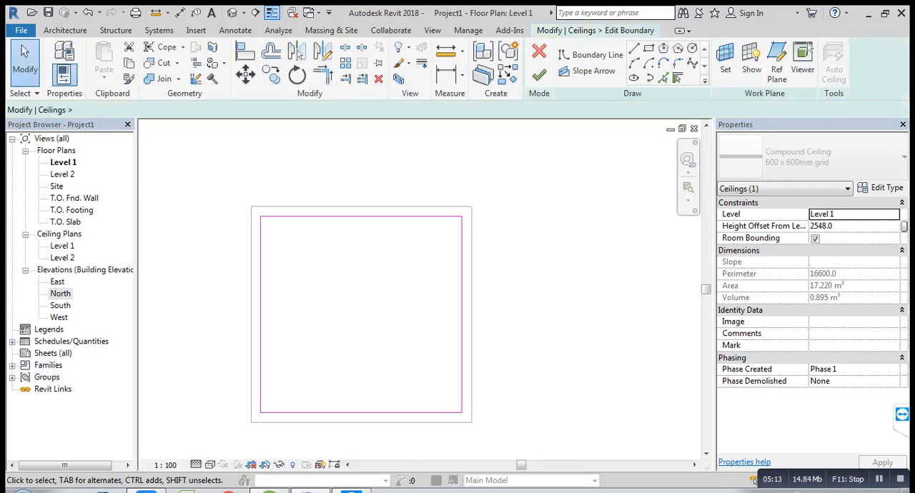
{"action": "middle_click_drag", "start_coordinate": [333, 357], "coordinate": [353, 333]}
{"action": "scroll", "coordinate": [351, 313], "scroll_direction": "up", "scroll_amount": 1}
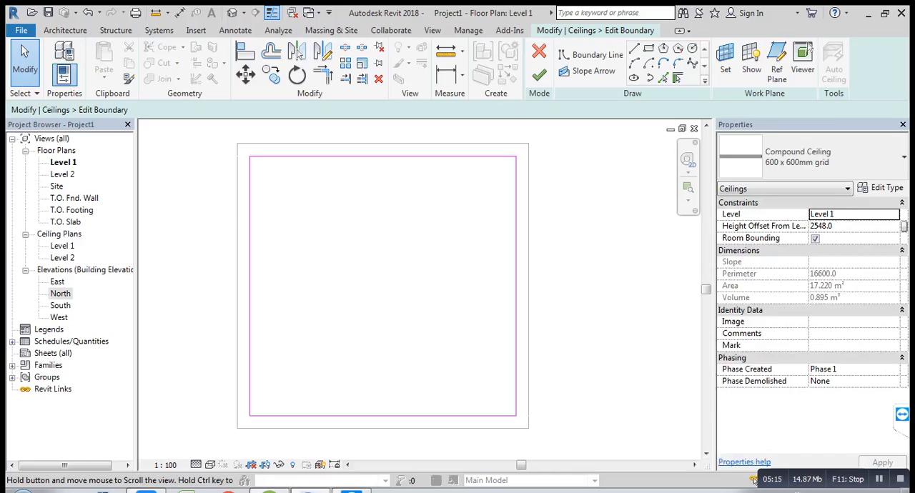
Step: Sketch a rectangular boundary inside the ceiling's existing outline, using its opposite corners and an offset of -200
{"action": "left_click", "coordinate": [648, 48]}
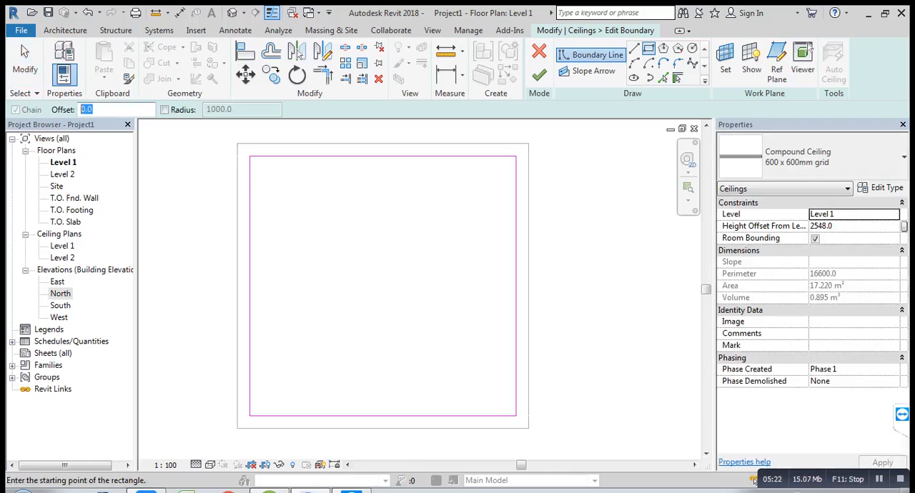
{"action": "type", "text": "300"}
{"action": "type", "text": "0"}
{"action": "type", "text": "200"}
{"action": "double_click", "coordinate": [91, 109]}
{"action": "type", "text": "-"}
{"action": "left_click", "coordinate": [250, 156]}
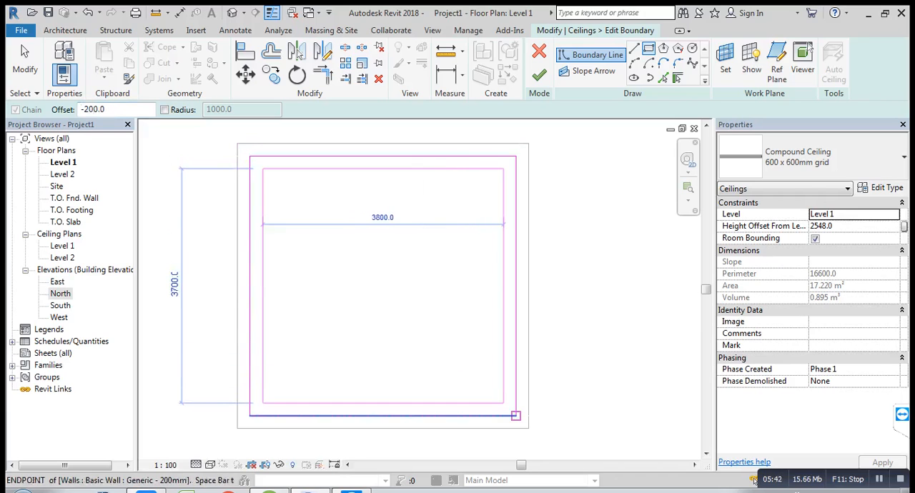
{"action": "left_click", "coordinate": [516, 415]}
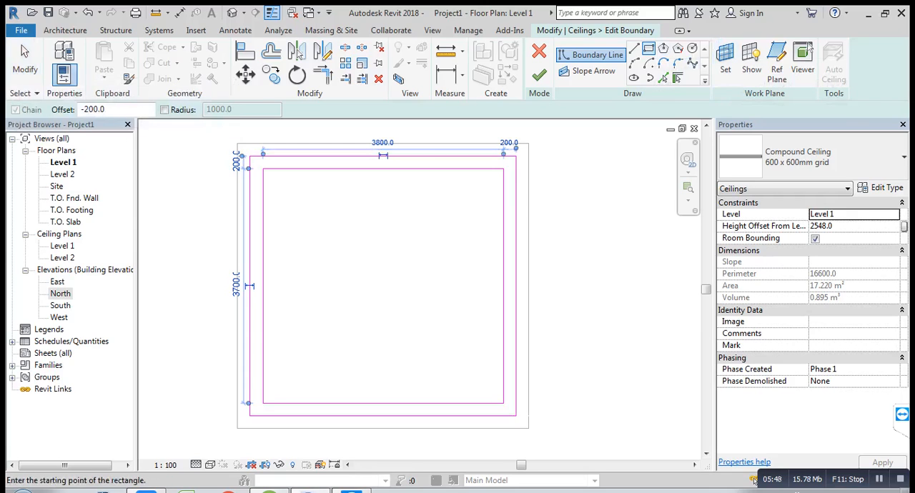
{"action": "left_click", "coordinate": [320, 209]}
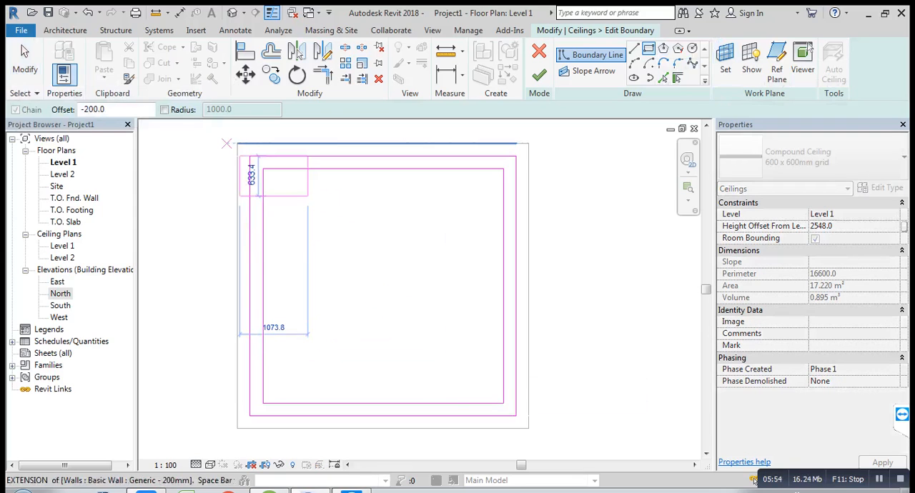
{"action": "left_click", "coordinate": [25, 61]}
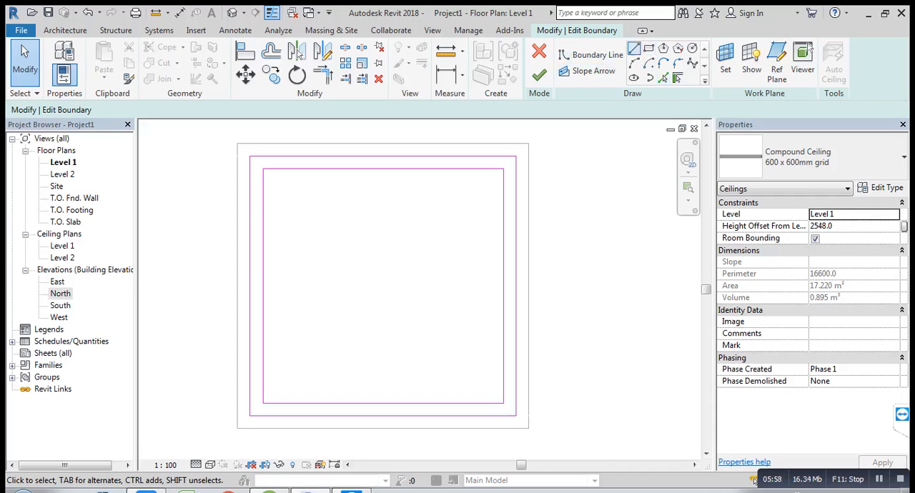
Step: Sketch a smaller rectangle inside the inner rectangular boundary, using its opposite corners and an offset of -750
{"action": "left_click", "coordinate": [649, 49]}
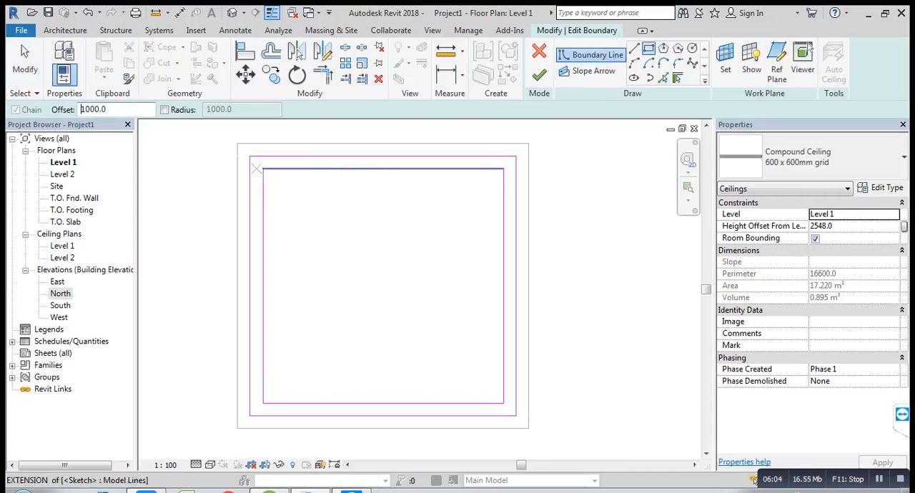
{"action": "double_click", "coordinate": [80, 108]}
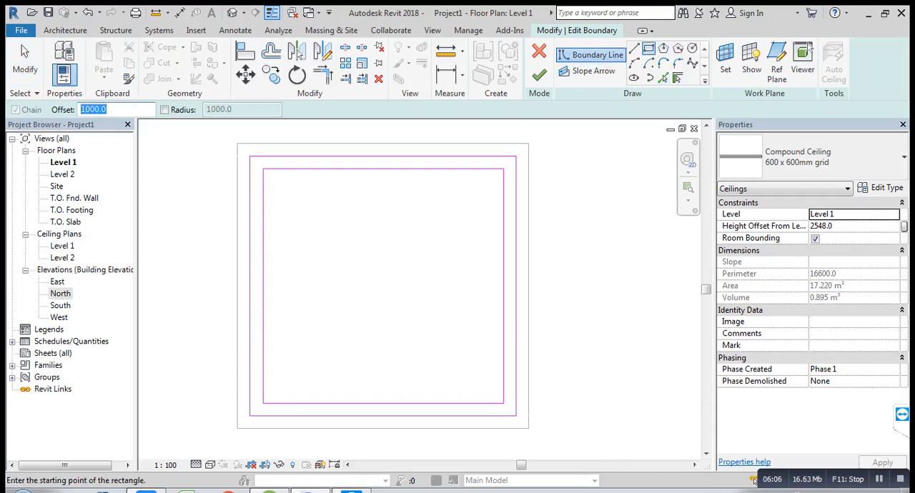
{"action": "type", "text": "-750"}
{"action": "left_click", "coordinate": [263, 169]}
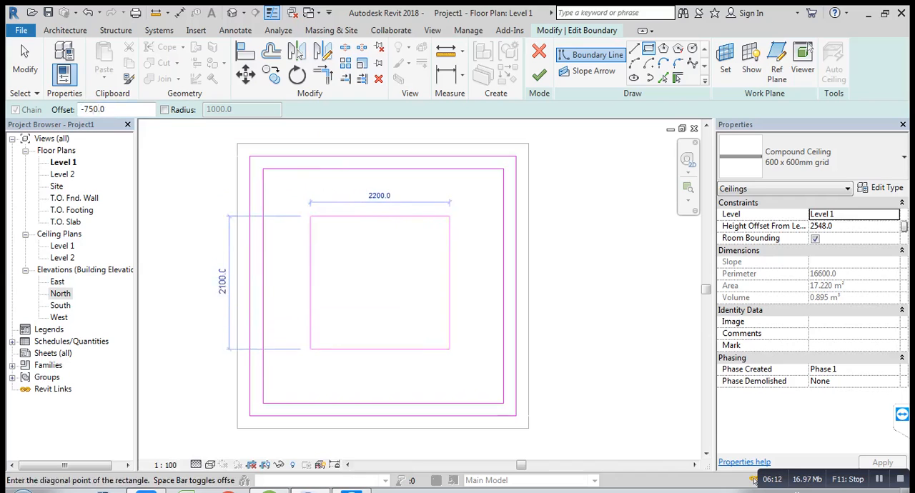
{"action": "left_click", "coordinate": [503, 403]}
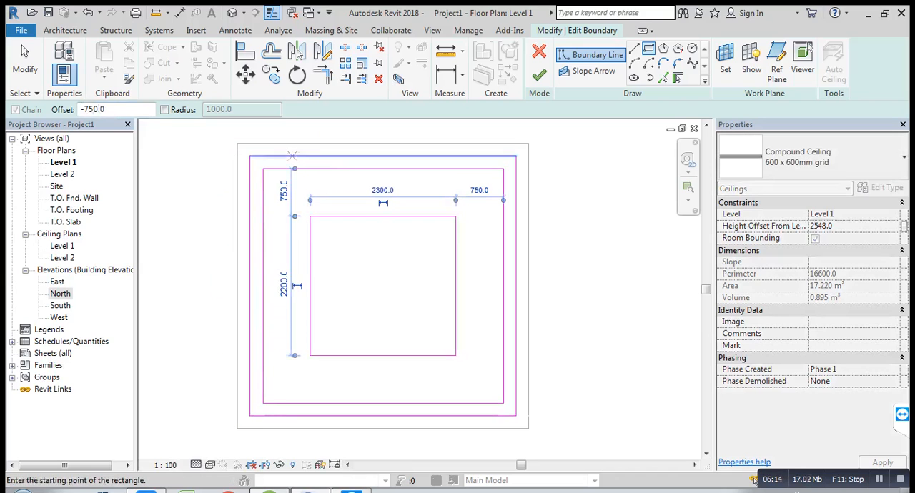
Step: Draw horizontal and vertical boundary lines through the smallest rectangle, connecting the midpoints of its opposite sides
{"action": "left_click", "coordinate": [692, 47]}
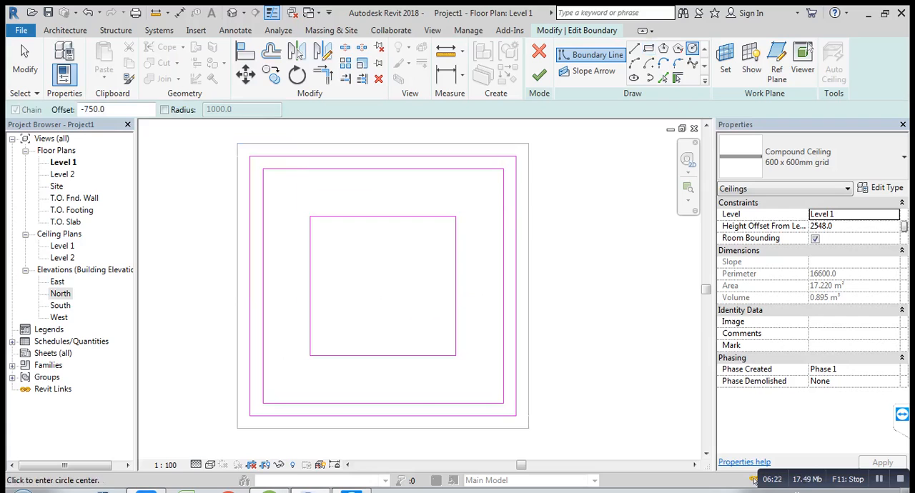
{"action": "key", "text": "Escape"}
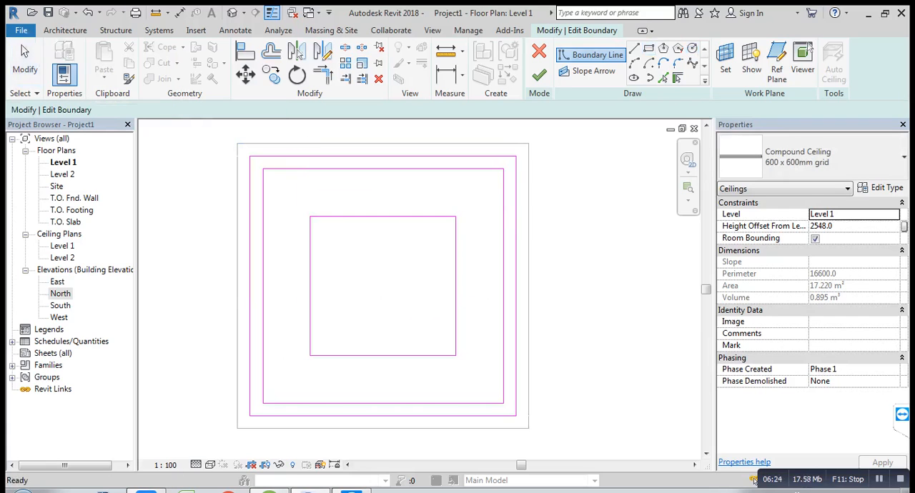
{"action": "left_click", "coordinate": [633, 48]}
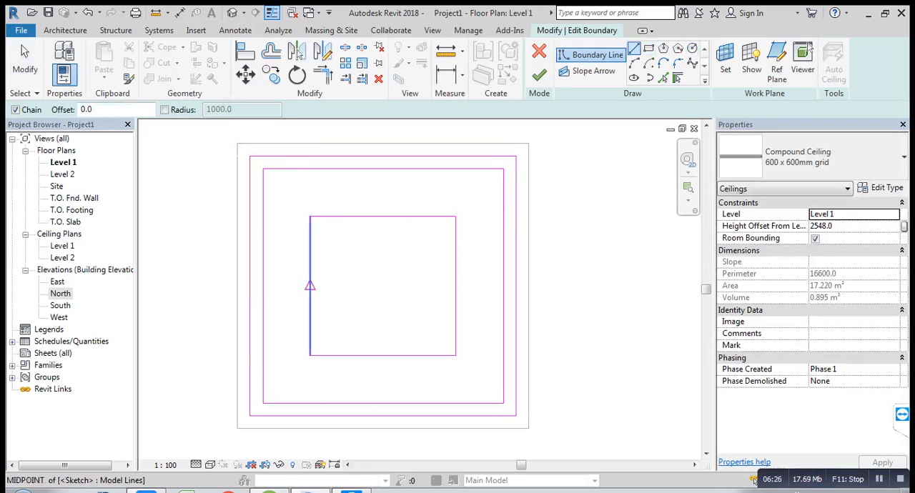
{"action": "left_click", "coordinate": [309, 285]}
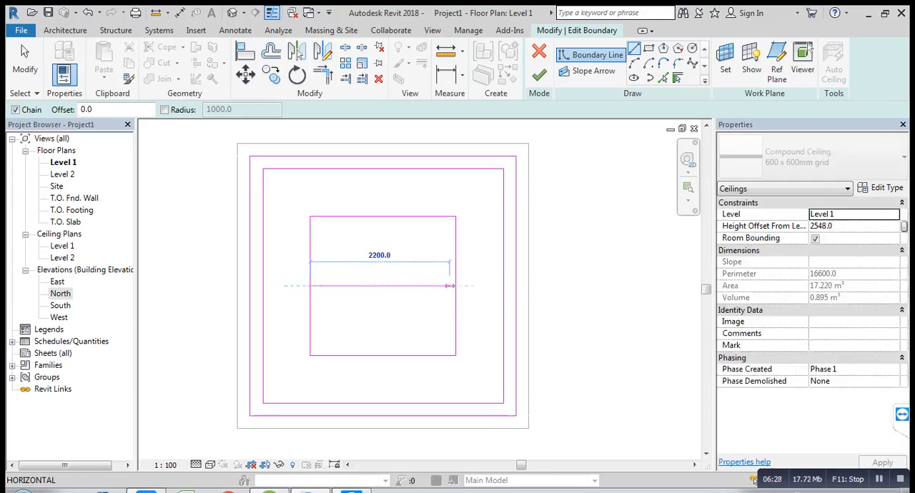
{"action": "left_click", "coordinate": [455, 285]}
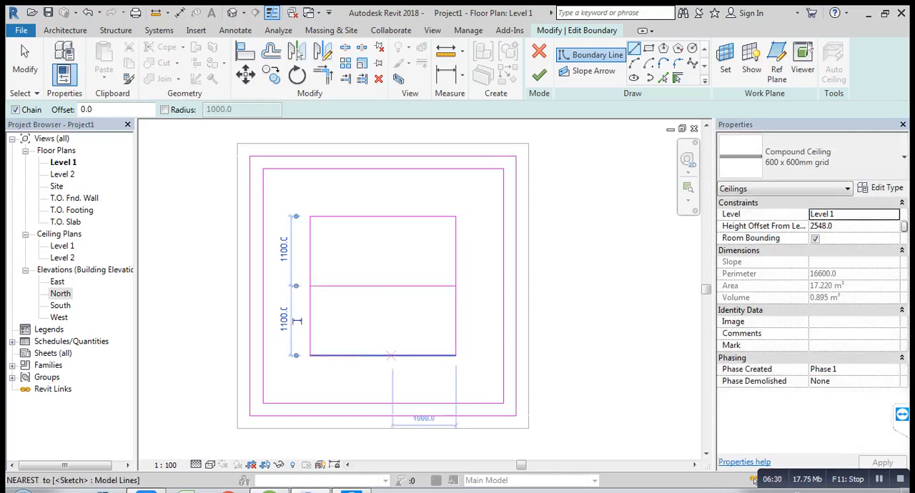
{"action": "key", "text": "Escape"}
{"action": "left_click", "coordinate": [383, 355]}
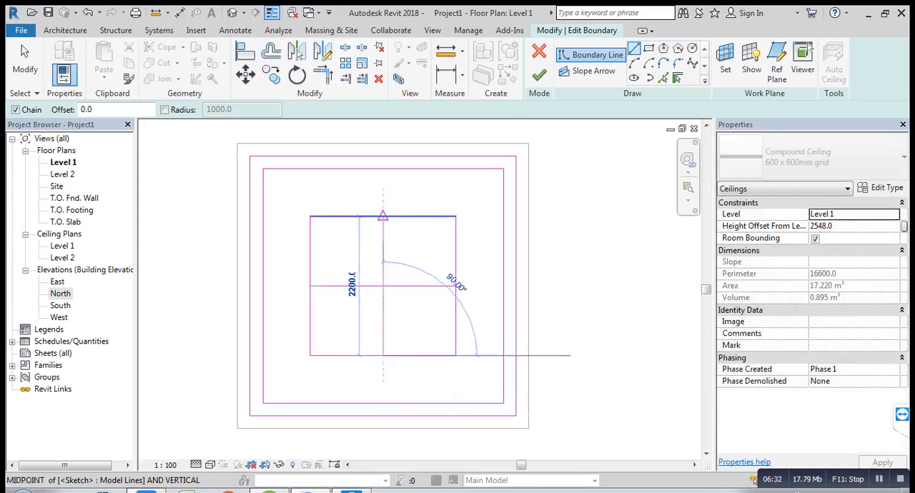
{"action": "left_click", "coordinate": [383, 216]}
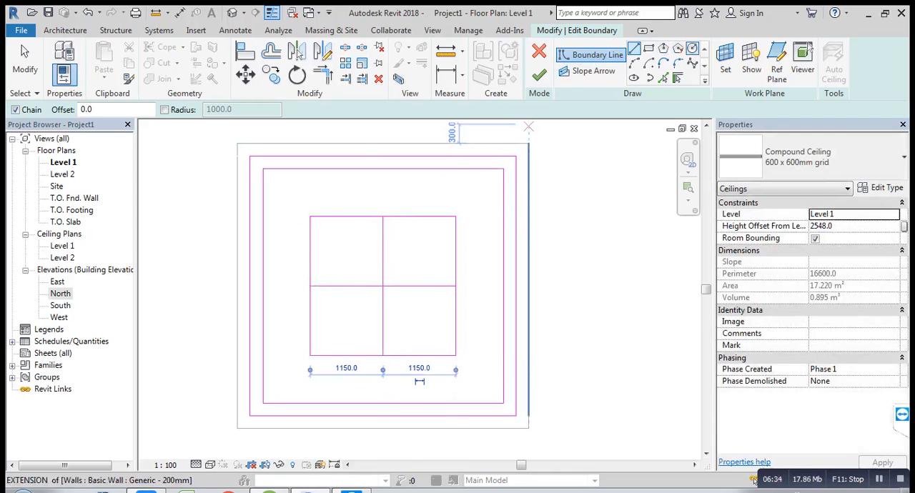
{"action": "key", "text": "Escape"}
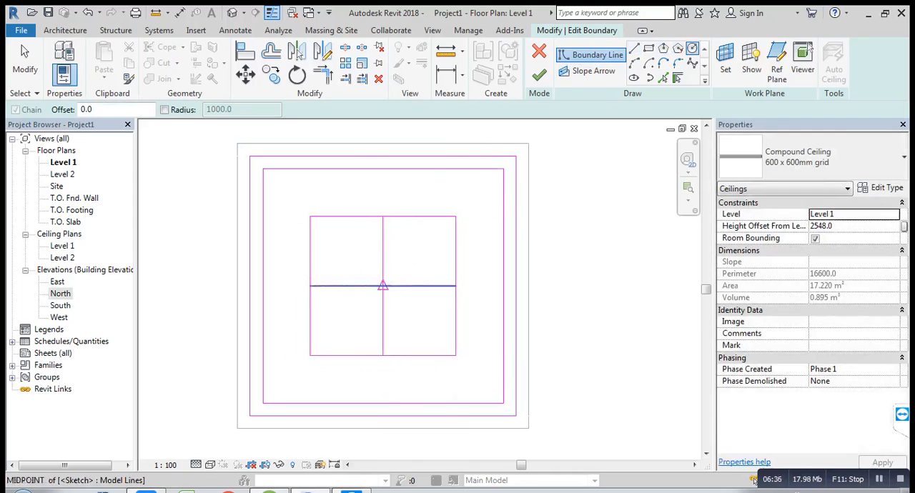
Step: Draw a circle of radius 1100 at the crossing of the centre lines and offset a copy 100 inward
{"action": "left_click", "coordinate": [383, 286]}
{"action": "left_click", "coordinate": [382, 214]}
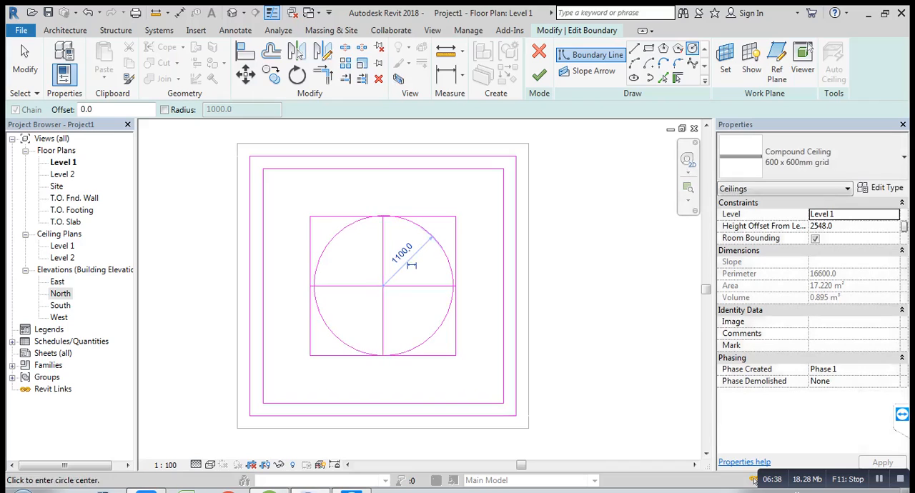
{"action": "scroll", "coordinate": [411, 265], "scroll_direction": "up", "scroll_amount": 2}
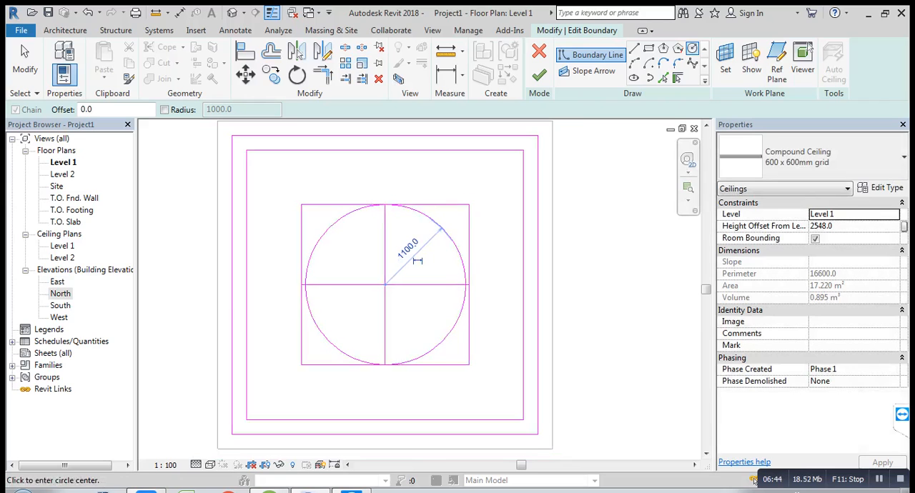
{"action": "key", "text": "o"}
{"action": "key", "text": "f"}
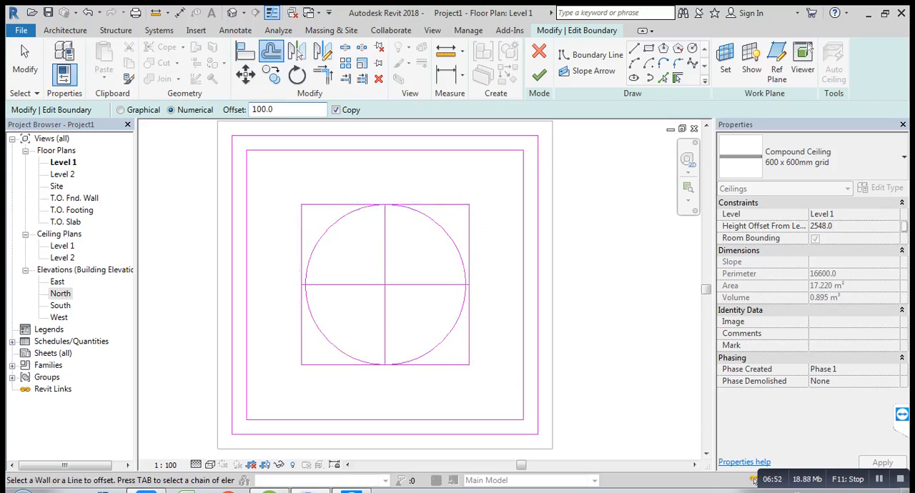
{"action": "left_click", "coordinate": [329, 229]}
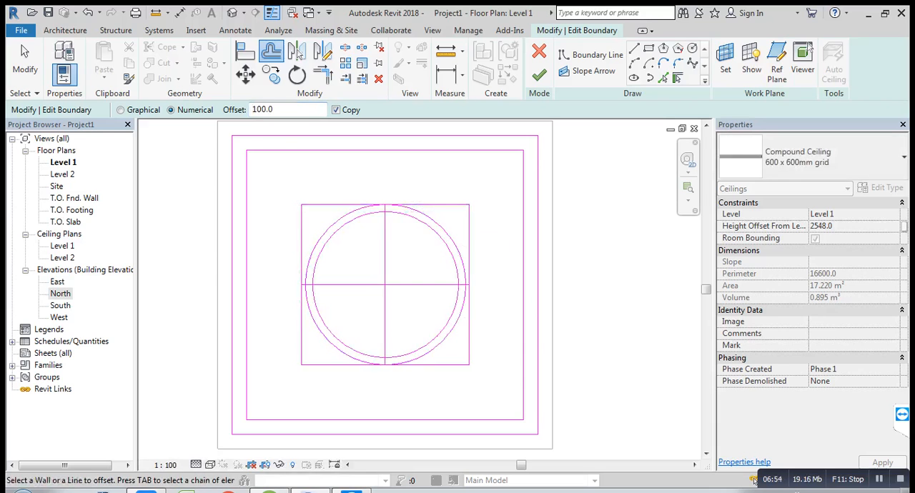
{"action": "left_click", "coordinate": [25, 60]}
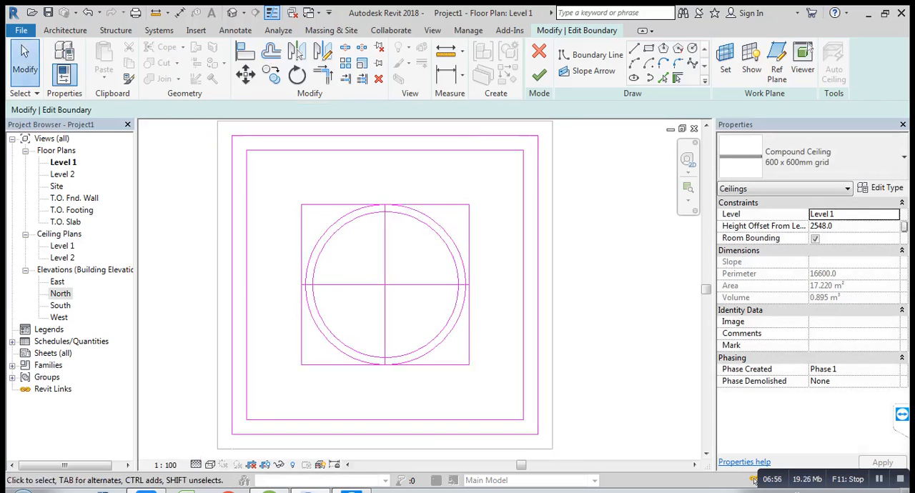
Step: Offset copies of the horizontal and vertical centre lines by 100 to both sides of each line
{"action": "scroll", "coordinate": [307, 279], "scroll_direction": "up", "scroll_amount": 1}
{"action": "scroll", "coordinate": [307, 276], "scroll_direction": "up", "scroll_amount": 1}
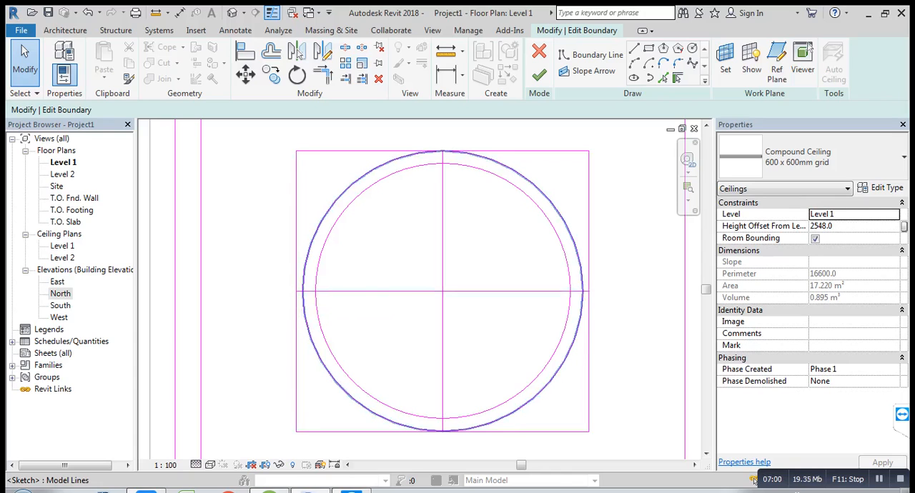
{"action": "left_click", "coordinate": [301, 291]}
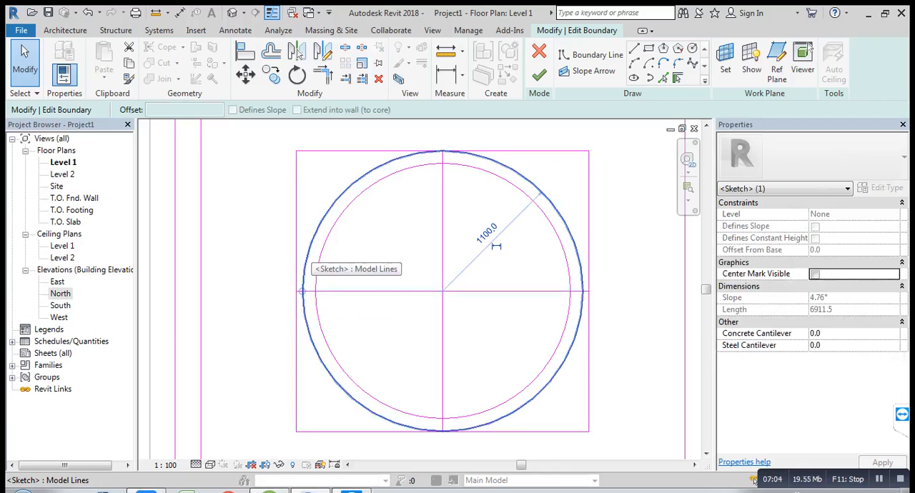
{"action": "key", "text": "Escape"}
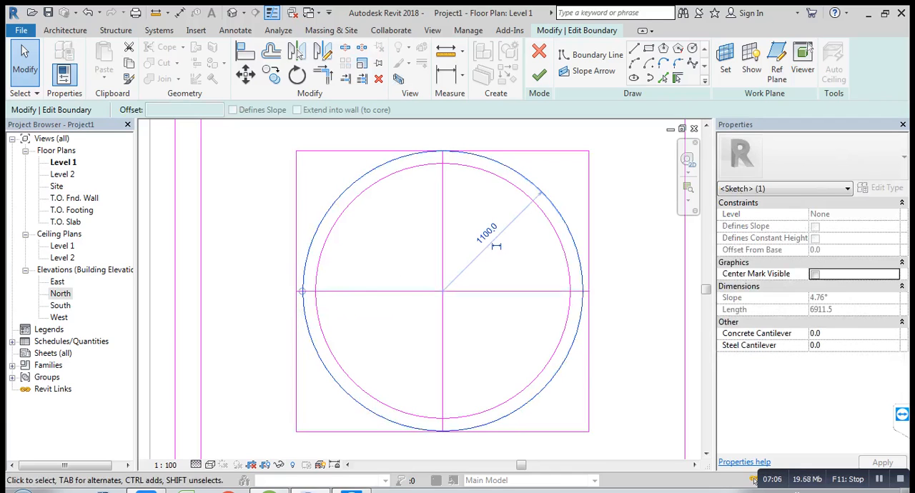
{"action": "key", "text": "o"}
{"action": "key", "text": "f"}
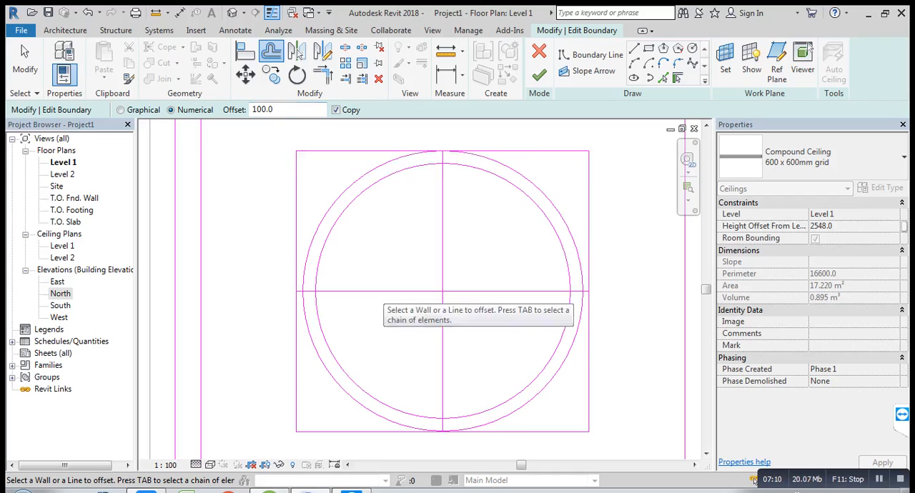
{"action": "left_click", "coordinate": [386, 289]}
{"action": "left_click", "coordinate": [386, 293]}
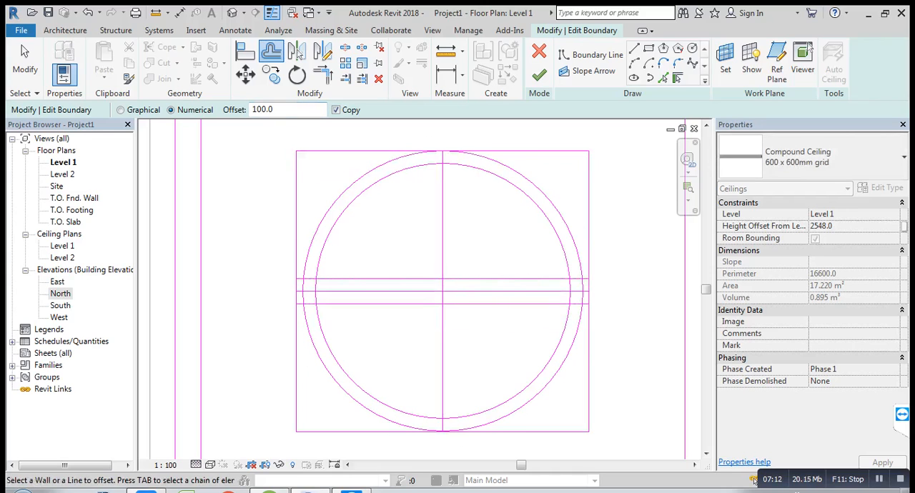
{"action": "left_click", "coordinate": [445, 246]}
{"action": "left_click", "coordinate": [441, 245]}
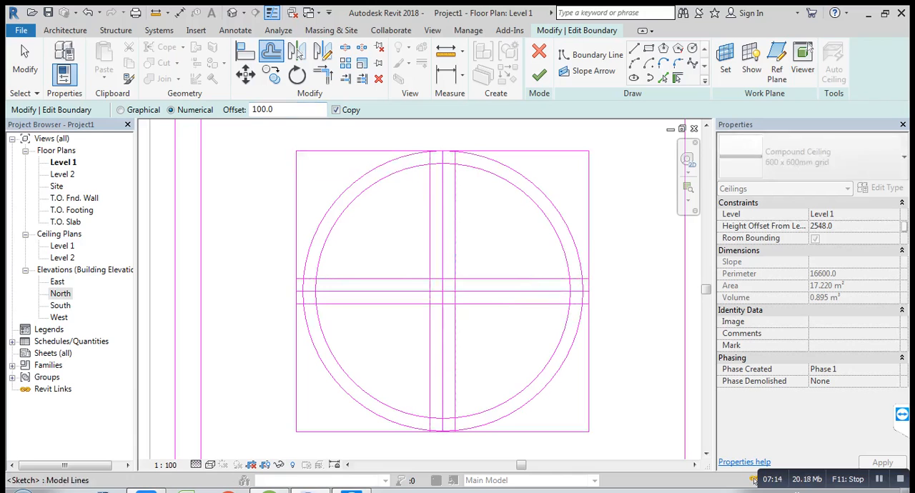
{"action": "left_click", "coordinate": [25, 63]}
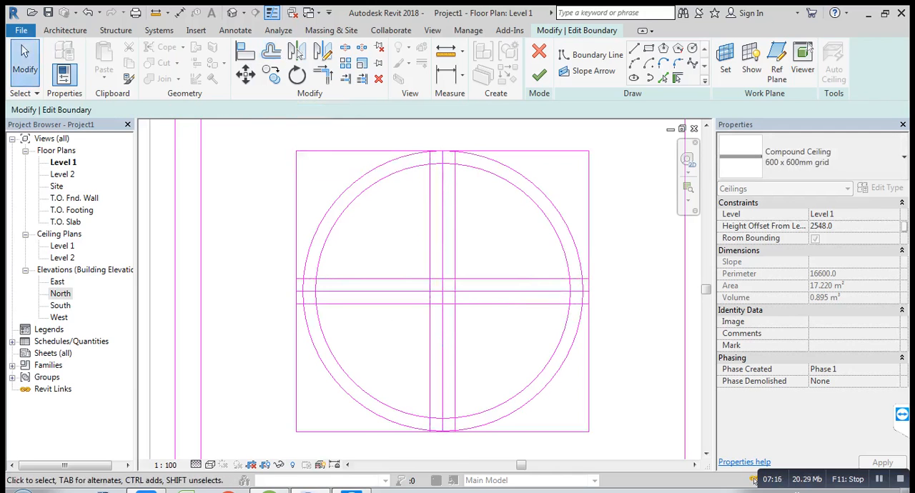
{"action": "scroll", "coordinate": [448, 158], "scroll_direction": "up", "scroll_amount": 2}
{"action": "middle_click_drag", "start_coordinate": [448, 157], "coordinate": [460, 219]}
{"action": "scroll", "coordinate": [415, 213], "scroll_direction": "up", "scroll_amount": 4}
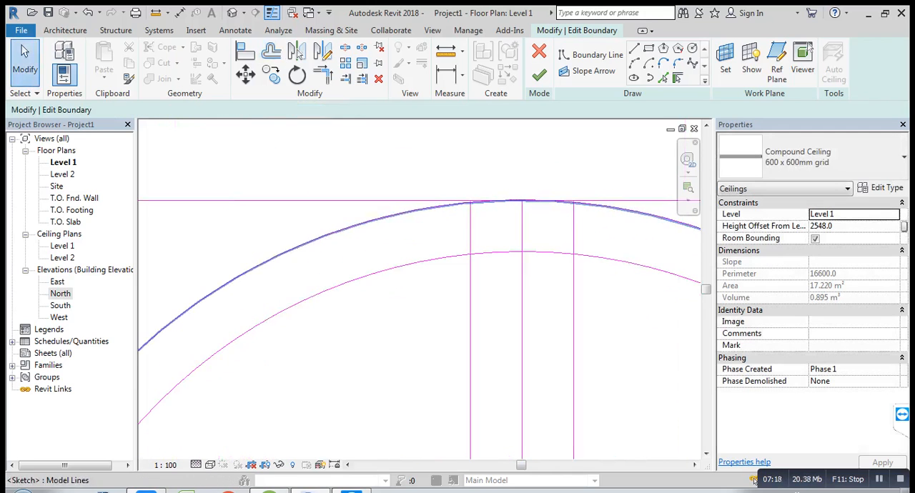
{"action": "left_click", "coordinate": [323, 74]}
{"action": "scroll", "coordinate": [514, 236], "scroll_direction": "up", "scroll_amount": 2}
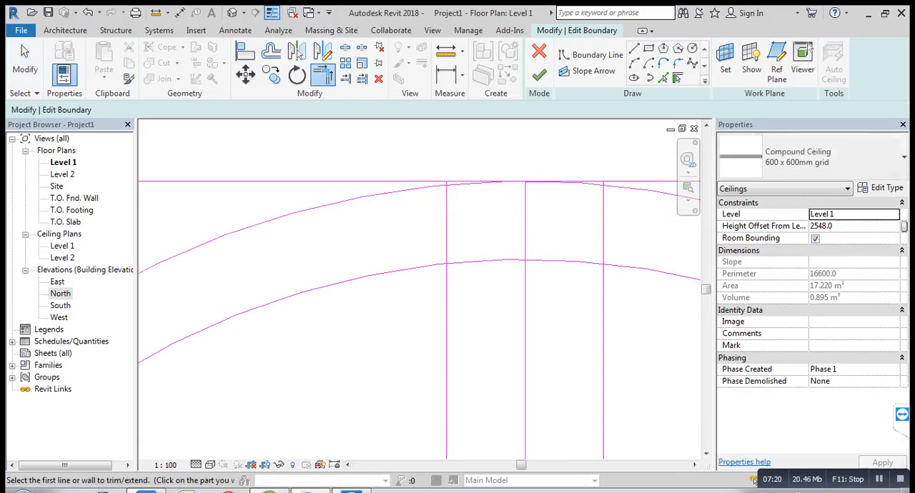
{"action": "left_click", "coordinate": [496, 181]}
{"action": "left_click", "coordinate": [447, 220]}
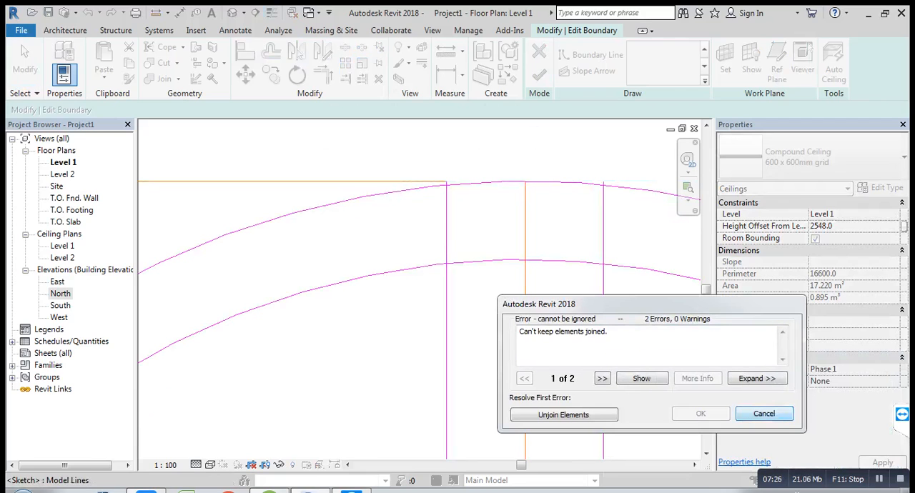
{"action": "left_click", "coordinate": [763, 413]}
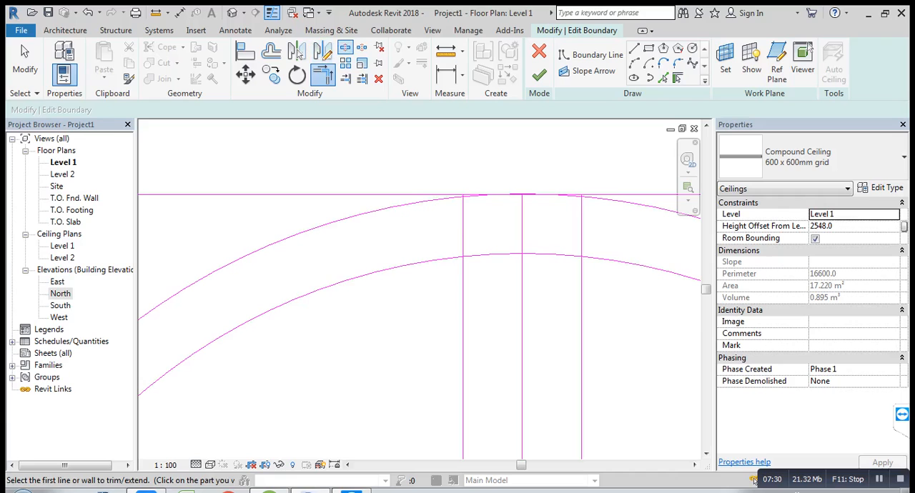
Step: Split the smallest rectangle's upper edge, the outer circle and the two outer vertical band lines near where they cross
{"action": "key", "text": "s"}
{"action": "key", "text": "l"}
{"action": "scroll", "coordinate": [501, 184], "scroll_direction": "up", "scroll_amount": 4}
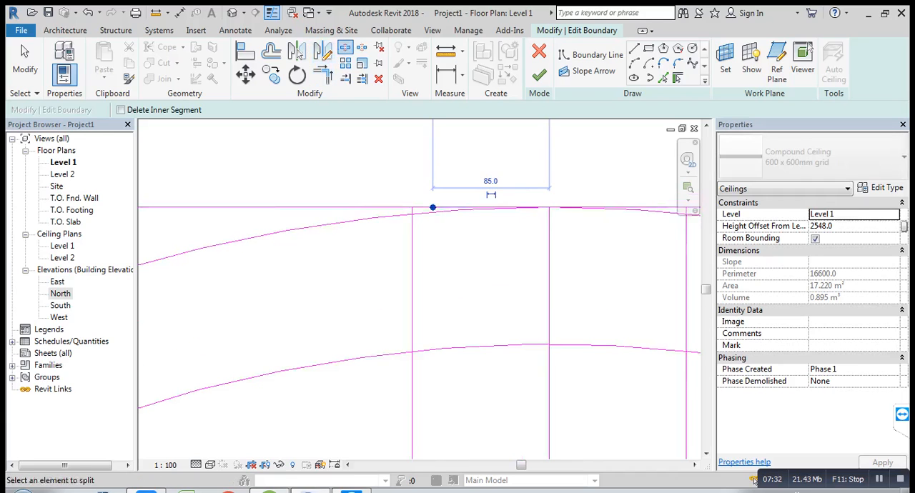
{"action": "scroll", "coordinate": [431, 228], "scroll_direction": "down", "scroll_amount": 2}
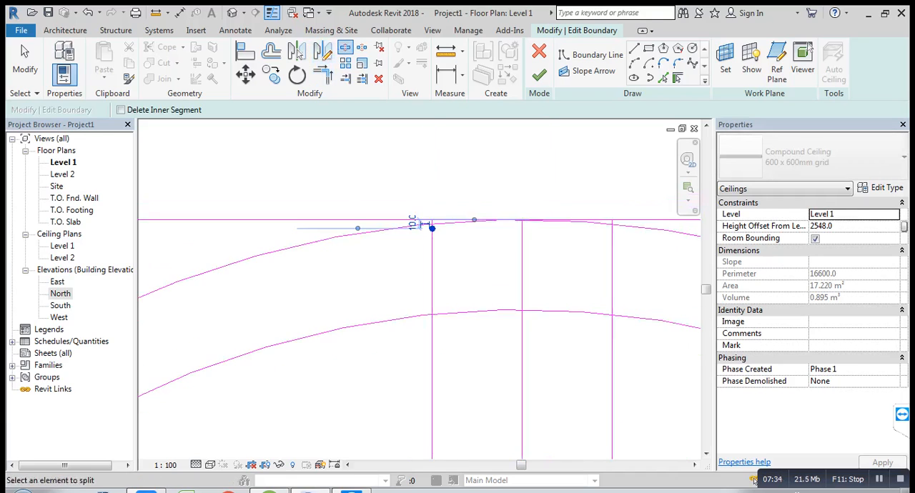
{"action": "scroll", "coordinate": [432, 228], "scroll_direction": "down", "scroll_amount": 4}
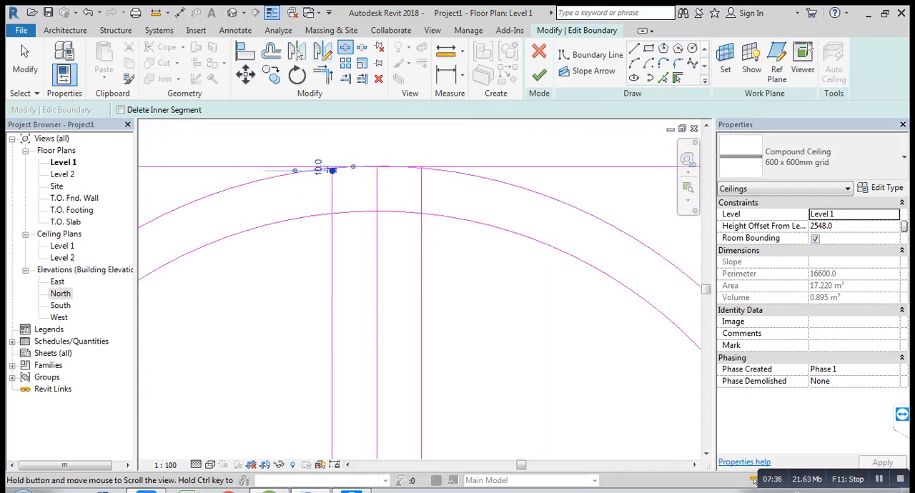
{"action": "scroll", "coordinate": [372, 172], "scroll_direction": "up", "scroll_amount": 4}
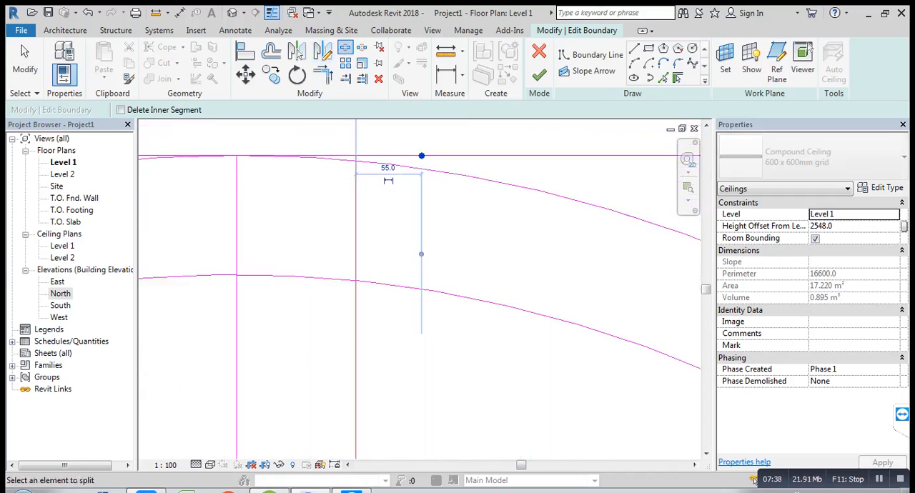
{"action": "scroll", "coordinate": [359, 154], "scroll_direction": "up", "scroll_amount": 3}
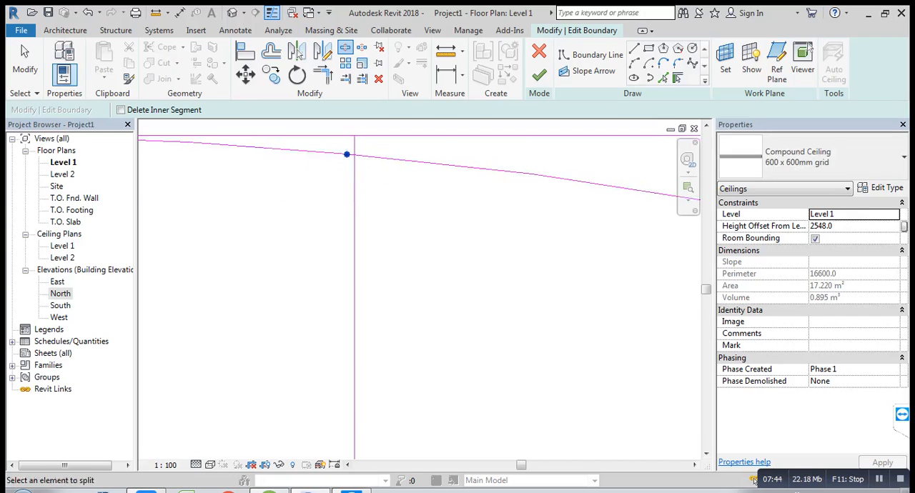
Step: Trim the outer circle's right-hand arc to the short upper segment of the right vertical band line
{"action": "left_click", "coordinate": [25, 61]}
{"action": "left_click", "coordinate": [323, 74]}
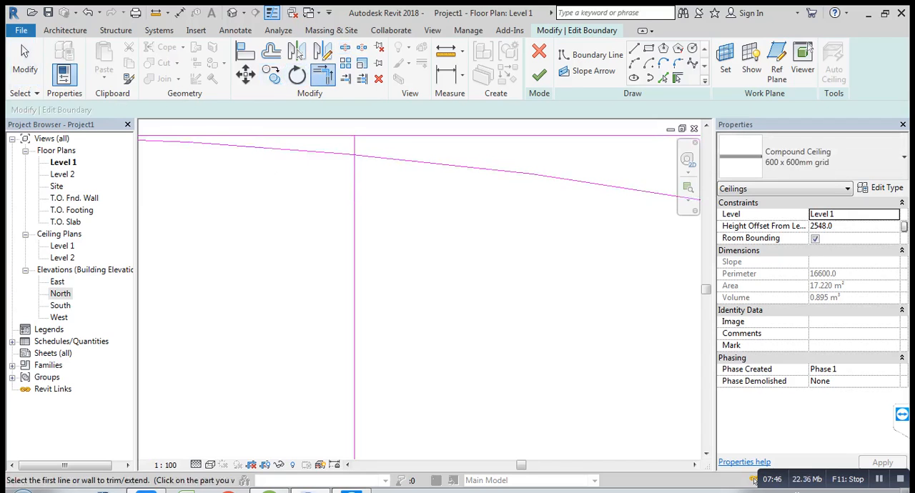
{"action": "left_click", "coordinate": [386, 158]}
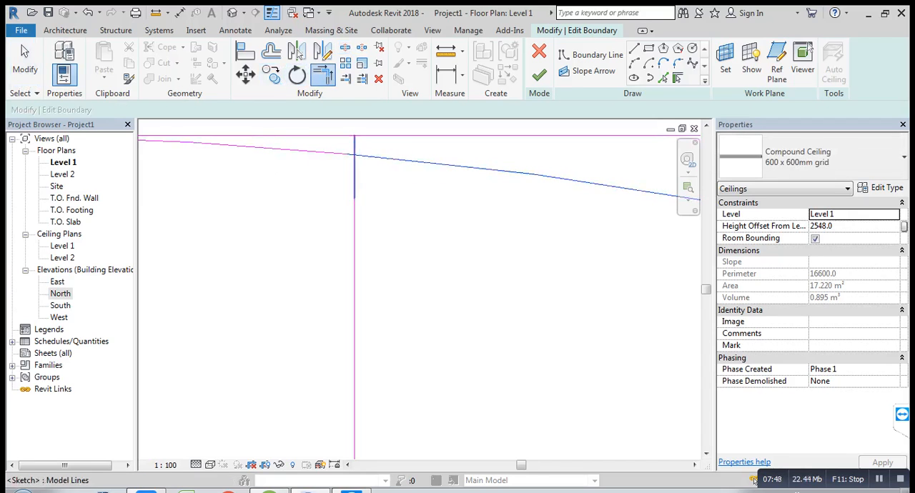
{"action": "left_click", "coordinate": [355, 146]}
{"action": "left_click", "coordinate": [355, 145]}
{"action": "left_click", "coordinate": [385, 135]}
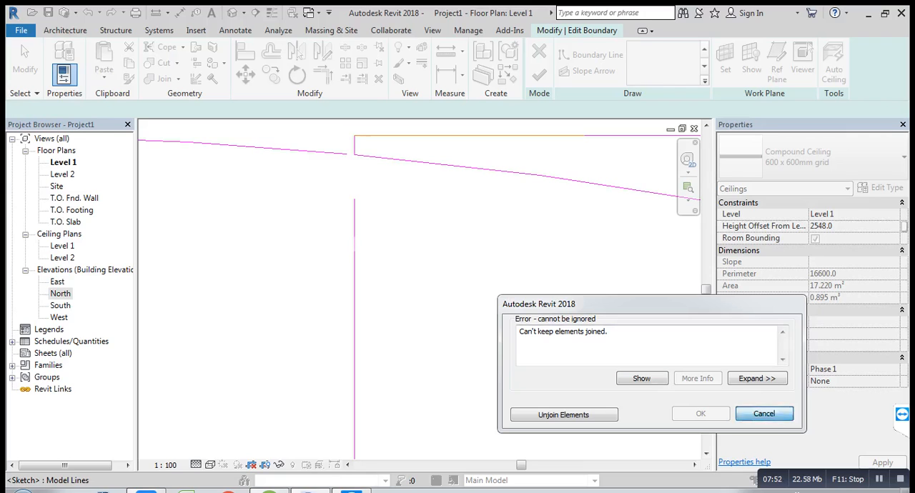
{"action": "left_click", "coordinate": [764, 414]}
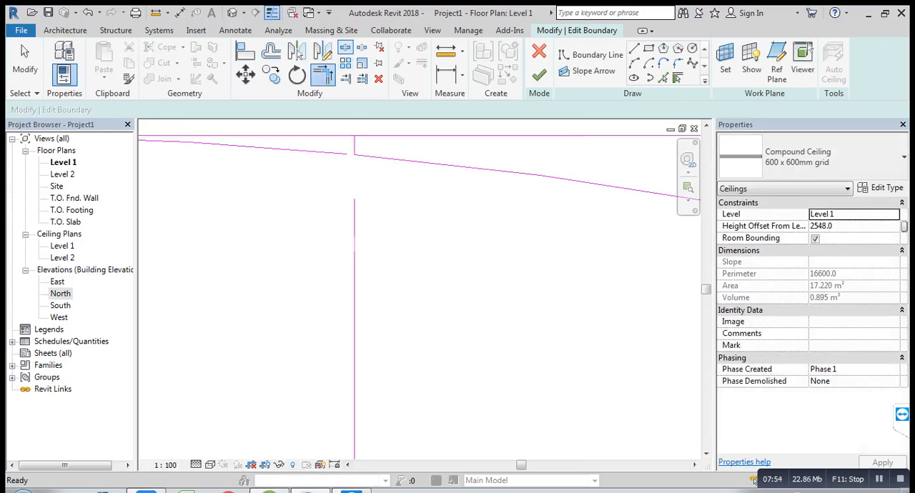
Step: Split the rectangle's upper edge beside the right vertical band line and trim the edge to that line's short segment
{"action": "left_click", "coordinate": [345, 47]}
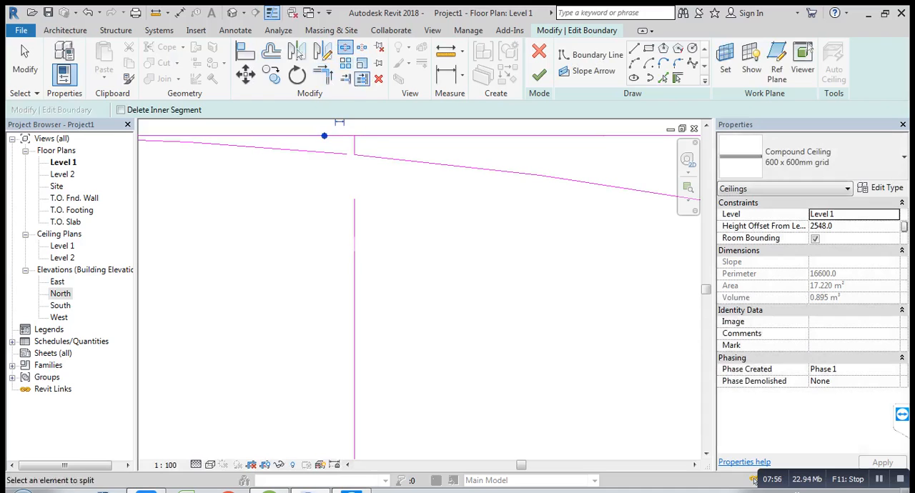
{"action": "left_click", "coordinate": [355, 145]}
{"action": "left_click", "coordinate": [386, 136]}
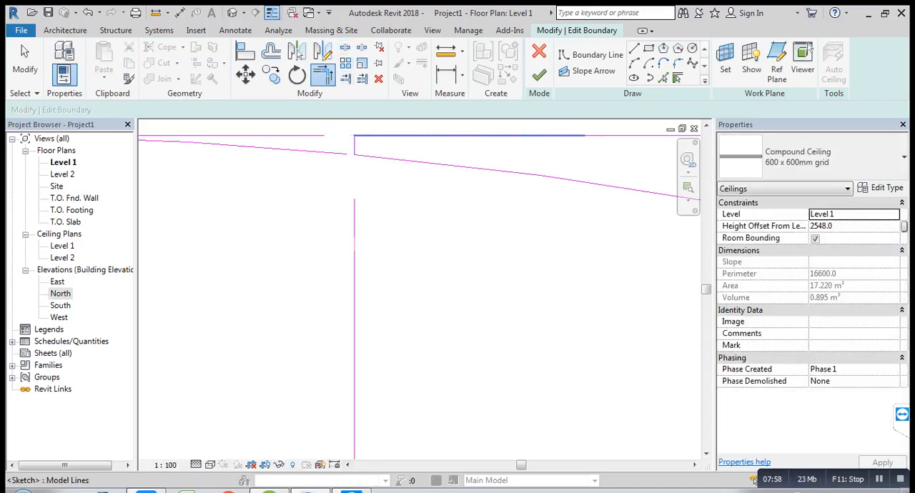
Step: Trim the outer circle's left-hand arc and the rectangle's upper edge to the short upper segment of the left vertical band line
{"action": "scroll", "coordinate": [388, 161], "scroll_direction": "down", "scroll_amount": 2}
{"action": "scroll", "coordinate": [396, 158], "scroll_direction": "down", "scroll_amount": 5}
{"action": "middle_click_drag", "start_coordinate": [397, 160], "coordinate": [607, 160]}
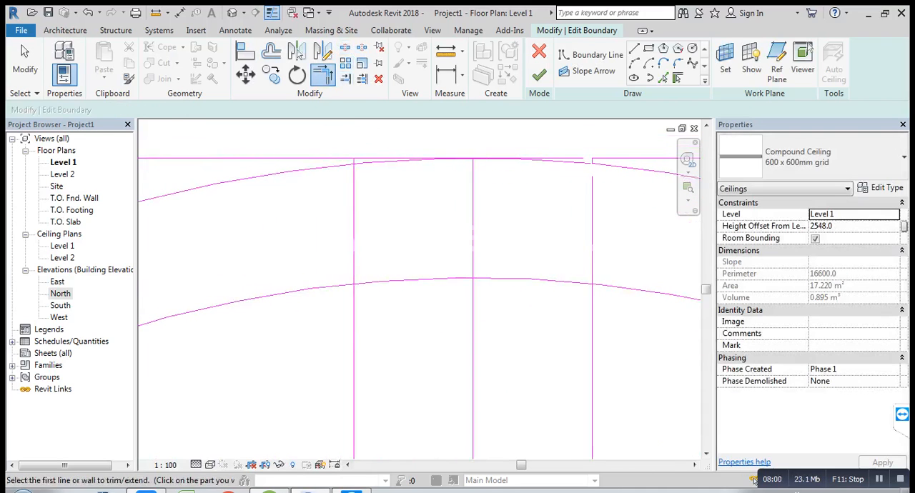
{"action": "scroll", "coordinate": [335, 180], "scroll_direction": "up", "scroll_amount": 2}
{"action": "left_click", "coordinate": [338, 159]}
{"action": "scroll", "coordinate": [351, 150], "scroll_direction": "up", "scroll_amount": 2}
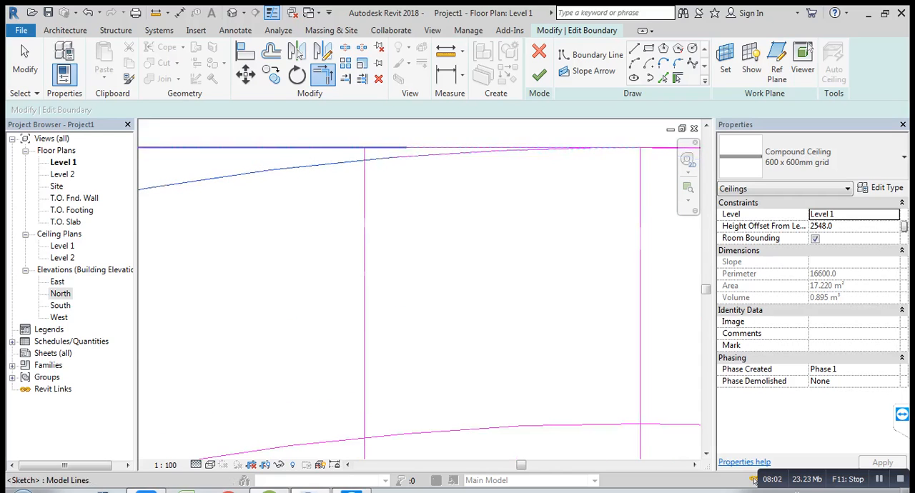
{"action": "left_click", "coordinate": [352, 148]}
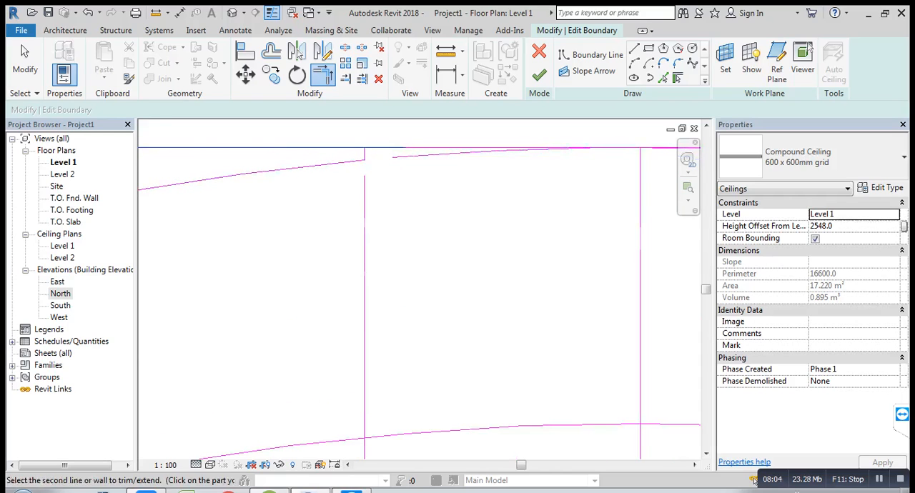
{"action": "left_click", "coordinate": [363, 155]}
Step: Delete the leftover upper edge piece, the outer arc piece and the vertical centre line between the two vertical band lines
{"action": "scroll", "coordinate": [448, 215], "scroll_direction": "down", "scroll_amount": 5}
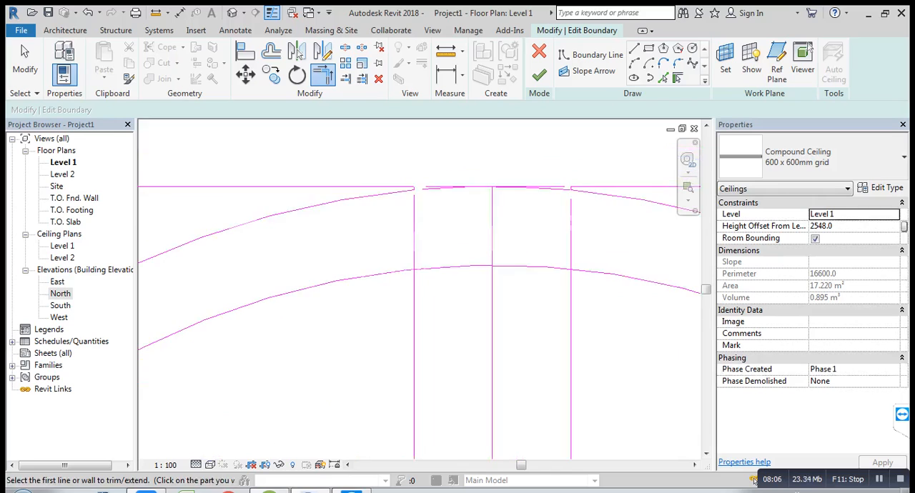
{"action": "scroll", "coordinate": [459, 215], "scroll_direction": "up", "scroll_amount": 2}
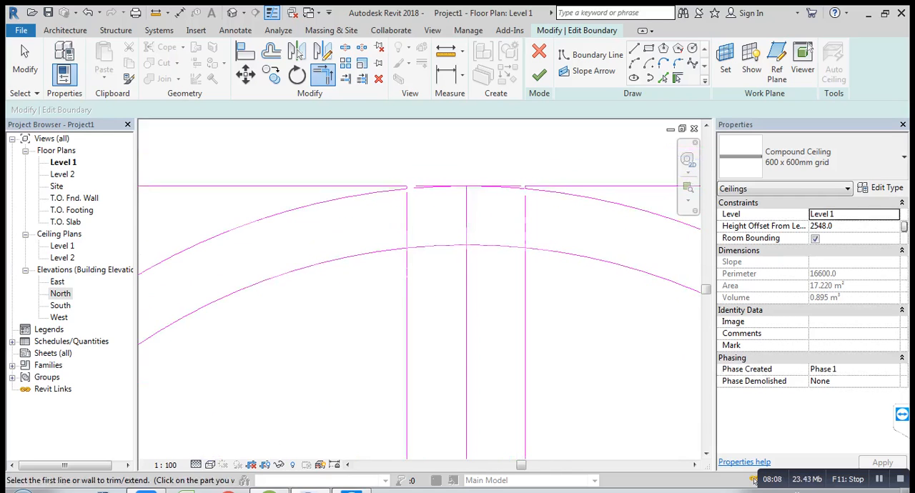
{"action": "scroll", "coordinate": [503, 212], "scroll_direction": "up", "scroll_amount": 2}
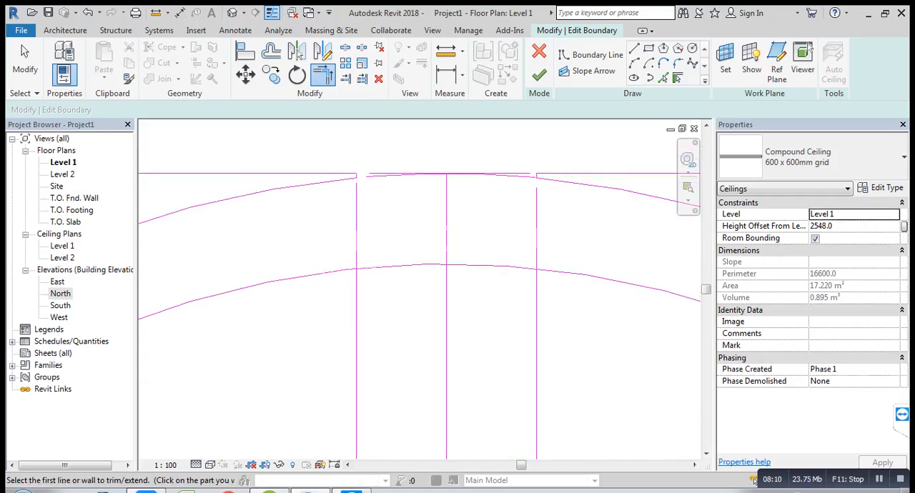
{"action": "key", "text": "Escape"}
{"action": "left_click_drag", "start_coordinate": [486, 180], "coordinate": [441, 215]}
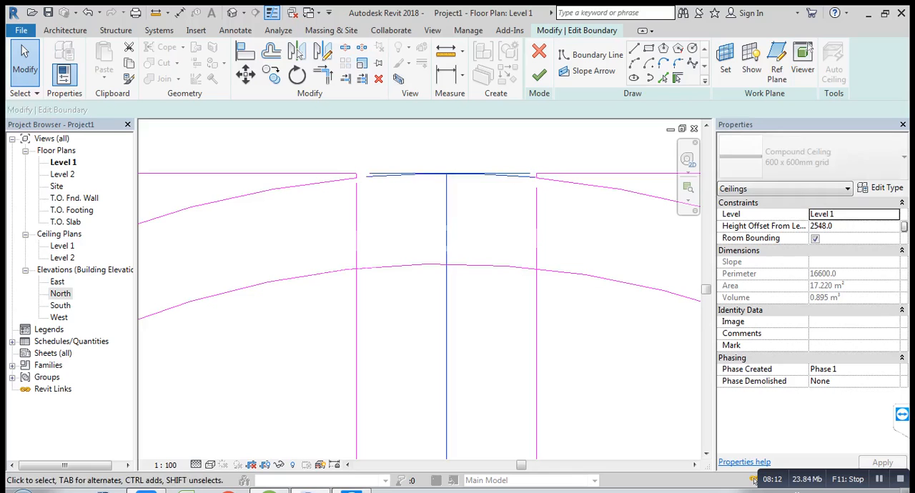
{"action": "key", "text": "Delete"}
{"action": "scroll", "coordinate": [430, 194], "scroll_direction": "down", "scroll_amount": 1}
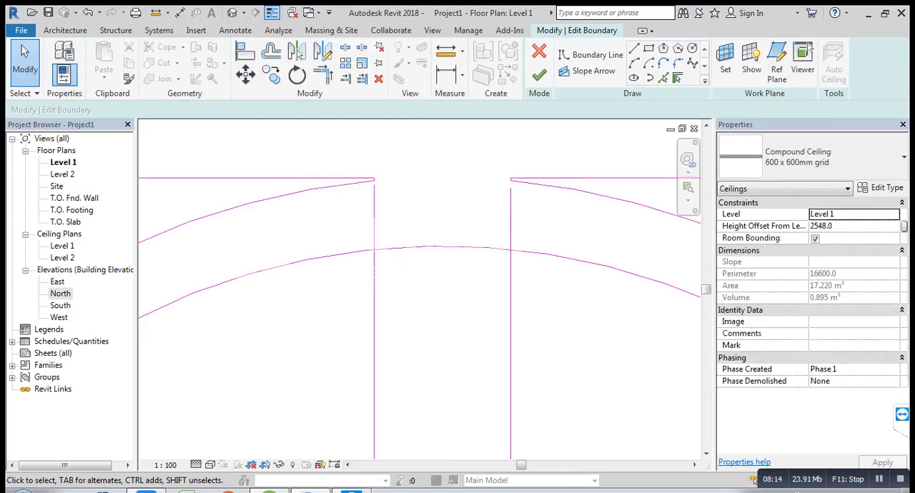
{"action": "left_click_drag", "start_coordinate": [530, 214], "coordinate": [383, 213]}
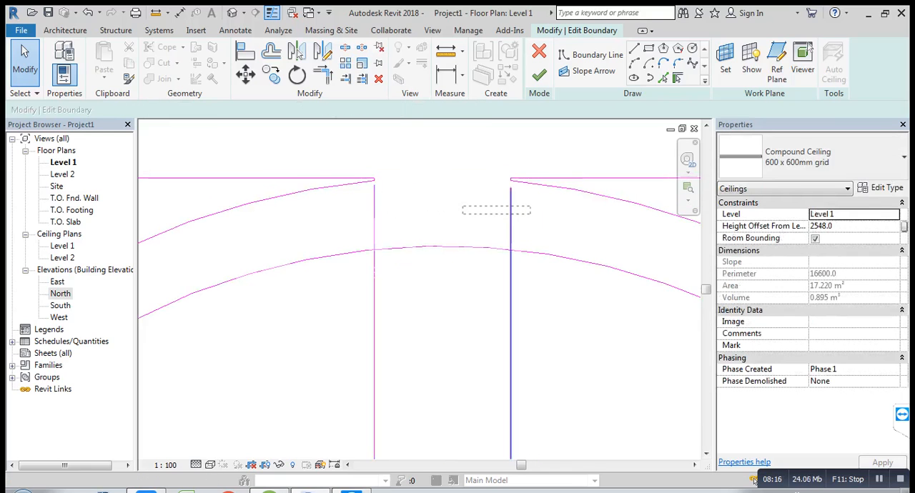
{"action": "left_click_drag", "start_coordinate": [462, 207], "coordinate": [463, 206]}
{"action": "key", "text": "Escape"}
Step: Split the rectangle's left edge, the outer circle and the two outer horizontal band lines near their crossings on the left
{"action": "scroll", "coordinate": [471, 202], "scroll_direction": "down", "scroll_amount": 2}
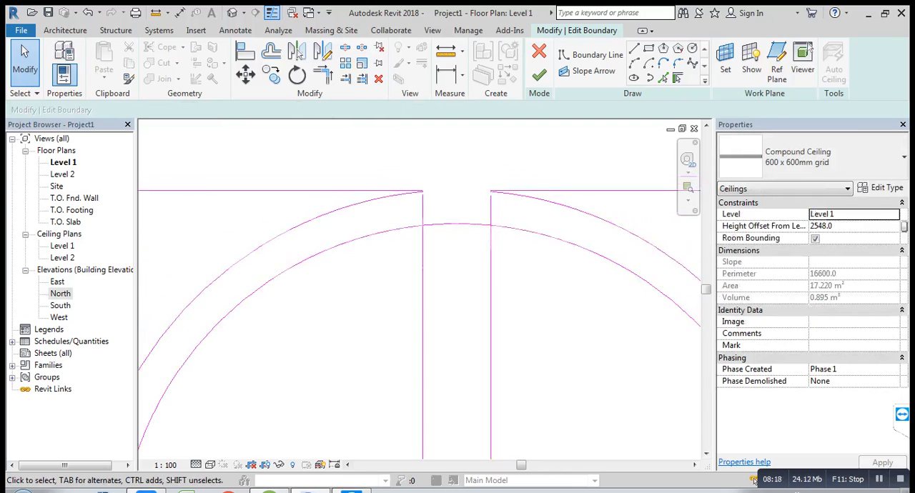
{"action": "scroll", "coordinate": [468, 208], "scroll_direction": "down", "scroll_amount": 7}
{"action": "middle_click_drag", "start_coordinate": [421, 314], "coordinate": [403, 258]}
{"action": "scroll", "coordinate": [344, 282], "scroll_direction": "up", "scroll_amount": 4}
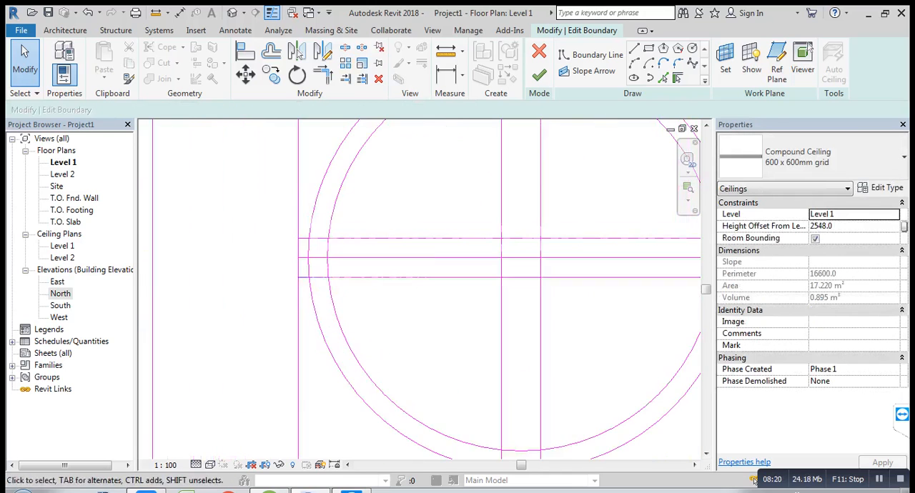
{"action": "scroll", "coordinate": [338, 261], "scroll_direction": "up", "scroll_amount": 3}
{"action": "middle_click_drag", "start_coordinate": [338, 259], "coordinate": [361, 308]}
{"action": "scroll", "coordinate": [343, 281], "scroll_direction": "down", "scroll_amount": 1}
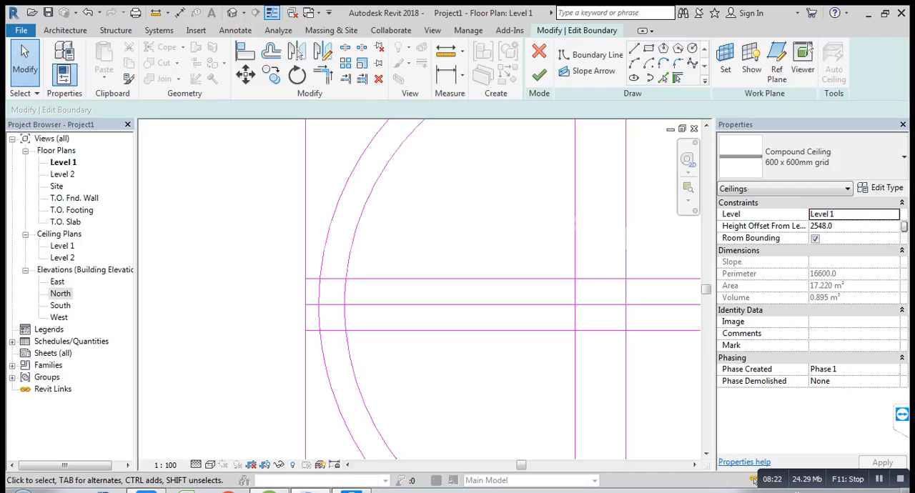
{"action": "scroll", "coordinate": [286, 273], "scroll_direction": "up", "scroll_amount": 3}
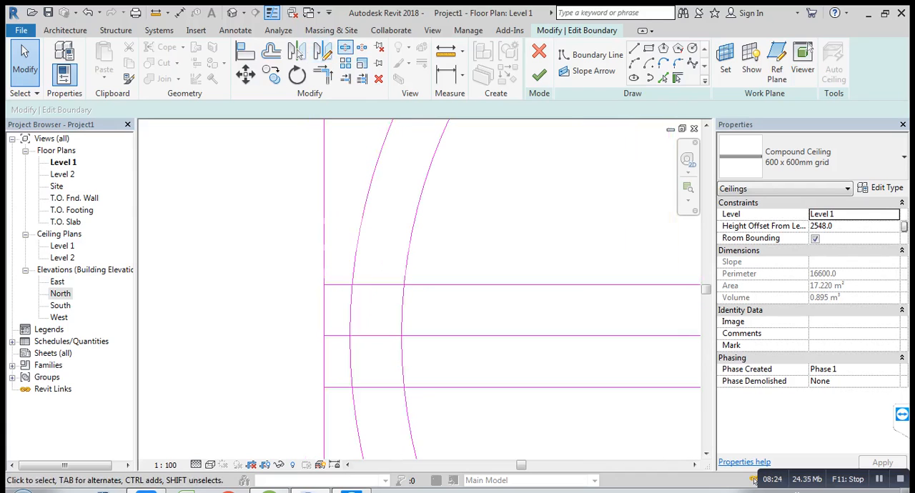
{"action": "left_click", "coordinate": [345, 48]}
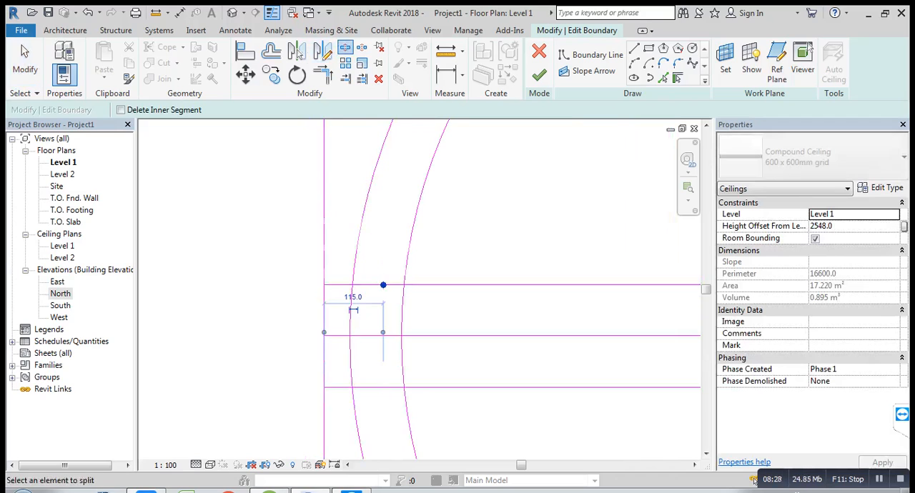
{"action": "middle_click_drag", "start_coordinate": [383, 285], "coordinate": [401, 203]}
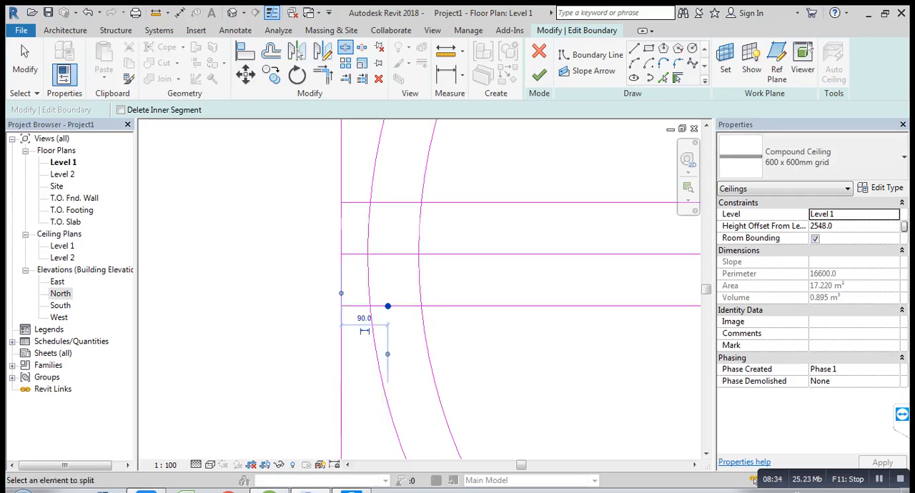
Step: Trim the rectangle's left edge and the outer circle's arcs to the short end segments of the upper and lower horizontal band lines
{"action": "key", "text": "t"}
{"action": "key", "text": "r"}
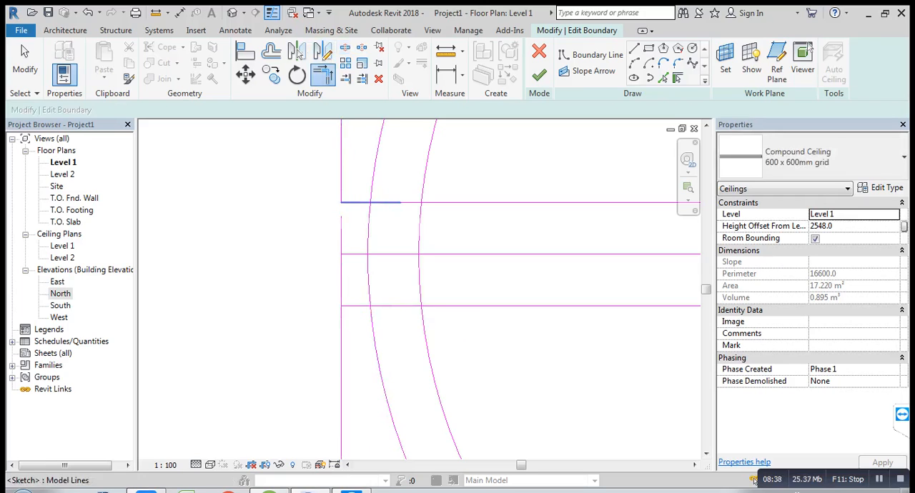
{"action": "left_click", "coordinate": [357, 202]}
{"action": "left_click", "coordinate": [377, 165]}
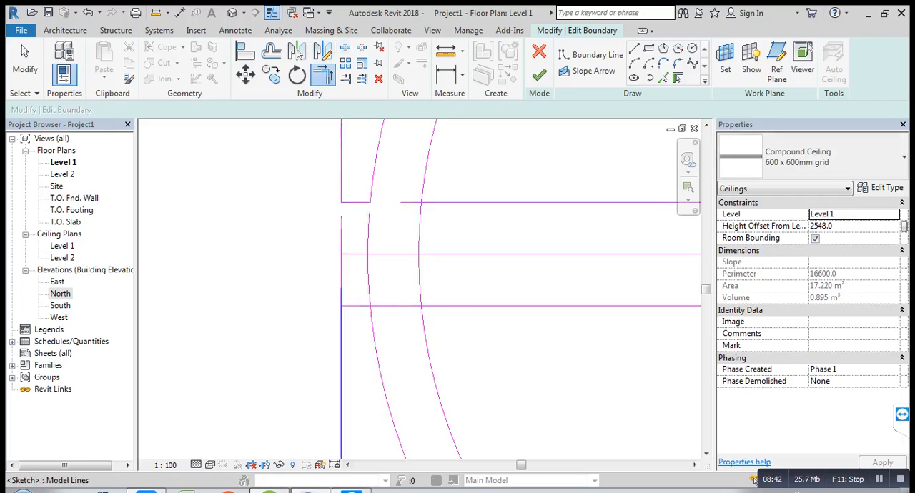
{"action": "left_click", "coordinate": [357, 306]}
{"action": "left_click", "coordinate": [375, 339]}
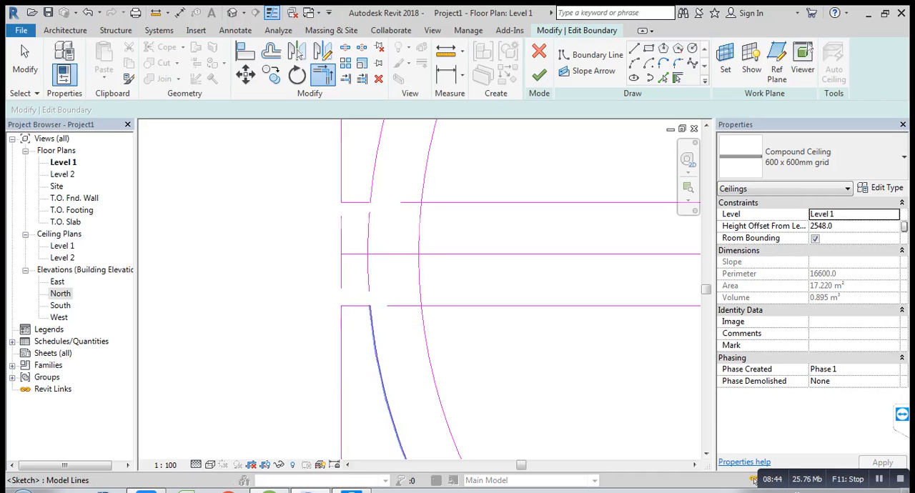
Step: Delete the leftover left edge piece, the outer arc piece and the horizontal centre line between the two horizontal band lines
{"action": "scroll", "coordinate": [370, 295], "scroll_direction": "down", "scroll_amount": 2}
{"action": "scroll", "coordinate": [372, 289], "scroll_direction": "down", "scroll_amount": 2}
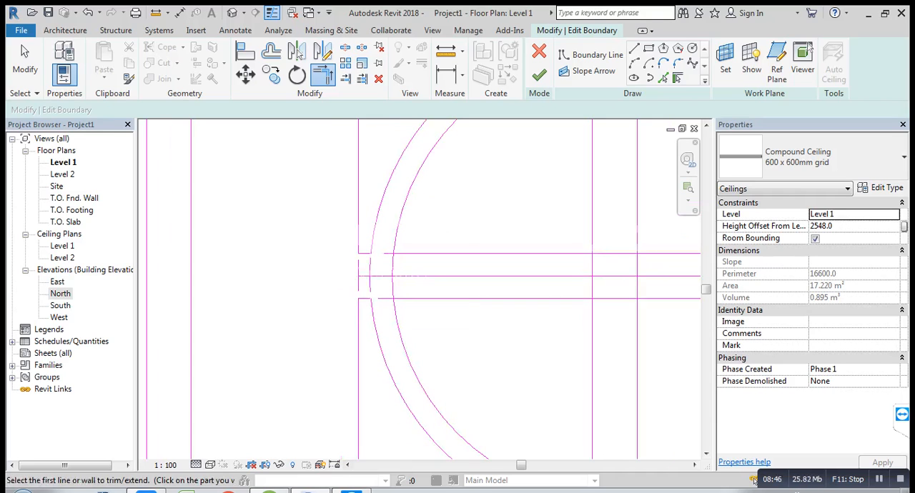
{"action": "key", "text": "Escape"}
{"action": "left_click", "coordinate": [370, 276]}
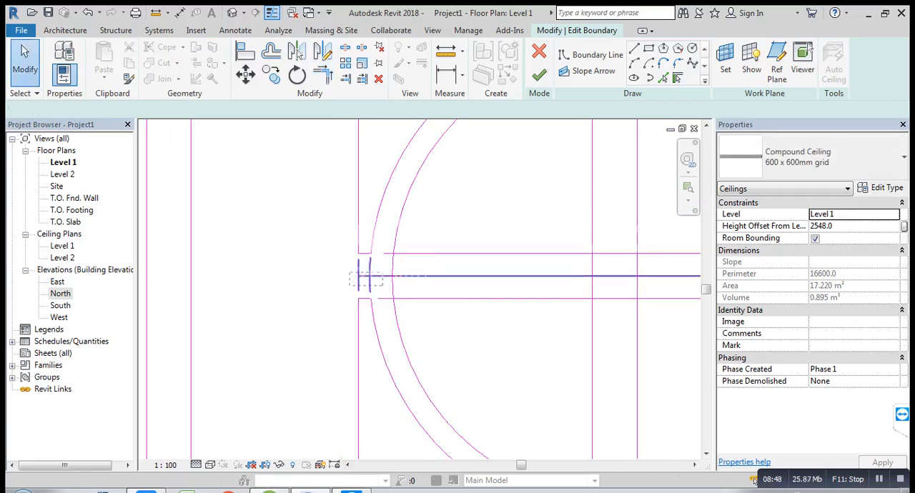
{"action": "key", "text": "Delete"}
Step: Split the rectangle's right edge, the outer circle and the two horizontal band lines near their crossings on the right
{"action": "scroll", "coordinate": [370, 278], "scroll_direction": "down", "scroll_amount": 3}
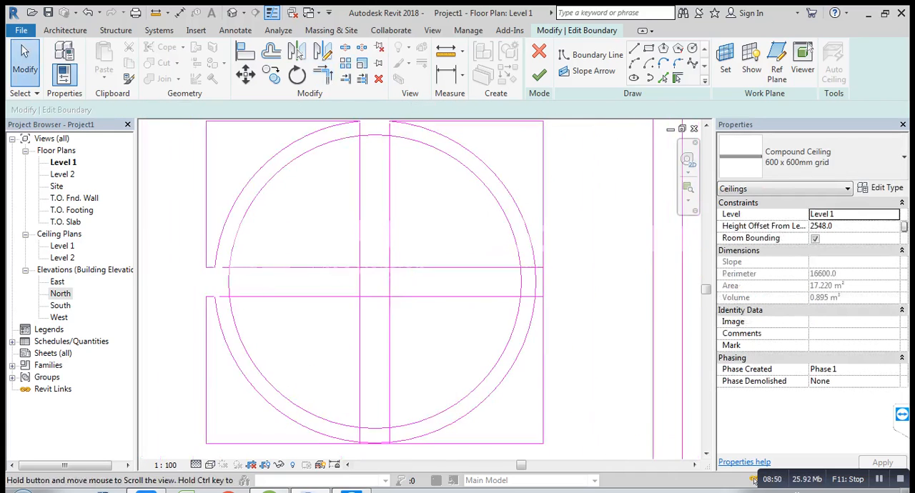
{"action": "scroll", "coordinate": [450, 298], "scroll_direction": "down", "scroll_amount": 1}
{"action": "middle_click_drag", "start_coordinate": [450, 297], "coordinate": [442, 294]}
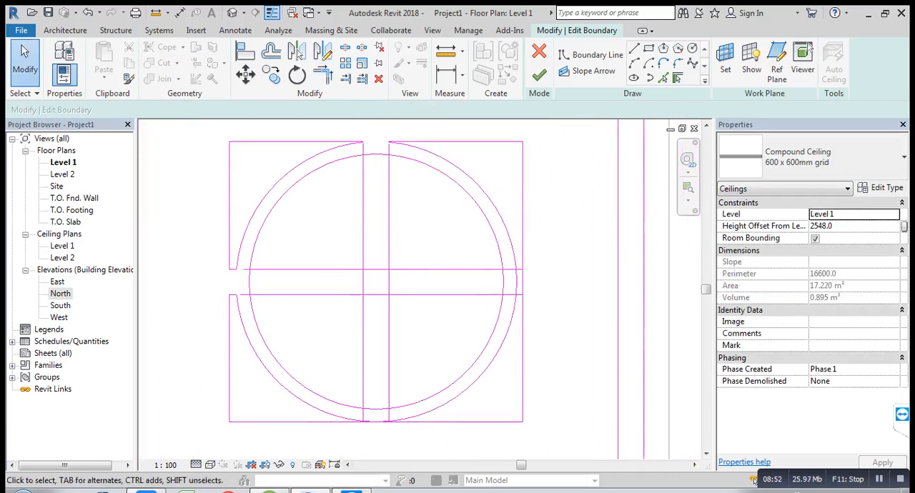
{"action": "scroll", "coordinate": [553, 294], "scroll_direction": "up", "scroll_amount": 2}
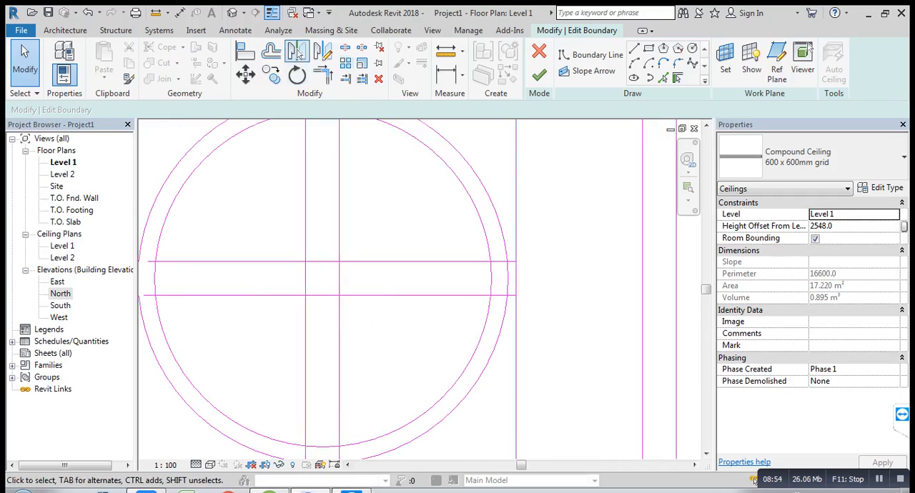
{"action": "key", "text": "s"}
{"action": "key", "text": "l"}
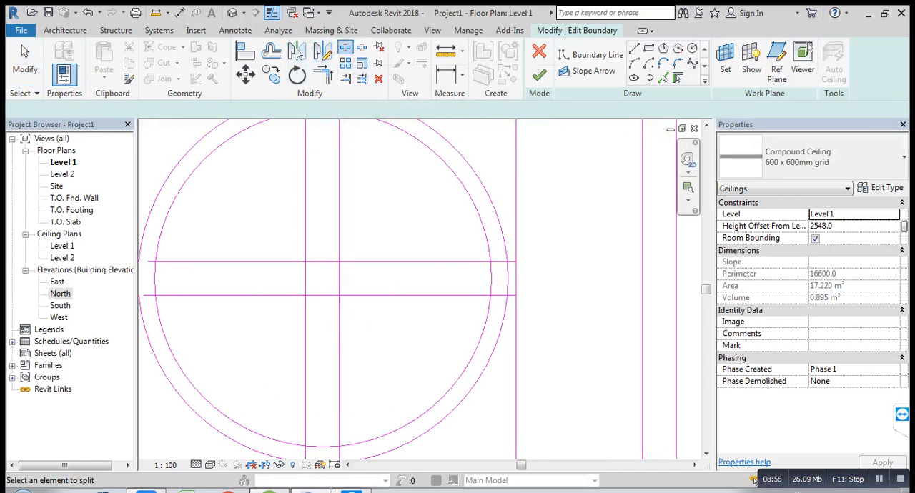
{"action": "scroll", "coordinate": [625, 236], "scroll_direction": "up", "scroll_amount": 2}
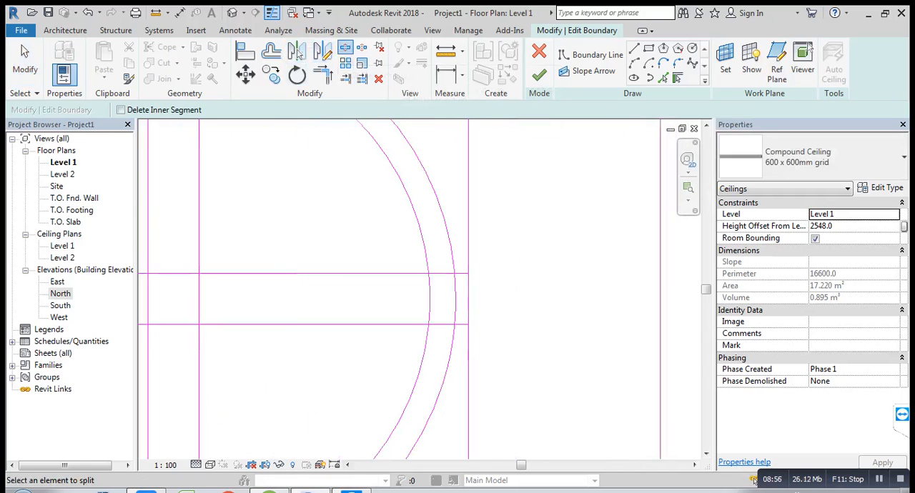
{"action": "left_click", "coordinate": [468, 283]}
{"action": "left_click", "coordinate": [468, 314]}
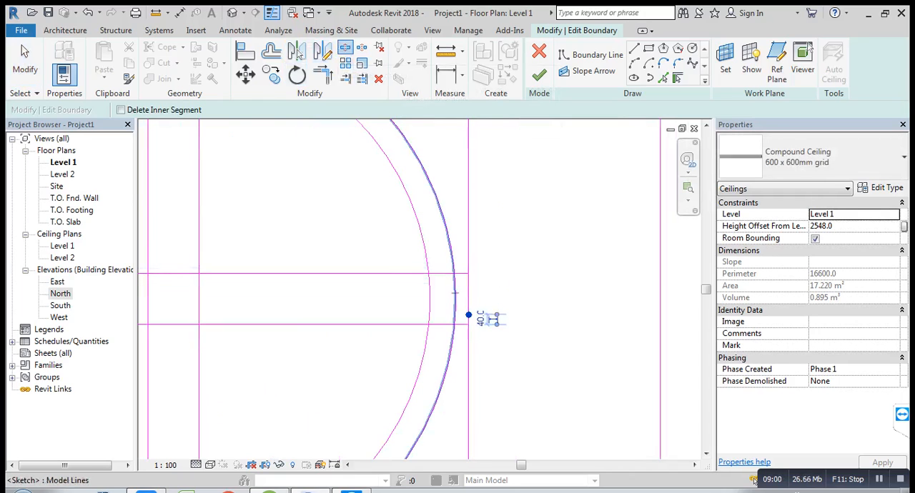
{"action": "left_click", "coordinate": [455, 286]}
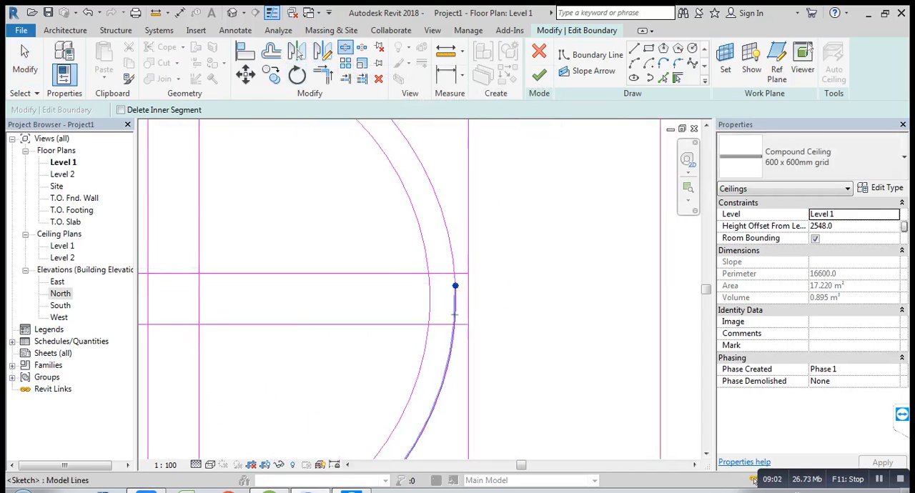
{"action": "left_click", "coordinate": [443, 274]}
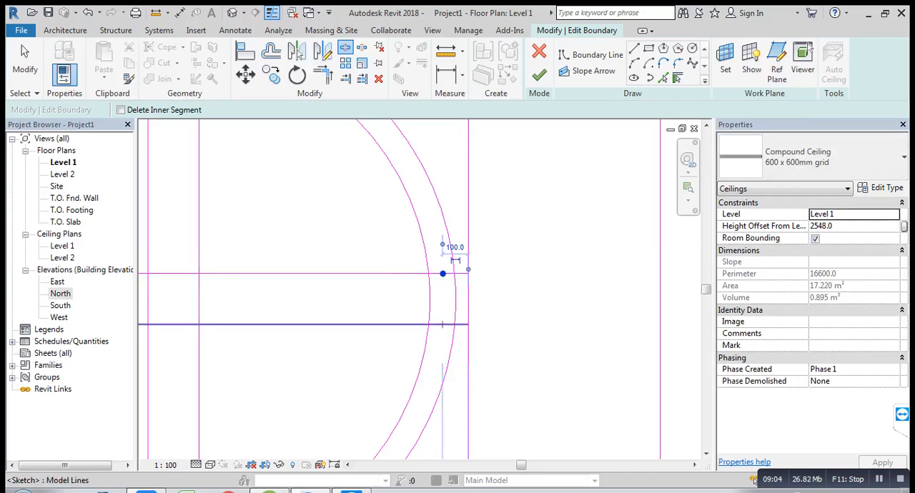
Step: Trim the rectangle's right edge and the outer circle's arcs to the short right-hand end segments of the horizontal band lines
{"action": "key", "text": "t"}
{"action": "key", "text": "r"}
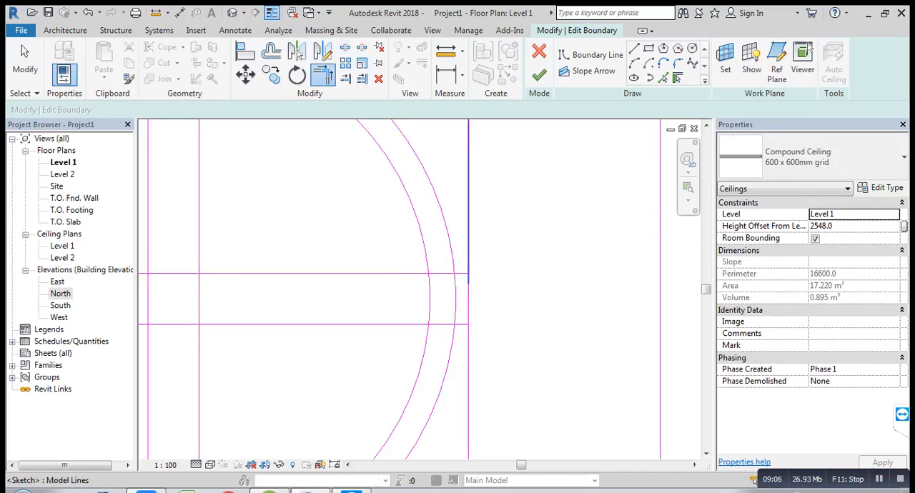
{"action": "left_click", "coordinate": [468, 255]}
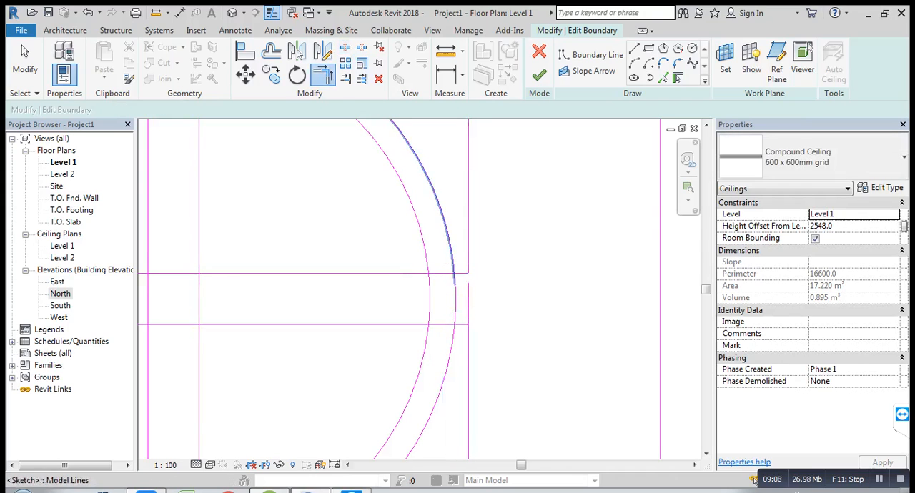
{"action": "left_click", "coordinate": [449, 236]}
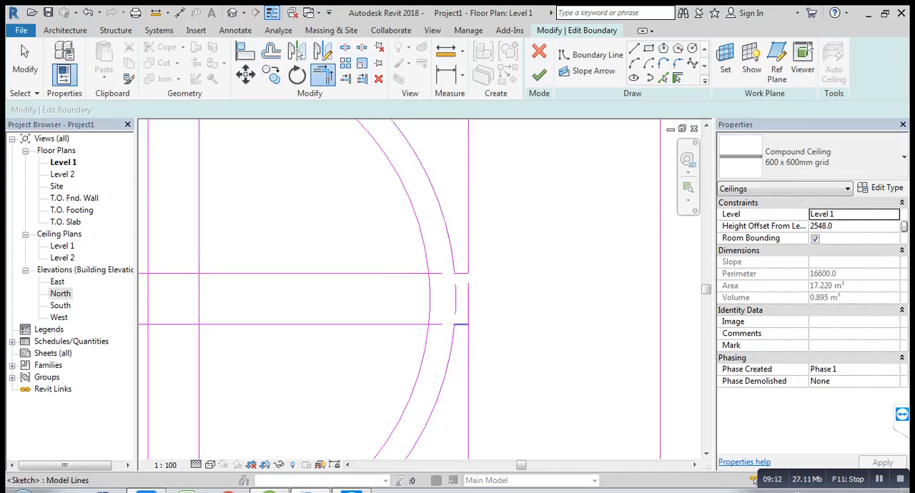
Step: Delete the leftover right edge piece and outer arc piece between the two horizontal band lines
{"action": "scroll", "coordinate": [468, 299], "scroll_direction": "down", "scroll_amount": 2}
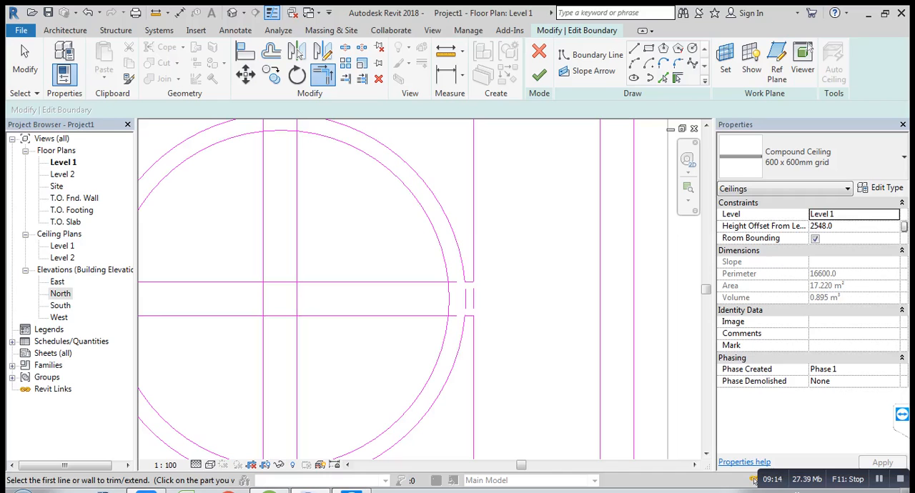
{"action": "key", "text": "Escape"}
{"action": "left_click", "coordinate": [473, 298]}
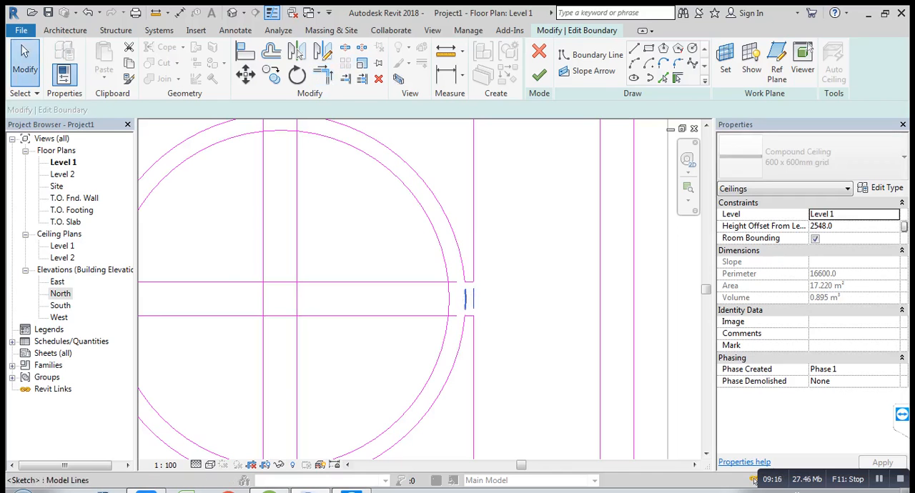
{"action": "left_click", "coordinate": [465, 299], "text": "ctrl"}
{"action": "key", "text": "Delete"}
Step: Split the rectangle's lower edge, the outer circle and the two vertical band lines near their crossings at the bottom
{"action": "scroll", "coordinate": [467, 285], "scroll_direction": "down", "scroll_amount": 2}
{"action": "scroll", "coordinate": [336, 439], "scroll_direction": "up", "scroll_amount": 5}
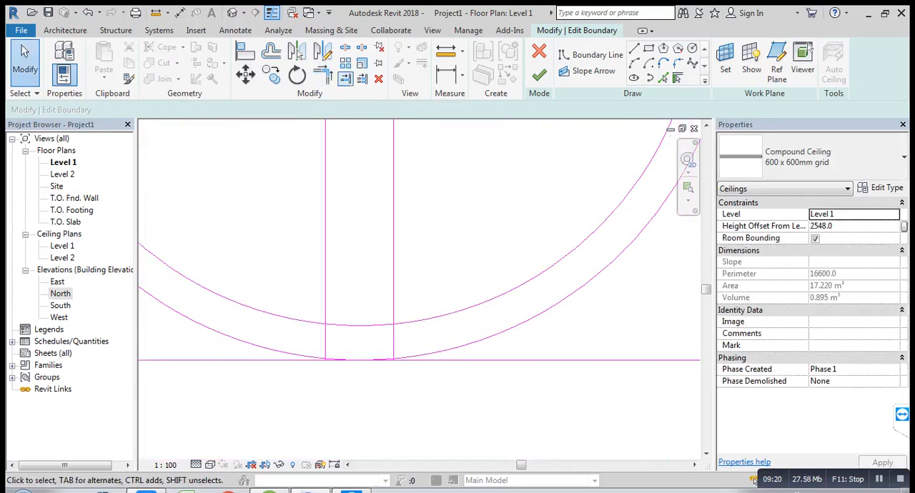
{"action": "key", "text": "s"}
{"action": "key", "text": "l"}
{"action": "scroll", "coordinate": [365, 333], "scroll_direction": "up", "scroll_amount": 2}
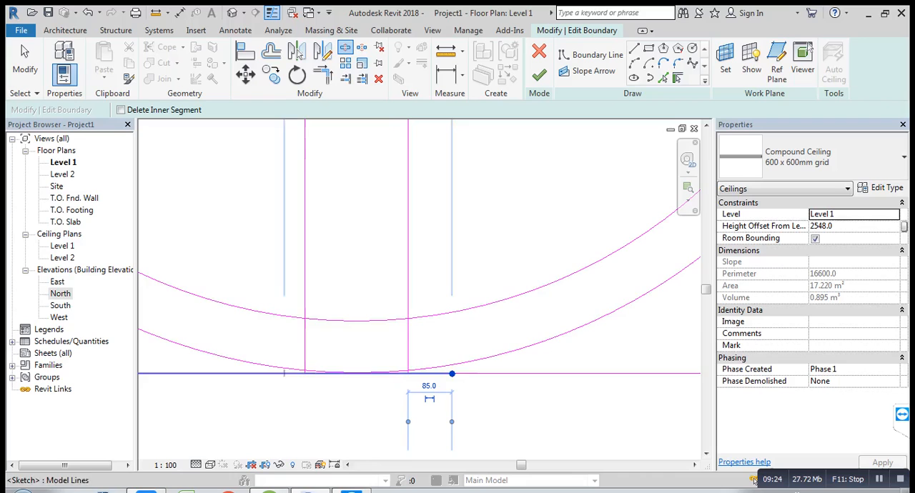
{"action": "scroll", "coordinate": [429, 373], "scroll_direction": "up", "scroll_amount": 3}
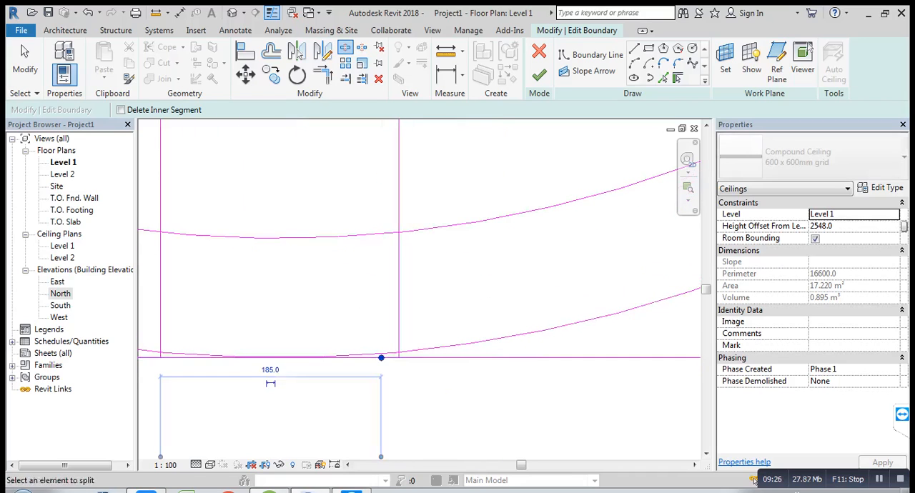
{"action": "middle_click_drag", "start_coordinate": [381, 357], "coordinate": [509, 318]}
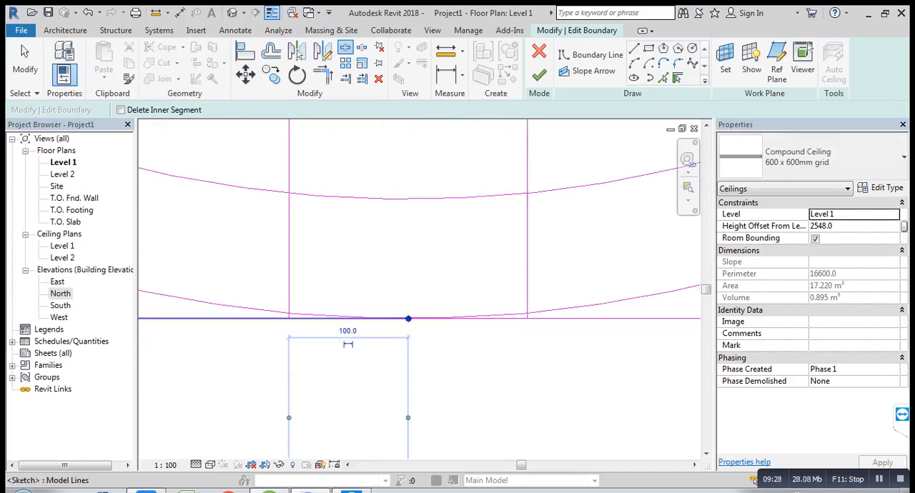
{"action": "left_click", "coordinate": [313, 315]}
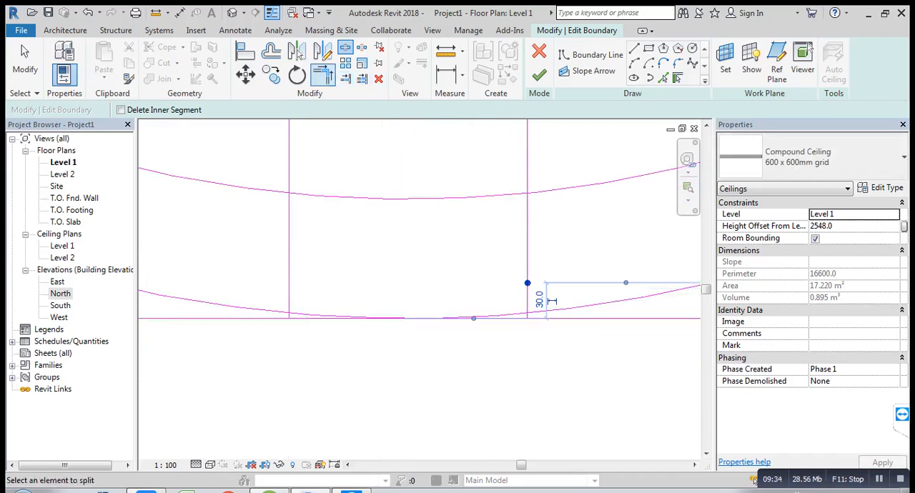
Step: Trim the rectangle's lower edge and the outer circle's left-hand arc to the short lower segment of the left vertical band line
{"action": "left_click", "coordinate": [322, 74]}
{"action": "scroll", "coordinate": [259, 339], "scroll_direction": "up", "scroll_amount": 1}
{"action": "left_click", "coordinate": [287, 306]}
{"action": "scroll", "coordinate": [287, 307], "scroll_direction": "up", "scroll_amount": 1}
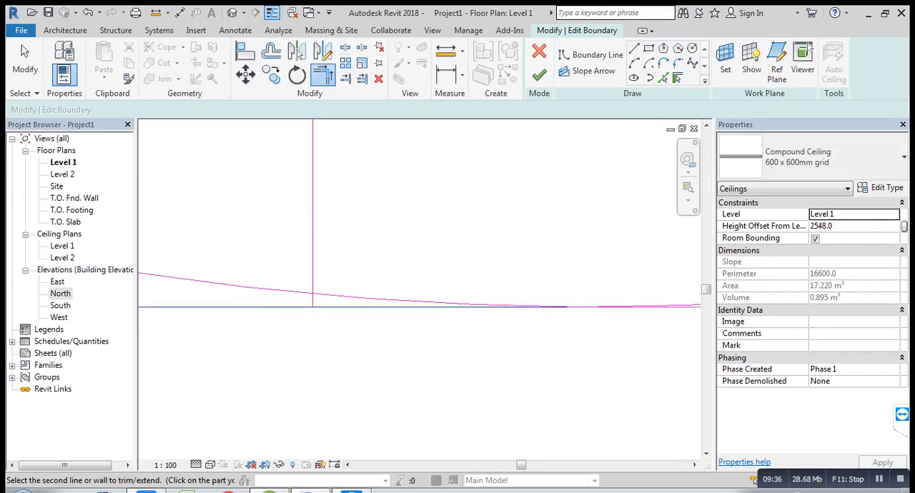
{"action": "scroll", "coordinate": [283, 307], "scroll_direction": "up", "scroll_amount": 1}
{"action": "left_click", "coordinate": [317, 280]}
{"action": "left_click", "coordinate": [303, 290]}
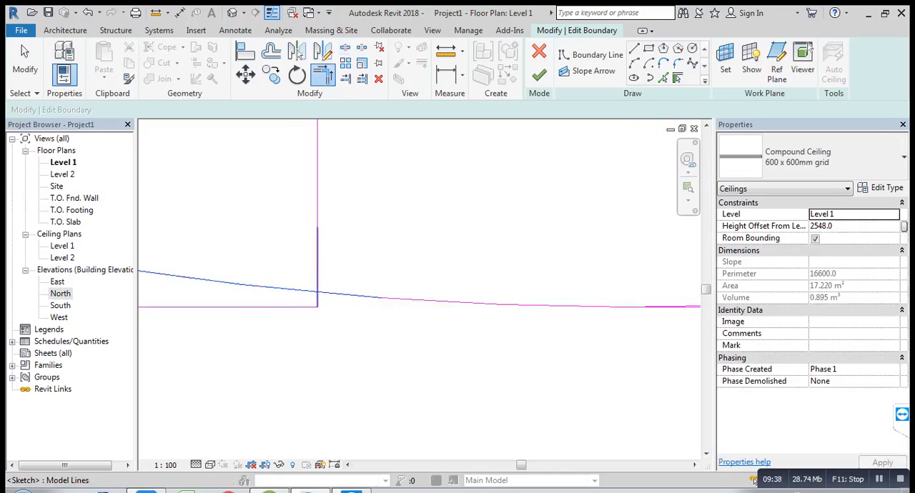
{"action": "left_click", "coordinate": [317, 301]}
Step: Trim the rectangle's lower edge and the outer circle's right-hand arc to the short lower segment of the right vertical band line
{"action": "scroll", "coordinate": [305, 317], "scroll_direction": "down", "scroll_amount": 4}
{"action": "scroll", "coordinate": [499, 320], "scroll_direction": "up", "scroll_amount": 4}
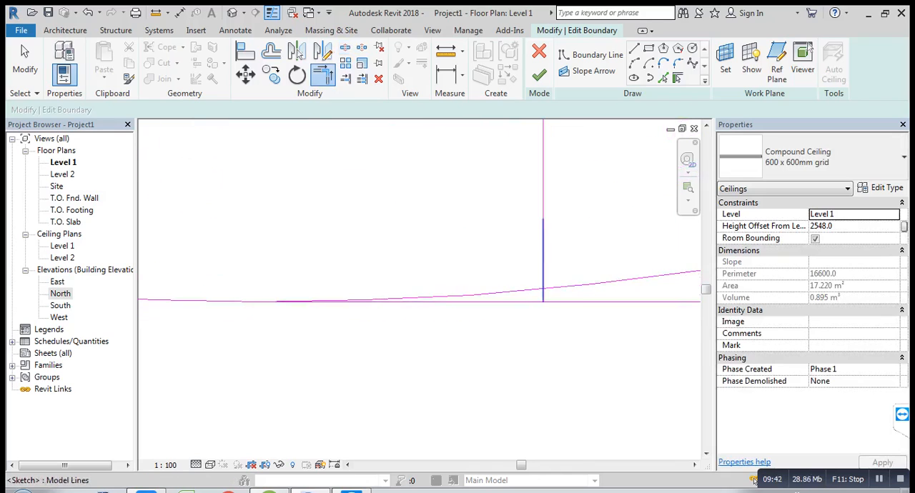
{"action": "left_click", "coordinate": [543, 278]}
{"action": "left_click", "coordinate": [543, 296]}
{"action": "left_click", "coordinate": [564, 286]}
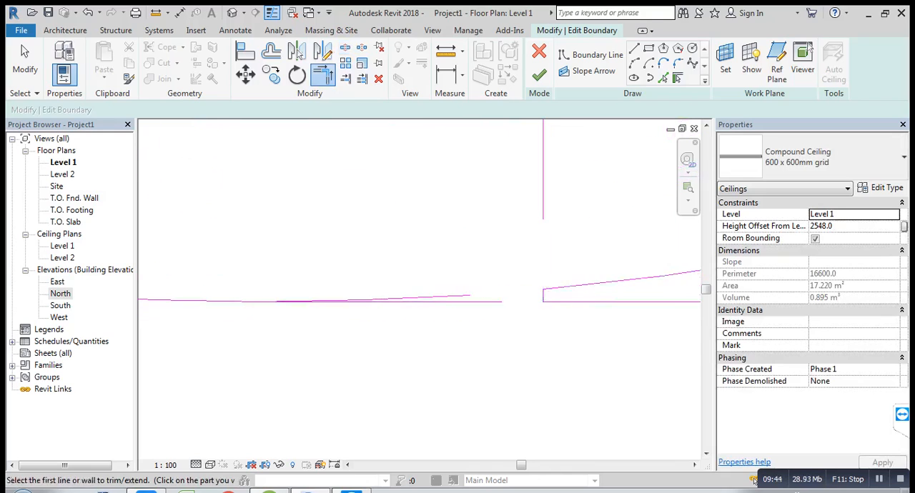
Step: Delete the leftover lower edge and outer arc pieces between the two vertical band lines
{"action": "scroll", "coordinate": [529, 311], "scroll_direction": "down", "scroll_amount": 2}
{"action": "key", "text": "Escape"}
{"action": "left_click_drag", "start_coordinate": [427, 337], "coordinate": [335, 279]}
{"action": "key", "text": "Delete"}
Step: Split the inner circle's left and right sides and both vertical band lines at two points each between the horizontal band lines
{"action": "scroll", "coordinate": [360, 297], "scroll_direction": "down", "scroll_amount": 9}
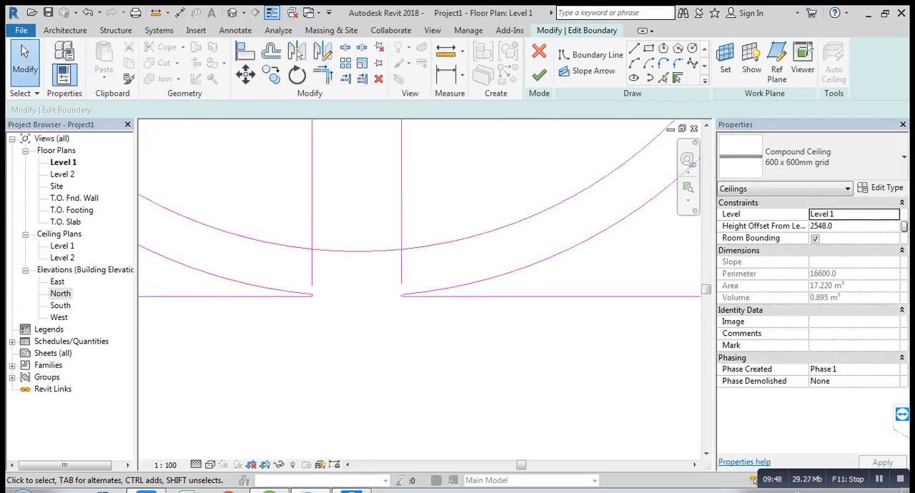
{"action": "scroll", "coordinate": [405, 266], "scroll_direction": "up", "scroll_amount": 1}
{"action": "mouse_move", "coordinate": [378, 210]}
{"action": "middle_mouse_down"}
{"action": "mouse_move", "coordinate": [405, 266]}
{"action": "mouse_move", "coordinate": [409, 318]}
{"action": "middle_mouse_up"}
{"action": "scroll", "coordinate": [405, 266], "scroll_direction": "down", "scroll_amount": 2}
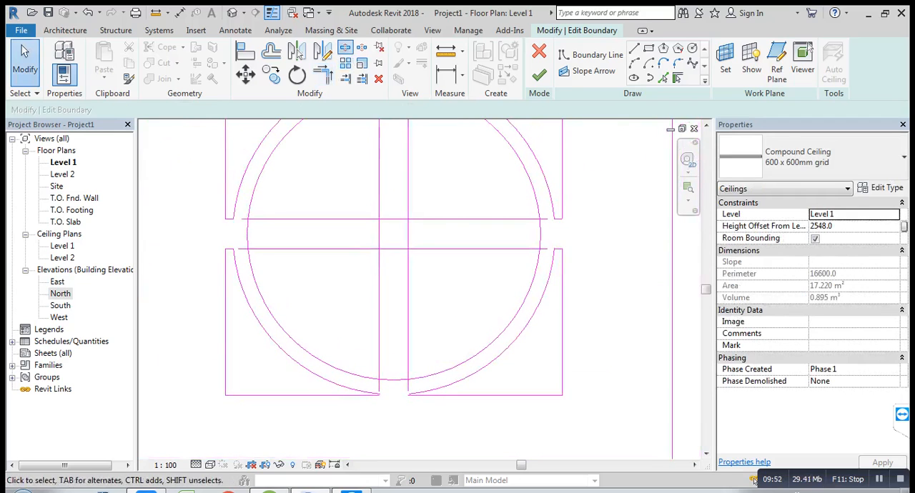
{"action": "key", "text": "s"}
{"action": "key", "text": "l"}
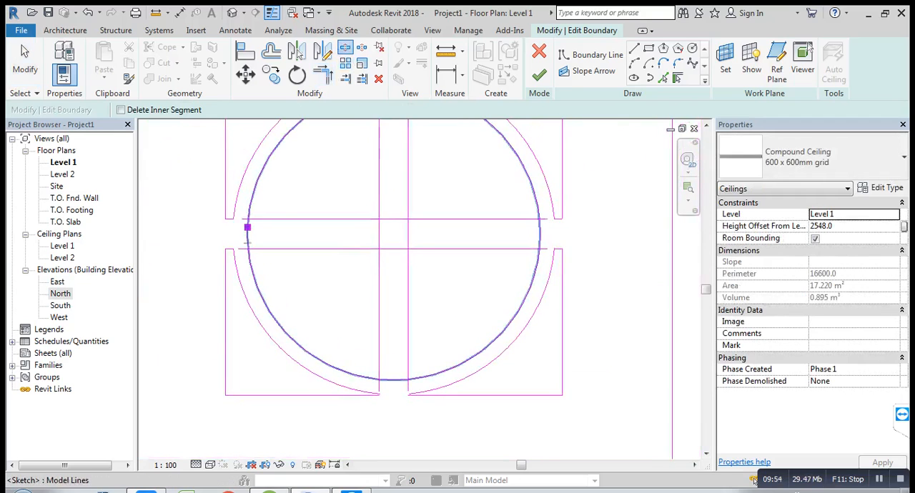
{"action": "left_click", "coordinate": [247, 242]}
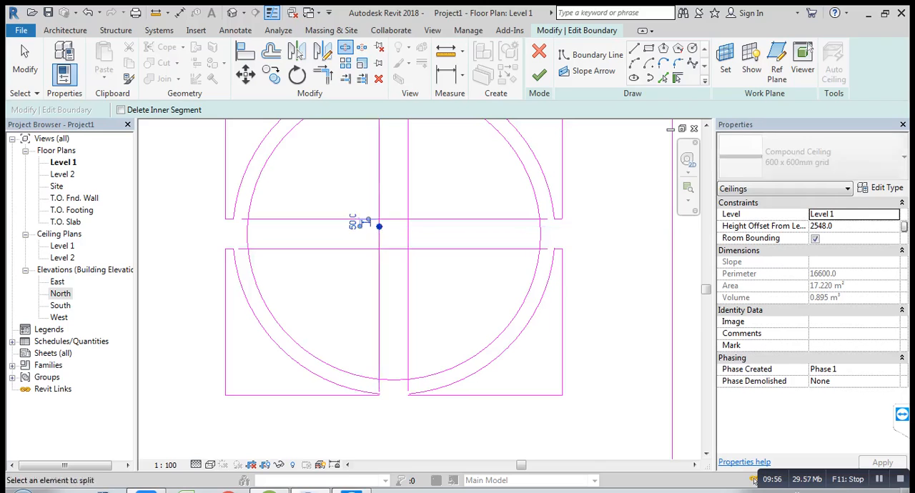
{"action": "left_click", "coordinate": [379, 241]}
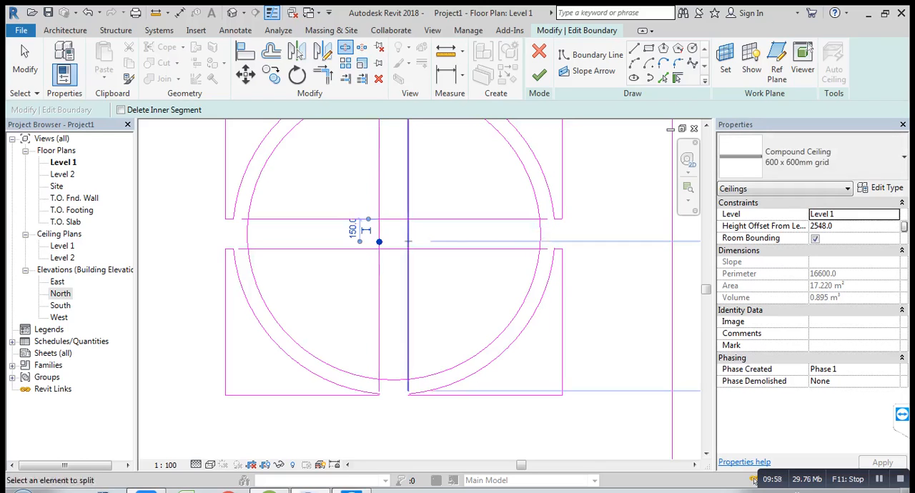
{"action": "left_click", "coordinate": [408, 224]}
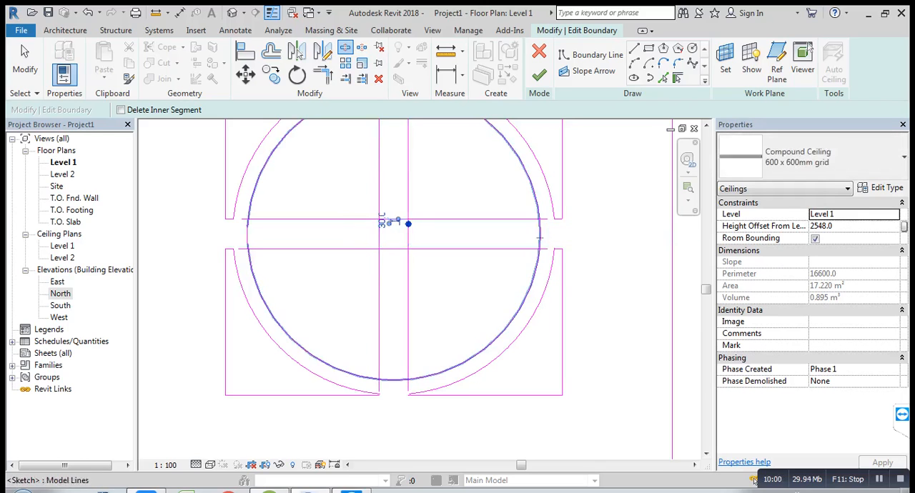
{"action": "left_click", "coordinate": [539, 242]}
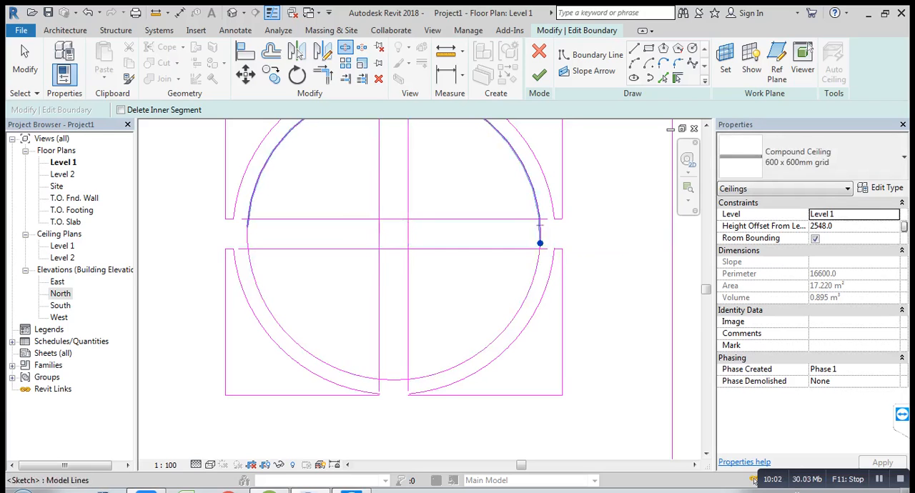
{"action": "left_click", "coordinate": [539, 226]}
Step: Split both horizontal band lines and the bottom of the inner circle at two points each between the vertical band lines
{"action": "left_click", "coordinate": [386, 219]}
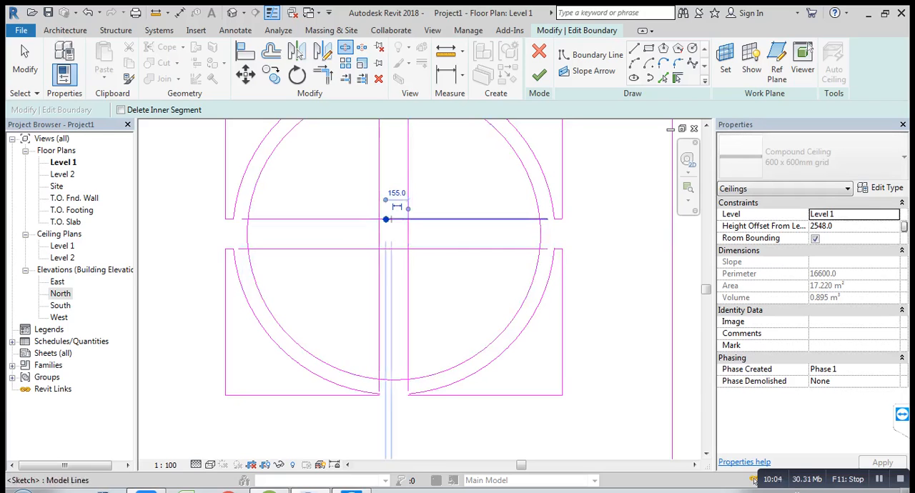
{"action": "left_click", "coordinate": [401, 220]}
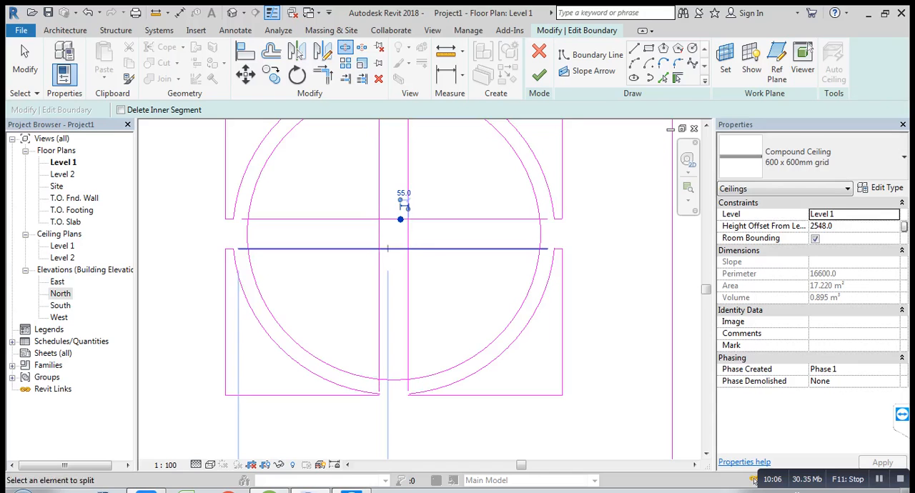
{"action": "left_click", "coordinate": [387, 248]}
{"action": "left_click", "coordinate": [402, 249]}
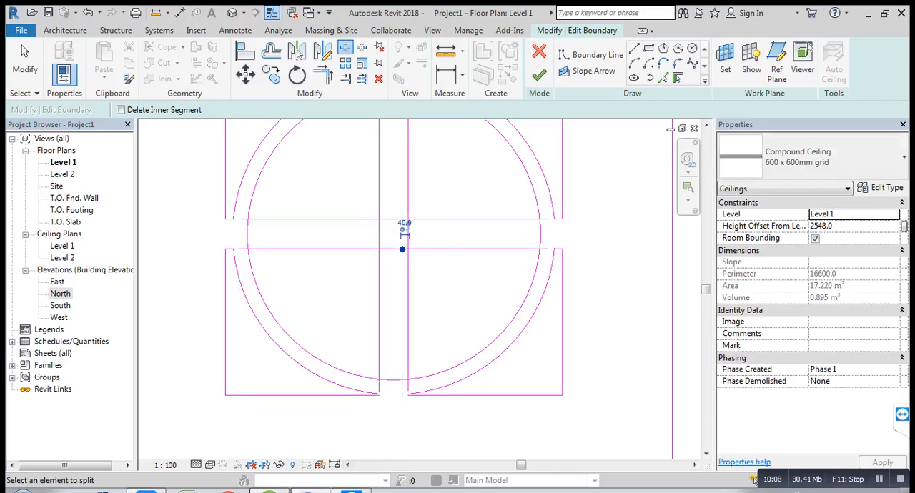
{"action": "left_click", "coordinate": [384, 380]}
{"action": "left_click", "coordinate": [400, 381]}
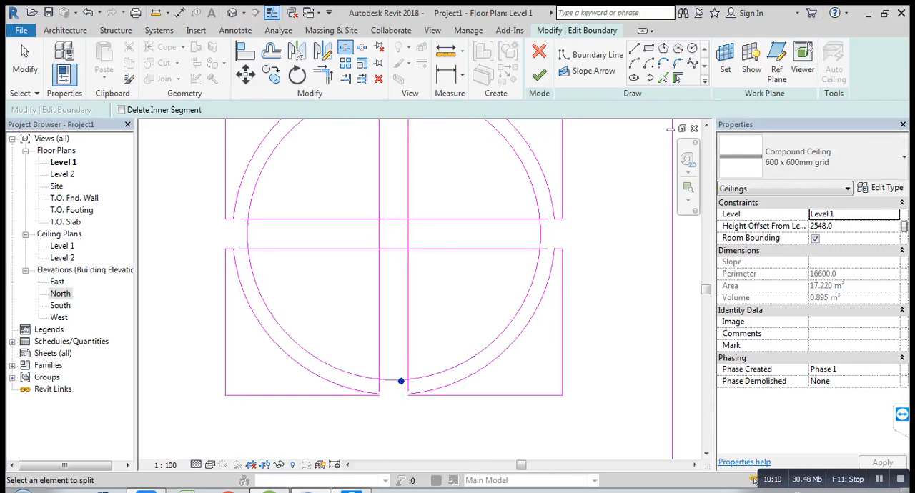
Step: Split the top of the inner circle between the vertical band lines and trim its upper-left arc to the left vertical line
{"action": "middle_click_drag", "start_coordinate": [400, 335], "coordinate": [400, 426]}
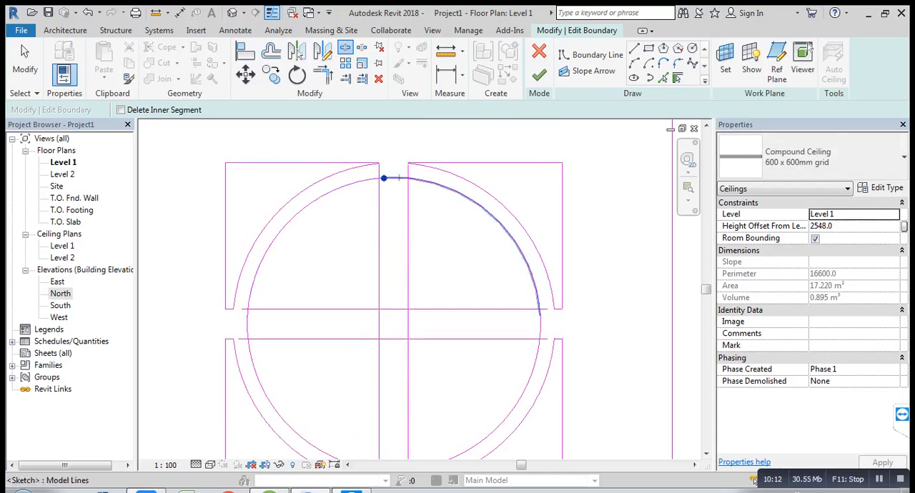
{"action": "left_click", "coordinate": [401, 178]}
{"action": "left_click", "coordinate": [322, 75]}
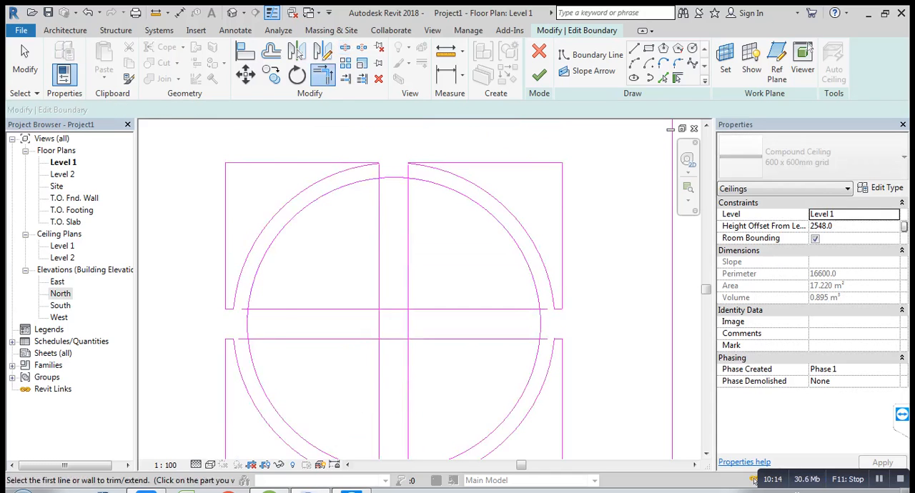
{"action": "left_click", "coordinate": [343, 187]}
{"action": "left_click", "coordinate": [379, 217]}
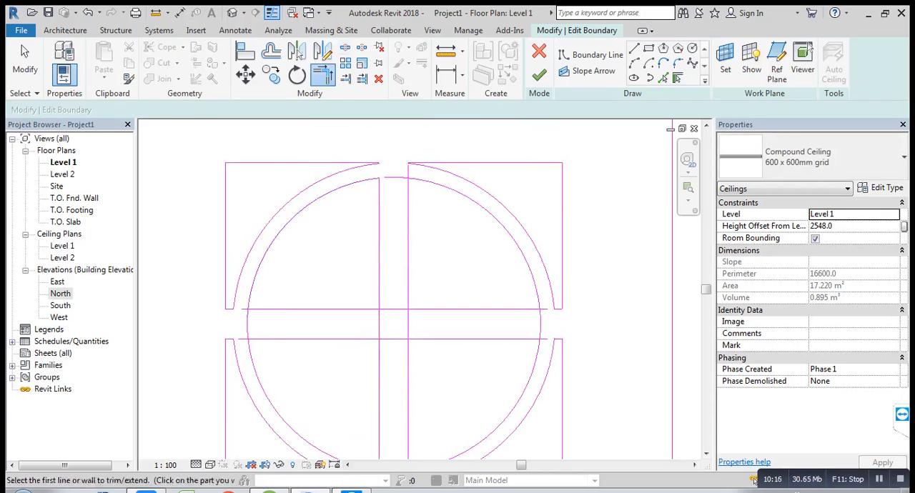
Step: Trim the left-hand segments of both horizontal band lines to the inner circle's left arcs and the left vertical band line
{"action": "middle_click_drag", "start_coordinate": [379, 239], "coordinate": [392, 185]}
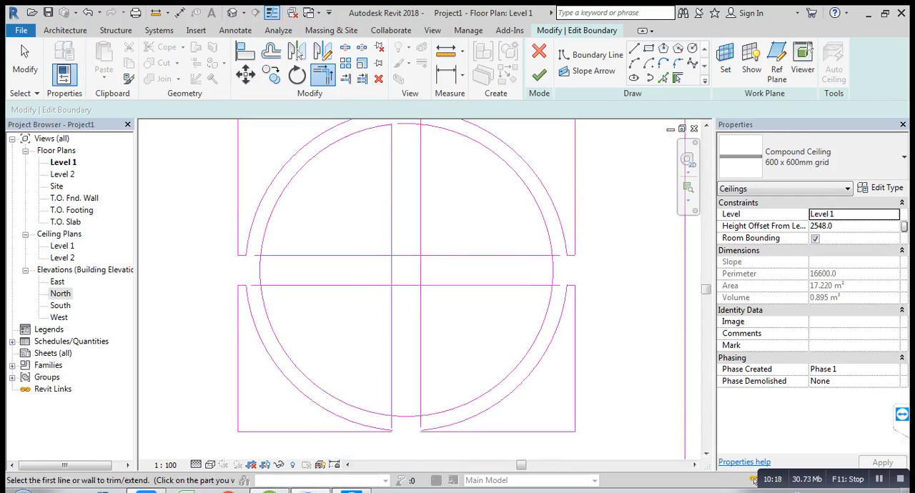
{"action": "left_click", "coordinate": [322, 255]}
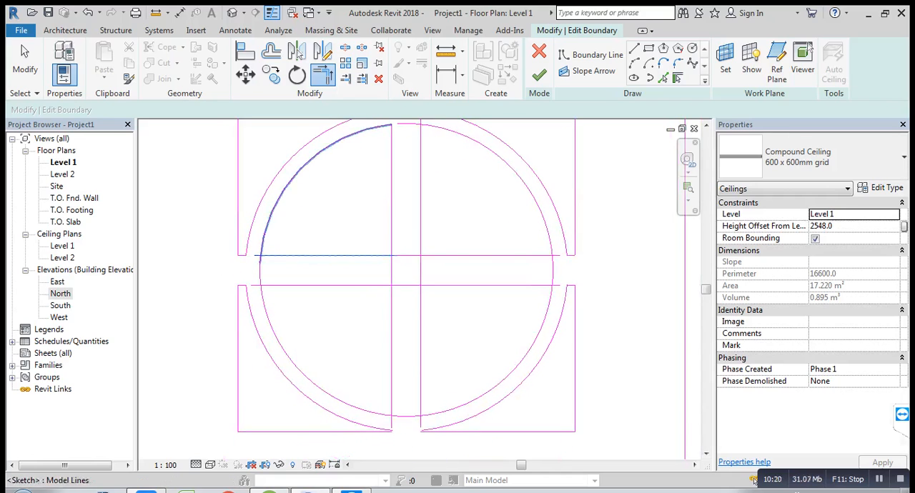
{"action": "left_click", "coordinate": [286, 186]}
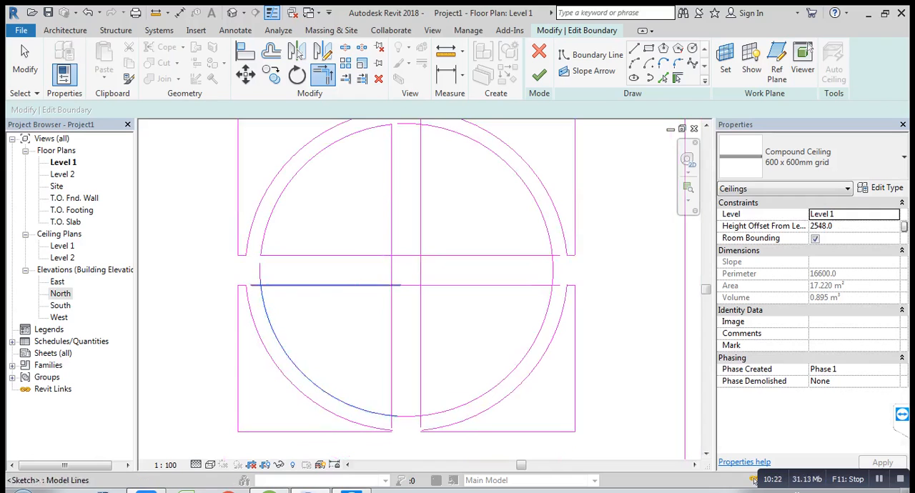
{"action": "middle_click_drag", "start_coordinate": [321, 286], "coordinate": [274, 242]}
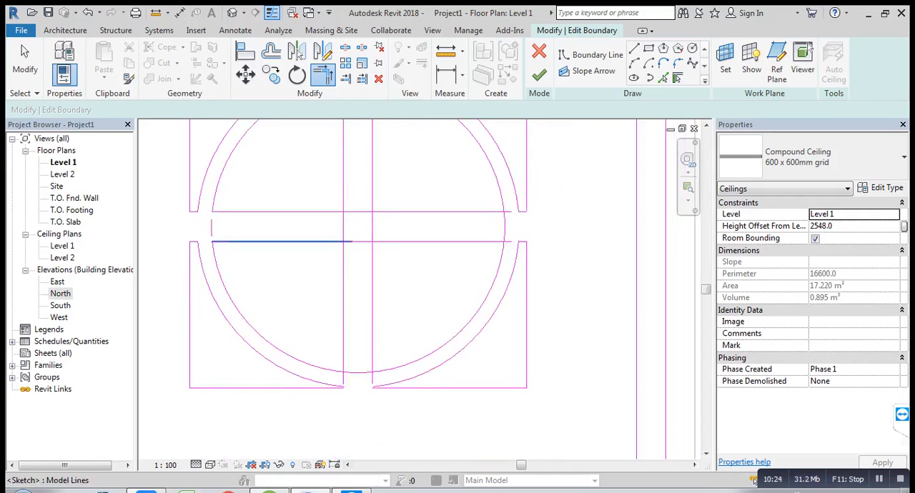
{"action": "left_click", "coordinate": [274, 241]}
{"action": "left_click", "coordinate": [326, 211]}
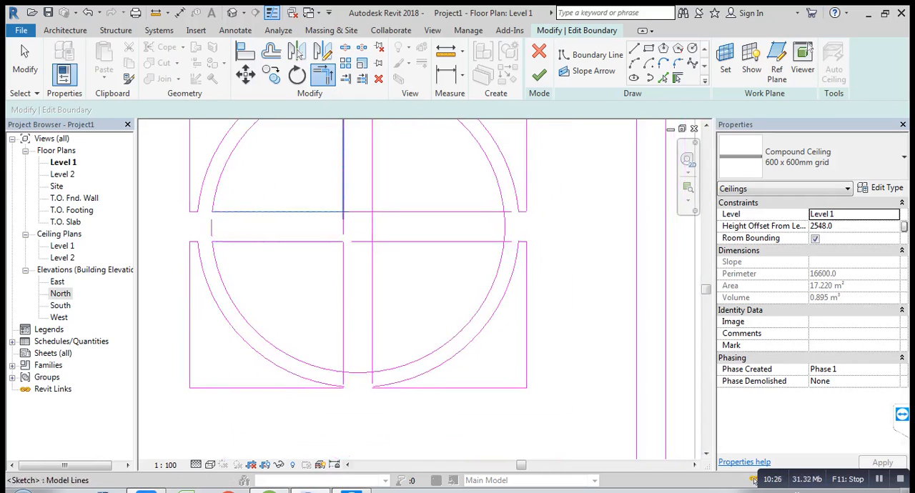
{"action": "left_click", "coordinate": [343, 197]}
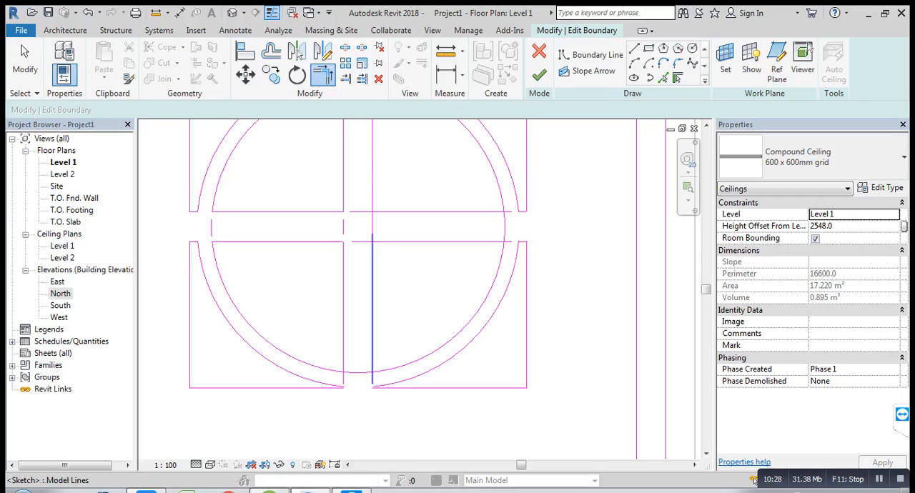
Step: Trim the right vertical line's lower segment to the lower horizontal line, and both lower inner arcs to the vertical band lines
{"action": "left_click", "coordinate": [373, 269]}
{"action": "left_click", "coordinate": [443, 241]}
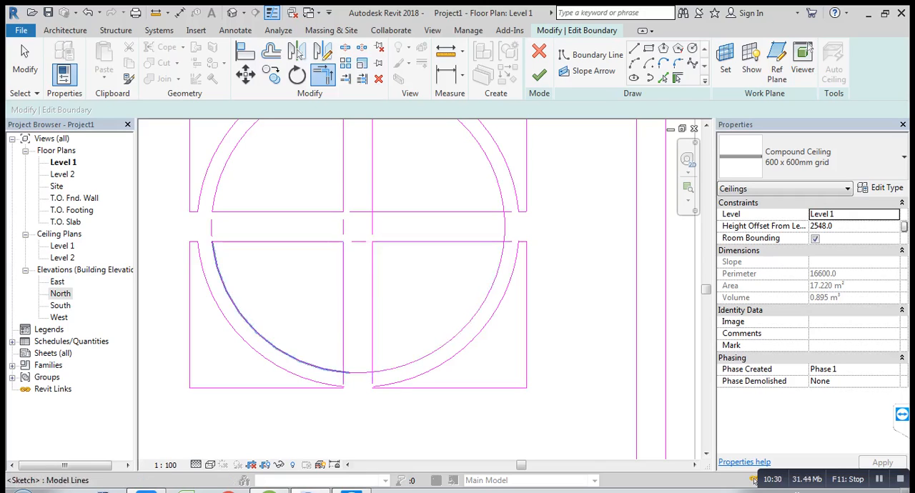
{"action": "left_click", "coordinate": [357, 372]}
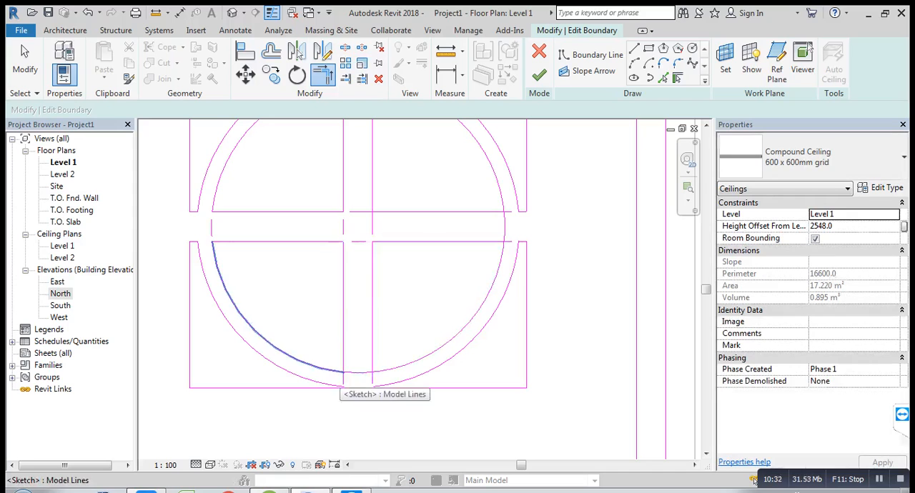
{"action": "left_click", "coordinate": [336, 371]}
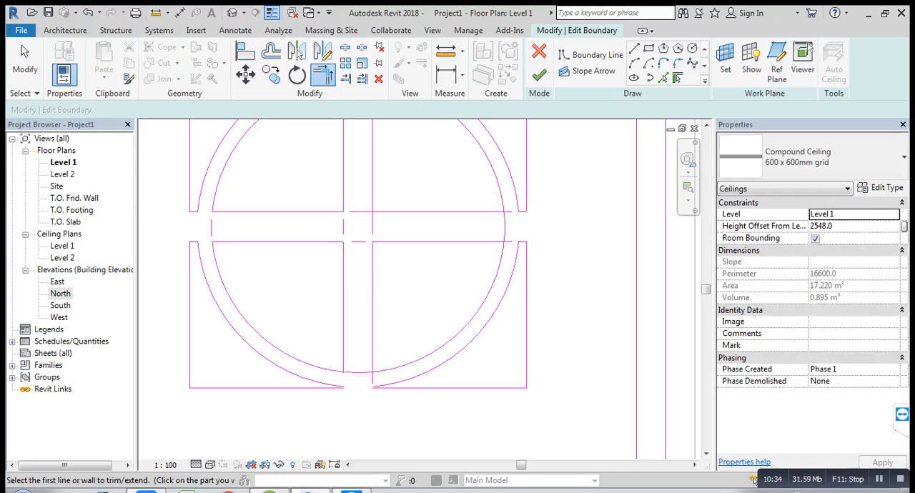
{"action": "scroll", "coordinate": [361, 377], "scroll_direction": "up", "scroll_amount": 5}
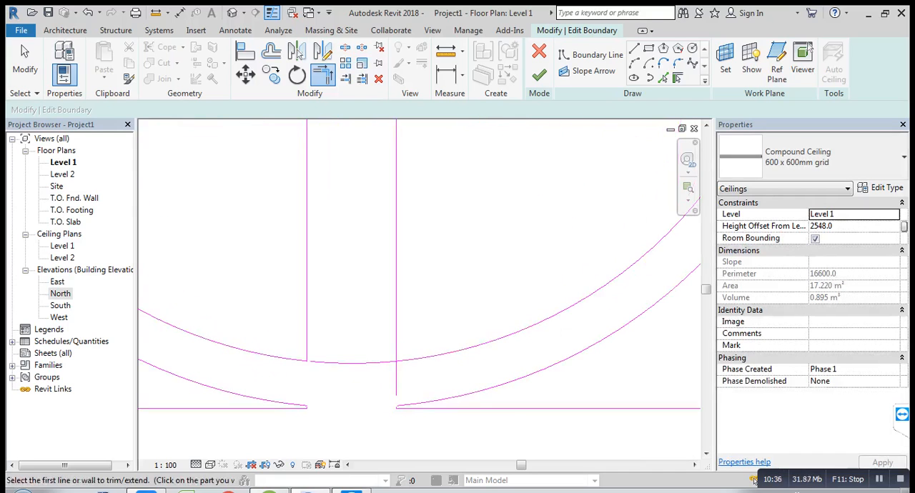
{"action": "left_click", "coordinate": [396, 341]}
{"action": "left_click", "coordinate": [416, 359]}
{"action": "scroll", "coordinate": [394, 376], "scroll_direction": "down", "scroll_amount": 3}
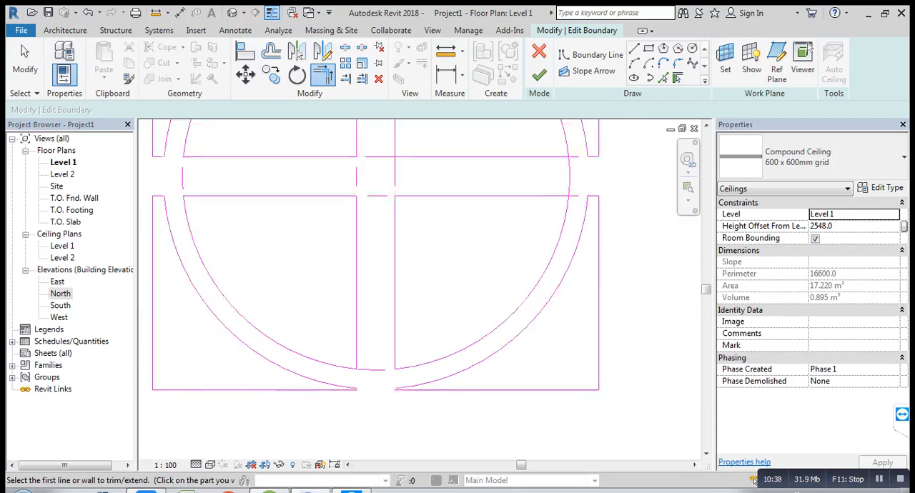
Step: Trim the upper-right horizontal segment to the right vertical line and both right-hand horizontal segments to the inner circle's arcs
{"action": "scroll", "coordinate": [393, 375], "scroll_direction": "down", "scroll_amount": 1}
{"action": "left_click", "coordinate": [423, 186]}
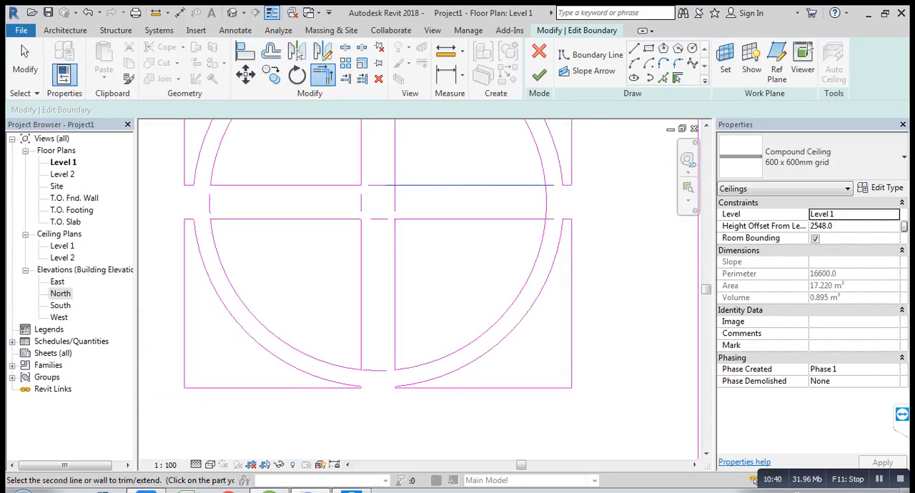
{"action": "left_click", "coordinate": [395, 165]}
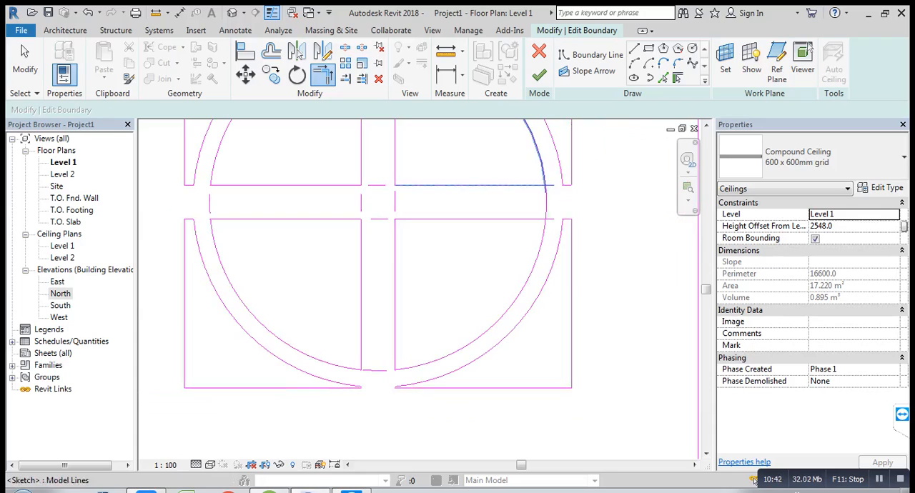
{"action": "left_click", "coordinate": [525, 219]}
{"action": "left_click", "coordinate": [542, 247]}
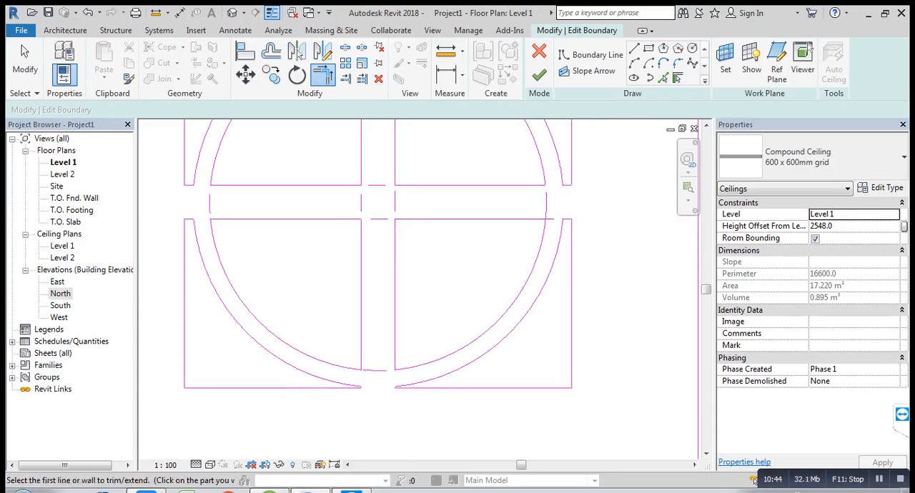
{"action": "left_click", "coordinate": [541, 246]}
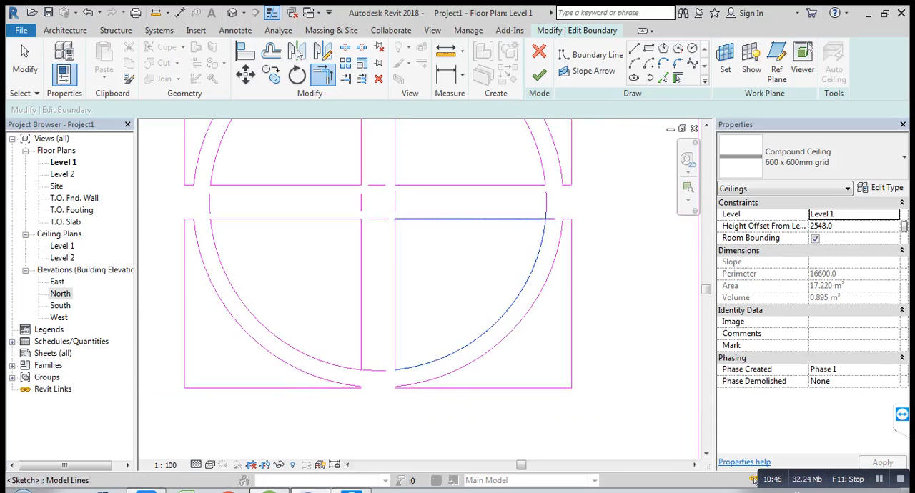
{"action": "left_click", "coordinate": [507, 219]}
{"action": "key", "text": "Escape"}
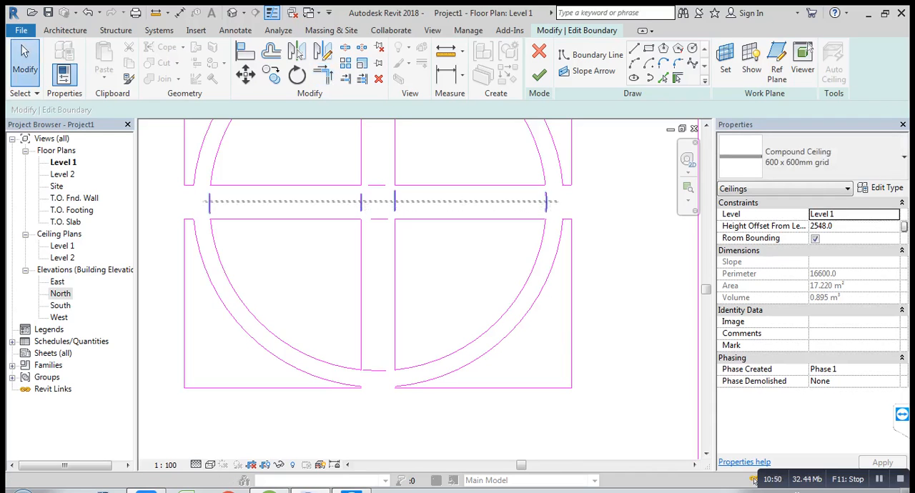
Step: Delete the leftover arc and line pieces inside the cross bands and trim the upper-right inner arc to the right vertical line
{"action": "left_click_drag", "start_coordinate": [205, 201], "coordinate": [206, 202]}
{"action": "key", "text": "Delete"}
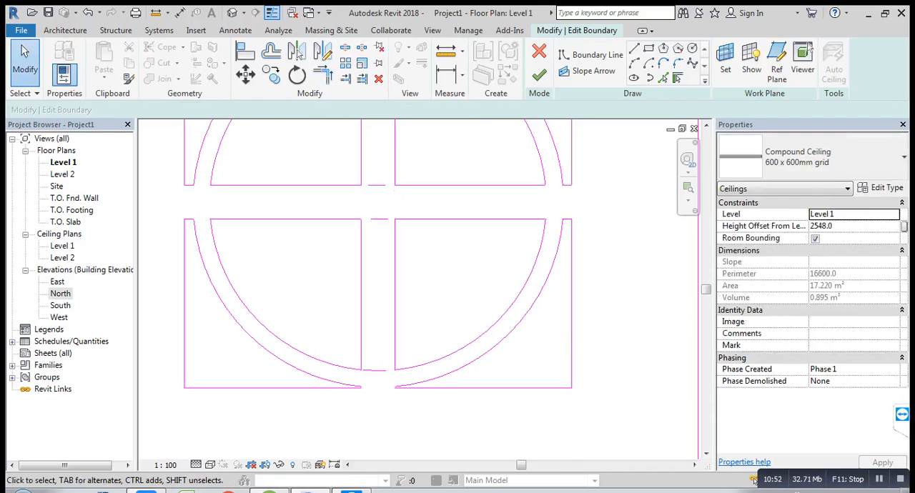
{"action": "left_click_drag", "start_coordinate": [382, 377], "coordinate": [381, 187]}
{"action": "key", "text": "Delete"}
{"action": "scroll", "coordinate": [384, 227], "scroll_direction": "down", "scroll_amount": 2}
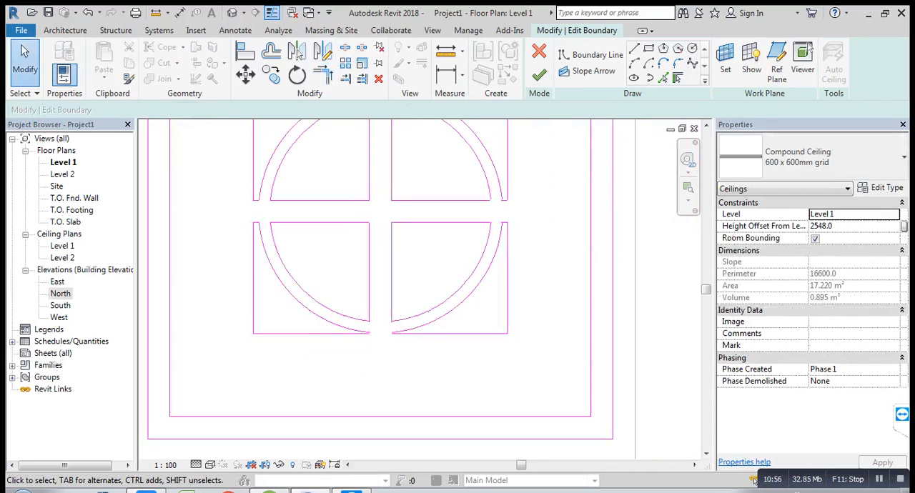
{"action": "middle_click_drag", "start_coordinate": [385, 227], "coordinate": [382, 276]}
{"action": "left_click", "coordinate": [379, 148]}
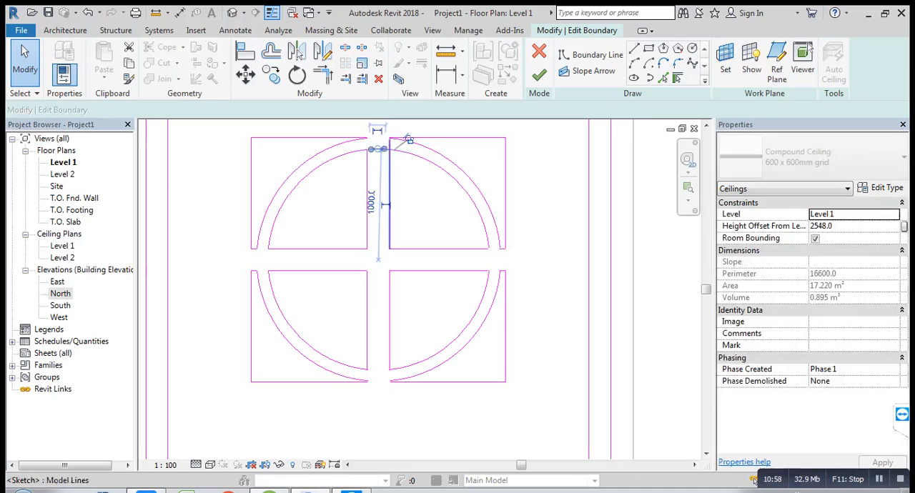
{"action": "key", "text": "Delete"}
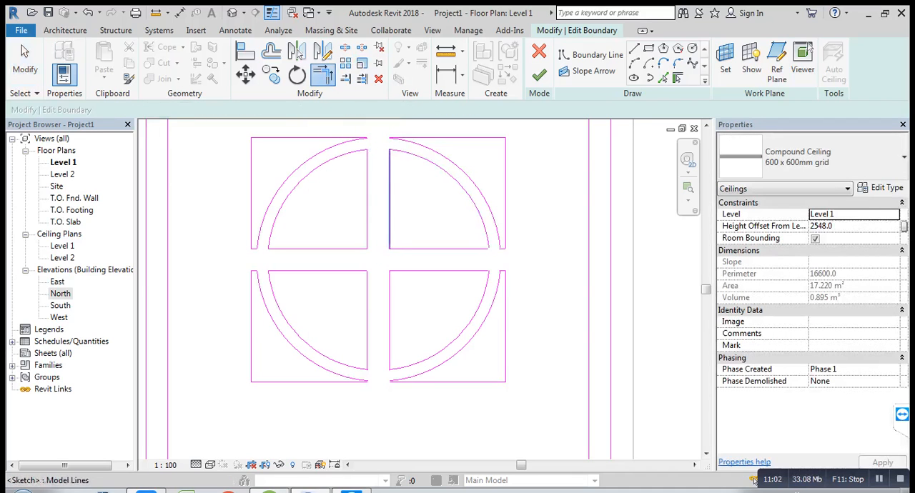
{"action": "left_click", "coordinate": [25, 62]}
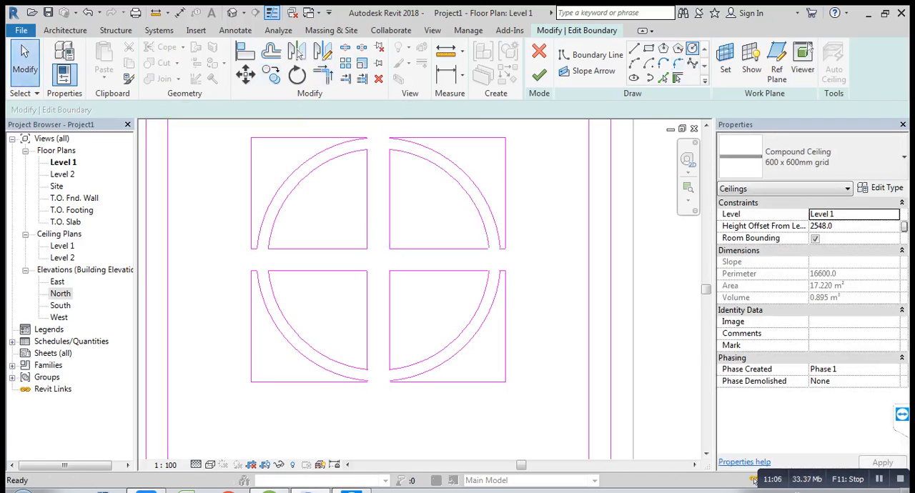
Step: Sketch a boundary circle of 500 mm radius centred on the middle of the cross bands
{"action": "left_click", "coordinate": [593, 55]}
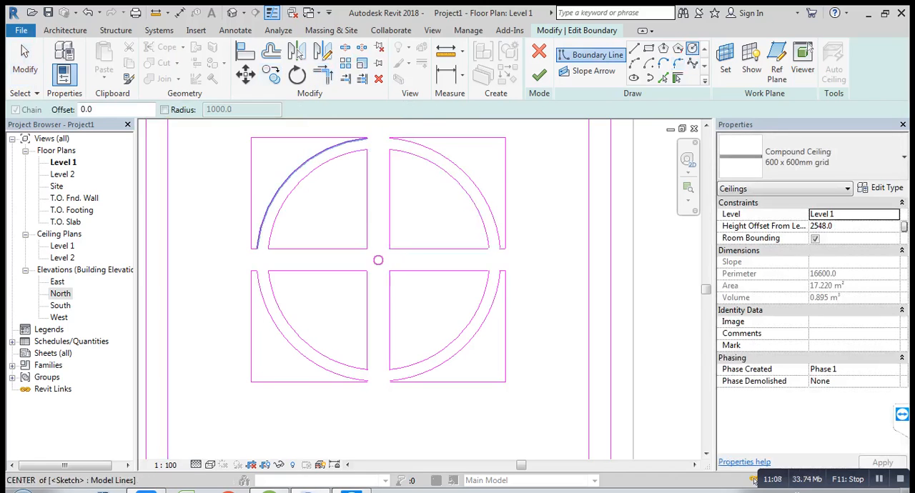
{"action": "left_click", "coordinate": [378, 260]}
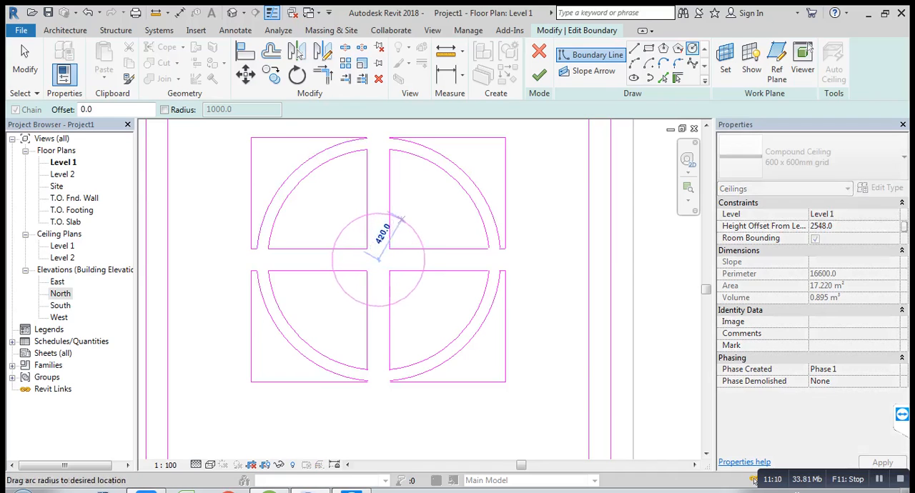
{"action": "left_click", "coordinate": [419, 225]}
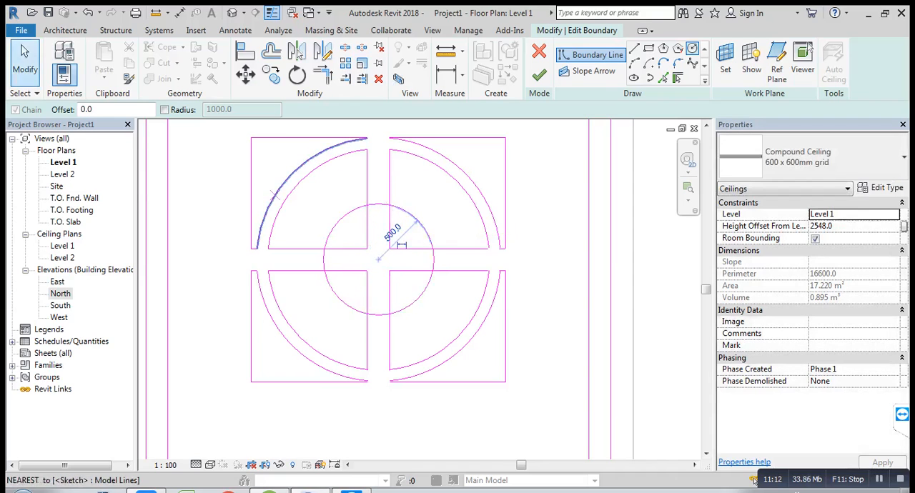
{"action": "key", "text": "Escape"}
{"action": "key", "text": "Escape"}
Step: Split the horizontal and vertical edges of all four quadrants at one point each inside the new central circle
{"action": "left_click", "coordinate": [345, 47]}
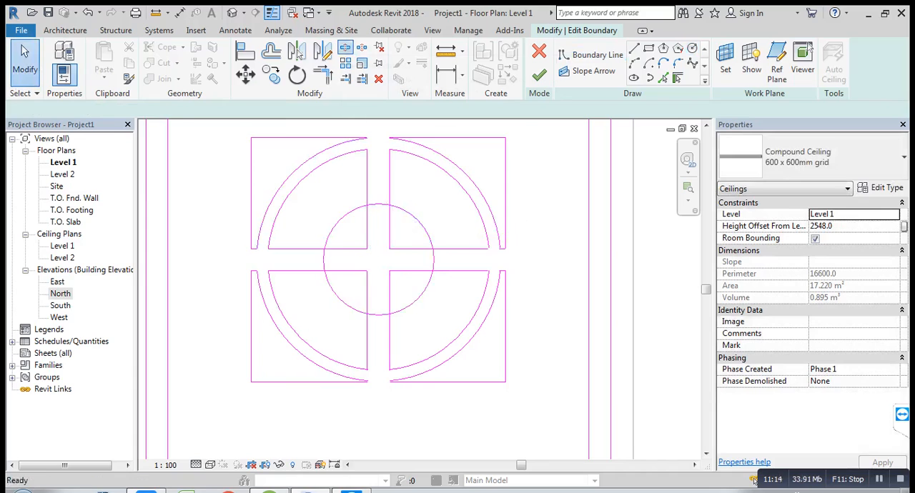
{"action": "scroll", "coordinate": [373, 298], "scroll_direction": "up", "scroll_amount": 3}
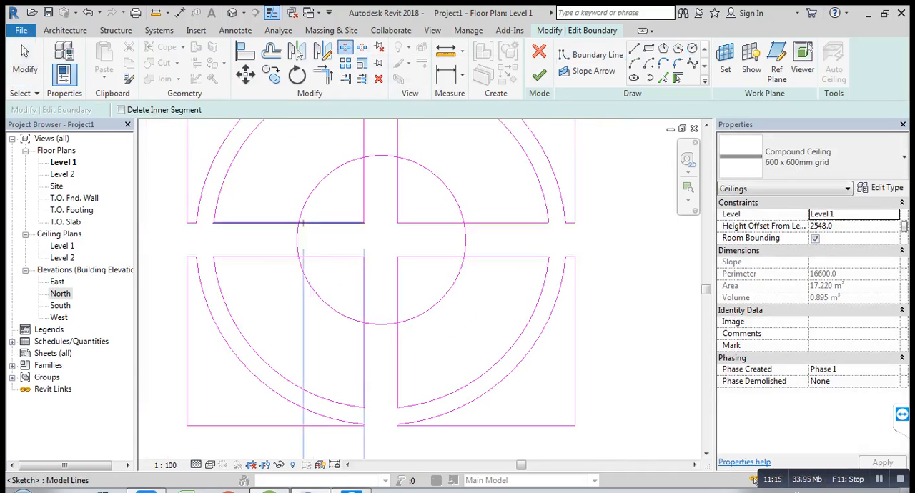
{"action": "left_click", "coordinate": [303, 224]}
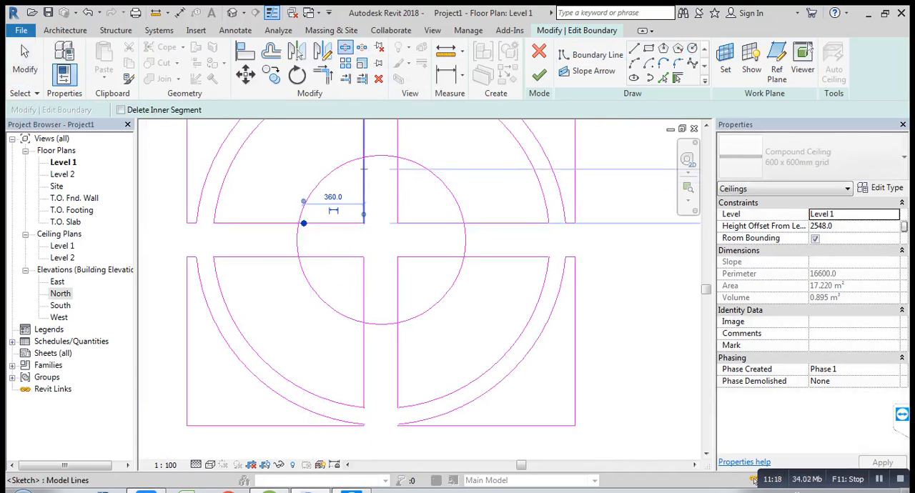
{"action": "left_click", "coordinate": [364, 169]}
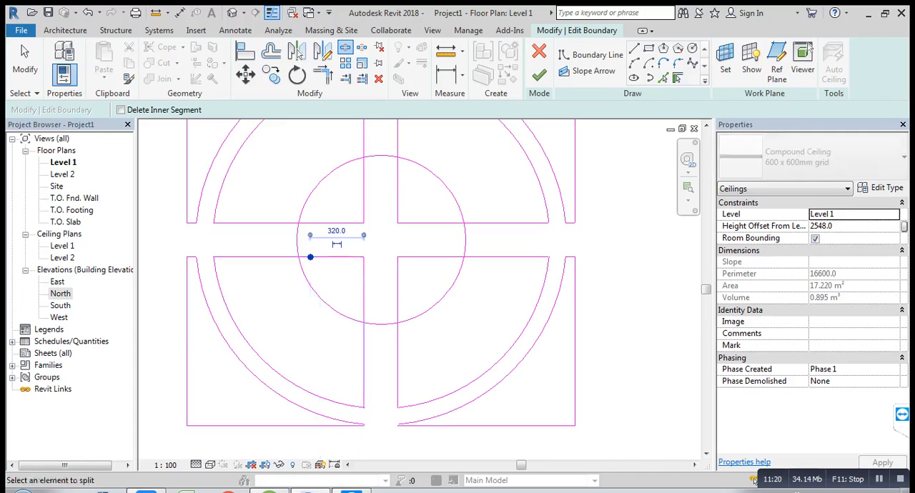
{"action": "left_click", "coordinate": [364, 312]}
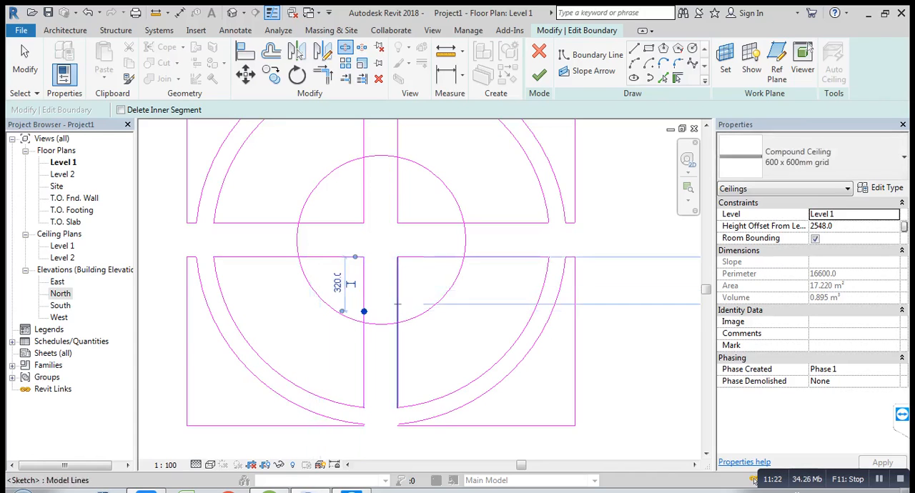
{"action": "left_click", "coordinate": [397, 305]}
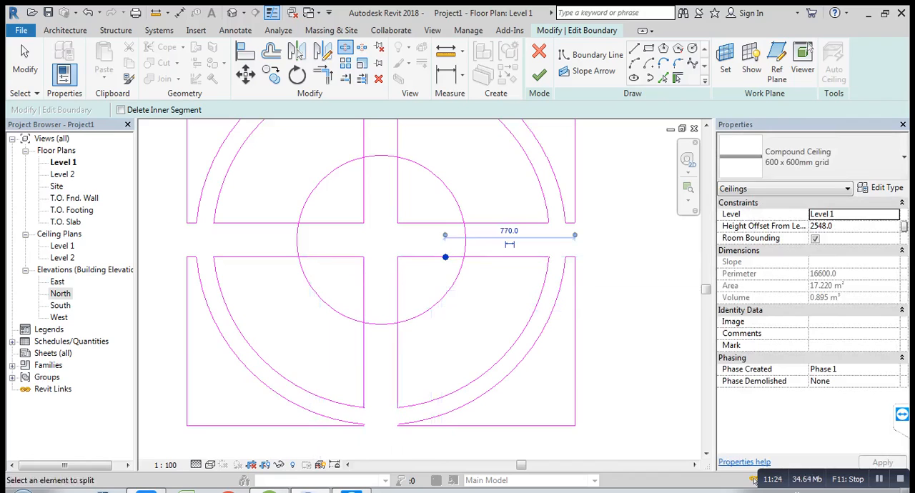
{"action": "left_click", "coordinate": [448, 223]}
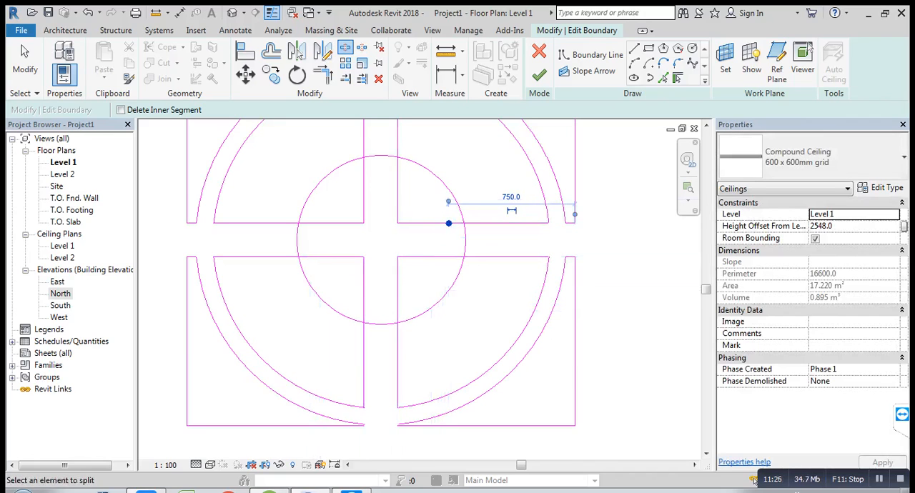
{"action": "left_click", "coordinate": [398, 179]}
{"action": "key", "text": "Escape"}
{"action": "key", "text": "Escape"}
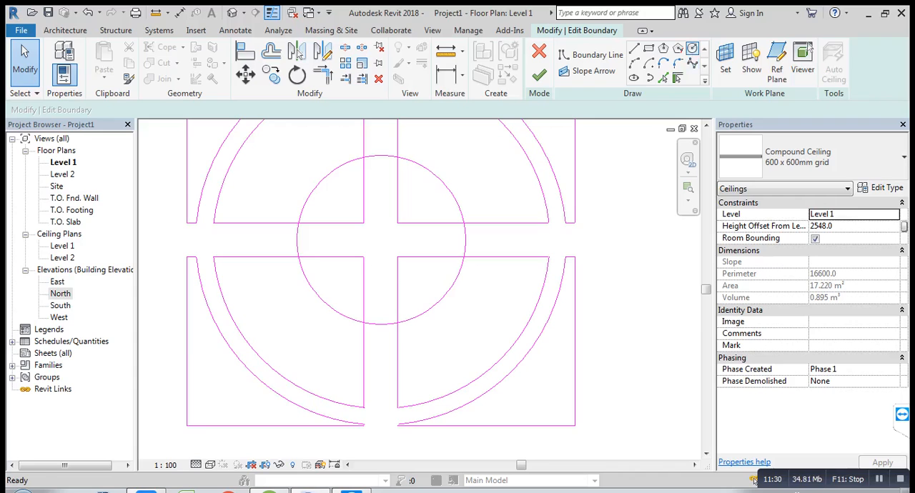
Step: Sketch a second boundary circle of about 360 mm radius, concentric with the 500 mm circle at the middle of the cross bands
{"action": "left_click", "coordinate": [691, 48]}
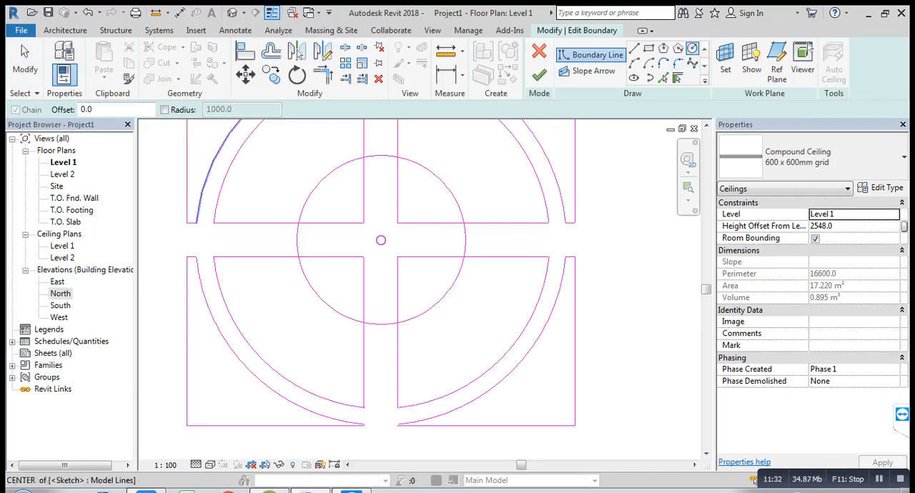
{"action": "left_click", "coordinate": [381, 239]}
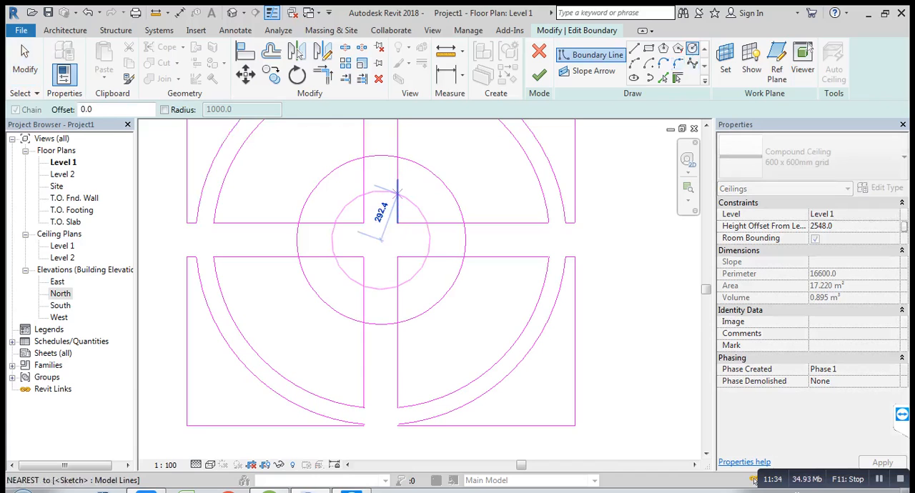
{"action": "left_click", "coordinate": [401, 183]}
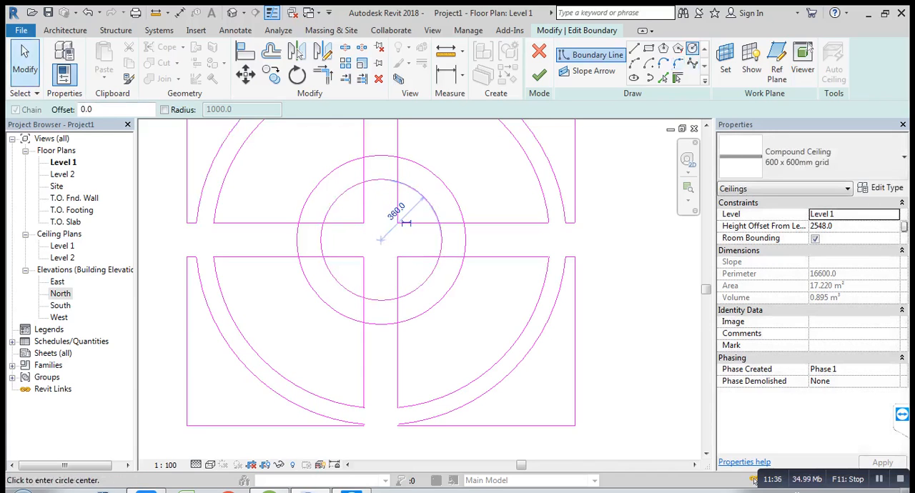
{"action": "key", "text": "Escape"}
{"action": "key", "text": "Escape"}
Step: Trim the upper-left quadrant's horizontal edge to the 500 mm circle, and undo the trim of that circle to the vertical edge
{"action": "left_click", "coordinate": [322, 73]}
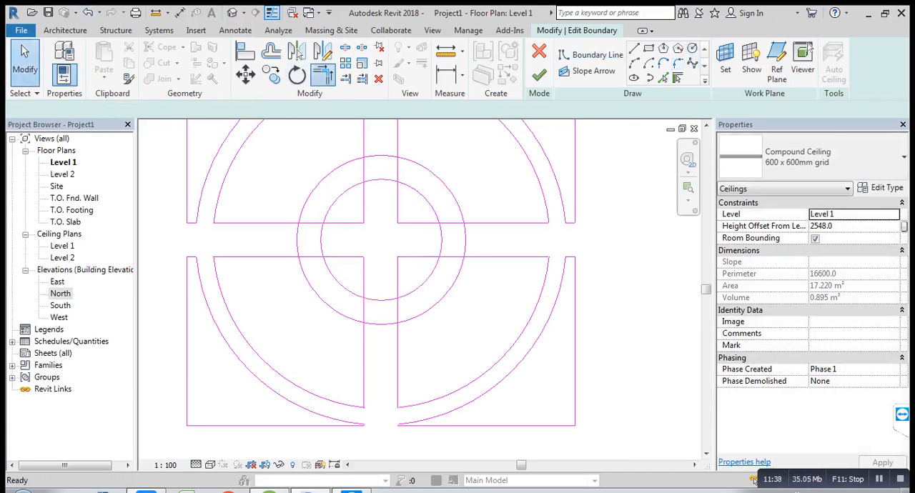
{"action": "scroll", "coordinate": [328, 211], "scroll_direction": "up", "scroll_amount": 2}
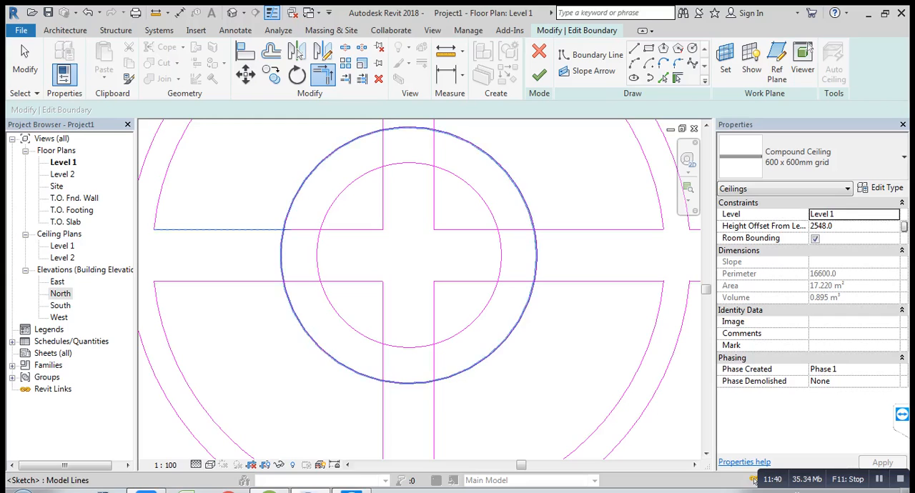
{"action": "left_click", "coordinate": [282, 231]}
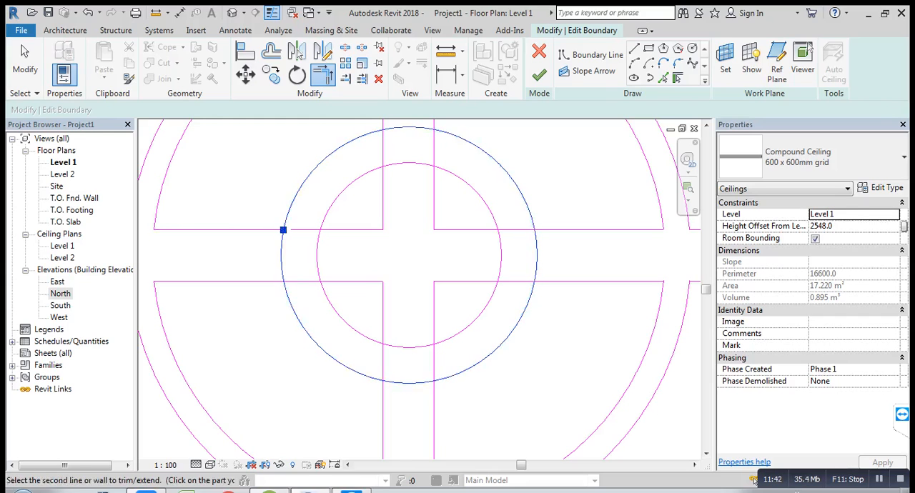
{"action": "middle_click_drag", "start_coordinate": [382, 129], "coordinate": [380, 169]}
{"action": "left_click", "coordinate": [380, 152]}
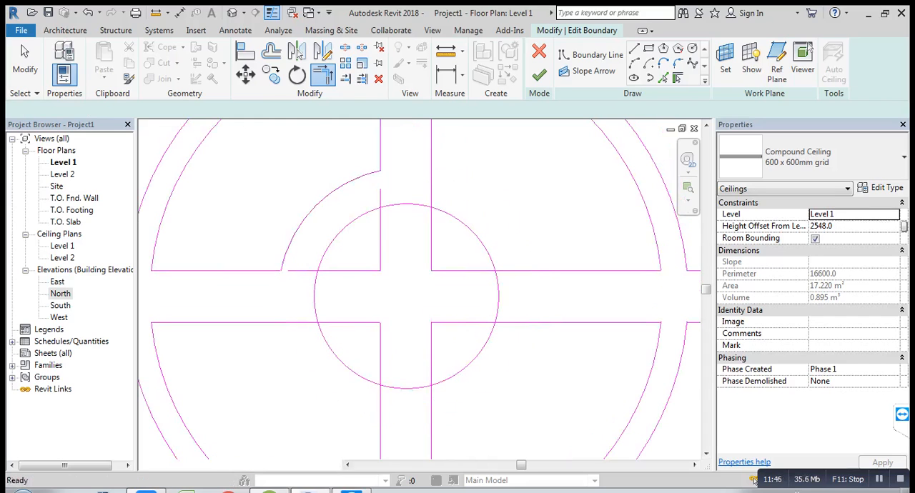
{"action": "key", "text": "ctrl+z"}
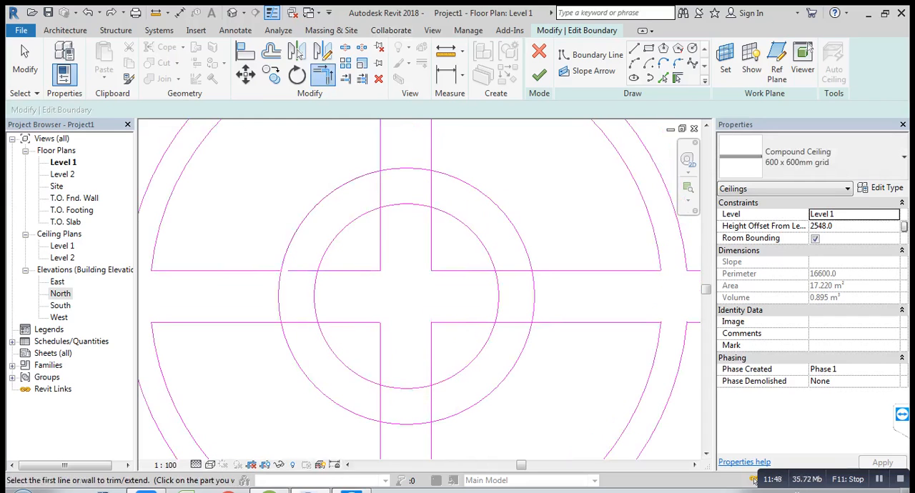
Step: Split the 500 mm circle inside each of the four cross bands
{"action": "left_click", "coordinate": [345, 47]}
{"action": "left_click", "coordinate": [280, 281]}
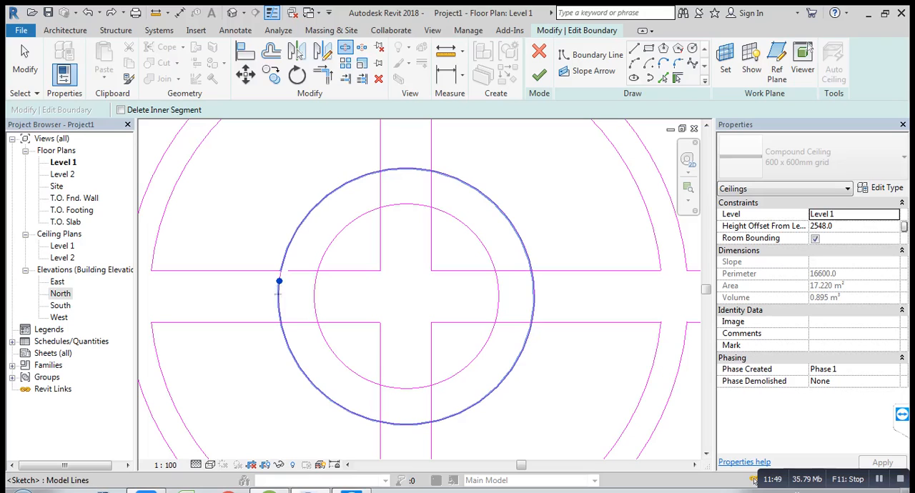
{"action": "left_click", "coordinate": [278, 322]}
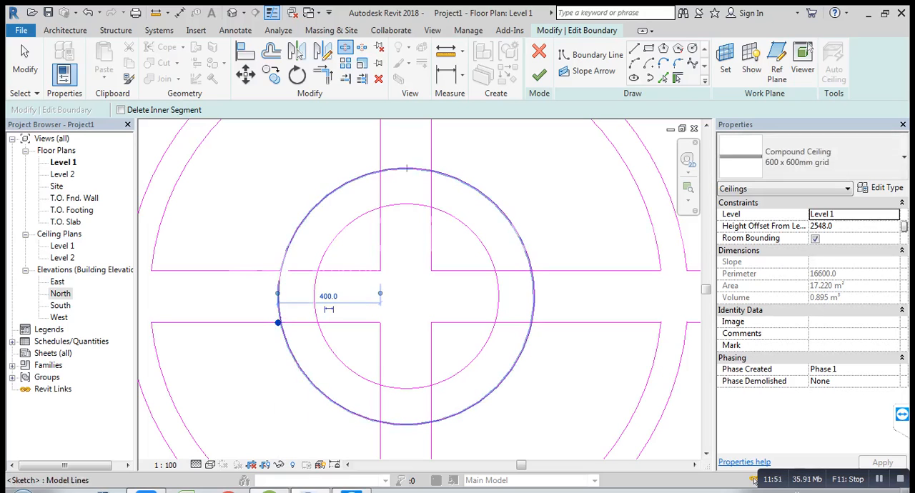
{"action": "left_click", "coordinate": [418, 169]}
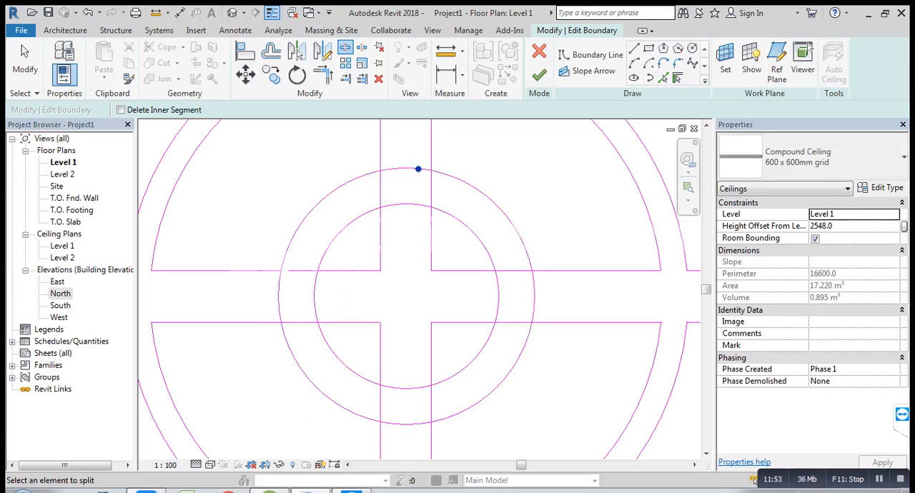
{"action": "left_click", "coordinate": [534, 307]}
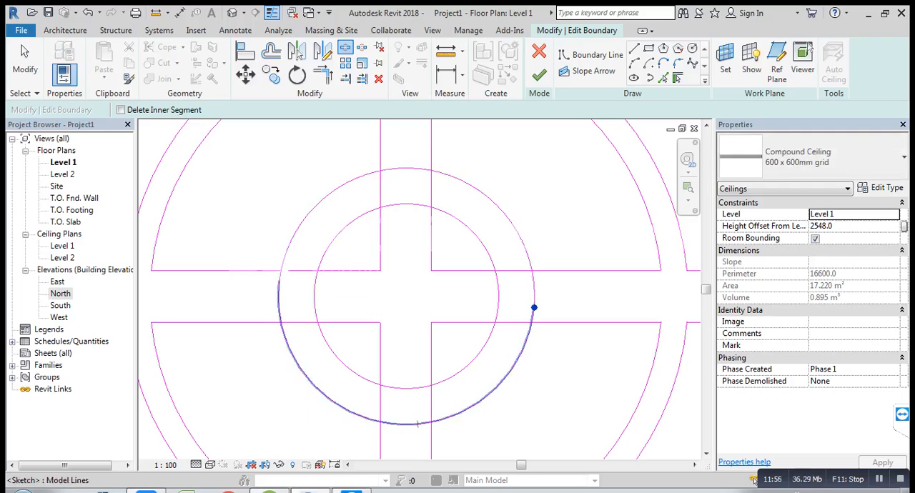
{"action": "left_click", "coordinate": [393, 424]}
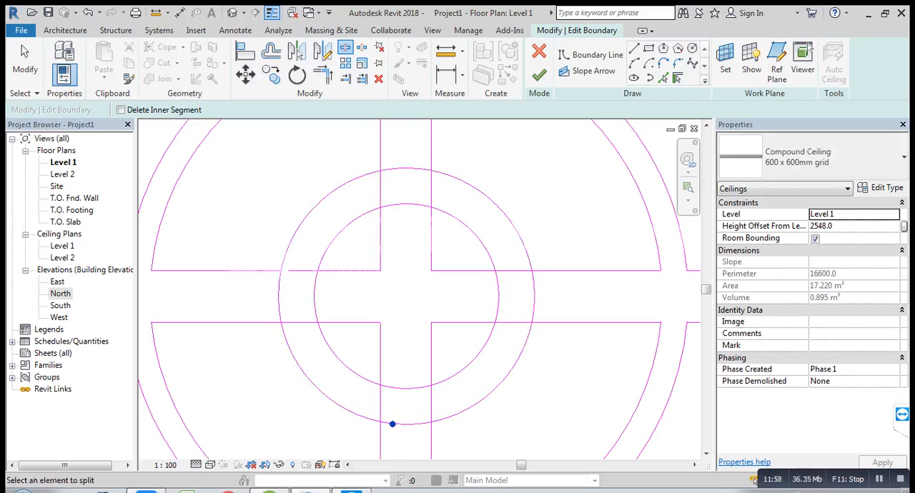
{"action": "left_click", "coordinate": [24, 63]}
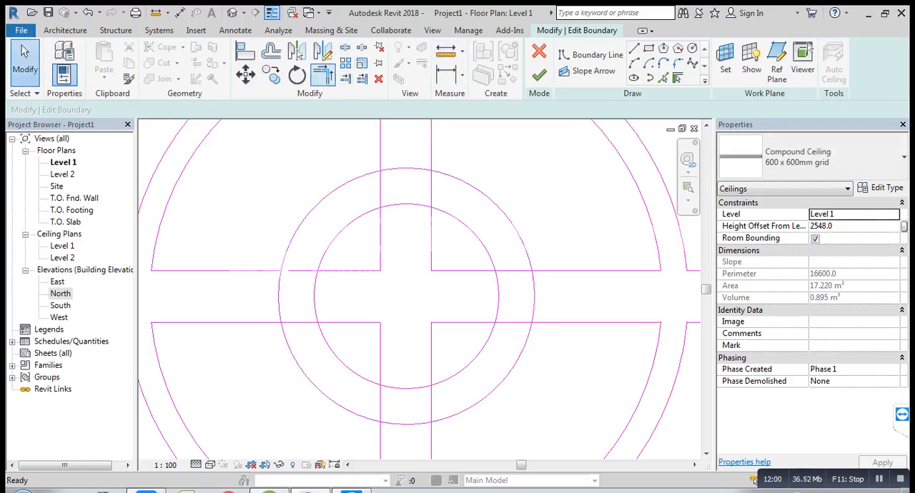
Step: Trim the lower-left arc of the 500 mm circle to its quadrant's horizontal and vertical edges
{"action": "left_click", "coordinate": [323, 74]}
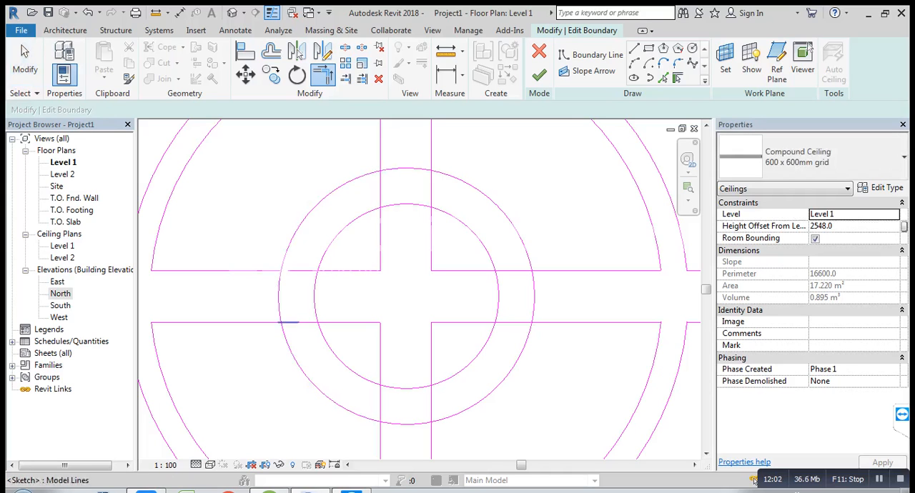
{"action": "left_click", "coordinate": [289, 322]}
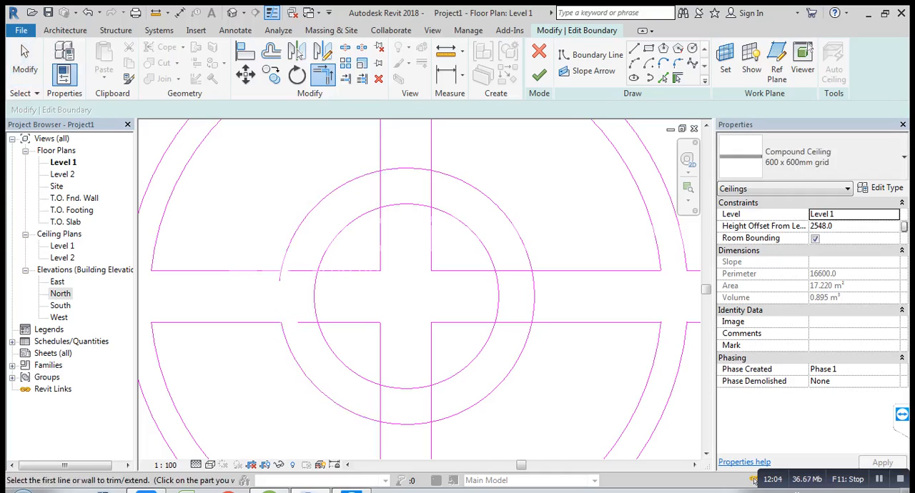
{"action": "middle_click_drag", "start_coordinate": [350, 411], "coordinate": [340, 328]}
{"action": "scroll", "coordinate": [340, 325], "scroll_direction": "up", "scroll_amount": 1}
{"action": "left_click", "coordinate": [374, 373]}
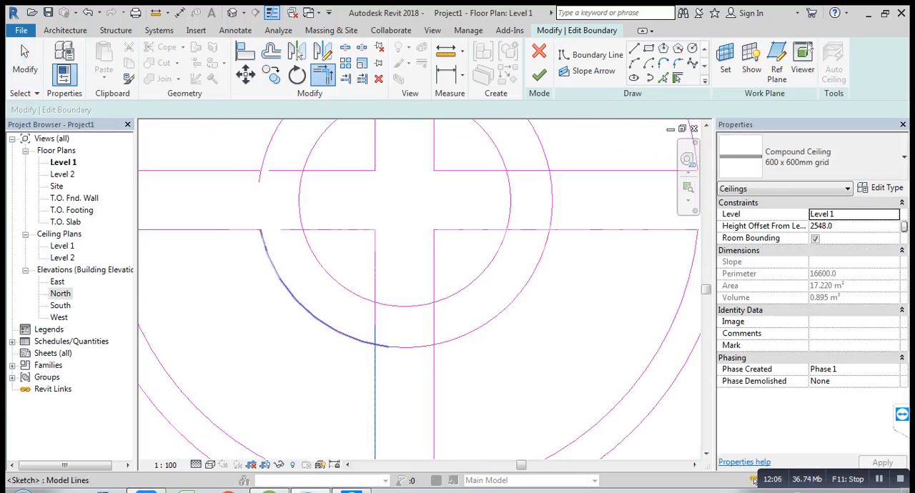
{"action": "left_click", "coordinate": [348, 336]}
Step: Trim the lower-right arc of the 500 mm circle to its quadrant's vertical and horizontal edges
{"action": "left_click", "coordinate": [433, 380]}
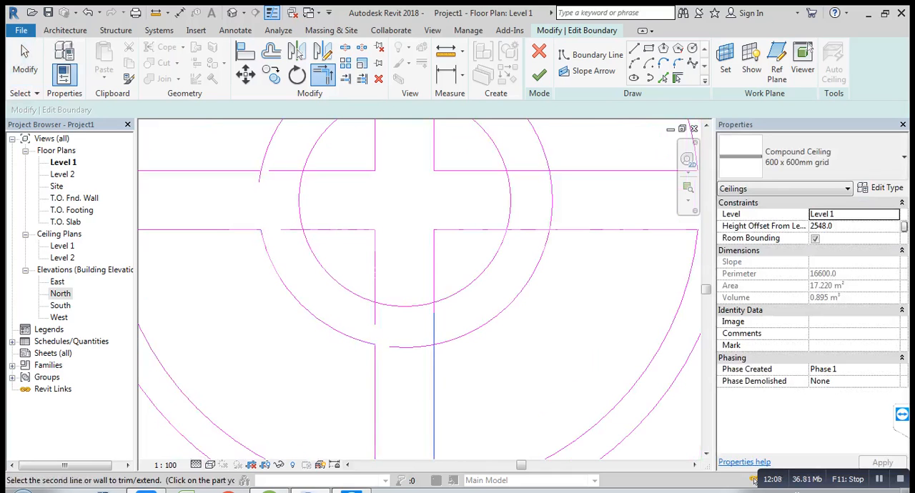
{"action": "left_click", "coordinate": [465, 334]}
{"action": "middle_click_drag", "start_coordinate": [477, 300], "coordinate": [464, 360]}
{"action": "left_click", "coordinate": [525, 324]}
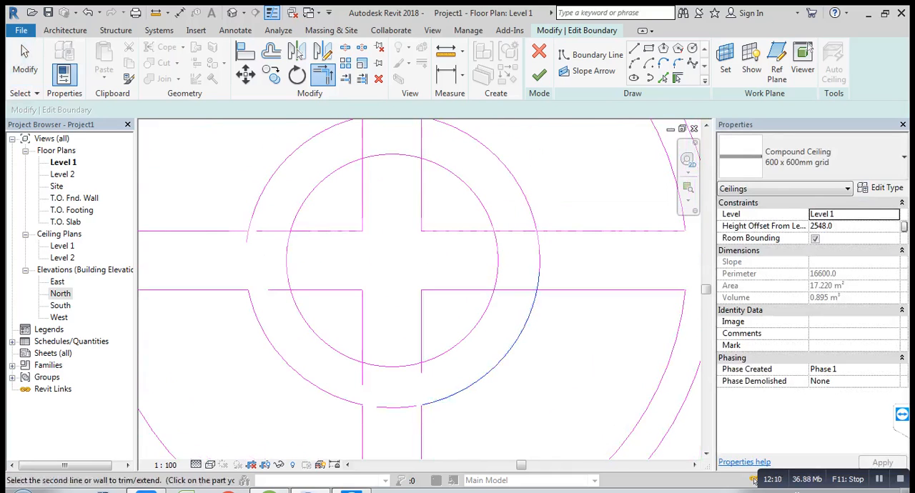
{"action": "left_click", "coordinate": [564, 290]}
Step: Trim the upper-right arc of the 500 mm circle to its quadrant's horizontal and vertical edges
{"action": "middle_click_drag", "start_coordinate": [561, 285], "coordinate": [561, 334]}
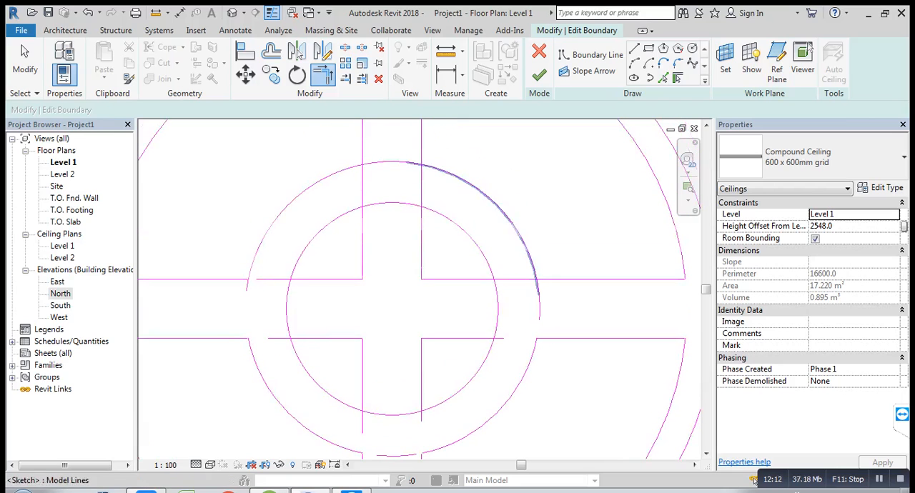
{"action": "left_click", "coordinate": [529, 253]}
{"action": "left_click", "coordinate": [563, 279]}
{"action": "middle_click_drag", "start_coordinate": [493, 207], "coordinate": [507, 275]}
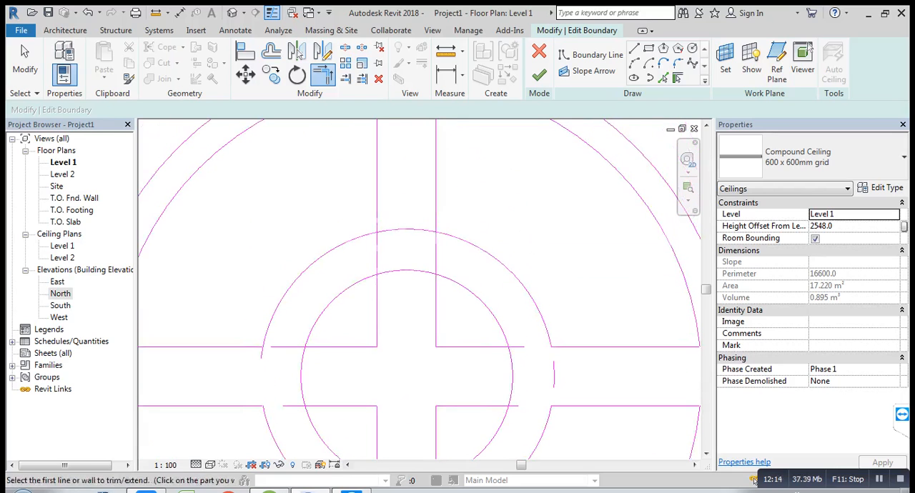
{"action": "left_click", "coordinate": [463, 240]}
{"action": "left_click", "coordinate": [436, 206]}
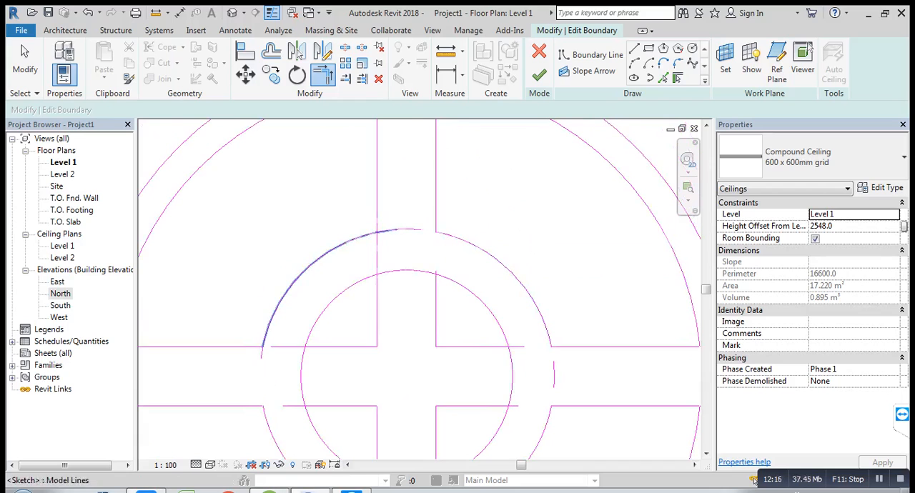
Step: Trim the upper-left arc to its quadrant's vertical edge and delete the short arc stub below the horizontal edge
{"action": "left_click", "coordinate": [348, 242]}
{"action": "left_click", "coordinate": [377, 223]}
{"action": "middle_click_drag", "start_coordinate": [351, 272], "coordinate": [376, 237]}
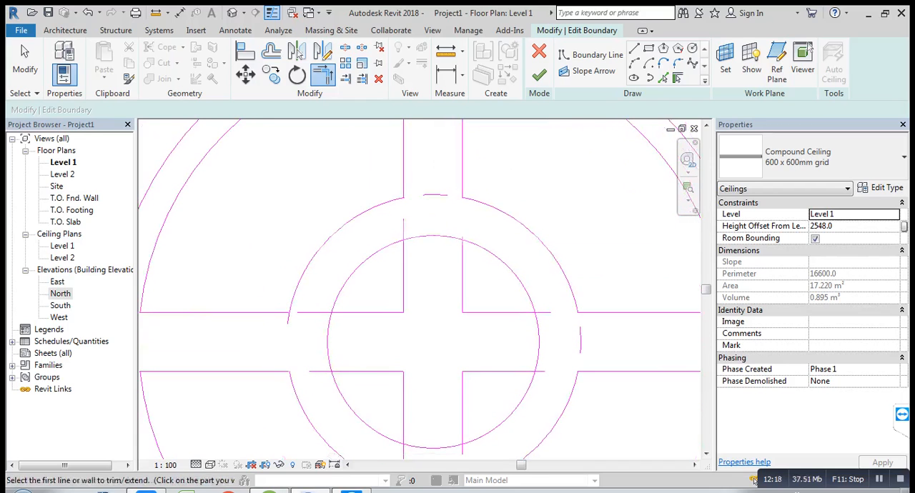
{"action": "left_click", "coordinate": [266, 313]}
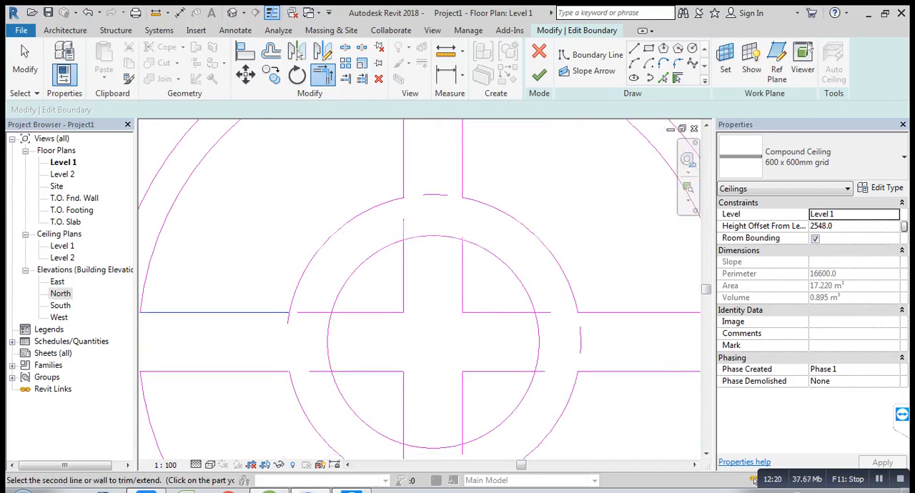
{"action": "left_click", "coordinate": [297, 285]}
{"action": "key", "text": "Escape"}
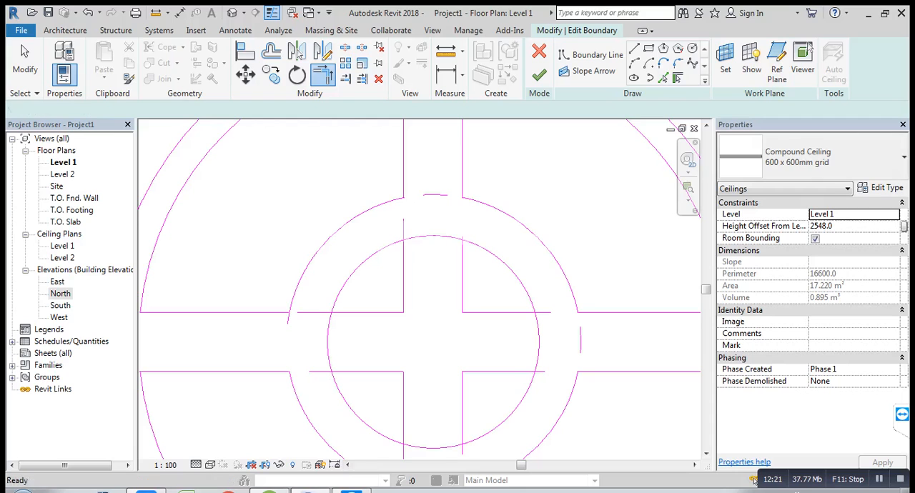
{"action": "scroll", "coordinate": [292, 318], "scroll_direction": "up", "scroll_amount": 4}
{"action": "left_click", "coordinate": [280, 319]}
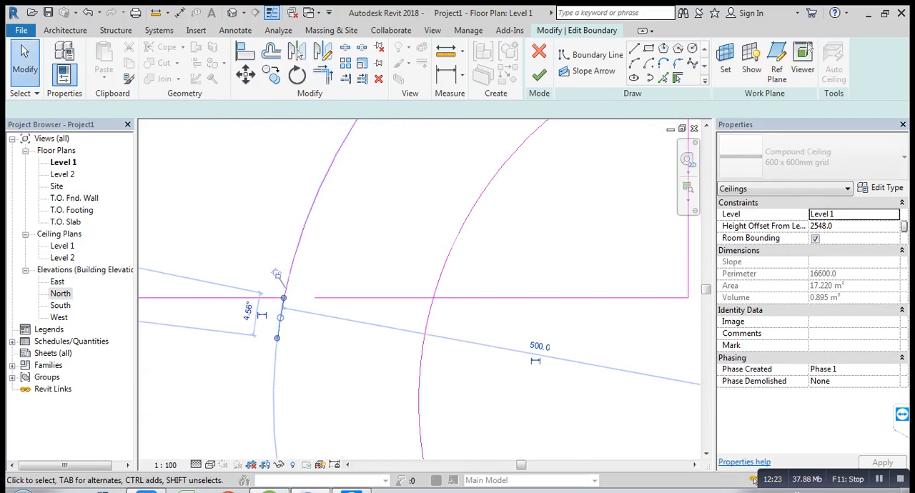
{"action": "key", "text": "Delete"}
Step: Delete the leftover horizontal and vertical line pieces that cross the inner circle
{"action": "scroll", "coordinate": [308, 307], "scroll_direction": "down", "scroll_amount": 3}
{"action": "scroll", "coordinate": [307, 311], "scroll_direction": "down", "scroll_amount": 2}
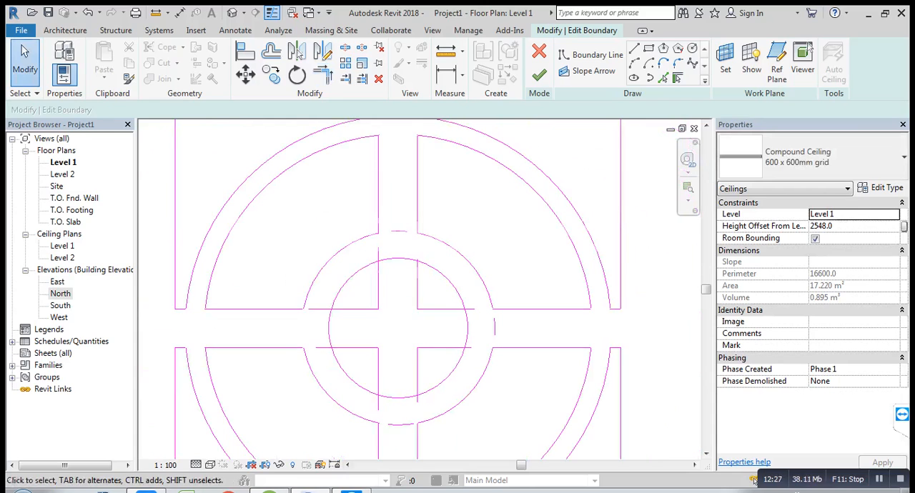
{"action": "mouse_move", "coordinate": [429, 359]}
{"action": "left_mouse_down"}
{"action": "mouse_move", "coordinate": [401, 313]}
{"action": "mouse_move", "coordinate": [370, 293]}
{"action": "left_mouse_up"}
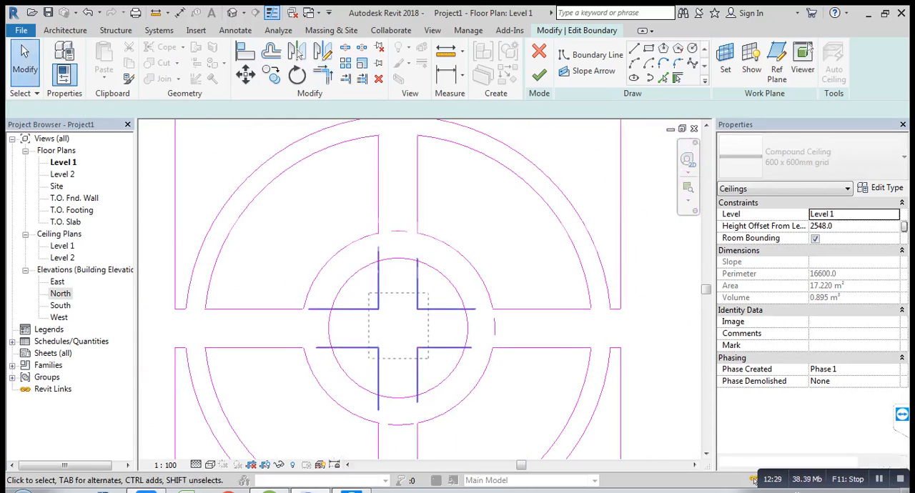
{"action": "key", "text": "Delete"}
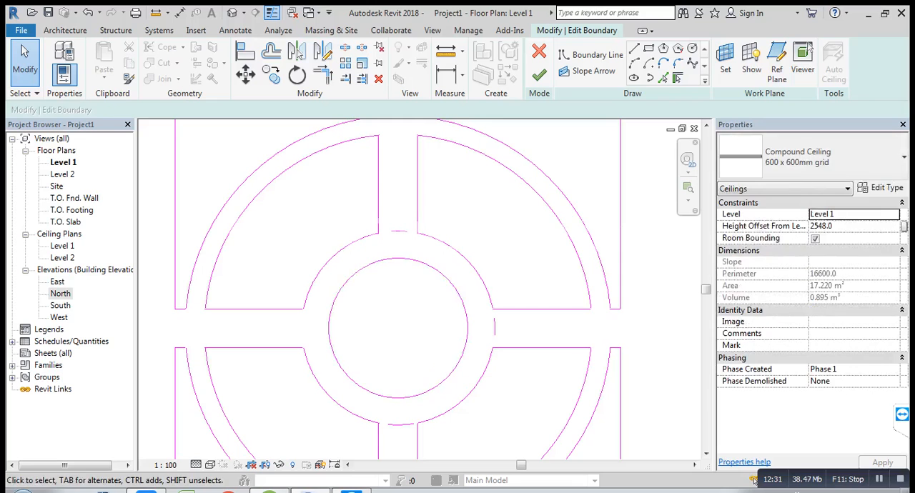
Step: Delete the leftover arc pieces of the 500 mm circle in the upper, lower and right-hand cross bands
{"action": "left_click", "coordinate": [398, 230]}
{"action": "key", "text": "Delete"}
{"action": "scroll", "coordinate": [400, 256], "scroll_direction": "down", "scroll_amount": 1}
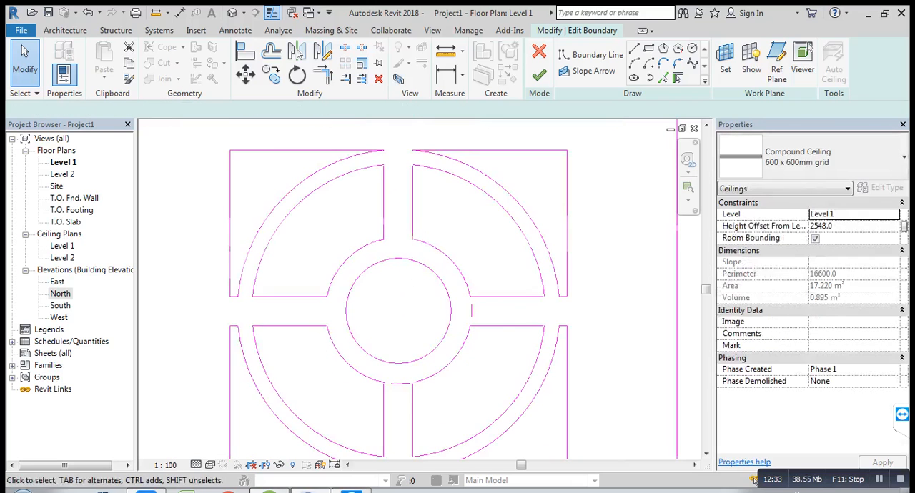
{"action": "middle_click_drag", "start_coordinate": [399, 310], "coordinate": [420, 235]}
{"action": "left_click", "coordinate": [422, 309]}
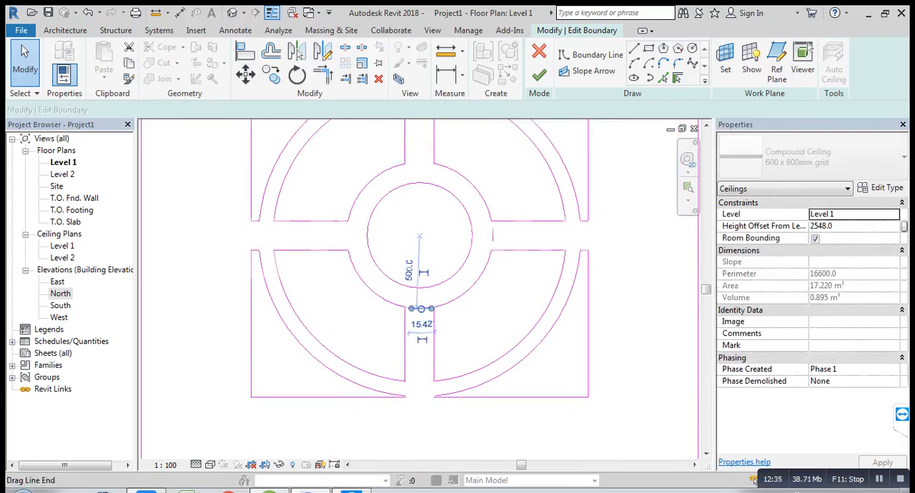
{"action": "key", "text": "Delete"}
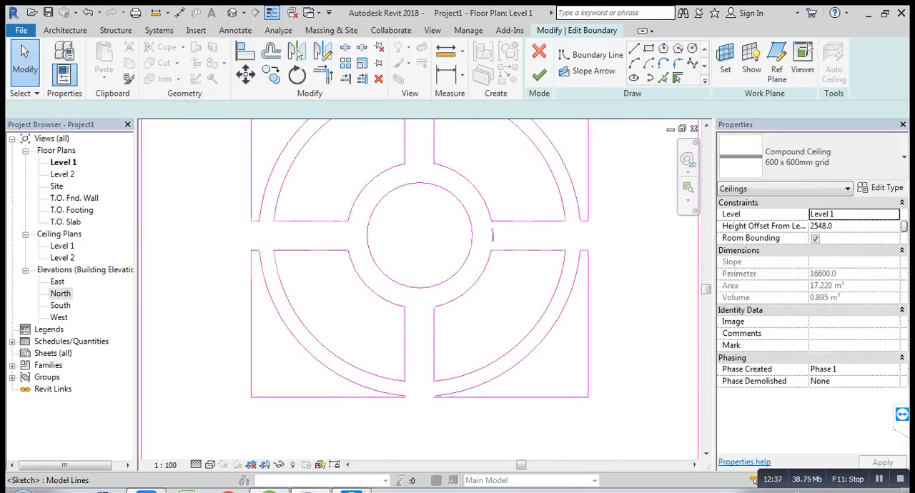
{"action": "scroll", "coordinate": [504, 278], "scroll_direction": "down", "scroll_amount": 1}
{"action": "scroll", "coordinate": [499, 279], "scroll_direction": "down", "scroll_amount": 1}
{"action": "middle_click_drag", "start_coordinate": [521, 250], "coordinate": [480, 303]}
Step: Draw a rectangular boundary loop about 500 mm wide and 600 mm high inside the inner square's upper-left corner, about 100 mm from its edges
{"action": "scroll", "coordinate": [482, 302], "scroll_direction": "down", "scroll_amount": 1}
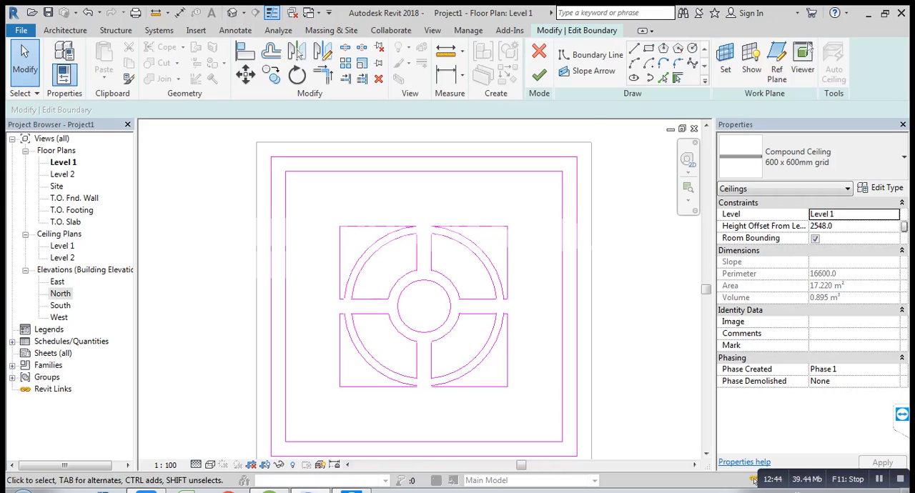
{"action": "middle_click_drag", "start_coordinate": [472, 215], "coordinate": [463, 185]}
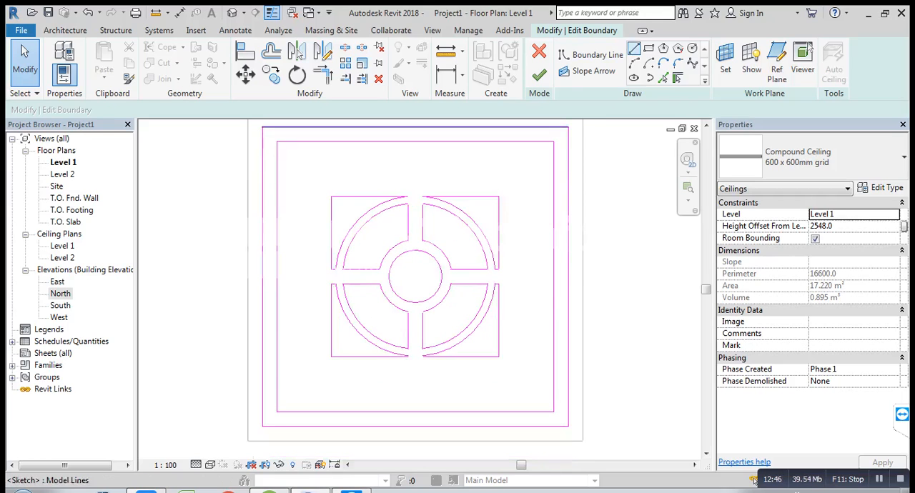
{"action": "left_click", "coordinate": [648, 48]}
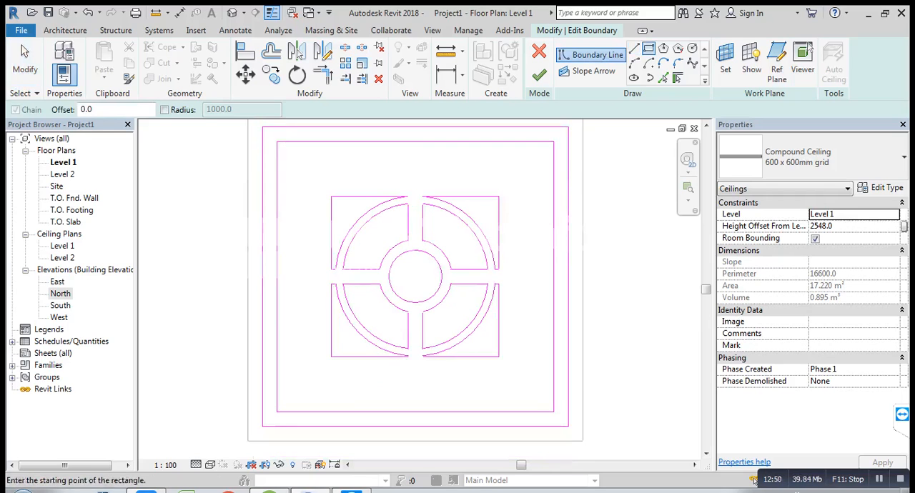
{"action": "left_click", "coordinate": [288, 152]}
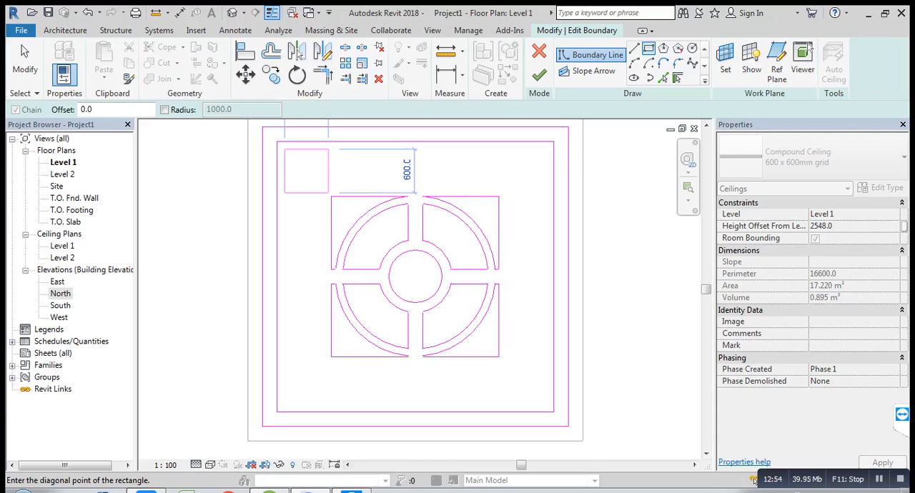
{"action": "left_click", "coordinate": [321, 193]}
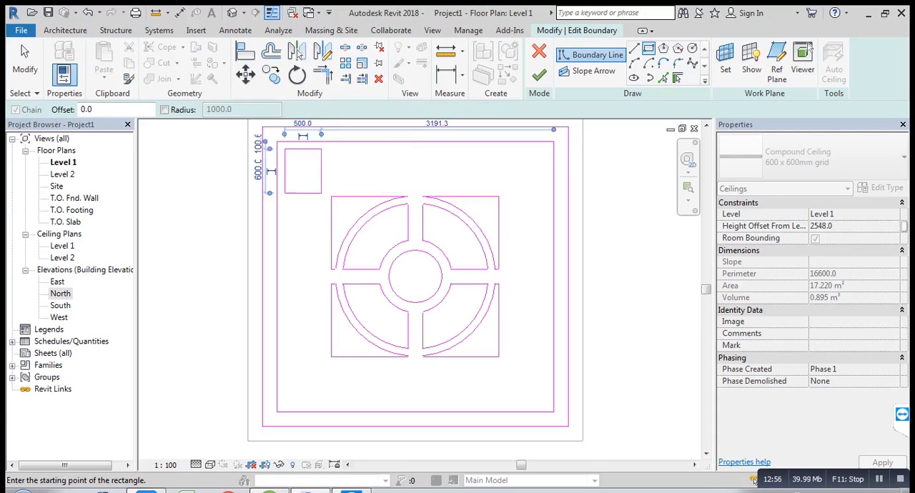
{"action": "key", "text": "Escape"}
Step: Copy the corner rectangle straight down about 700 mm, leaving a gap of about 100 mm between the two
{"action": "middle_click_drag", "start_coordinate": [322, 175], "coordinate": [312, 223]}
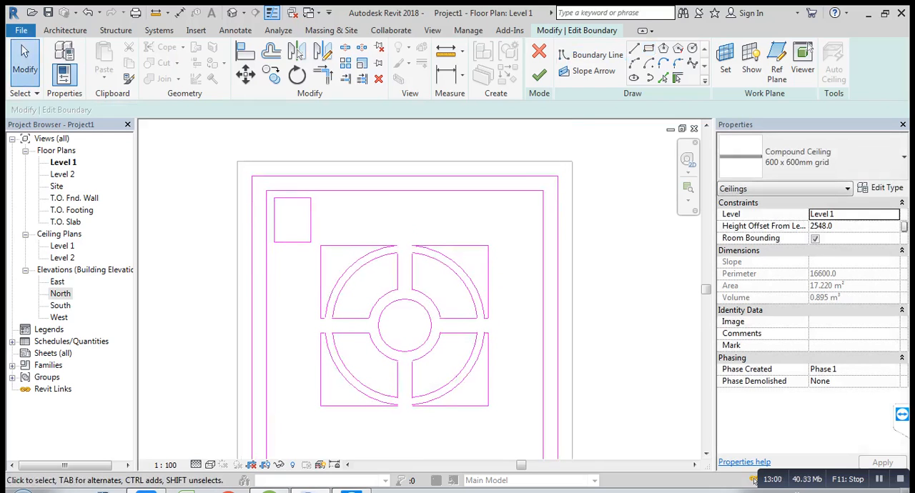
{"action": "left_click_drag", "start_coordinate": [271, 184], "coordinate": [285, 226]}
{"action": "left_click_drag", "start_coordinate": [313, 252], "coordinate": [313, 253]}
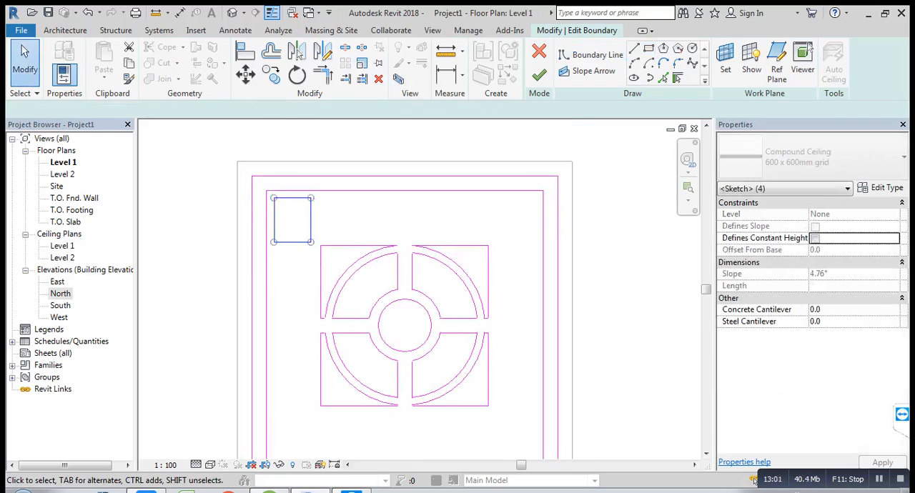
{"action": "key", "text": "c"}
{"action": "key", "text": "o"}
{"action": "scroll", "coordinate": [279, 212], "scroll_direction": "up", "scroll_amount": 3}
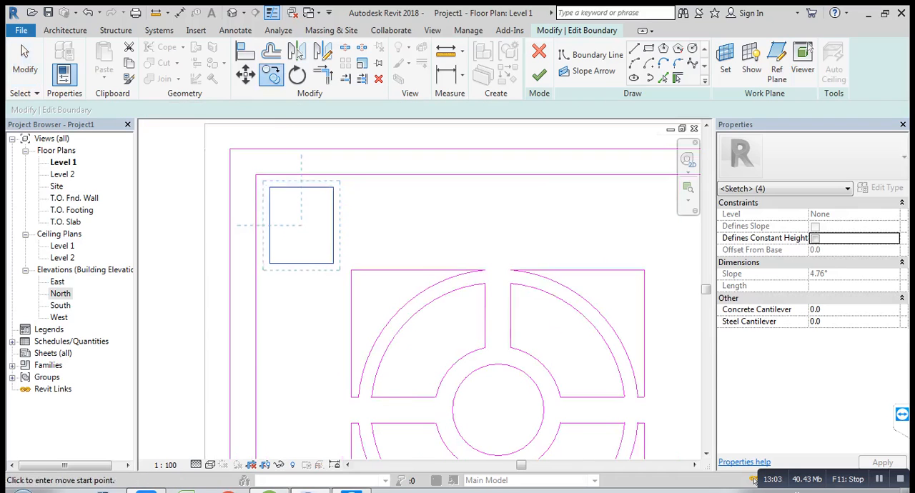
{"action": "left_click", "coordinate": [269, 174]}
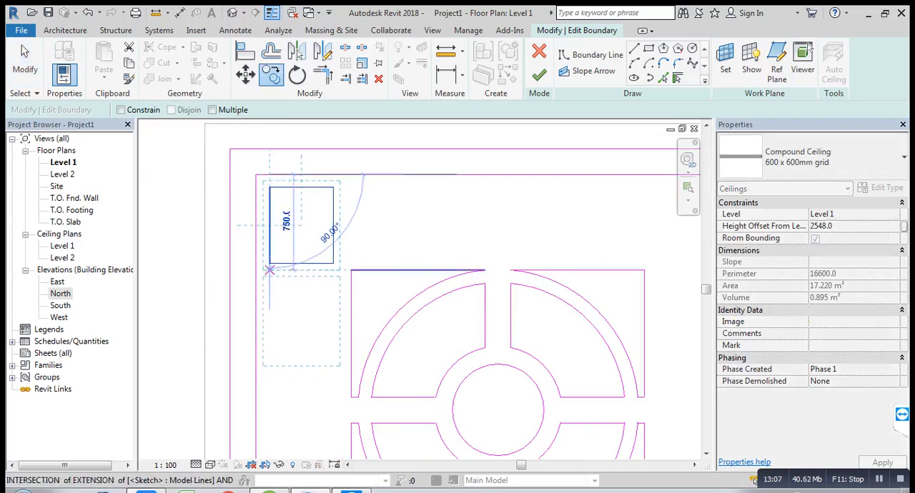
{"action": "left_click", "coordinate": [268, 269]}
Step: Copy the second rectangle down three more times with the Multiple option at about 700 mm spacing, completing a column of five
{"action": "middle_click_drag", "start_coordinate": [269, 270], "coordinate": [283, 251]}
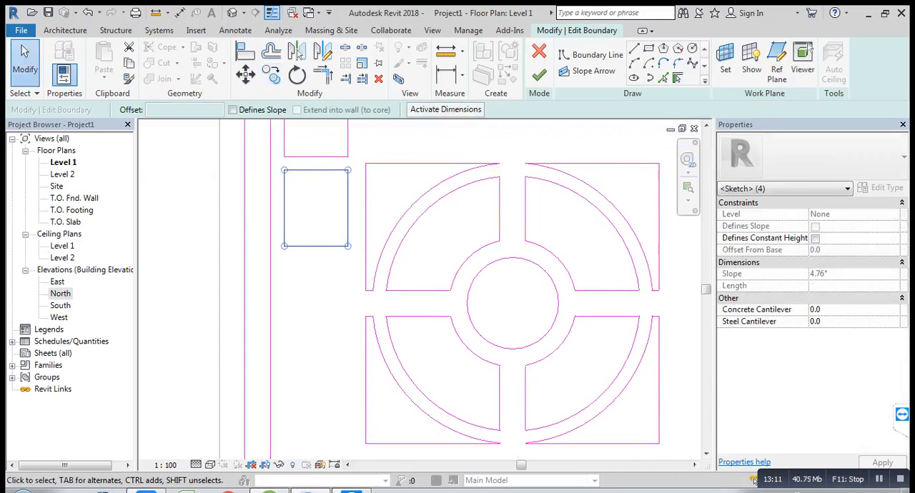
{"action": "left_click", "coordinate": [271, 75]}
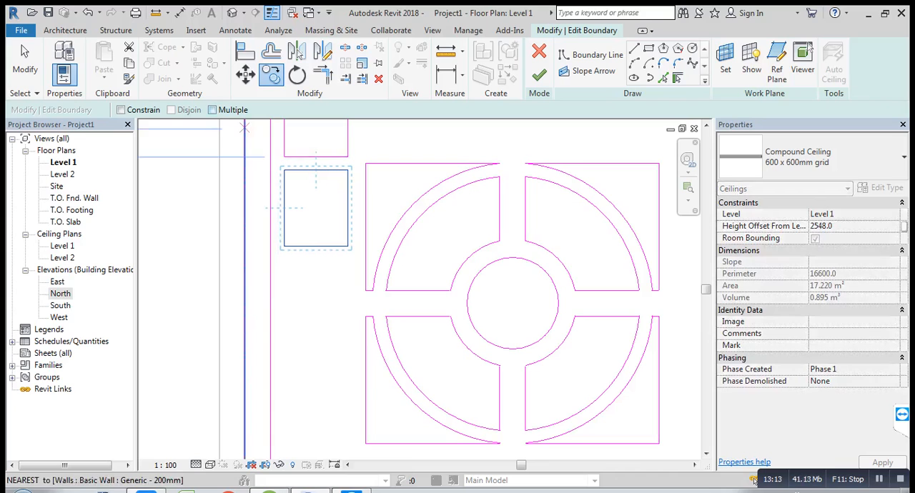
{"action": "left_click", "coordinate": [283, 156]}
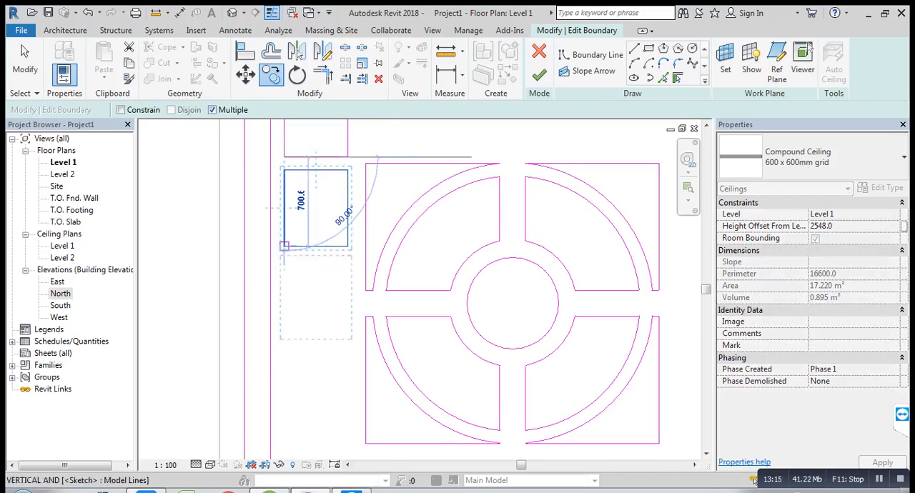
{"action": "left_click", "coordinate": [284, 246]}
{"action": "middle_click_drag", "start_coordinate": [286, 335], "coordinate": [284, 277]}
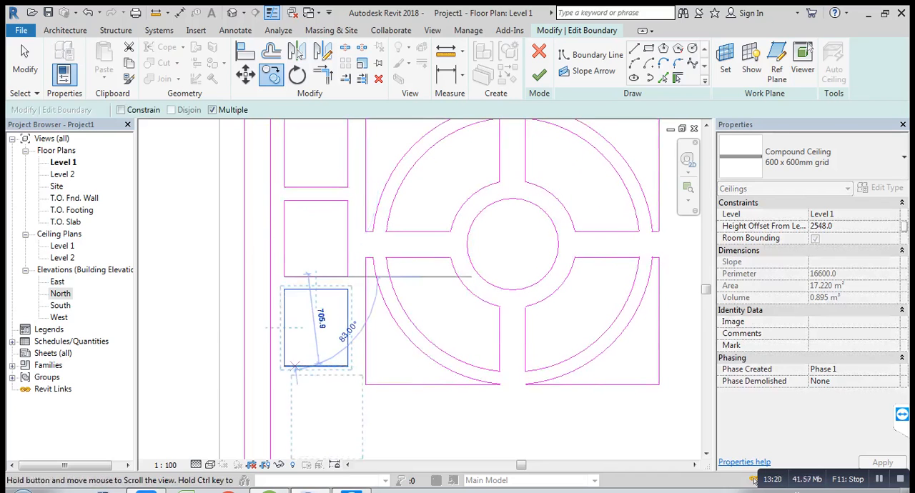
{"action": "middle_click_drag", "start_coordinate": [284, 364], "coordinate": [283, 284]}
{"action": "left_click", "coordinate": [283, 283]}
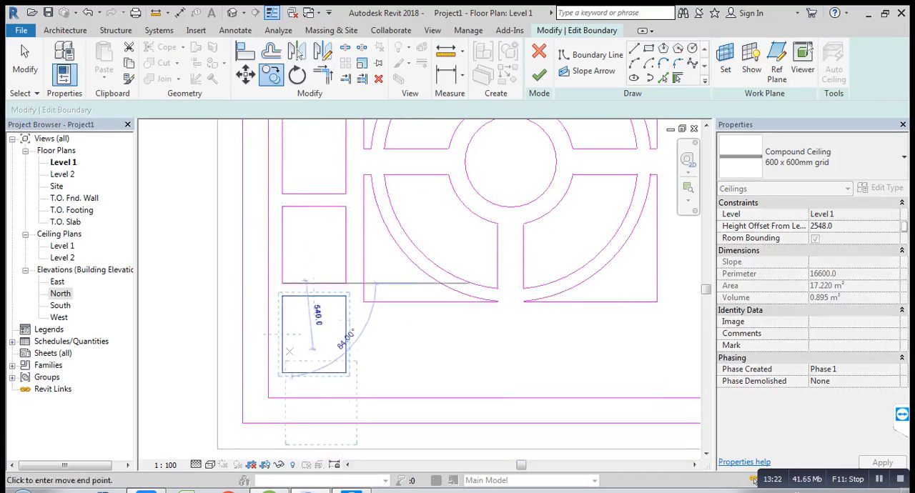
{"action": "left_click", "coordinate": [24, 64]}
Step: Mirror a copy of the five-rectangle column to the opposite side about a vertical axis through the inner square's midpoints
{"action": "scroll", "coordinate": [335, 272], "scroll_direction": "down", "scroll_amount": 1}
{"action": "middle_click_drag", "start_coordinate": [335, 272], "coordinate": [239, 343]}
{"action": "scroll", "coordinate": [238, 343], "scroll_direction": "down", "scroll_amount": 1}
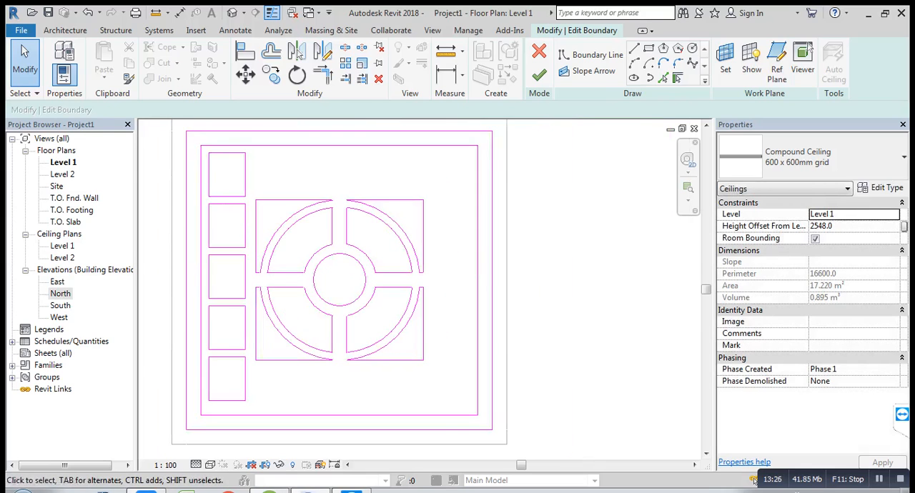
{"action": "mouse_move", "coordinate": [203, 137]}
{"action": "left_mouse_down"}
{"action": "mouse_move", "coordinate": [217, 168]}
{"action": "mouse_move", "coordinate": [250, 412]}
{"action": "left_mouse_up"}
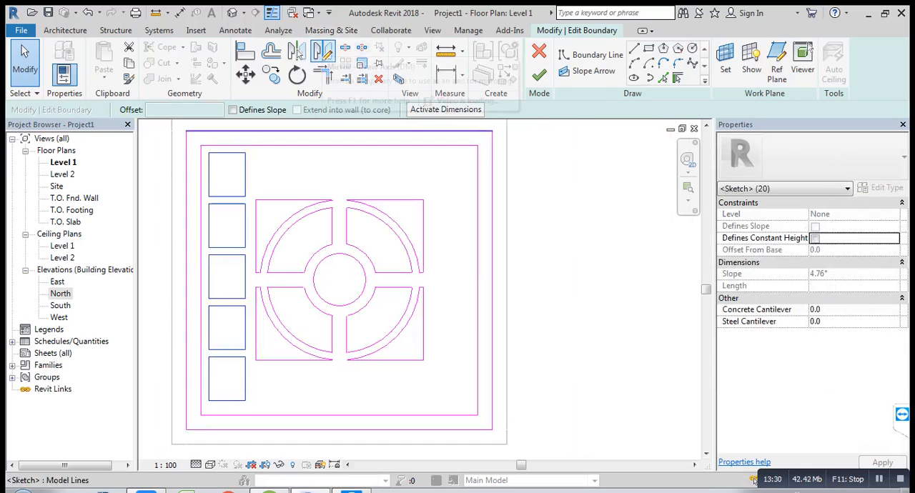
{"action": "left_click", "coordinate": [323, 51]}
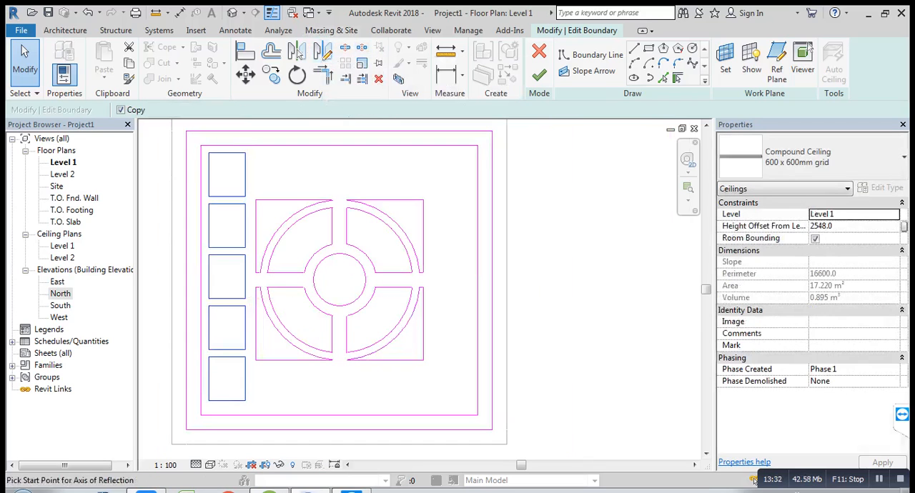
{"action": "left_click", "coordinate": [339, 414]}
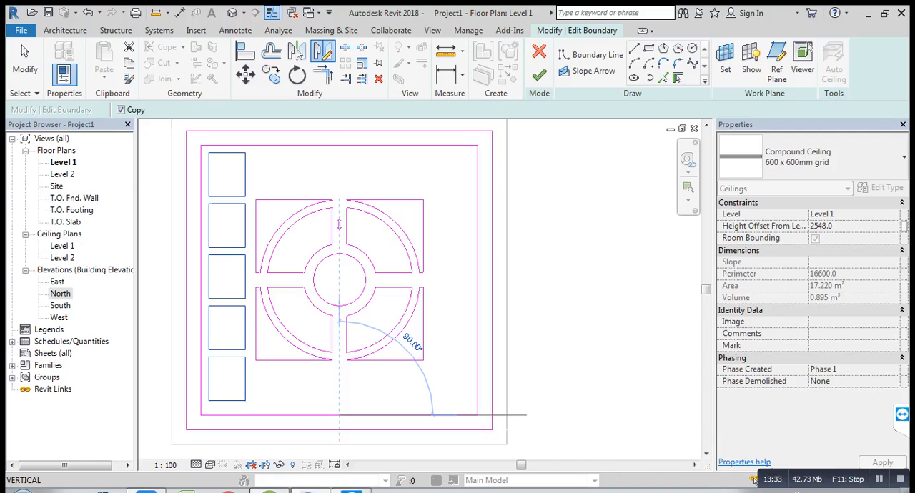
{"action": "left_click", "coordinate": [339, 145]}
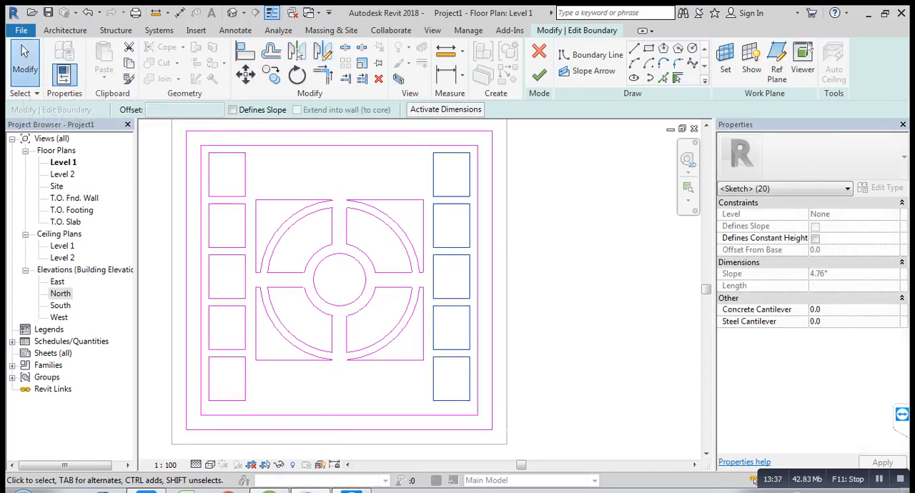
{"action": "key", "text": "Escape"}
{"action": "scroll", "coordinate": [221, 148], "scroll_direction": "up", "scroll_amount": 2}
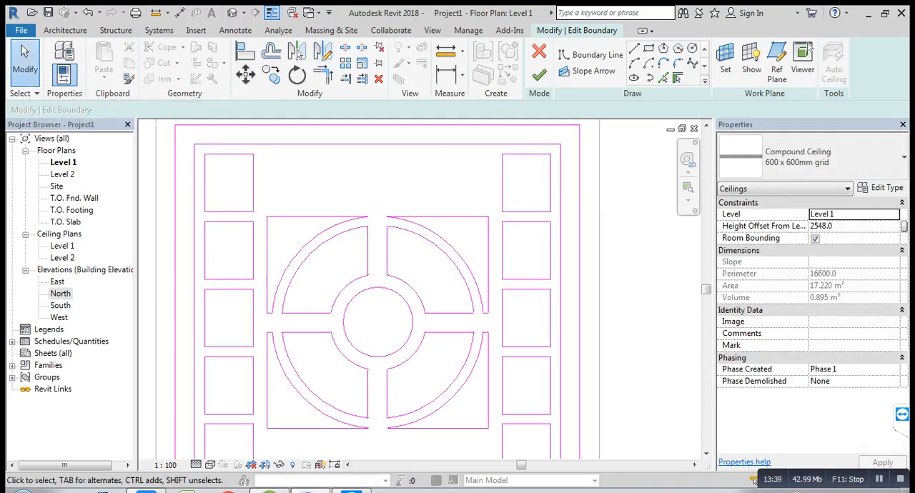
{"action": "left_click_drag", "start_coordinate": [261, 214], "coordinate": [261, 218]}
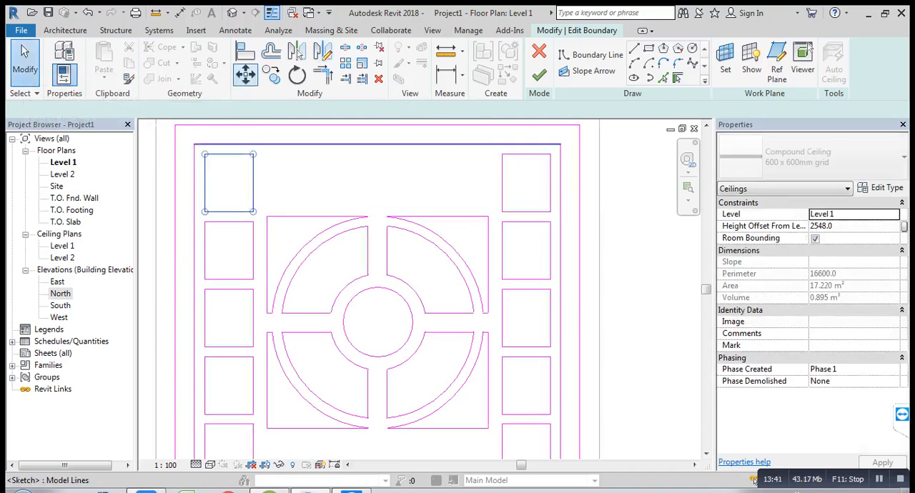
{"action": "left_click", "coordinate": [271, 74]}
{"action": "left_click", "coordinate": [205, 153]}
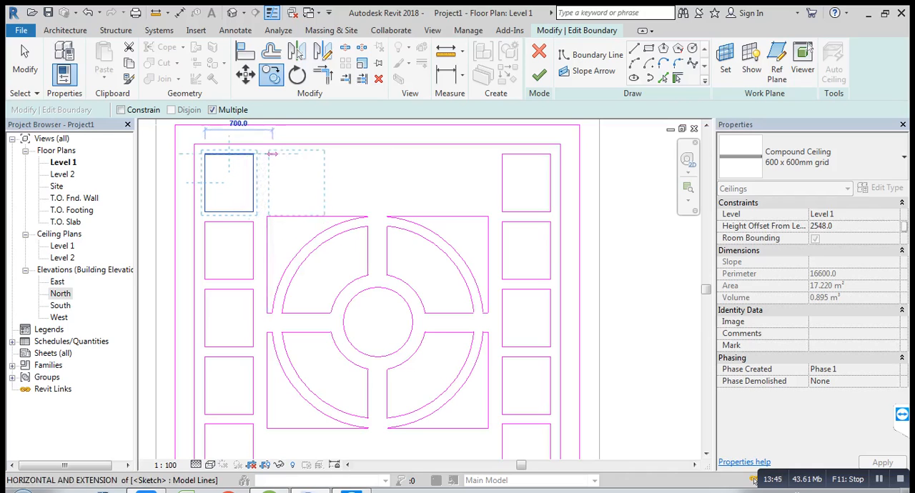
{"action": "key", "text": "Escape"}
{"action": "key", "text": "Escape"}
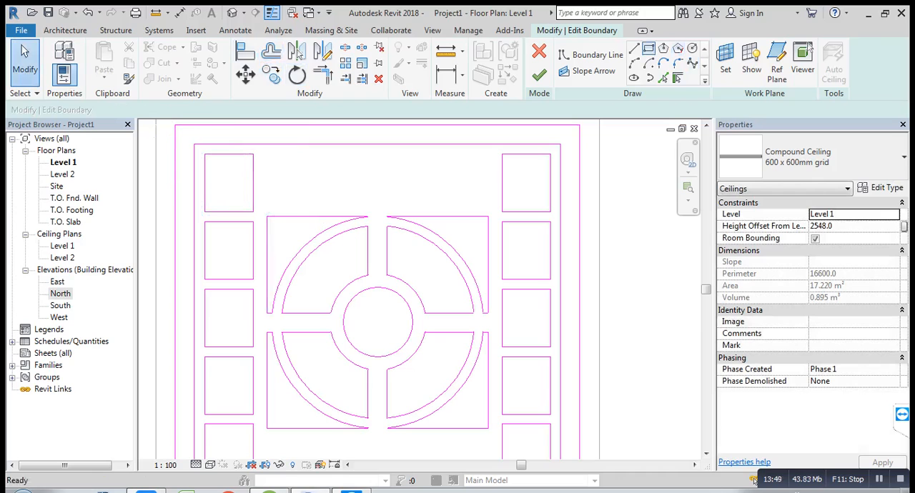
Step: Draw a rectangle about 540 mm high beside the upper-left rectangle, with aligned top edges, above the central circular pattern
{"action": "left_click", "coordinate": [648, 49]}
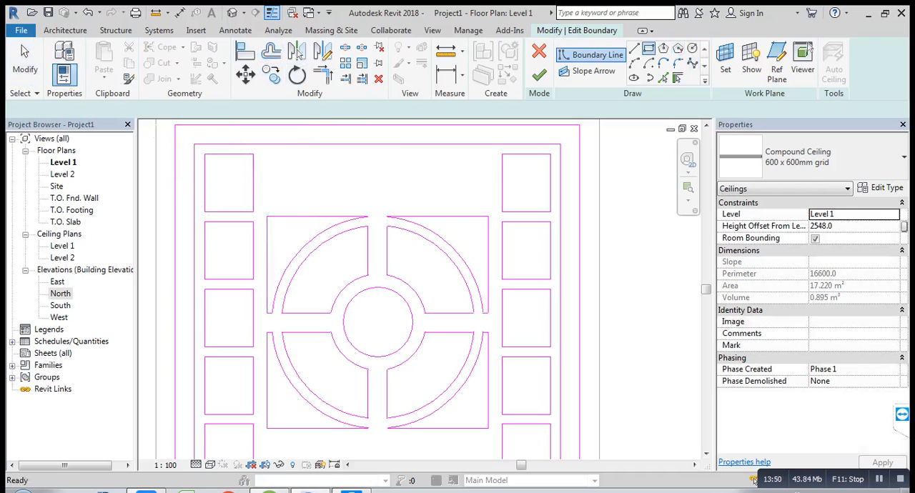
{"action": "left_click", "coordinate": [271, 153]}
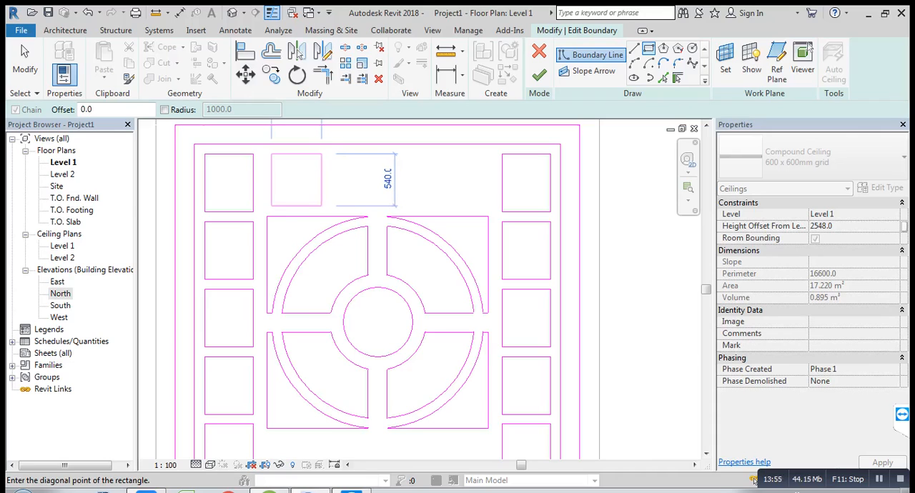
{"action": "left_click", "coordinate": [322, 206]}
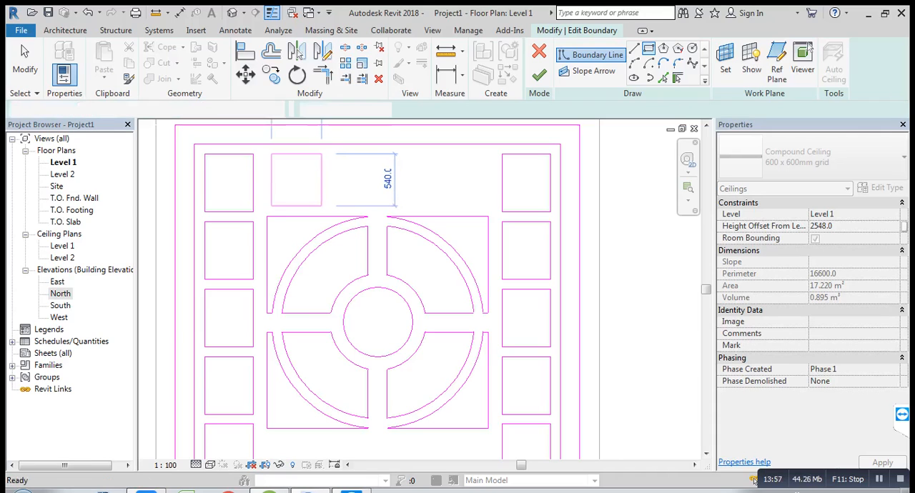
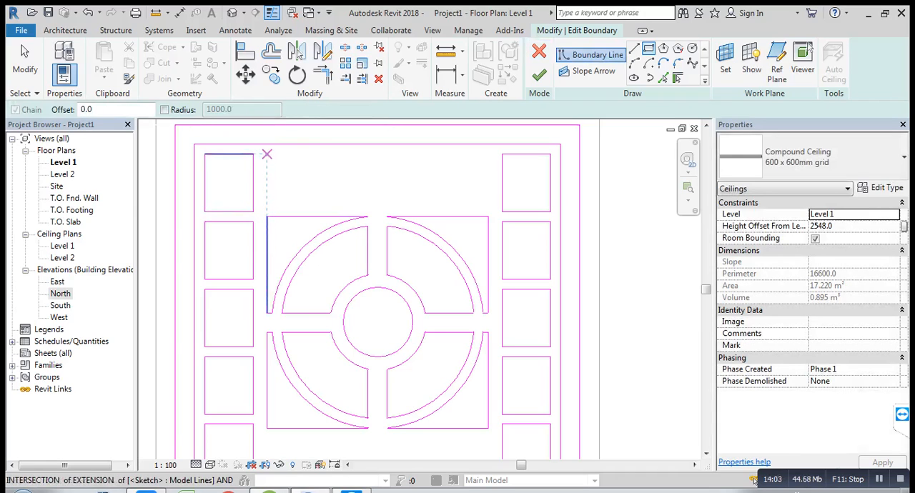
Step: Draw a rectangle 600 mm high beside the upper-left rectangle, starting in line with the left edge of the square around the circular pattern
{"action": "left_click", "coordinate": [267, 157]}
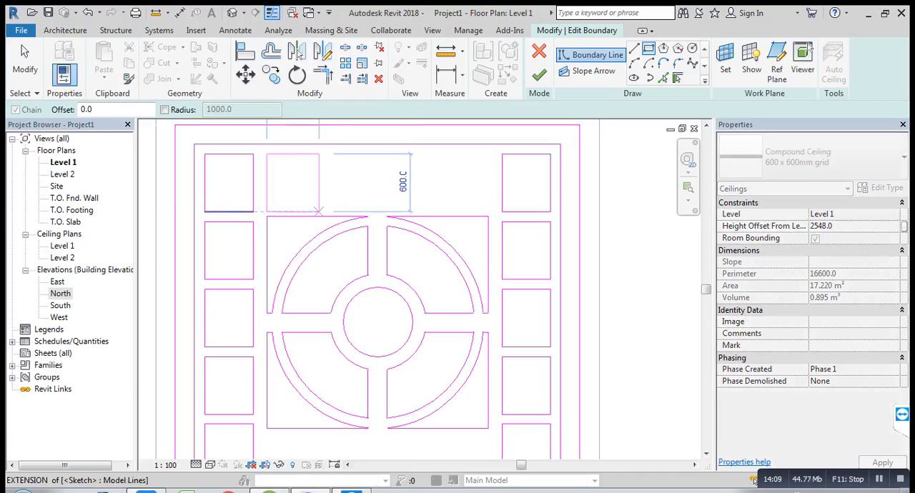
{"action": "left_click", "coordinate": [319, 212]}
{"action": "key", "text": "Escape"}
{"action": "key", "text": "Escape"}
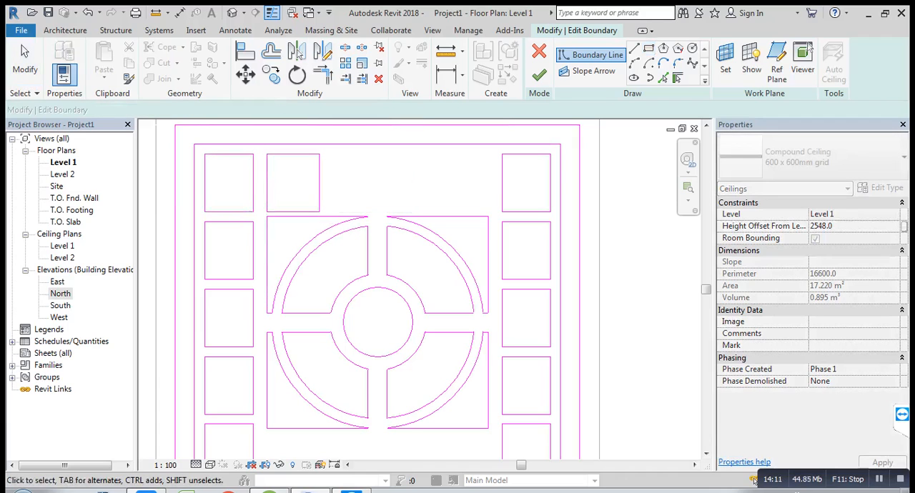
Step: Copy the new rectangle twice along the upper row with the Multiple option, about 684 mm across and another 1040 mm further
{"action": "left_click_drag", "start_coordinate": [262, 136], "coordinate": [329, 213]}
{"action": "left_click", "coordinate": [271, 74]}
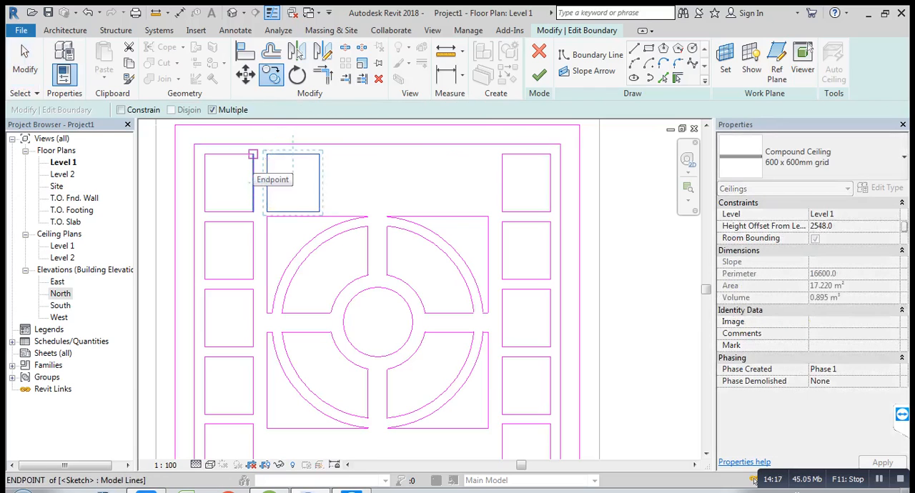
{"action": "left_click", "coordinate": [252, 153]}
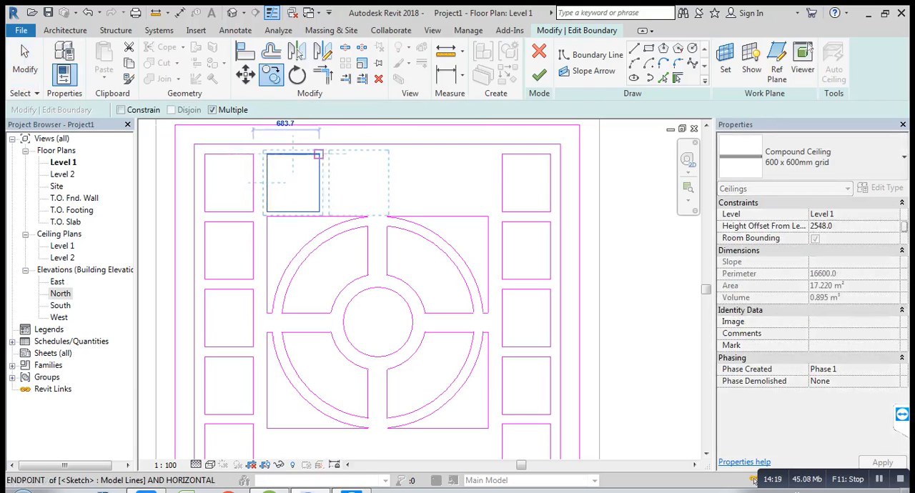
{"action": "left_click", "coordinate": [384, 154]}
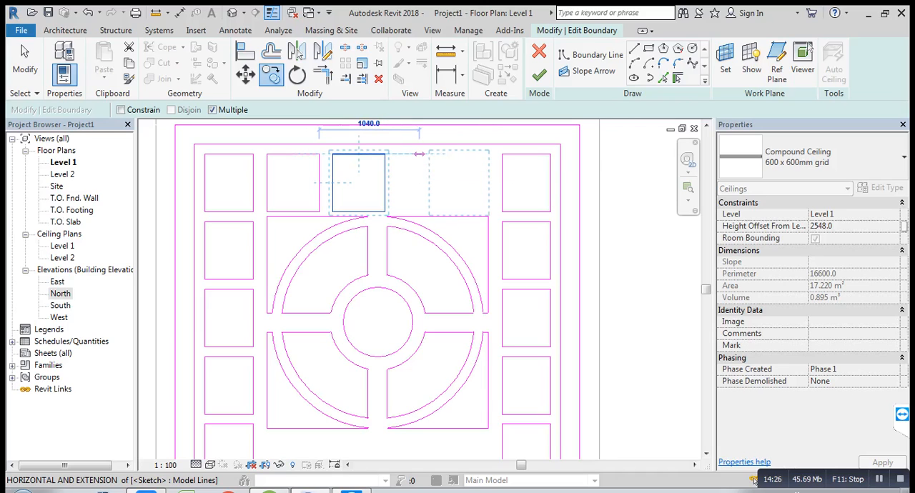
{"action": "left_click", "coordinate": [419, 153]}
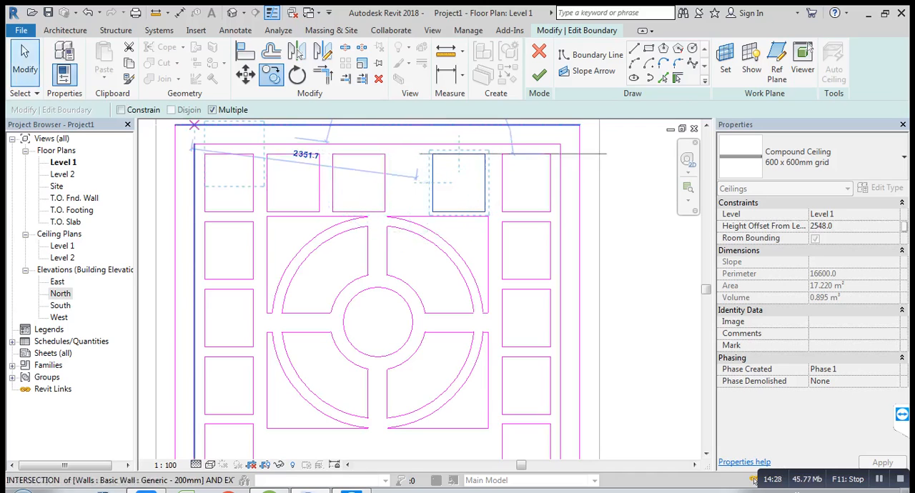
{"action": "left_click", "coordinate": [24, 61]}
Step: Stretch the right edge of the upper row's middle rectangle outward to make it 900 mm wide
{"action": "left_click", "coordinate": [385, 184]}
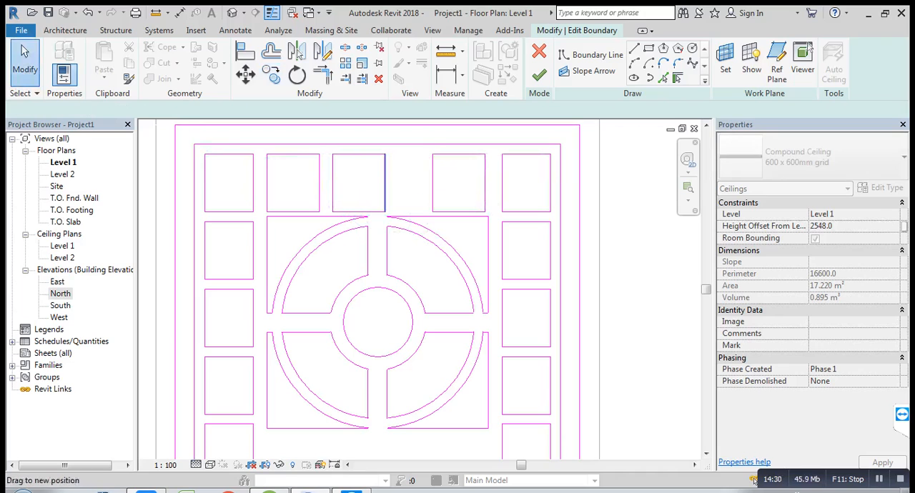
{"action": "left_click_drag", "start_coordinate": [385, 183], "coordinate": [419, 189]}
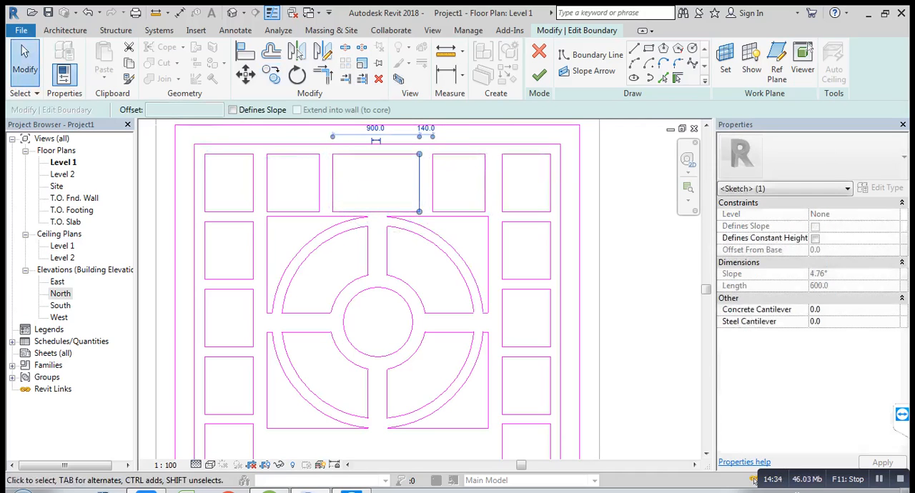
{"action": "key", "text": "Escape"}
{"action": "scroll", "coordinate": [300, 165], "scroll_direction": "down", "scroll_amount": 1}
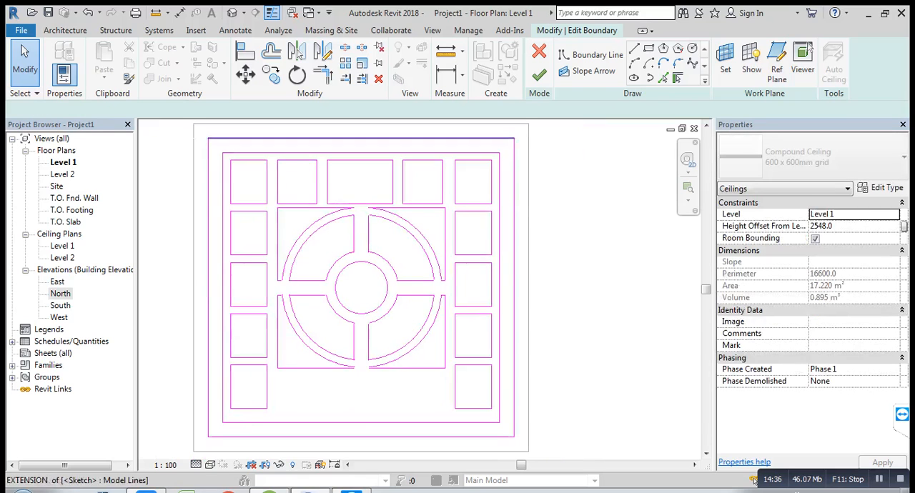
{"action": "left_click_drag", "start_coordinate": [360, 138], "coordinate": [361, 204]}
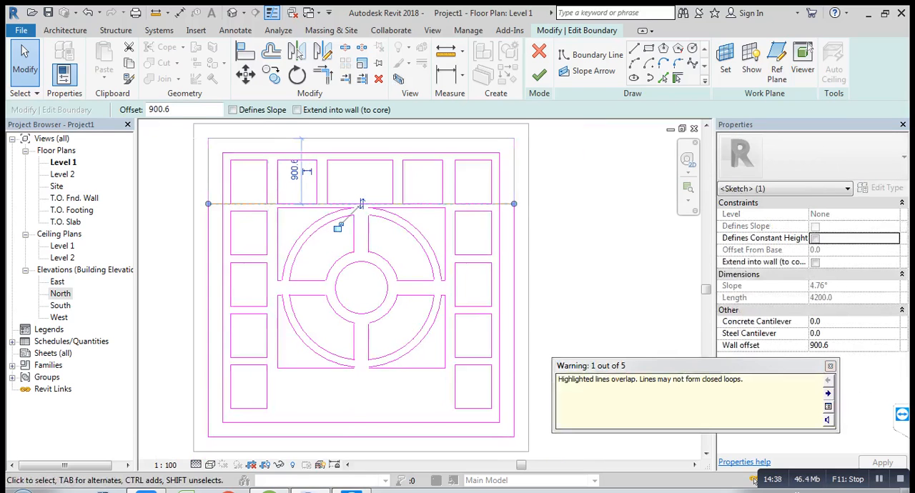
{"action": "key", "text": "ctrl+z"}
{"action": "key", "text": "Escape"}
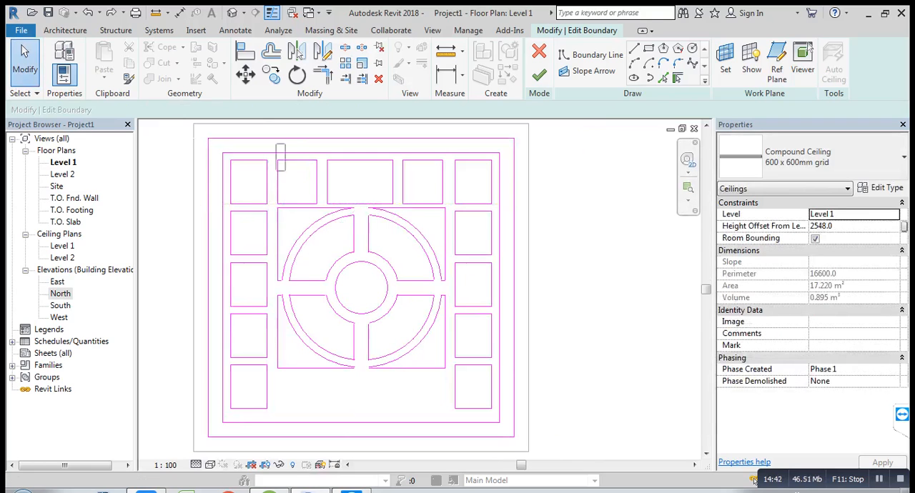
Step: Mirror a copy of the three upper rectangles below the circular pattern about a horizontal axis through the inner boundary's side midpoints
{"action": "left_click_drag", "start_coordinate": [428, 203], "coordinate": [446, 205]}
{"action": "left_click", "coordinate": [322, 52]}
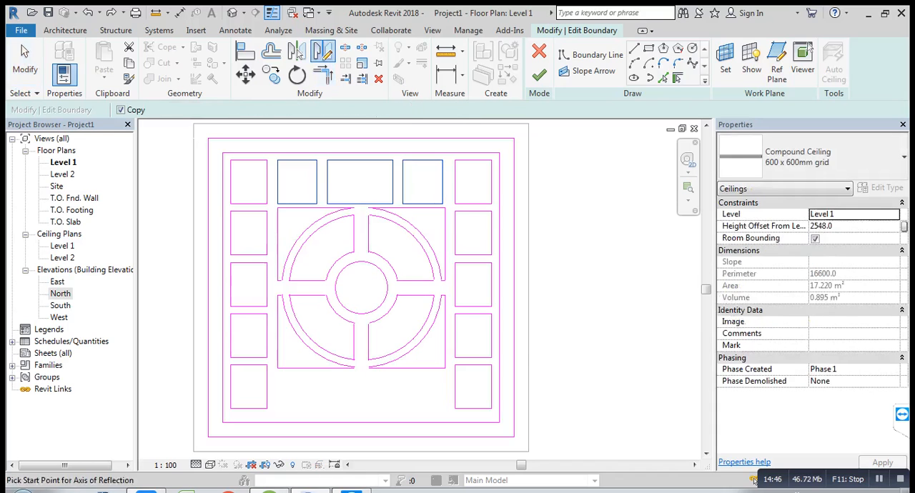
{"action": "left_click", "coordinate": [223, 281]}
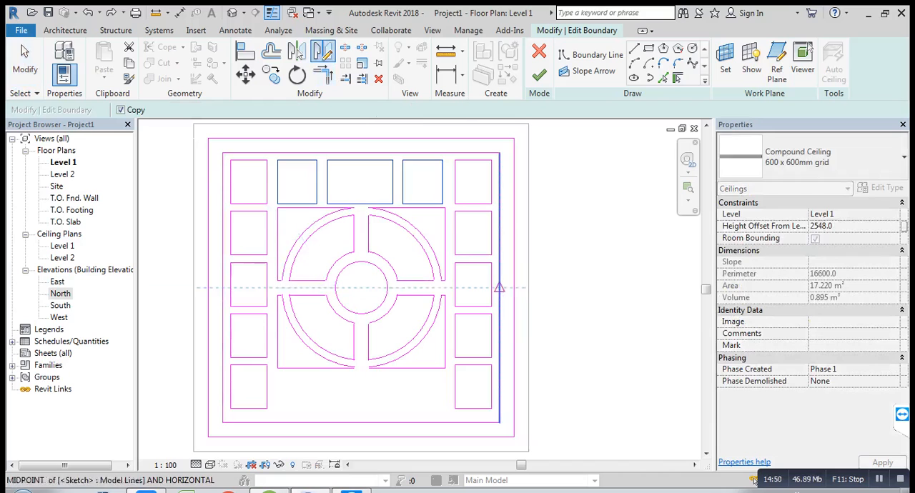
{"action": "left_click", "coordinate": [499, 287]}
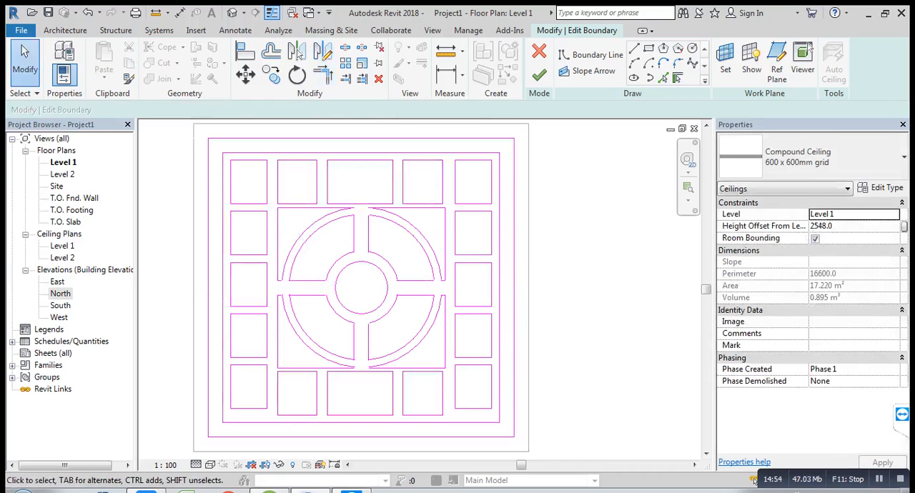
Step: Move the lower-left corner rectangle down so it lines up with the bottom row of rectangles
{"action": "scroll", "coordinate": [249, 406], "scroll_direction": "up", "scroll_amount": 1}
{"action": "middle_click_drag", "start_coordinate": [264, 423], "coordinate": [250, 383]}
{"action": "scroll", "coordinate": [250, 383], "scroll_direction": "up", "scroll_amount": 2}
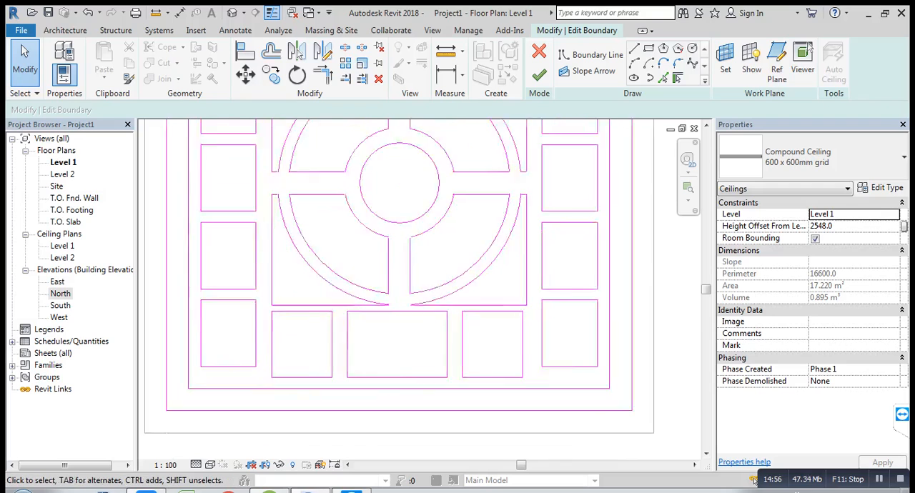
{"action": "mouse_move", "coordinate": [187, 276]}
{"action": "left_mouse_down"}
{"action": "mouse_move", "coordinate": [206, 319]}
{"action": "mouse_move", "coordinate": [269, 372]}
{"action": "left_mouse_up"}
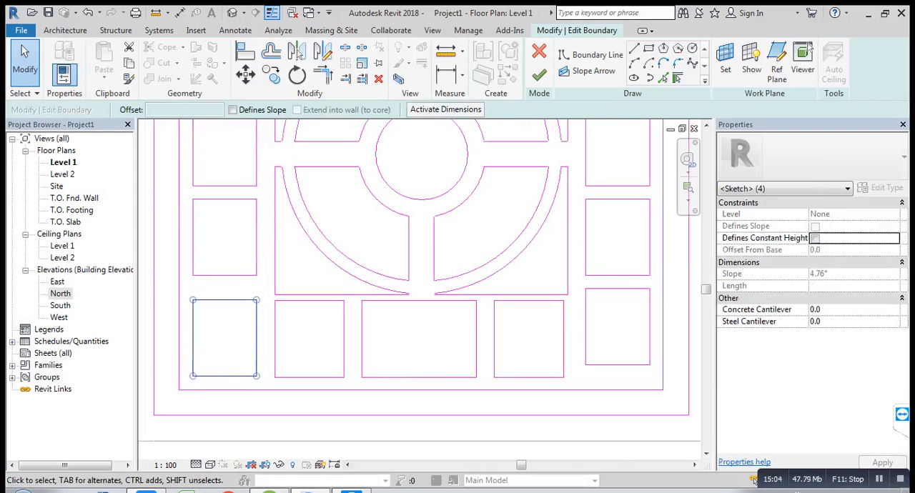
{"action": "left_click", "coordinate": [256, 338]}
{"action": "scroll", "coordinate": [256, 338], "scroll_direction": "down", "scroll_amount": 2}
{"action": "middle_click_drag", "start_coordinate": [255, 338], "coordinate": [210, 350]}
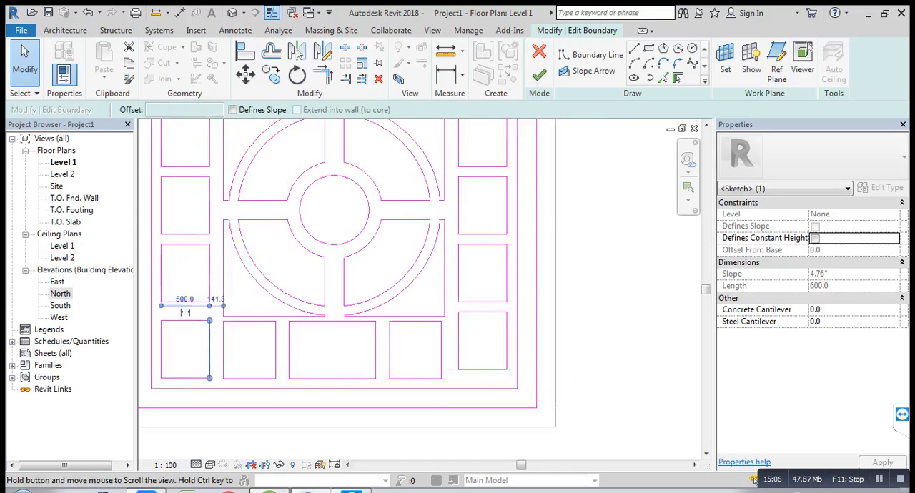
Step: Move the lower-right corner rectangle down so it lines up with the bottom row of rectangles
{"action": "middle_click_drag", "start_coordinate": [595, 398], "coordinate": [514, 398]}
{"action": "scroll", "coordinate": [514, 399], "scroll_direction": "up", "scroll_amount": 1}
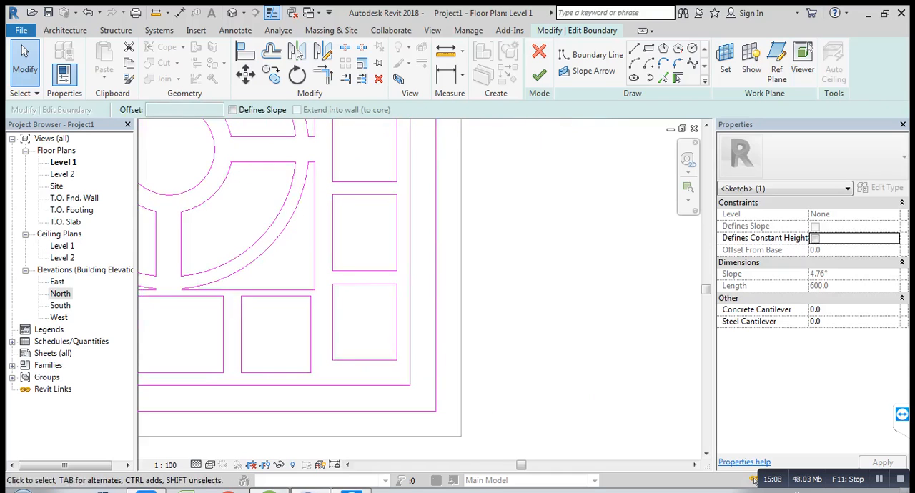
{"action": "left_click_drag", "start_coordinate": [325, 276], "coordinate": [403, 368]}
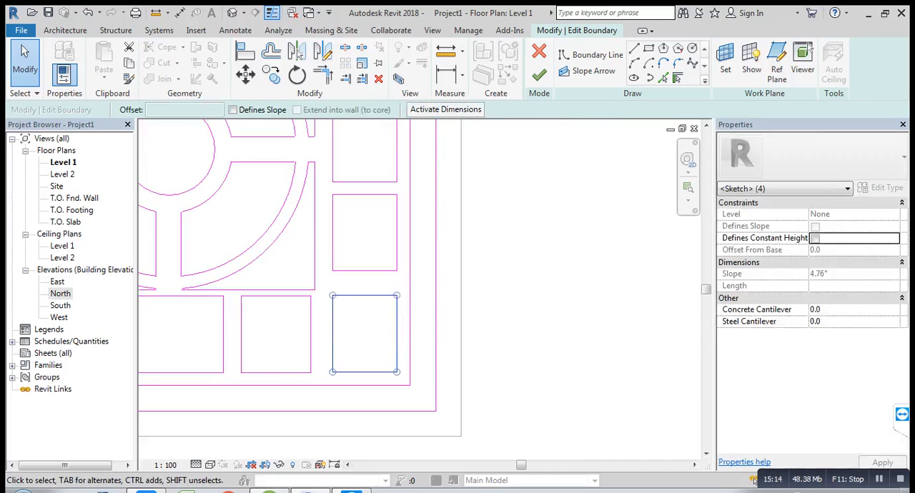
{"action": "key", "text": "Escape"}
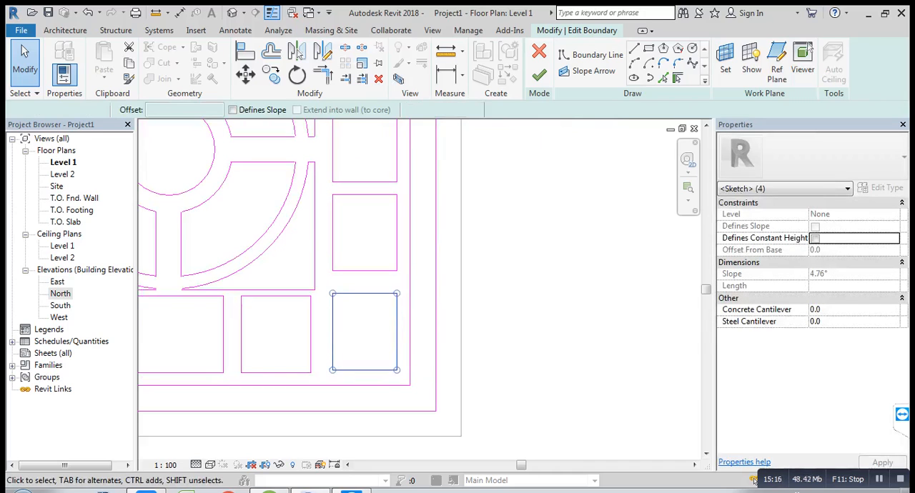
Step: Finish the ceiling boundary edit and open the default 3D view
{"action": "key", "text": "z"}
{"action": "key", "text": "f"}
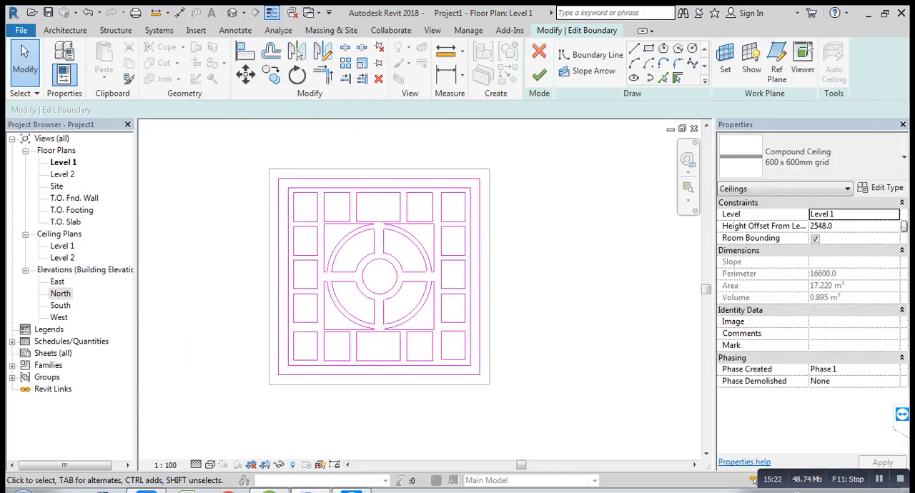
{"action": "left_click", "coordinate": [539, 74]}
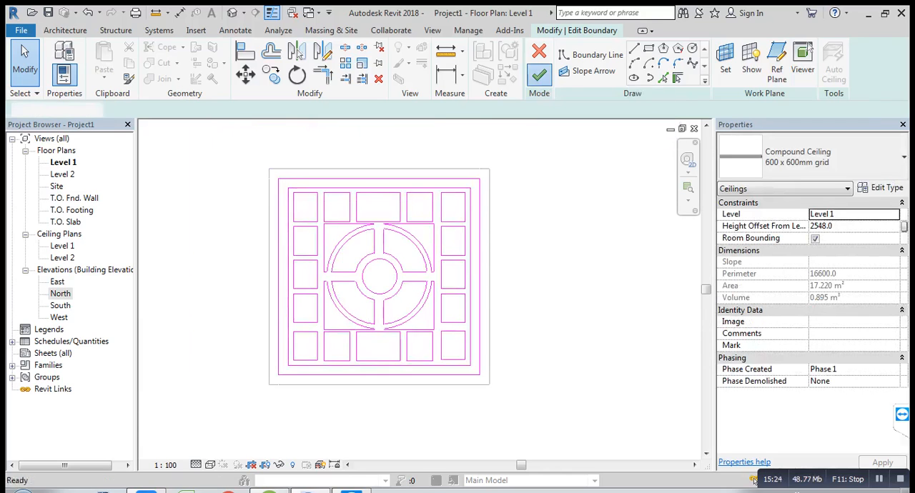
{"action": "key", "text": "Escape"}
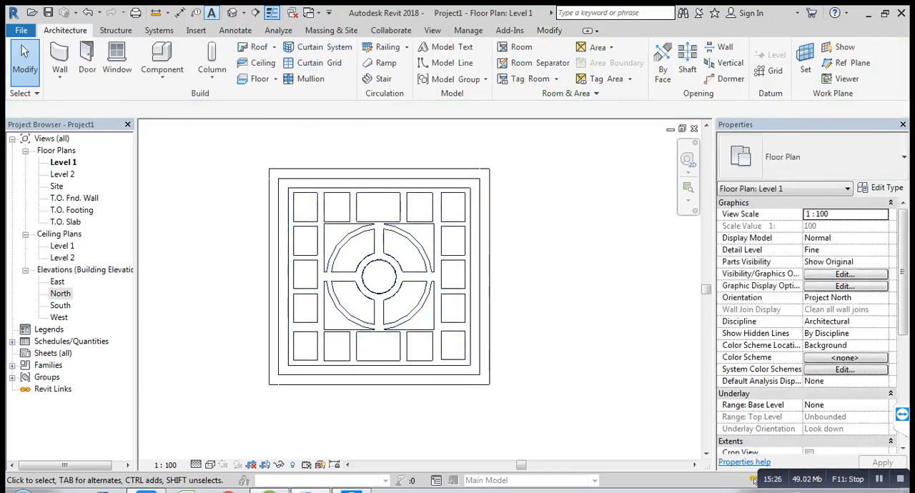
{"action": "left_click", "coordinate": [233, 12]}
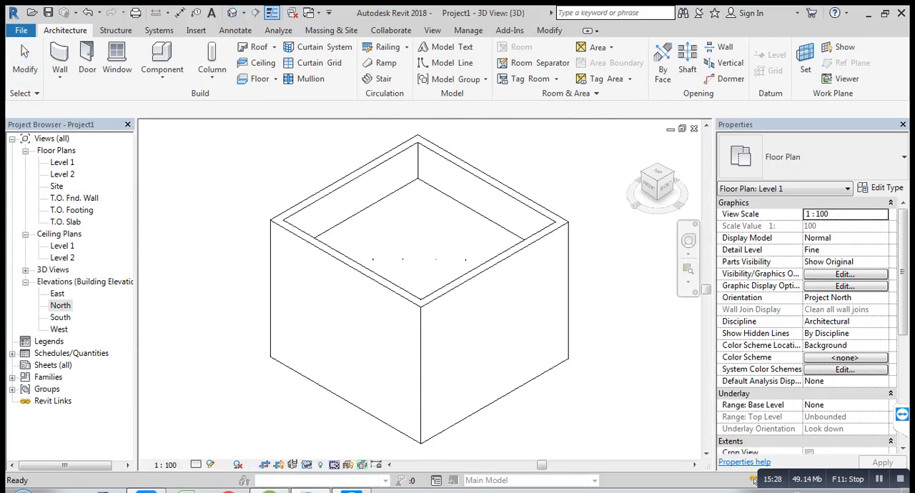
Step: Set the 3D view to Fine detail and change its visual style to Wireframe and finally to Shaded
{"action": "left_click", "coordinate": [165, 465]}
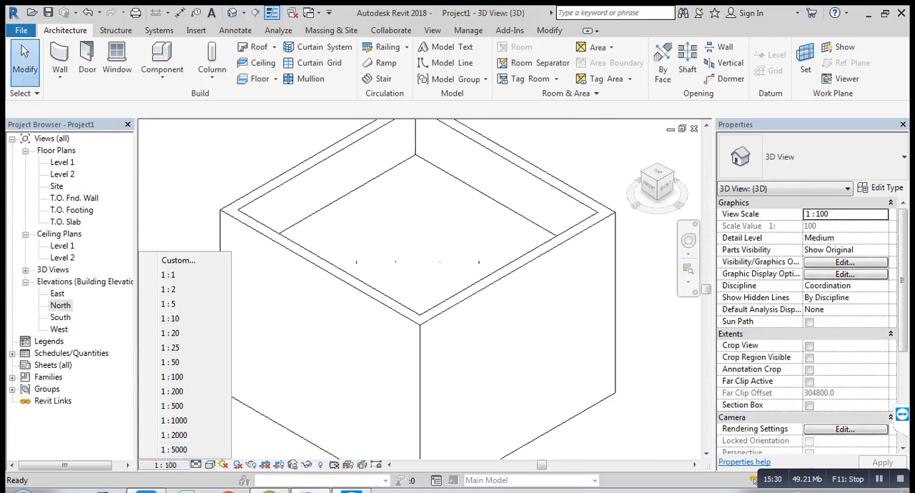
{"action": "left_click", "coordinate": [196, 464]}
{"action": "left_click", "coordinate": [218, 449]}
{"action": "left_click", "coordinate": [210, 465]}
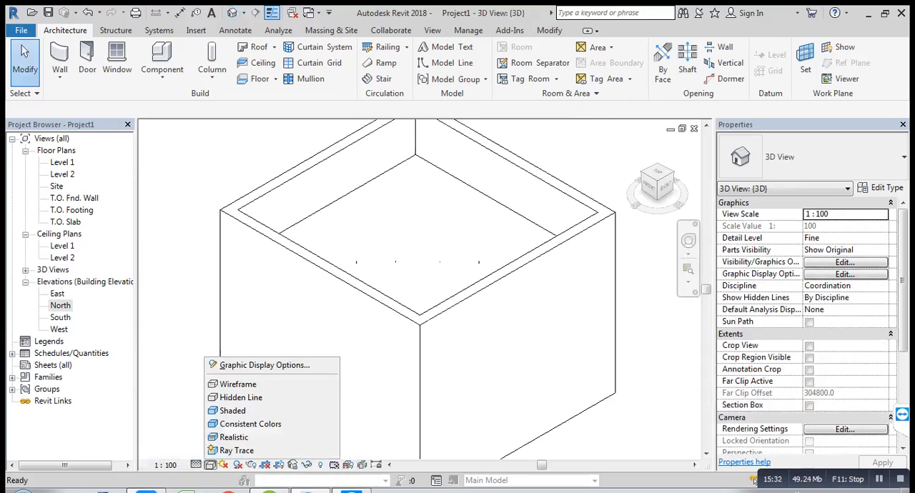
{"action": "left_click", "coordinate": [238, 384]}
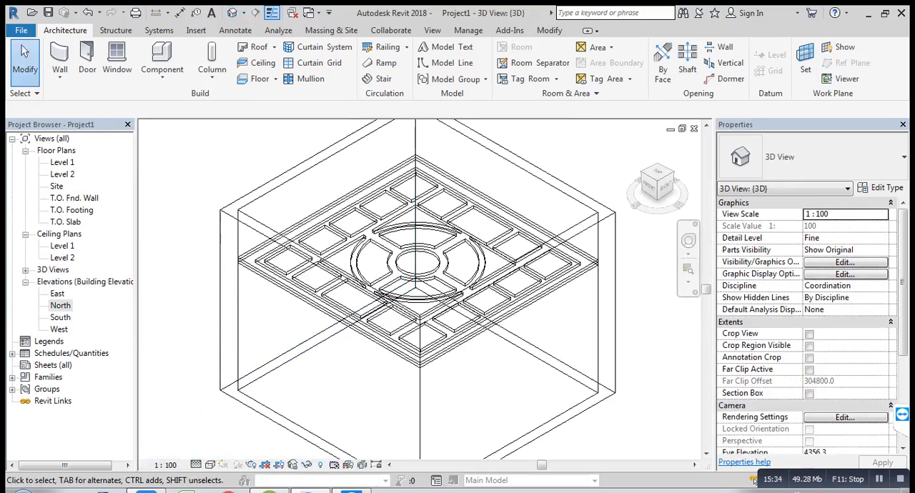
{"action": "left_click", "coordinate": [210, 464]}
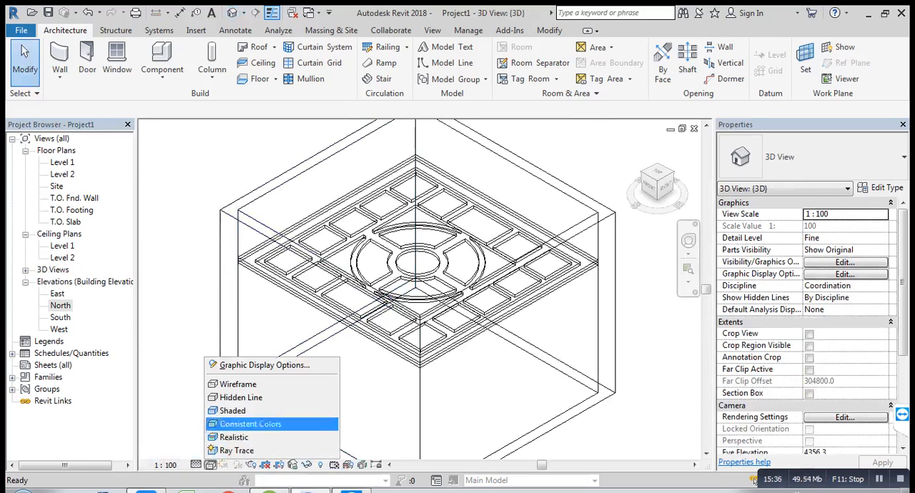
{"action": "left_click", "coordinate": [236, 410]}
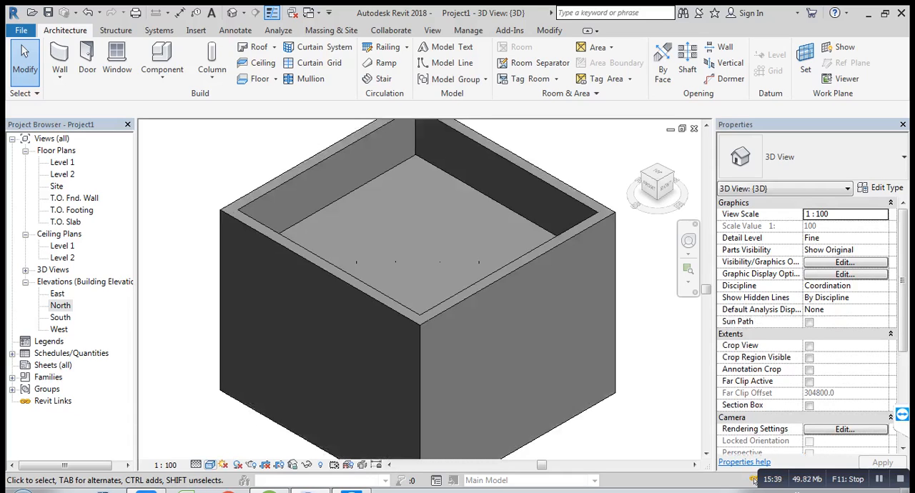
Step: Open the North elevation and examine the stacked ceilings in profile
{"action": "double_click", "coordinate": [60, 306]}
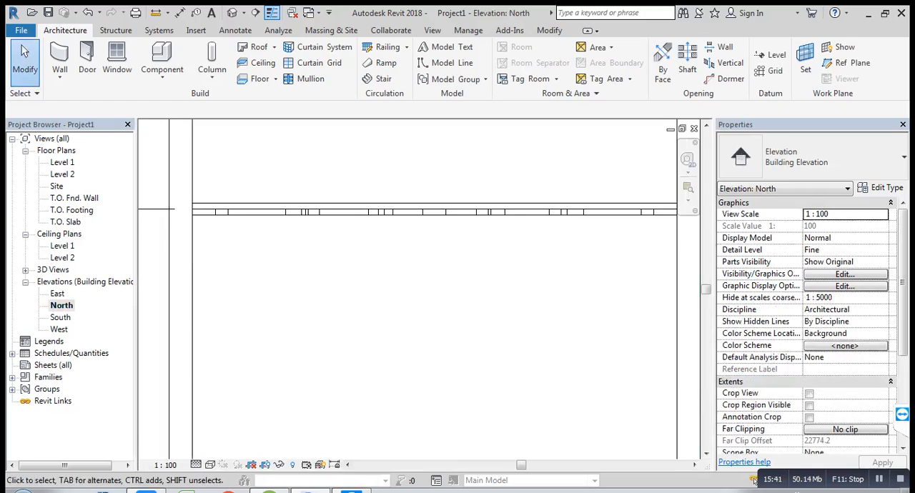
{"action": "scroll", "coordinate": [343, 240], "scroll_direction": "up", "scroll_amount": 5}
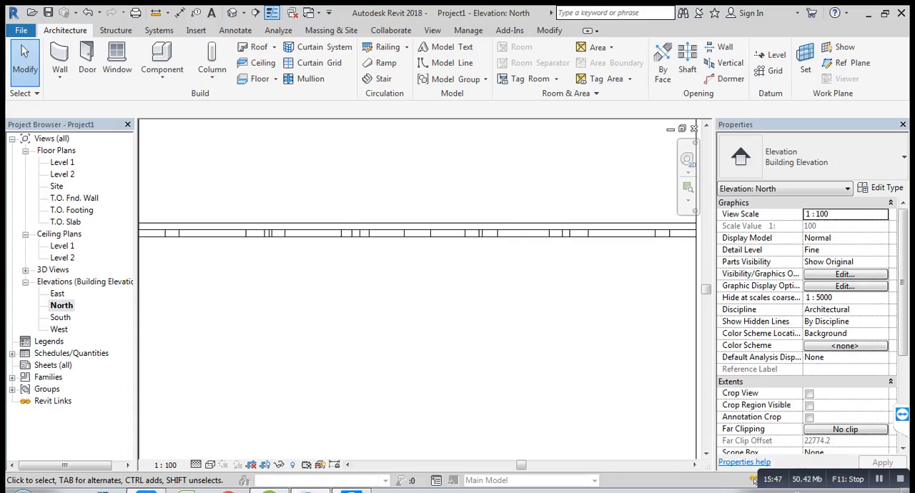
Step: Return to the 3D view and temporarily hide the room's front wall to expose the ceilings
{"action": "left_click", "coordinate": [232, 12]}
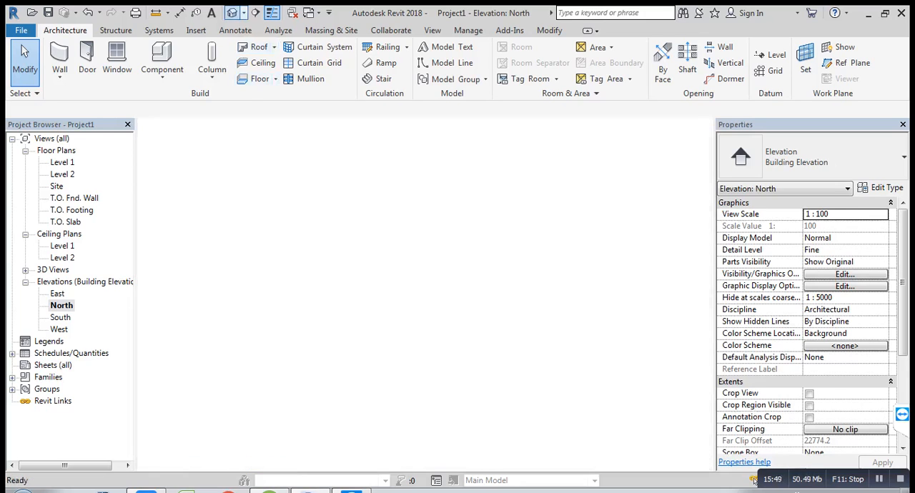
{"action": "middle_click_drag", "start_coordinate": [311, 197], "coordinate": [285, 212]}
{"action": "scroll", "coordinate": [329, 185], "scroll_direction": "down", "scroll_amount": 1}
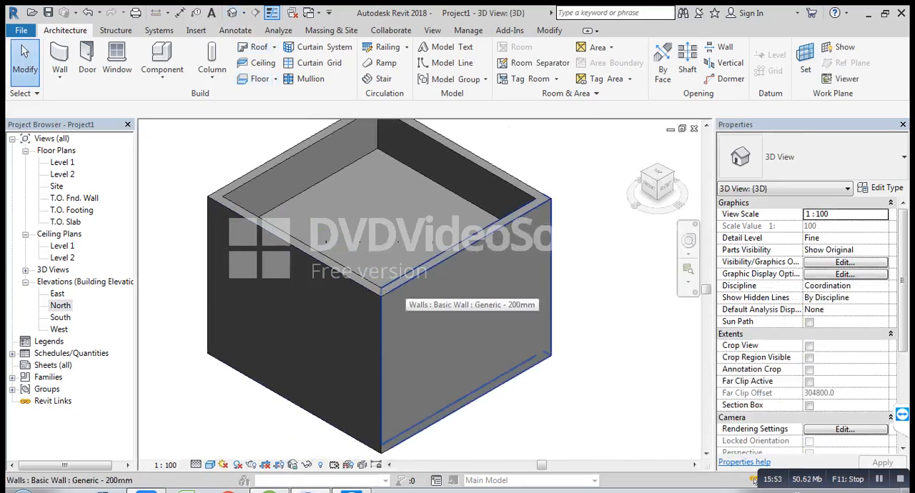
{"action": "middle_click_drag", "start_coordinate": [407, 314], "coordinate": [500, 315], "text": "shift"}
{"action": "left_click", "coordinate": [500, 316]}
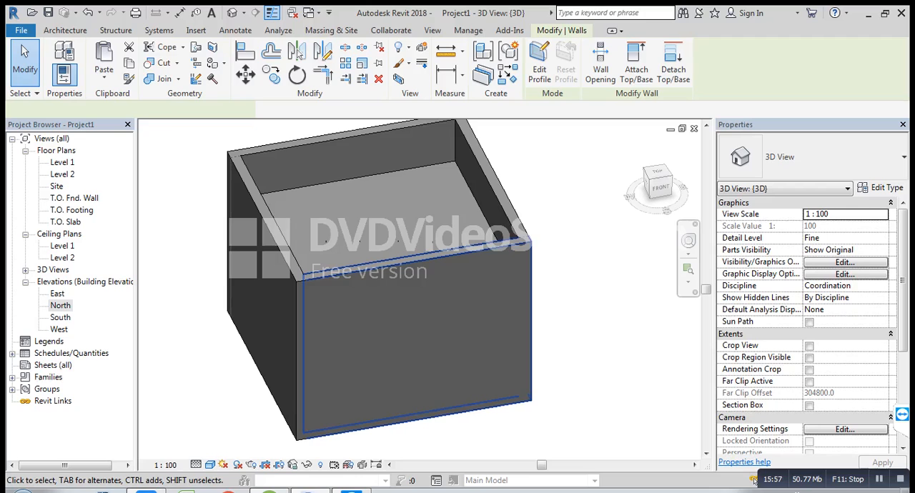
{"action": "key", "text": "h"}
{"action": "key", "text": "h"}
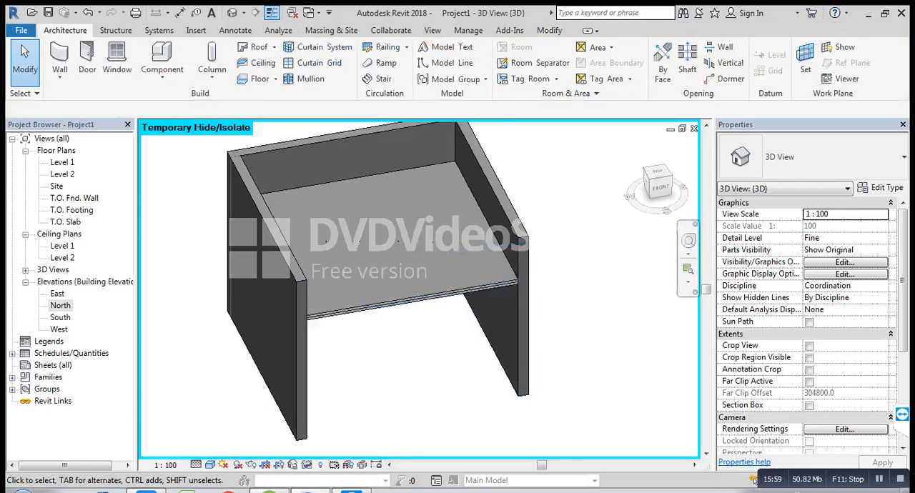
Step: Examine the cut circular and rectangular pattern on the ceiling's underside from below in the 3D view
{"action": "middle_click_drag", "start_coordinate": [500, 315], "coordinate": [420, 209], "text": "shift"}
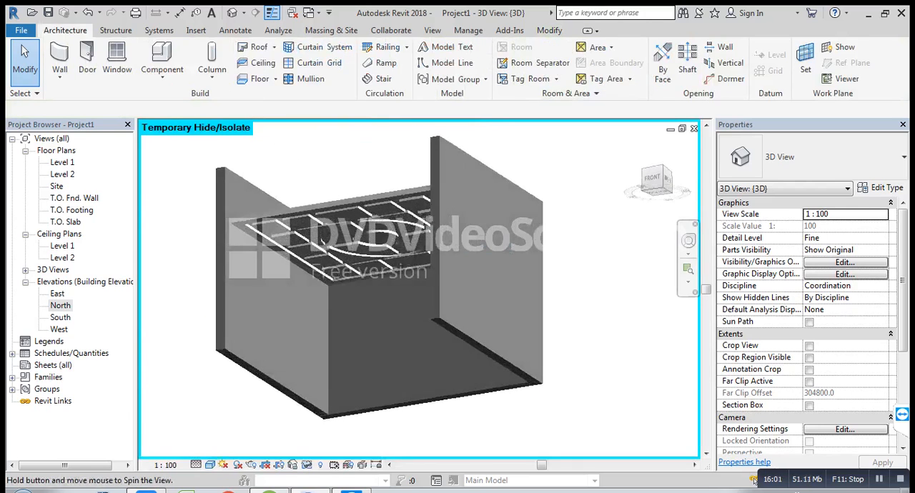
{"action": "scroll", "coordinate": [395, 247], "scroll_direction": "up", "scroll_amount": 2}
{"action": "middle_click_drag", "start_coordinate": [396, 247], "coordinate": [492, 272], "text": "shift"}
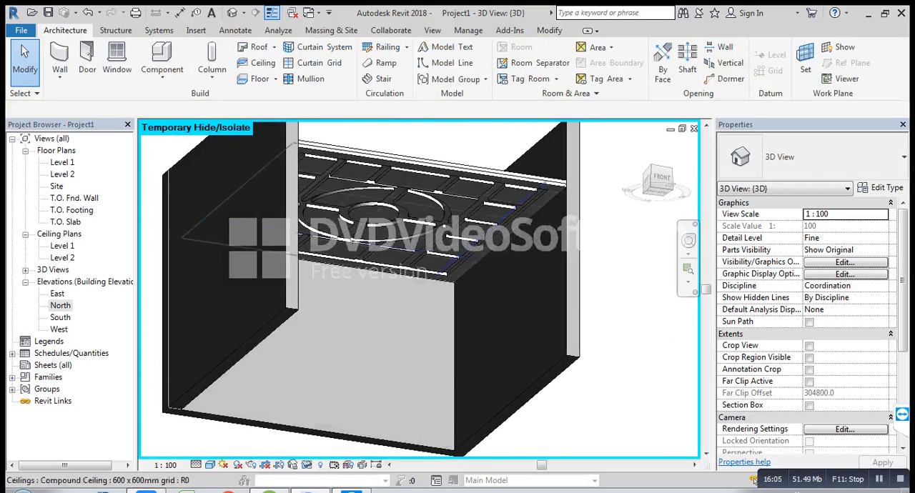
{"action": "scroll", "coordinate": [418, 268], "scroll_direction": "up", "scroll_amount": 2}
{"action": "middle_click_drag", "start_coordinate": [418, 268], "coordinate": [486, 226], "text": "shift"}
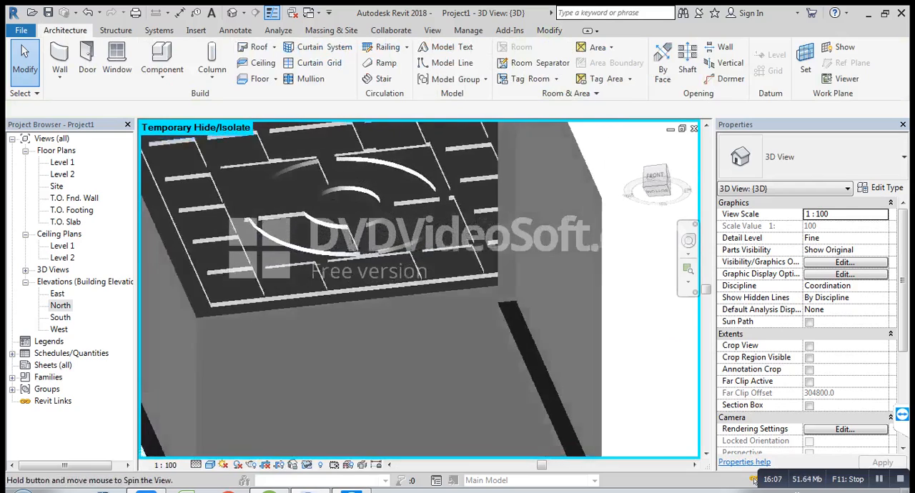
{"action": "middle_click_drag", "start_coordinate": [411, 207], "coordinate": [450, 261], "text": "shift"}
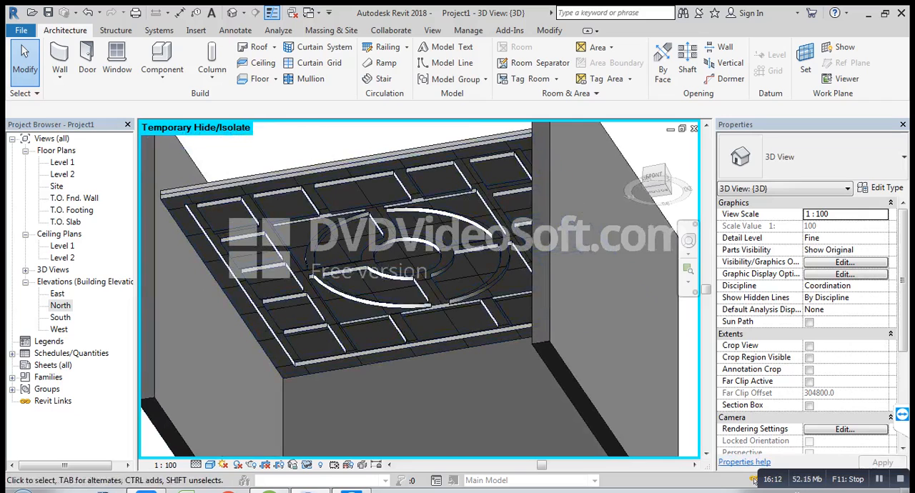
{"action": "left_click", "coordinate": [443, 265]}
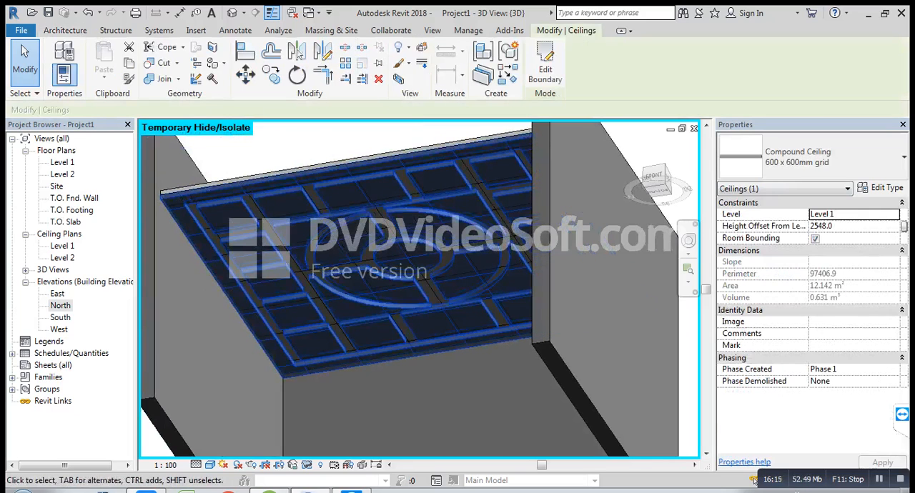
{"action": "left_click", "coordinate": [811, 157]}
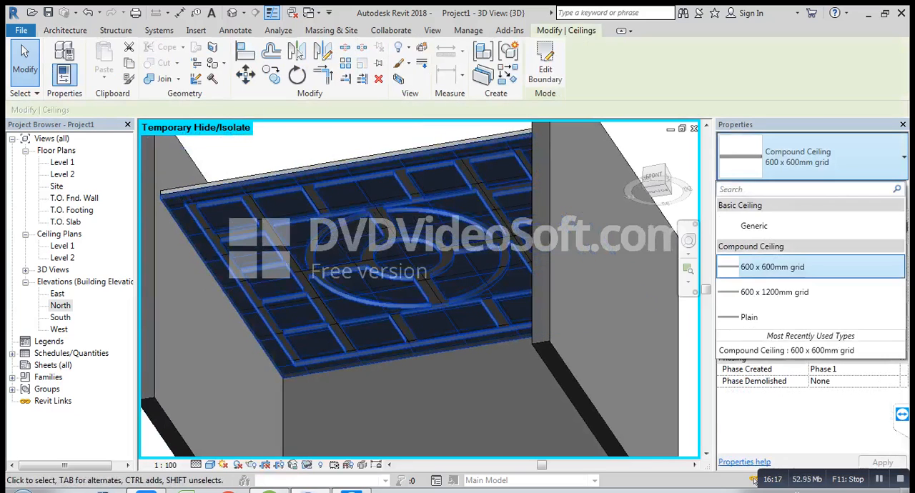
{"action": "left_click", "coordinate": [779, 316]}
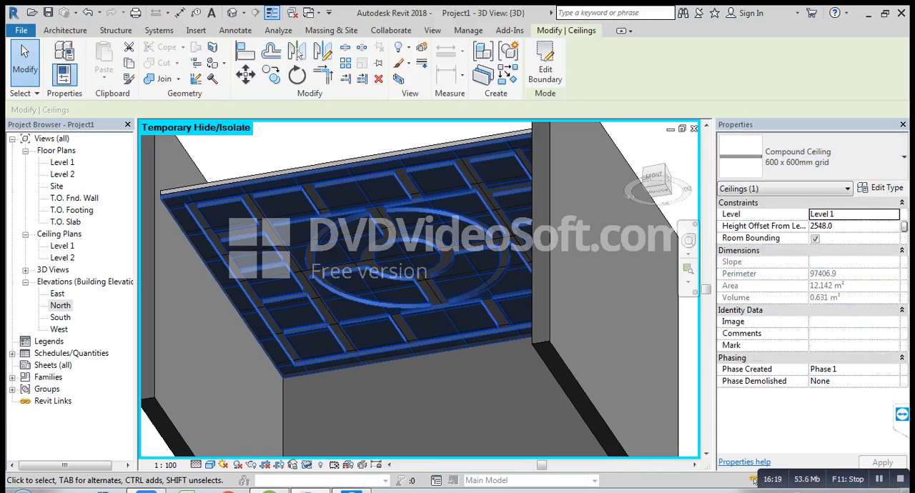
{"action": "key", "text": "Escape"}
{"action": "scroll", "coordinate": [473, 410], "scroll_direction": "down", "scroll_amount": 2}
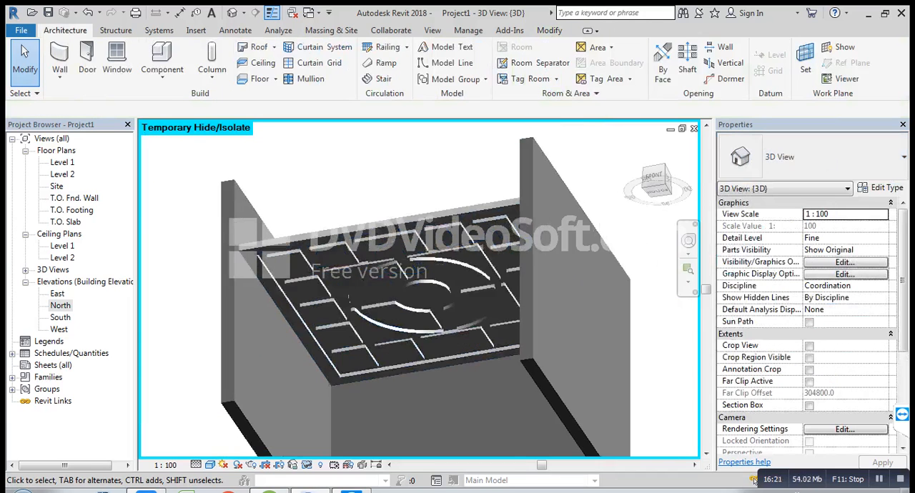
Step: Change the lower patterned ceiling's type from 600 x 600mm grid to Compound Ceiling Plain
{"action": "scroll", "coordinate": [315, 276], "scroll_direction": "up", "scroll_amount": 3}
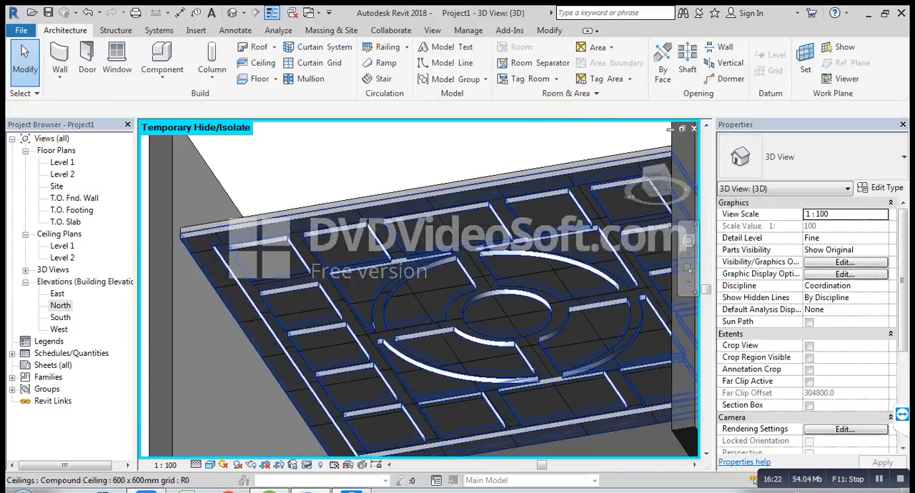
{"action": "left_click", "coordinate": [422, 300]}
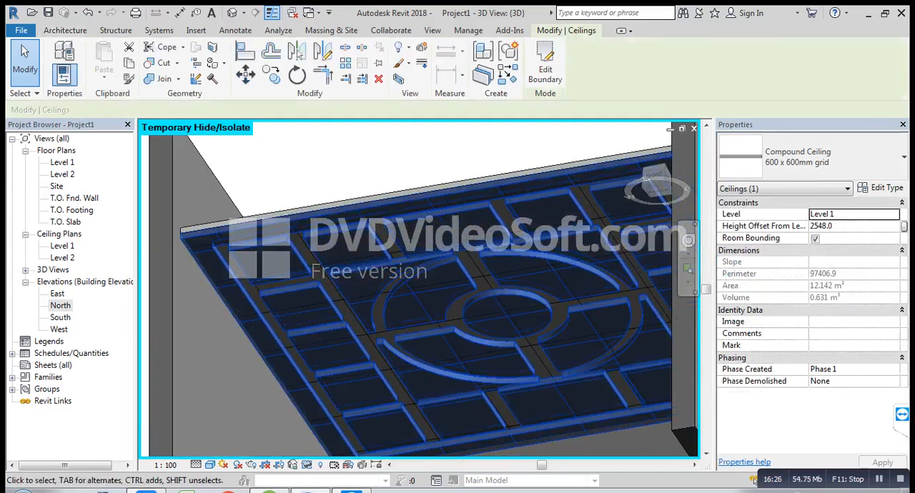
{"action": "left_click", "coordinate": [811, 157]}
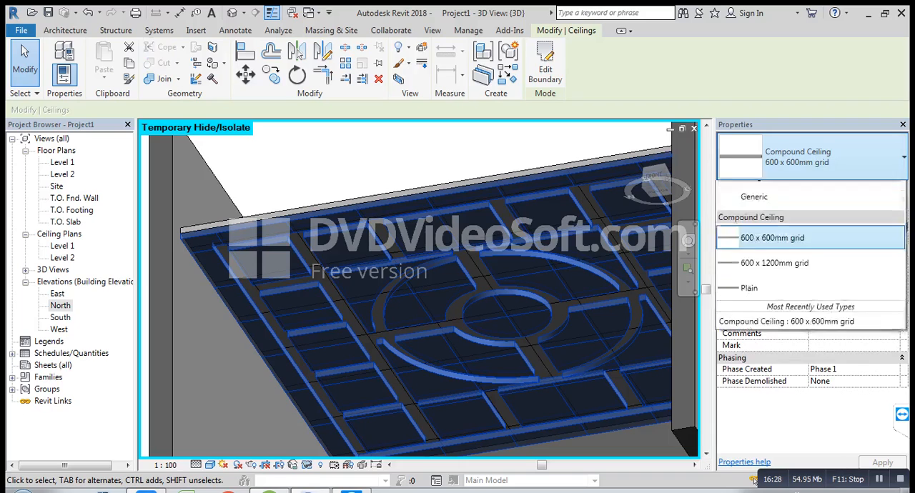
{"action": "left_click", "coordinate": [811, 158]}
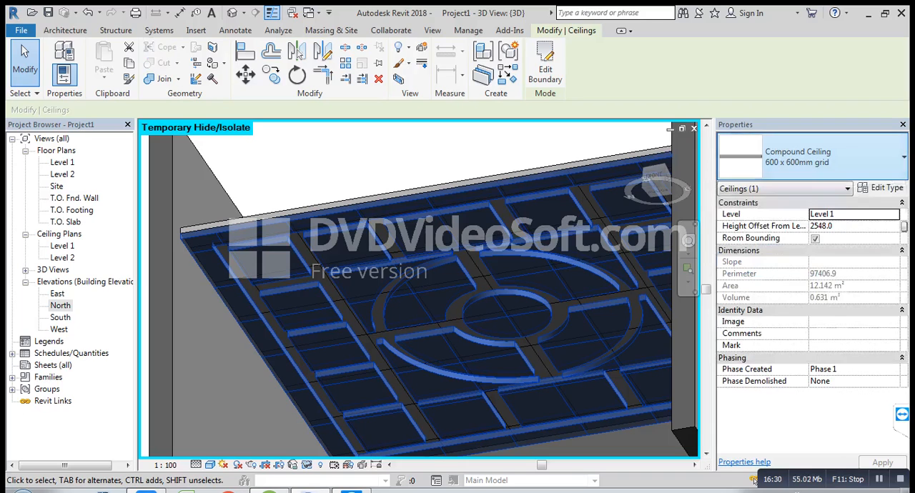
{"action": "left_click", "coordinate": [811, 157]}
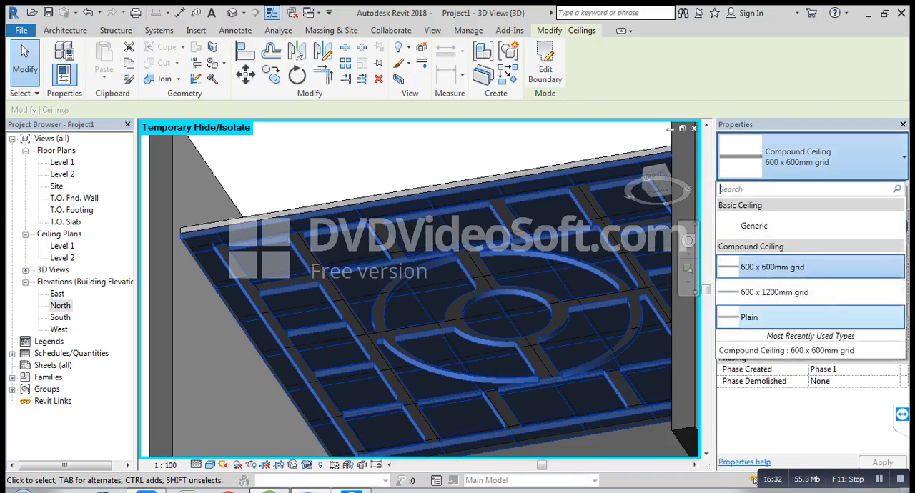
{"action": "left_click", "coordinate": [749, 317]}
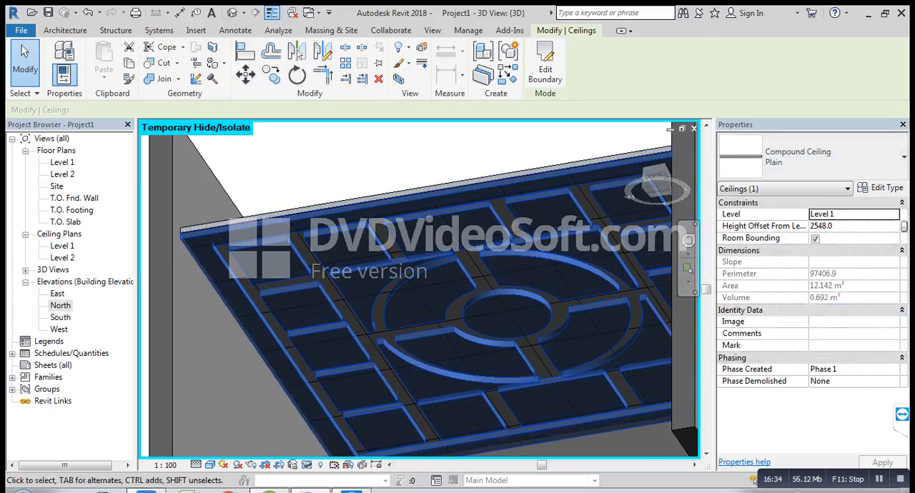
{"action": "key", "text": "Escape"}
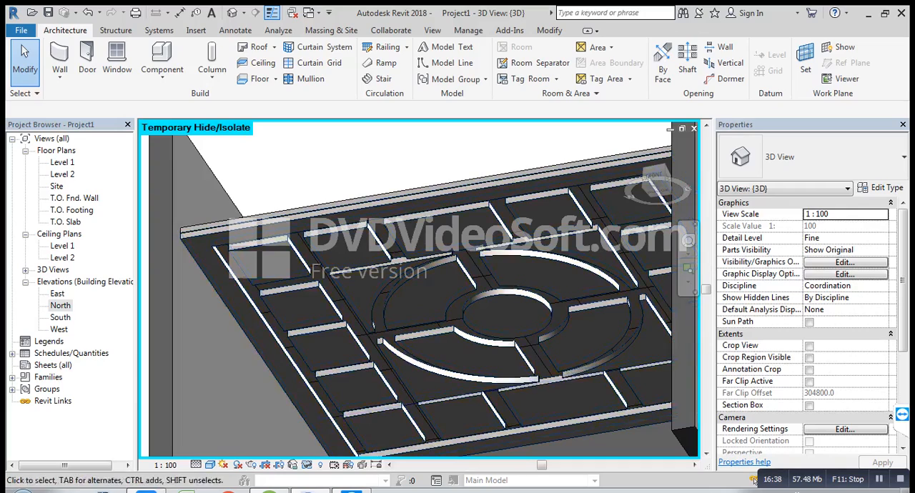
Step: Change the type of the upper ceiling, exposed through the cut pattern, to Compound Ceiling Plain
{"action": "middle_click_drag", "start_coordinate": [443, 325], "coordinate": [434, 292]}
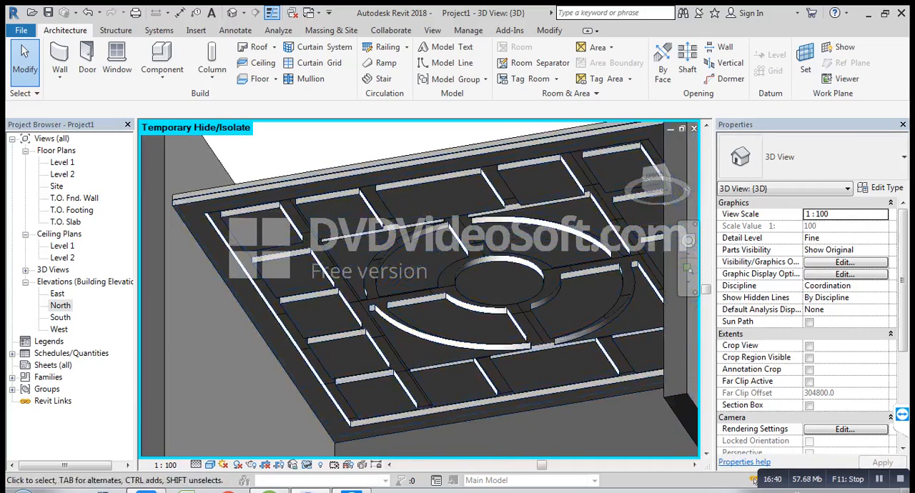
{"action": "left_click", "coordinate": [523, 312]}
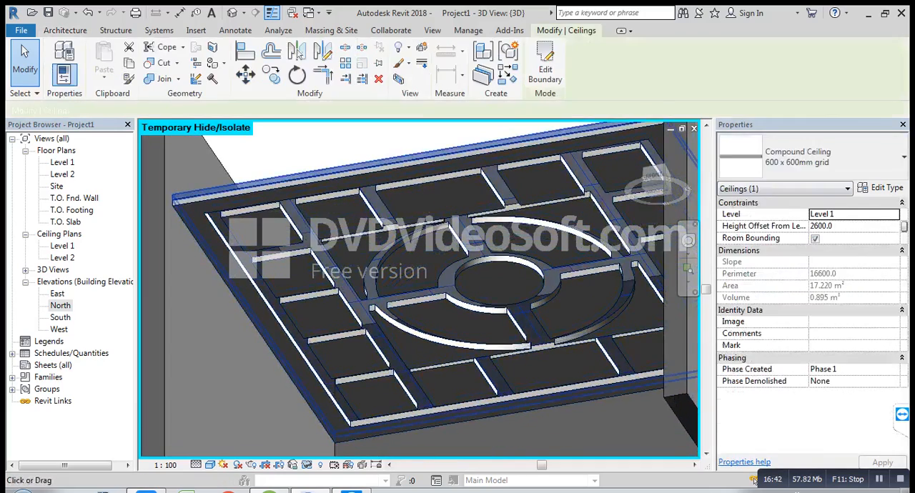
{"action": "left_click", "coordinate": [811, 157]}
{"action": "left_click", "coordinate": [749, 317]}
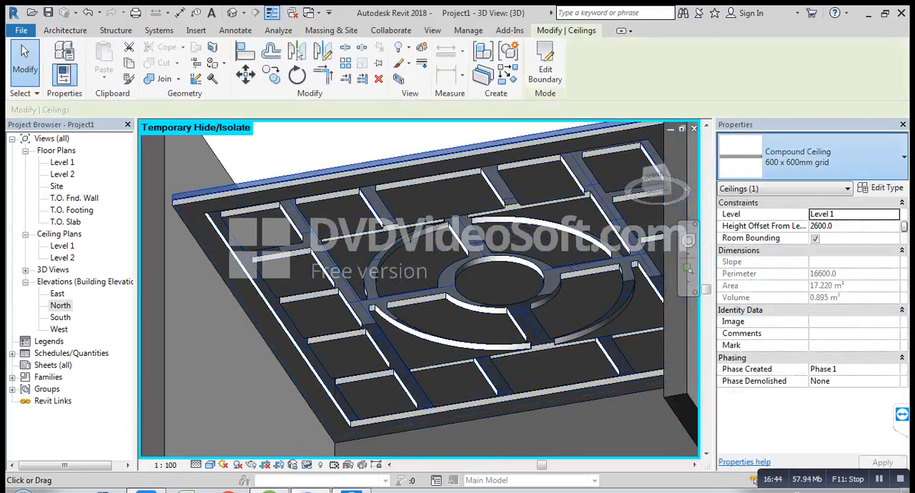
{"action": "key", "text": "Escape"}
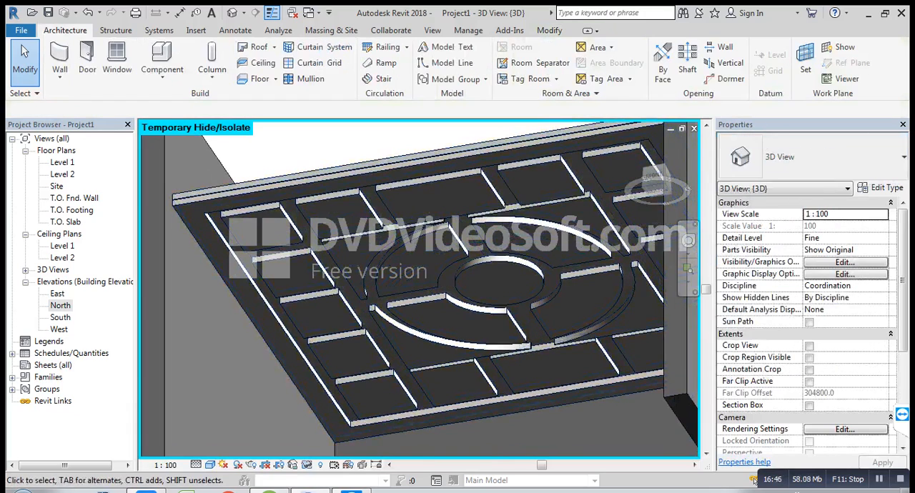
Step: Start the Paint tool and paint the upper ceiling's exposed underside with the Blue, Solid material
{"action": "middle_click_drag", "start_coordinate": [529, 296], "coordinate": [482, 262]}
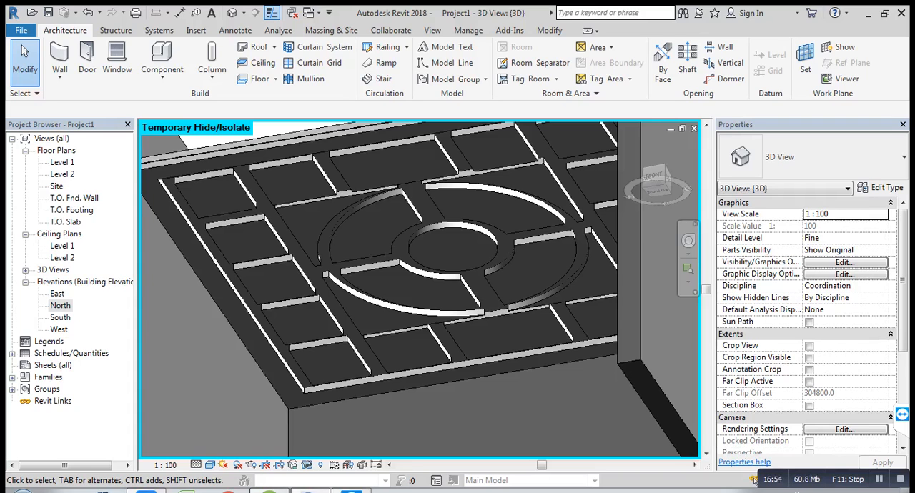
{"action": "scroll", "coordinate": [465, 357], "scroll_direction": "down", "scroll_amount": 3}
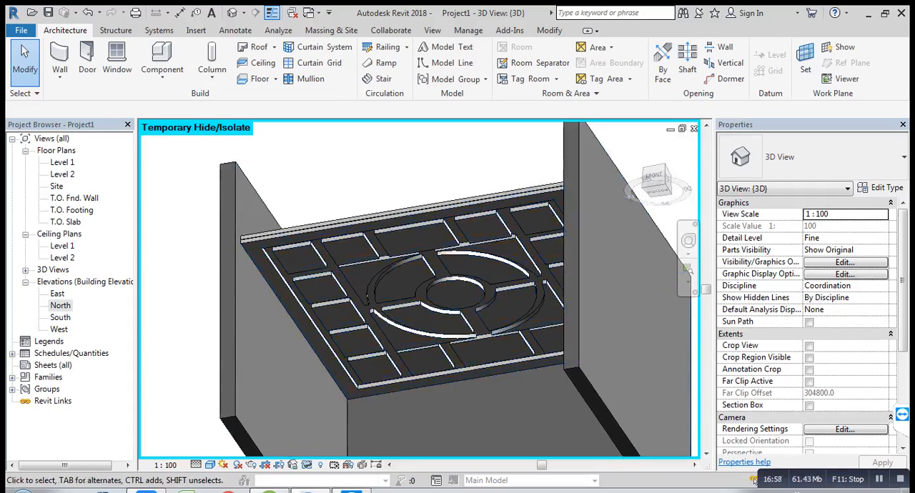
{"action": "mouse_move", "coordinate": [458, 315]}
{"action": "middle_mouse_down", "text": "shift"}
{"action": "mouse_move", "coordinate": [462, 364]}
{"action": "mouse_move", "coordinate": [457, 307]}
{"action": "middle_mouse_up", "text": "shift"}
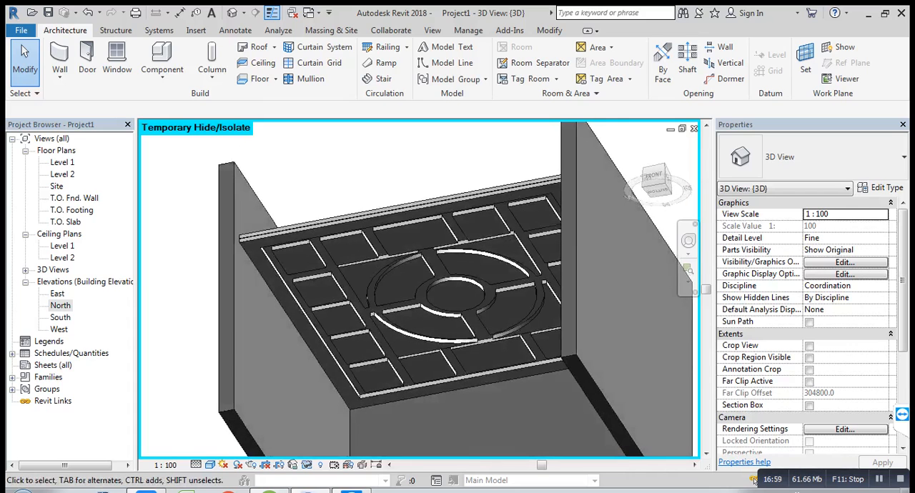
{"action": "scroll", "coordinate": [390, 184], "scroll_direction": "up", "scroll_amount": 1}
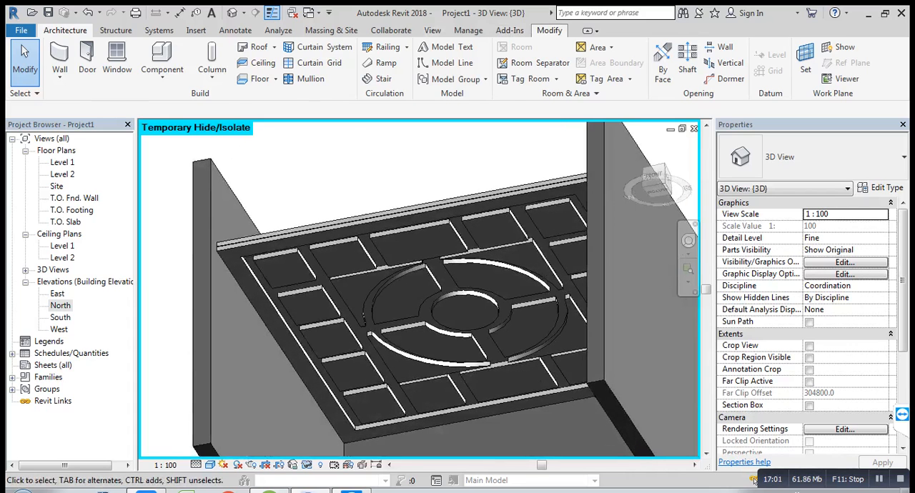
{"action": "left_click", "coordinate": [549, 30]}
{"action": "middle_click_drag", "start_coordinate": [429, 236], "coordinate": [401, 231]}
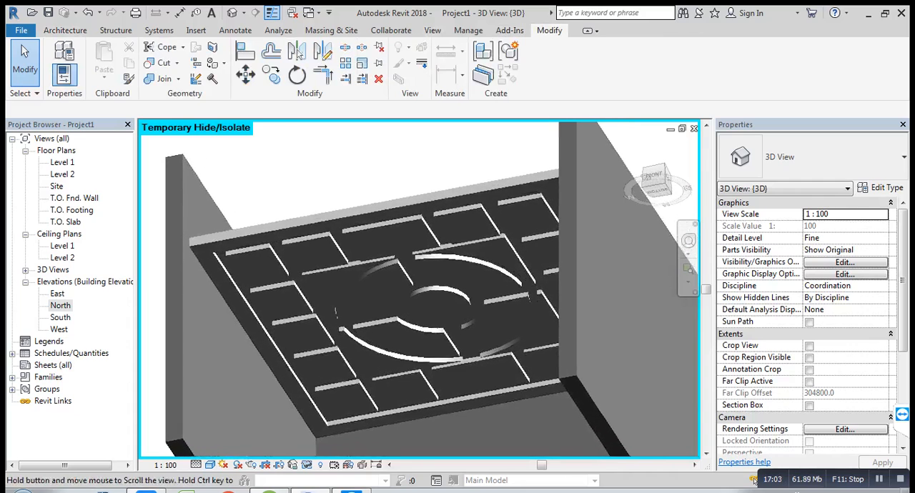
{"action": "left_click", "coordinate": [223, 63]}
{"action": "left_click", "coordinate": [240, 83]}
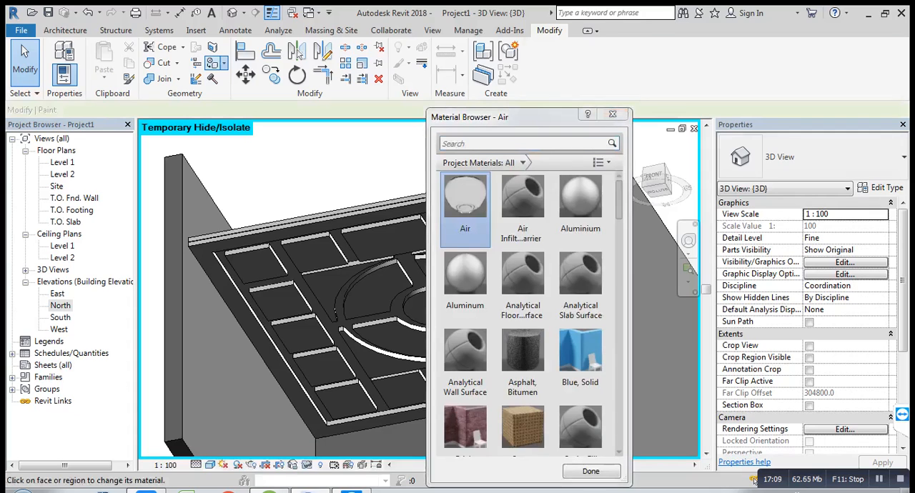
{"action": "scroll", "coordinate": [529, 343], "scroll_direction": "down", "scroll_amount": 1}
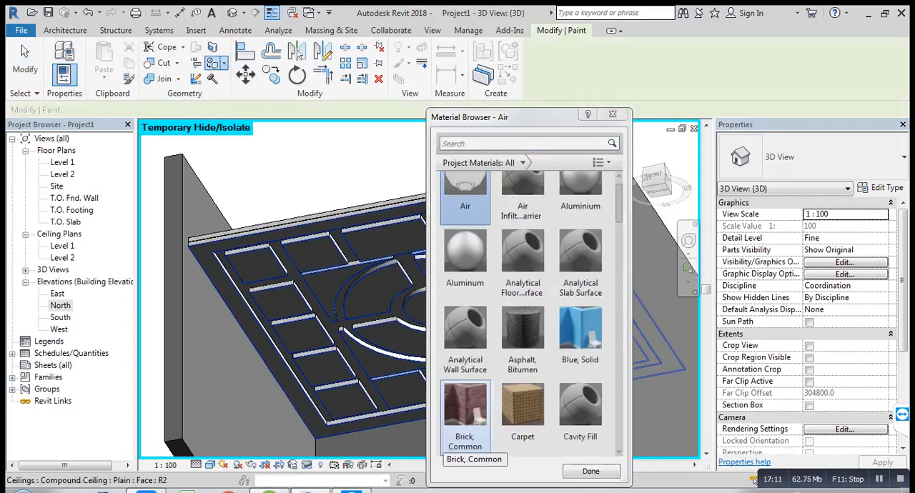
{"action": "left_click", "coordinate": [579, 343]}
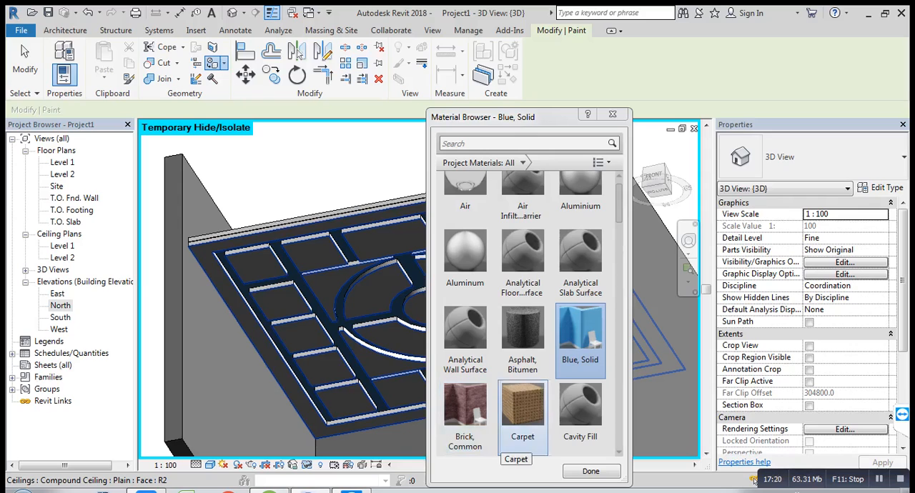
Step: Try the Cherry and Copper materials as paint on the lower patterned ceiling's underside
{"action": "left_click_drag", "start_coordinate": [619, 204], "coordinate": [619, 233]}
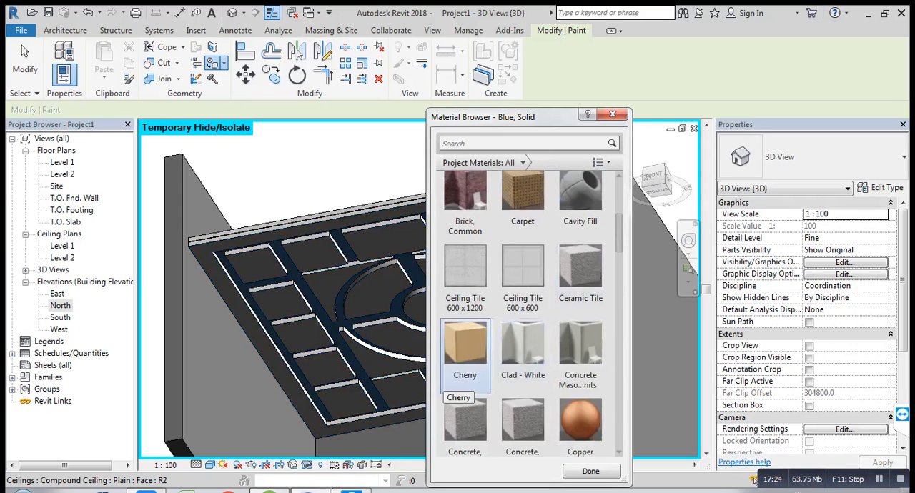
{"action": "left_click", "coordinate": [450, 375]}
{"action": "left_click", "coordinate": [386, 245]}
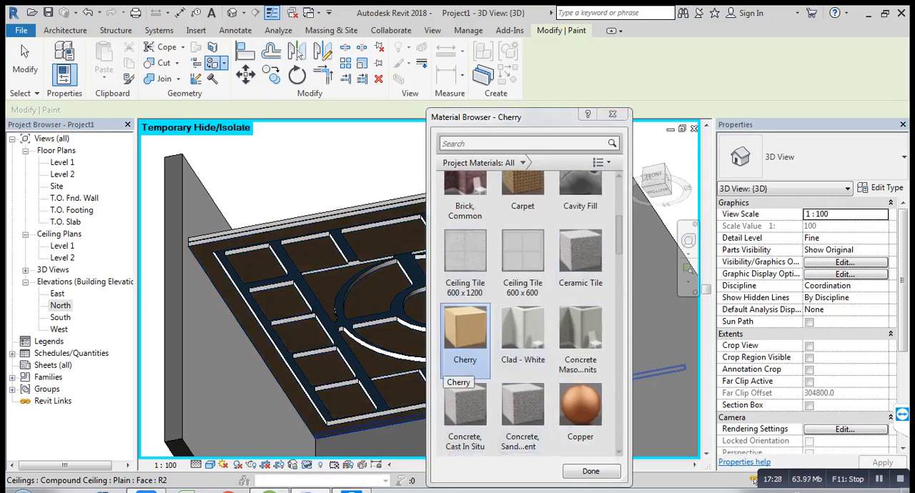
{"action": "left_click", "coordinate": [580, 408]}
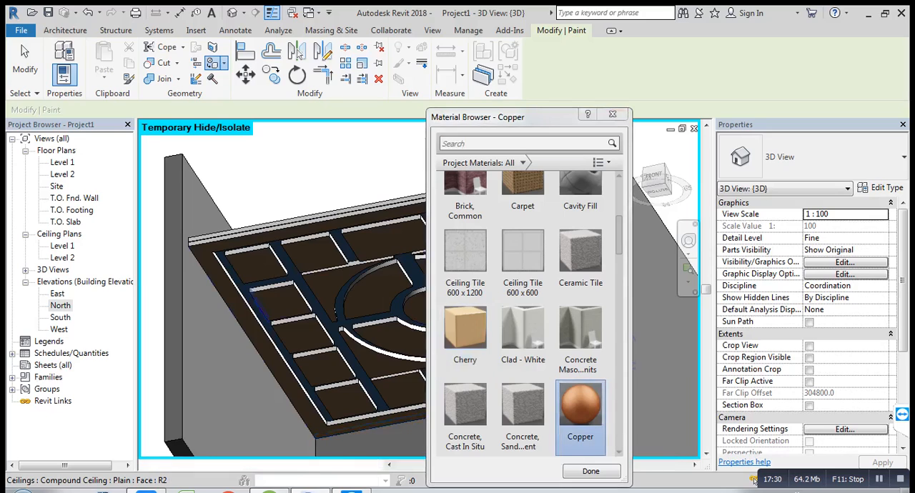
{"action": "left_click", "coordinate": [375, 361]}
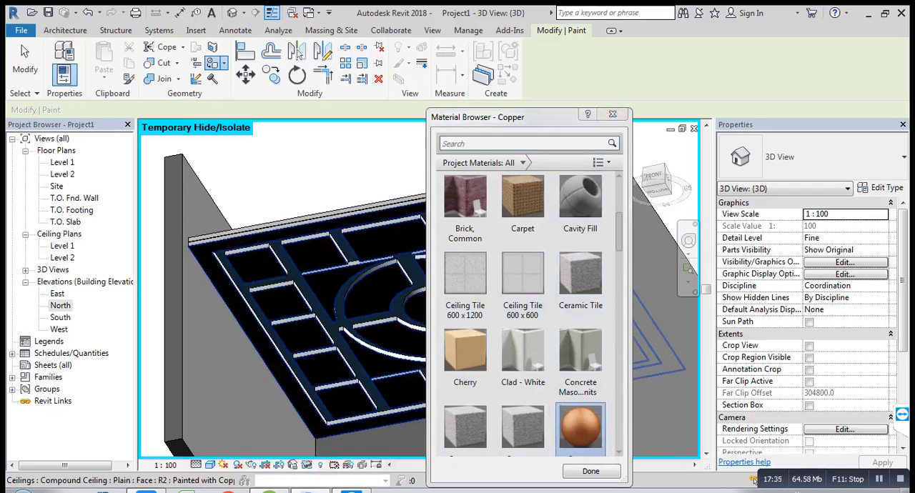
Step: Paint the lower patterned ceiling's underside with the Default Mass Exterior Wall material
{"action": "left_click_drag", "start_coordinate": [619, 232], "coordinate": [619, 245]}
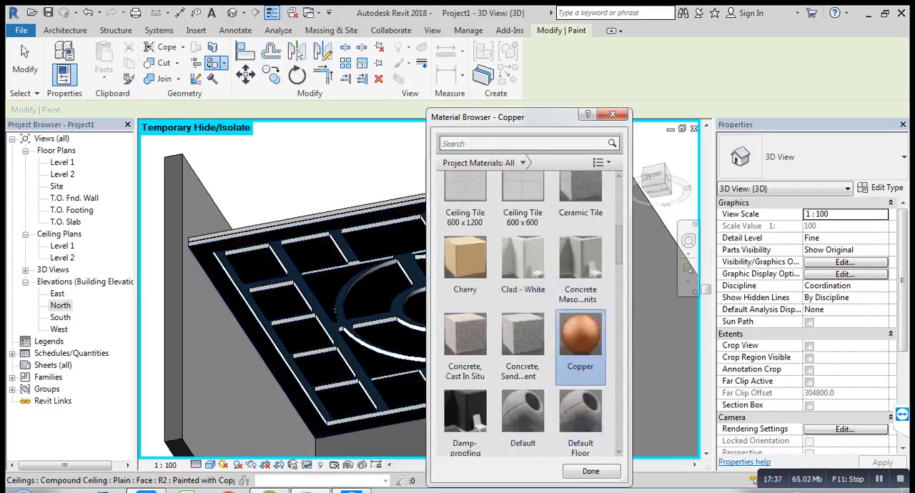
{"action": "scroll", "coordinate": [619, 245], "scroll_direction": "down", "scroll_amount": 5}
{"action": "left_click", "coordinate": [580, 304]}
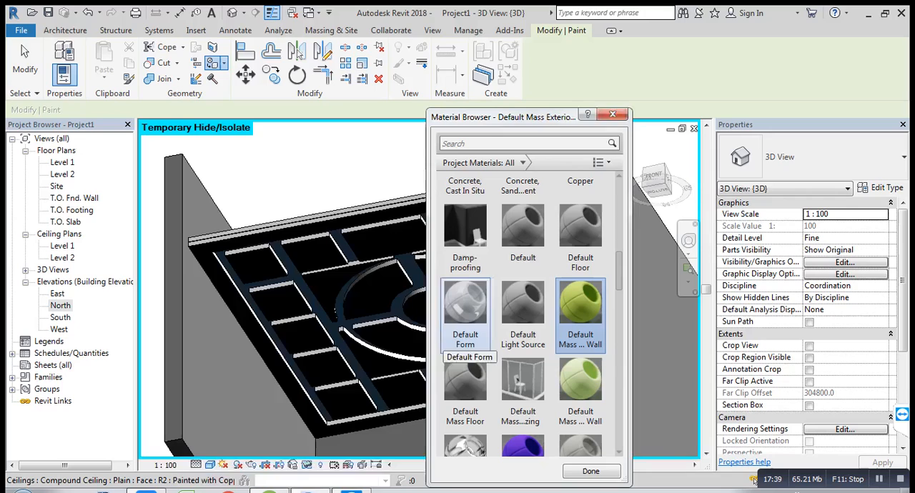
{"action": "left_click", "coordinate": [395, 363]}
Step: Paint the lower patterned ceiling's underside with the Default Mass Roof material and finish painting
{"action": "left_click", "coordinate": [505, 443]}
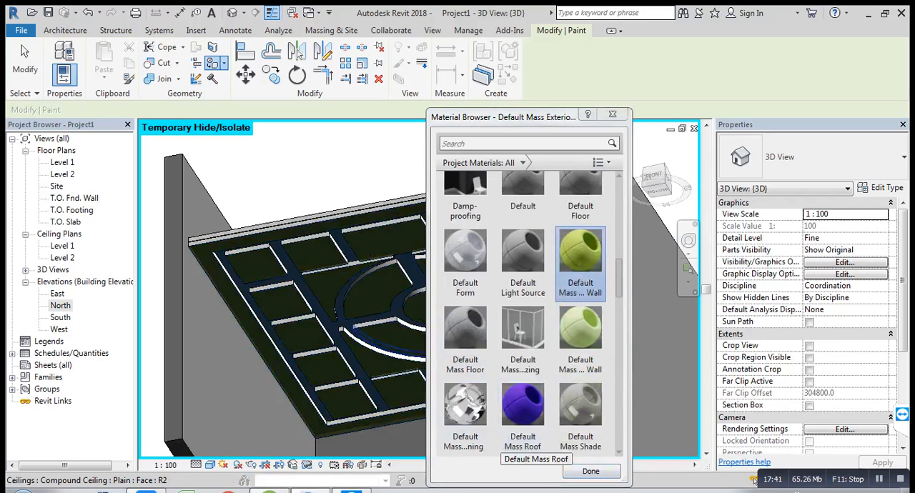
{"action": "left_click", "coordinate": [515, 439]}
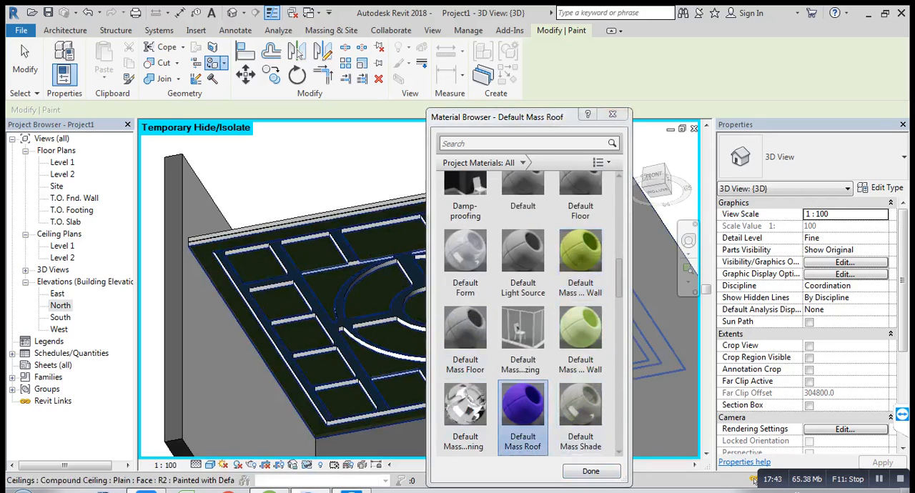
{"action": "left_click", "coordinate": [394, 364]}
{"action": "left_click", "coordinate": [612, 114]}
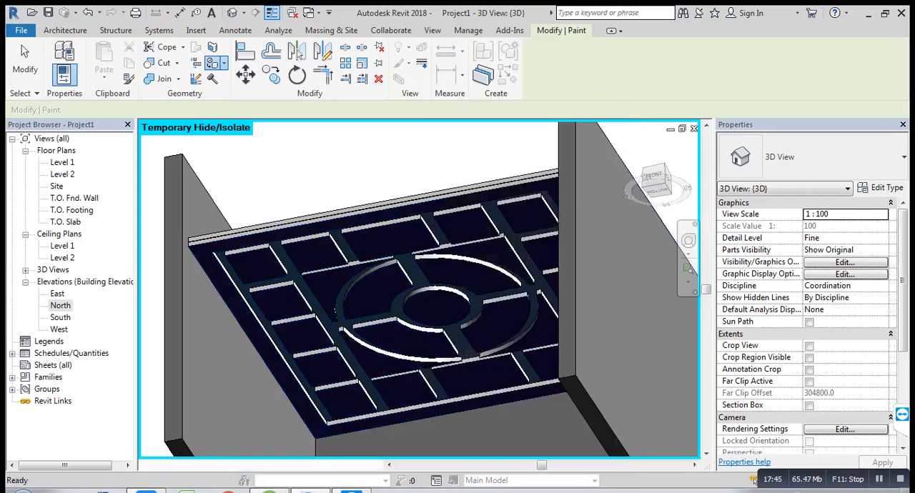
{"action": "key", "text": "Escape"}
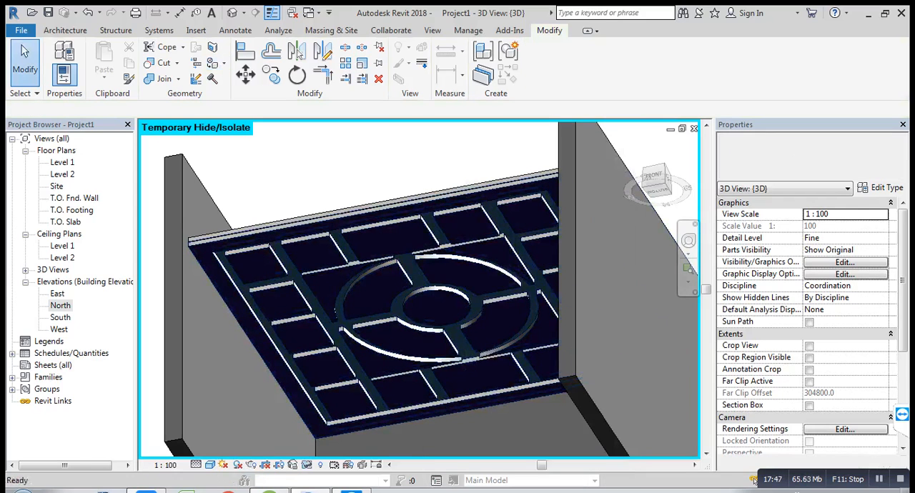
Step: Restart the Paint tool and paint the upper ceiling's exposed underside with the Default Mass Interior Wall material
{"action": "middle_click_drag", "start_coordinate": [400, 322], "coordinate": [466, 320], "text": "shift"}
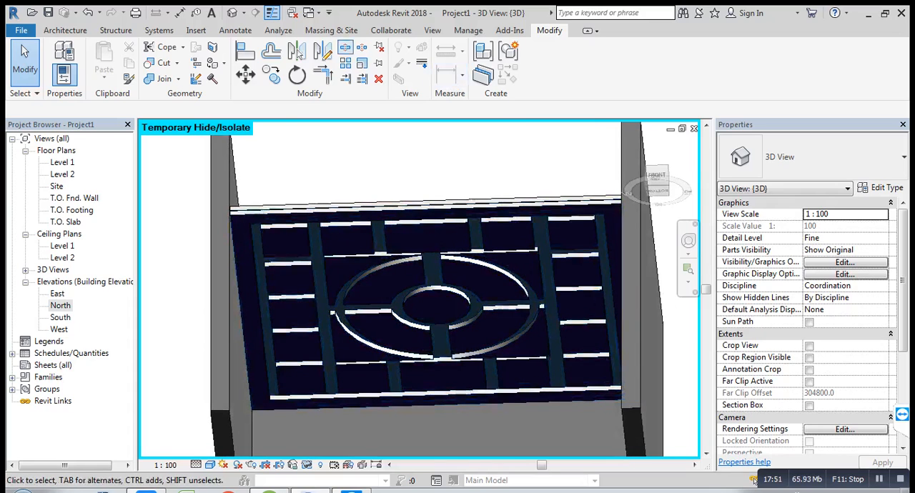
{"action": "left_click", "coordinate": [224, 63]}
{"action": "left_click", "coordinate": [241, 85]}
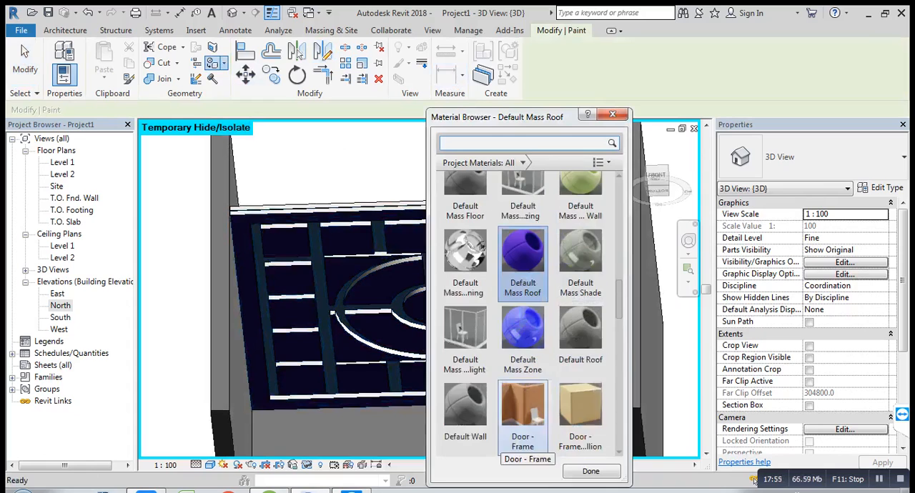
{"action": "scroll", "coordinate": [578, 237], "scroll_direction": "up", "scroll_amount": 1}
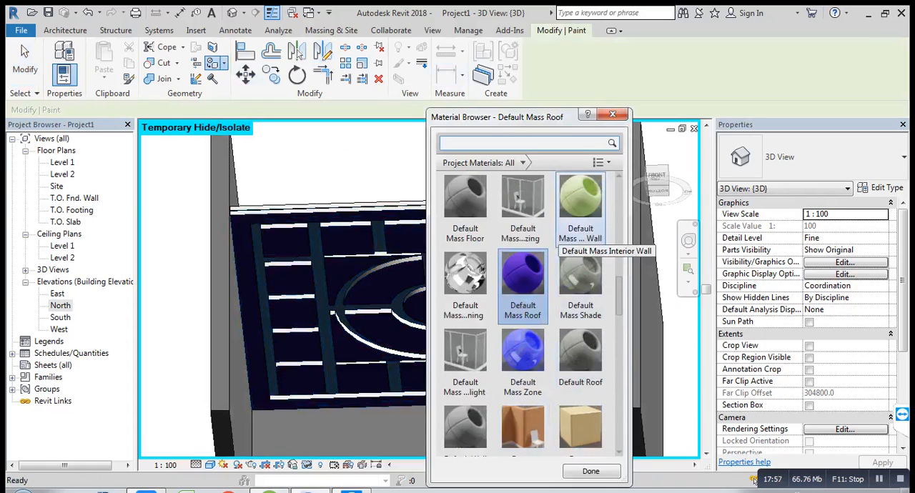
{"action": "left_click", "coordinate": [580, 207]}
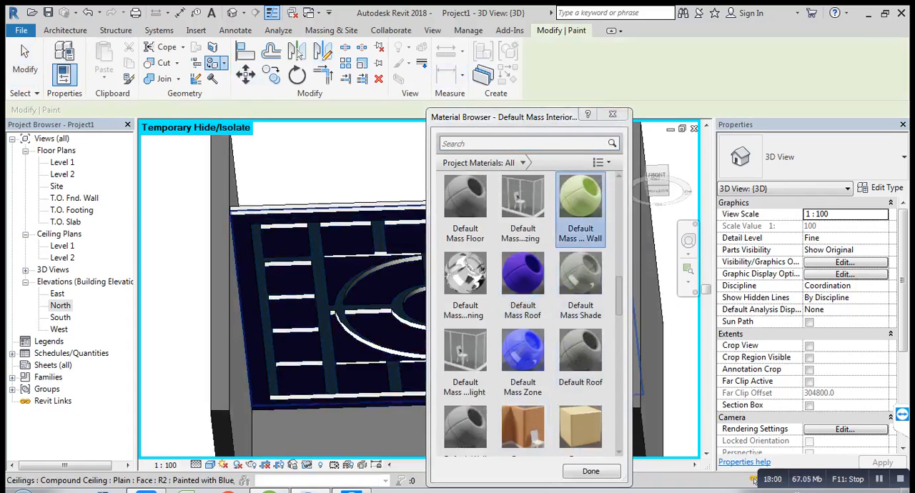
Step: Try the Wood - Stained and Steel, Carbon materials as paint on the upper ceiling's exposed underside
{"action": "scroll", "coordinate": [580, 400], "scroll_direction": "down", "scroll_amount": 1}
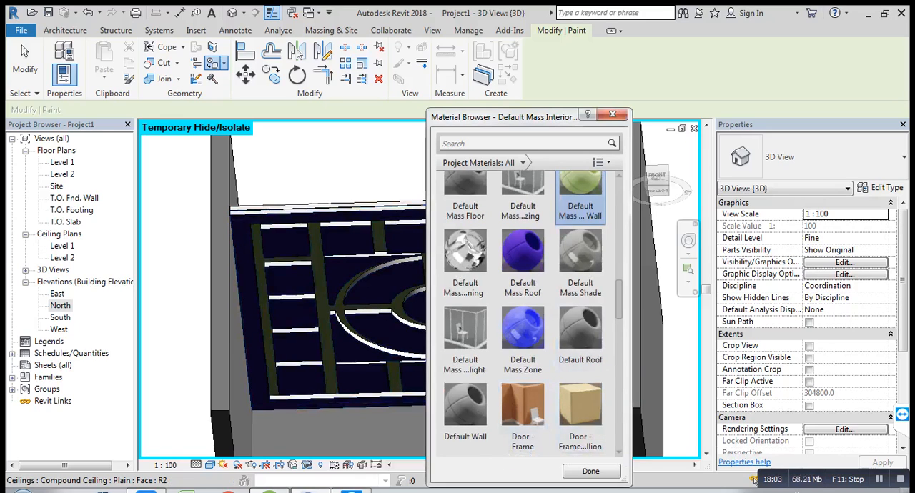
{"action": "scroll", "coordinate": [533, 315], "scroll_direction": "down", "scroll_amount": 10}
{"action": "scroll", "coordinate": [532, 315], "scroll_direction": "down", "scroll_amount": 17}
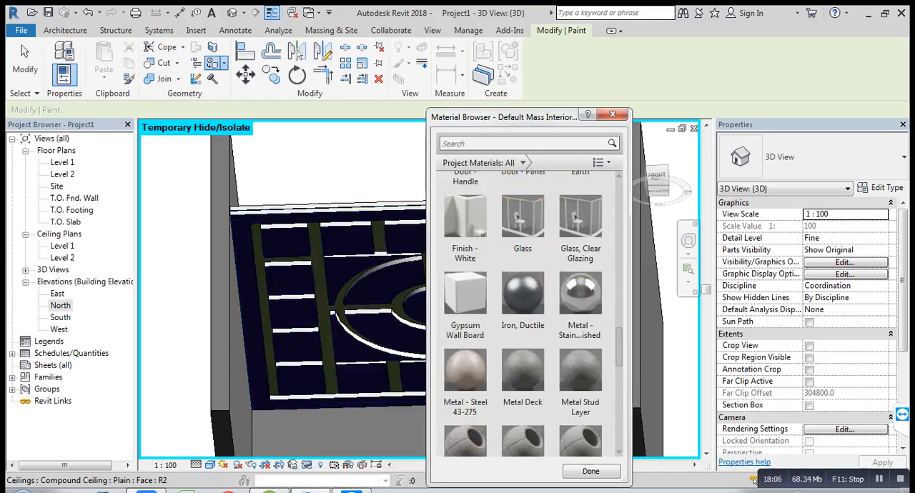
{"action": "scroll", "coordinate": [533, 314], "scroll_direction": "down", "scroll_amount": 3}
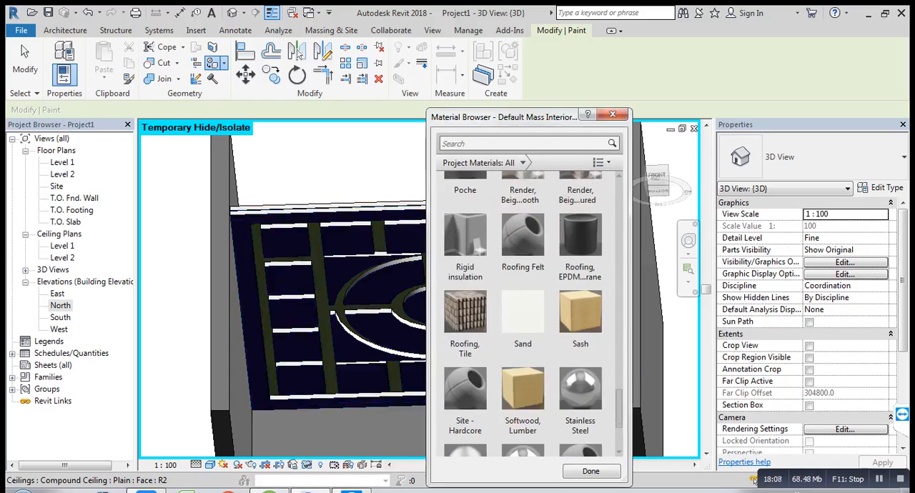
{"action": "scroll", "coordinate": [532, 314], "scroll_direction": "down", "scroll_amount": 5}
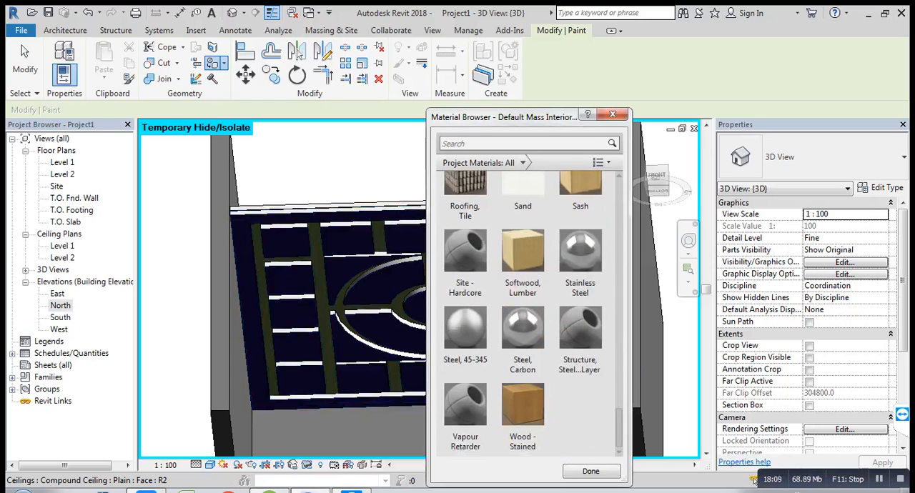
{"action": "left_click", "coordinate": [522, 406]}
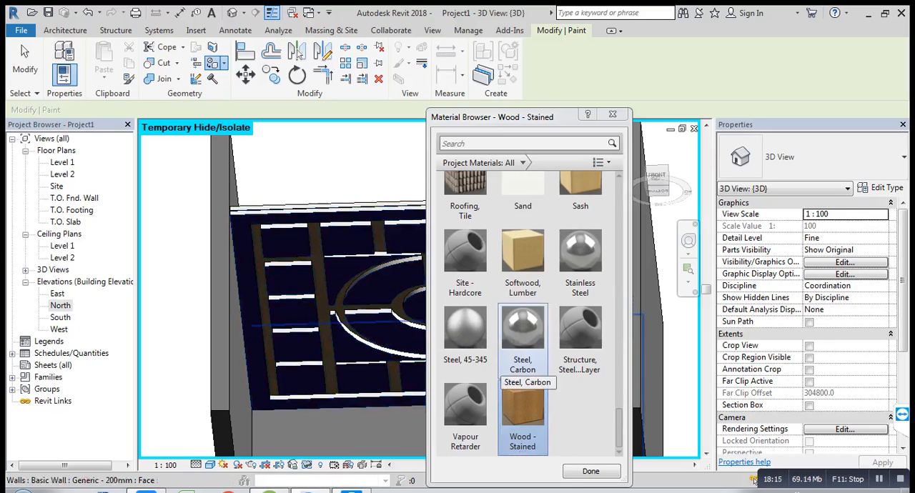
{"action": "left_click", "coordinate": [520, 366]}
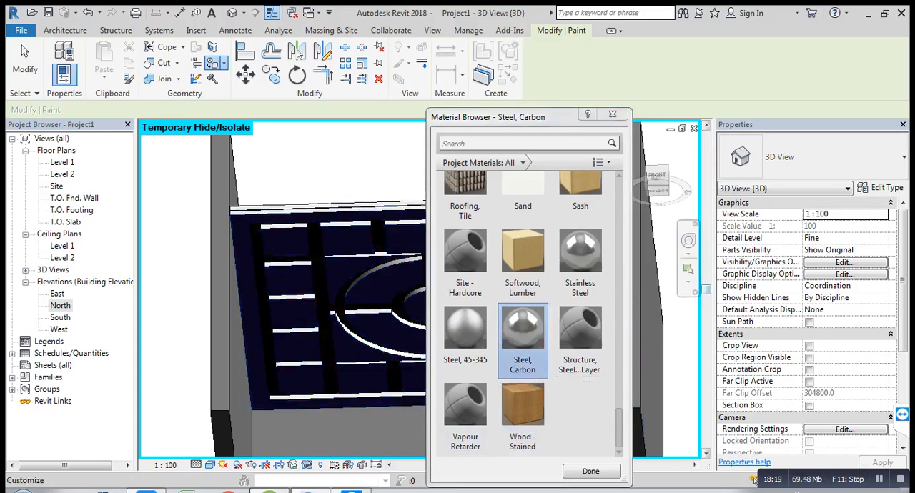
Step: Paint the upper ceiling's exposed underside with Softwood, Lumber and close the material browser
{"action": "left_click", "coordinate": [522, 261]}
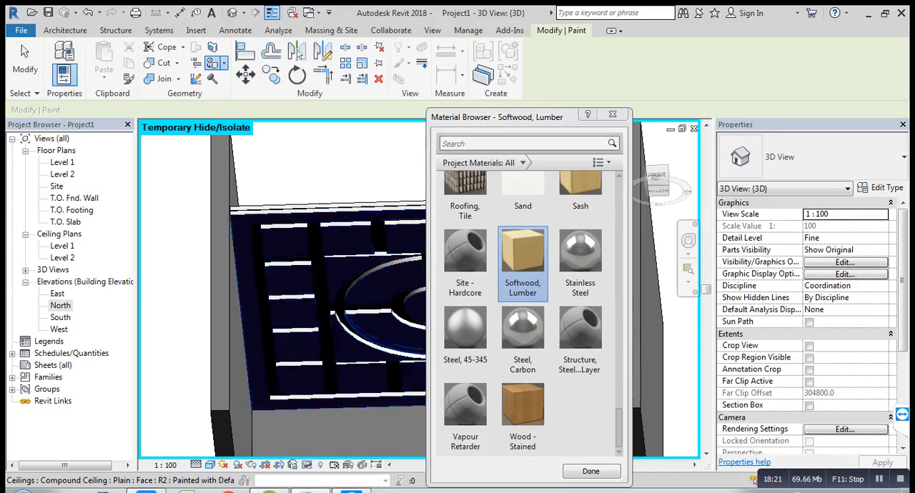
{"action": "left_click", "coordinate": [326, 314]}
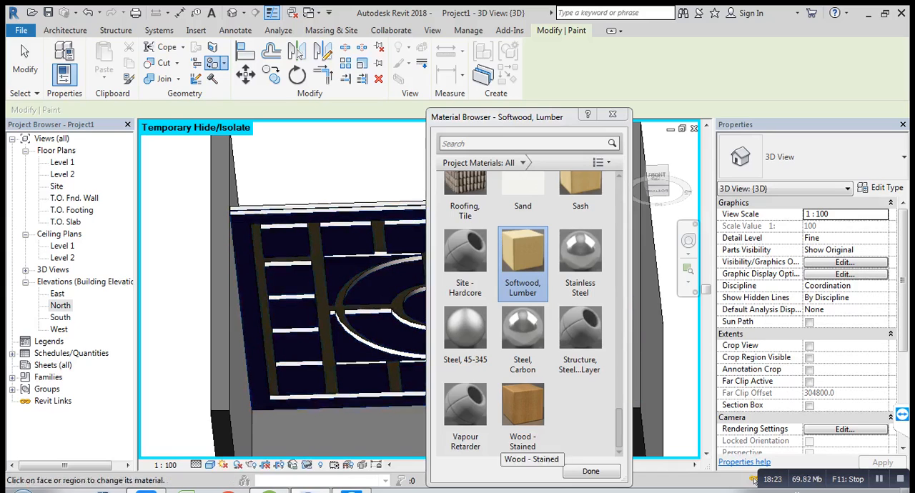
{"action": "left_click", "coordinate": [612, 114]}
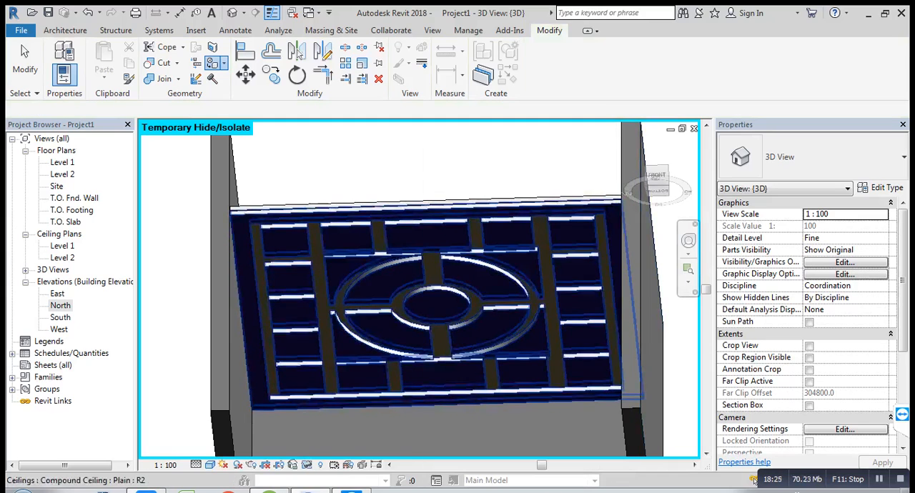
{"action": "middle_click_drag", "start_coordinate": [429, 307], "coordinate": [389, 225], "text": "shift"}
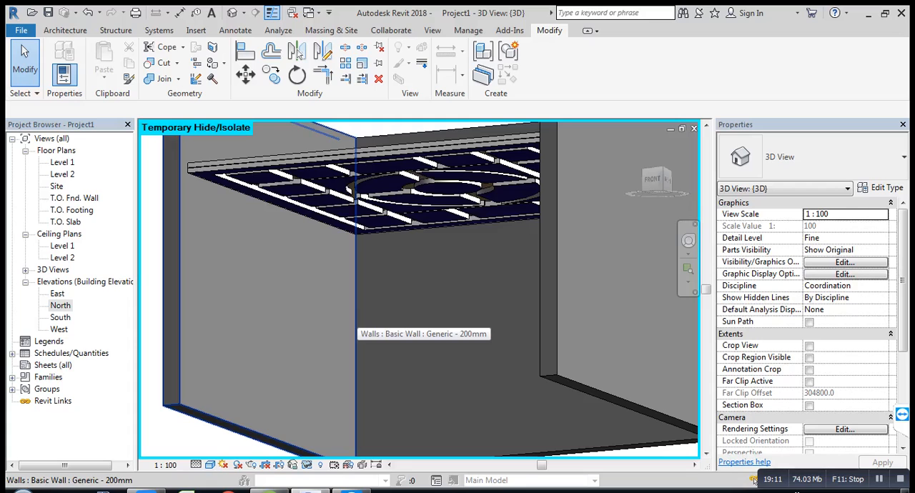
{"action": "middle_click_drag", "start_coordinate": [356, 320], "coordinate": [304, 322], "text": "shift"}
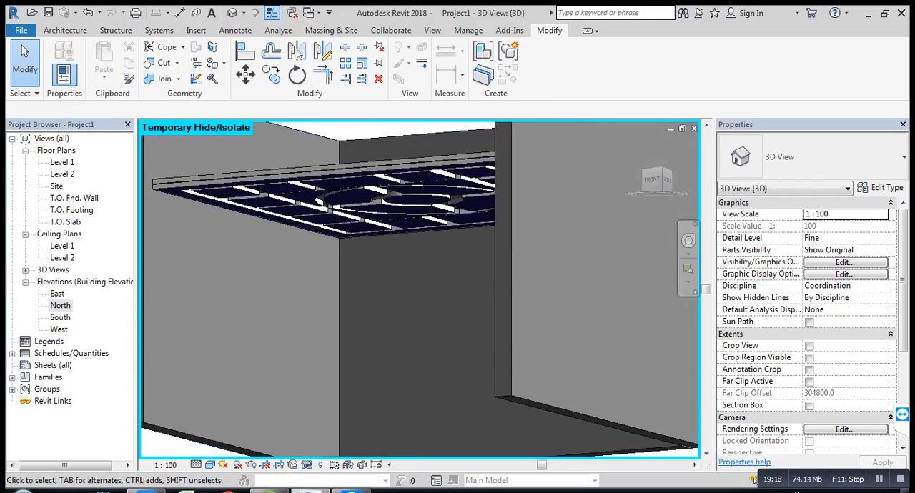
Step: In the Level 1 floor plan, place a perspective camera centred just south of the room, aimed at the north wall
{"action": "double_click", "coordinate": [62, 162]}
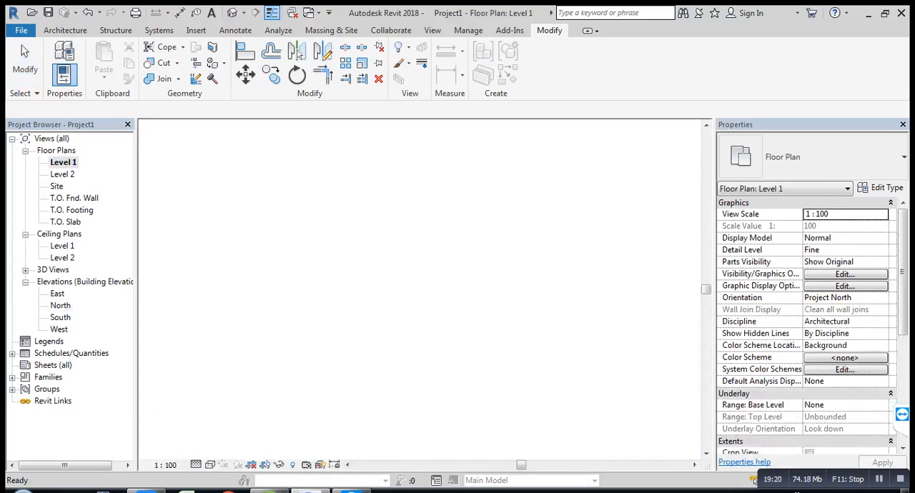
{"action": "middle_click_drag", "start_coordinate": [368, 273], "coordinate": [333, 284]}
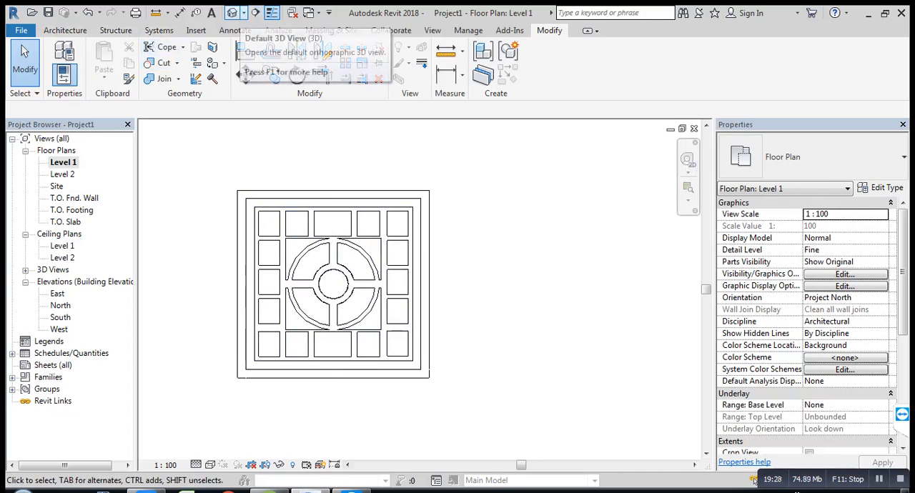
{"action": "left_click", "coordinate": [244, 13]}
{"action": "left_click", "coordinate": [254, 44]}
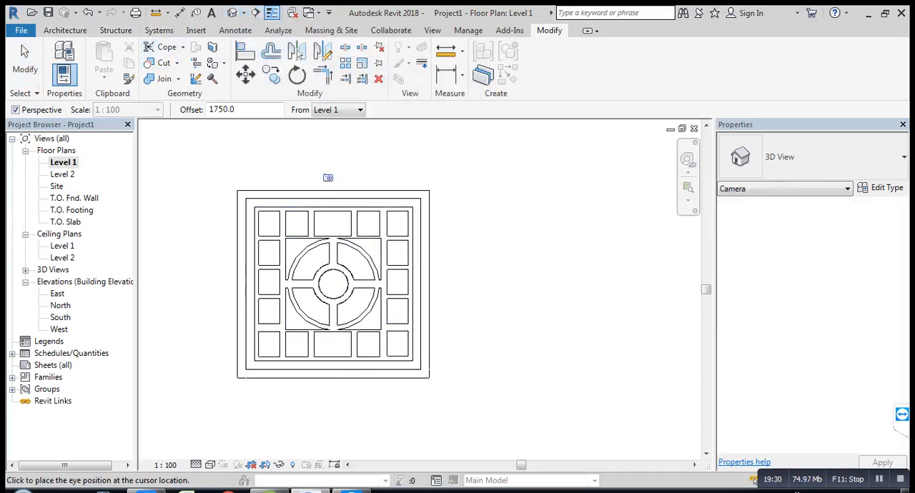
{"action": "left_click", "coordinate": [332, 404]}
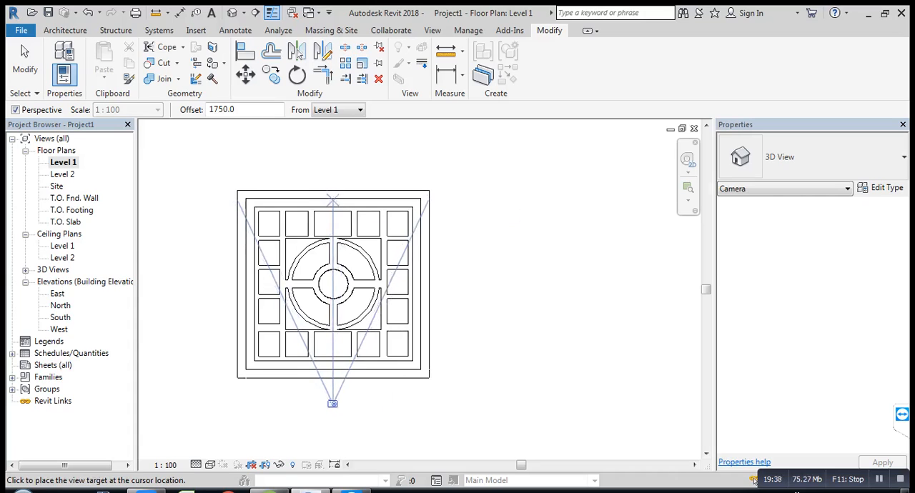
{"action": "left_click", "coordinate": [332, 198]}
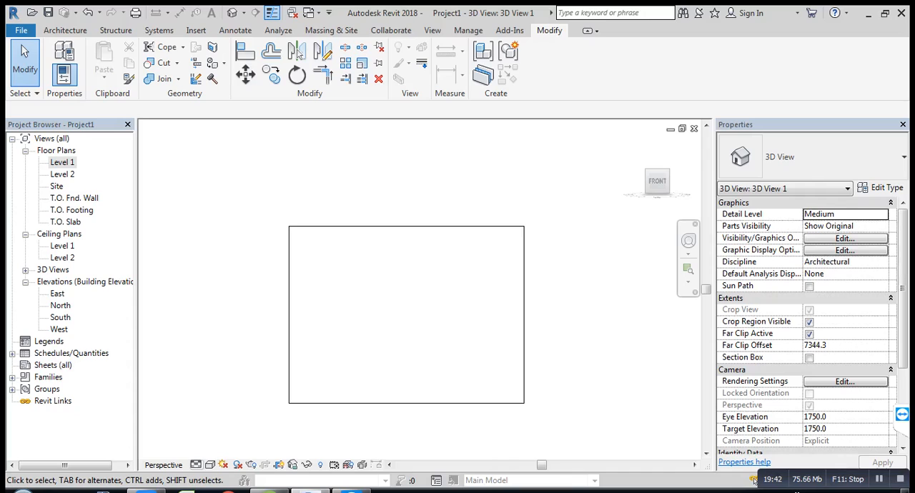
Step: Set the new camera view to Fine detail level and the Shaded visual style
{"action": "left_click", "coordinate": [196, 465]}
{"action": "left_click", "coordinate": [215, 449]}
{"action": "left_click", "coordinate": [210, 464]}
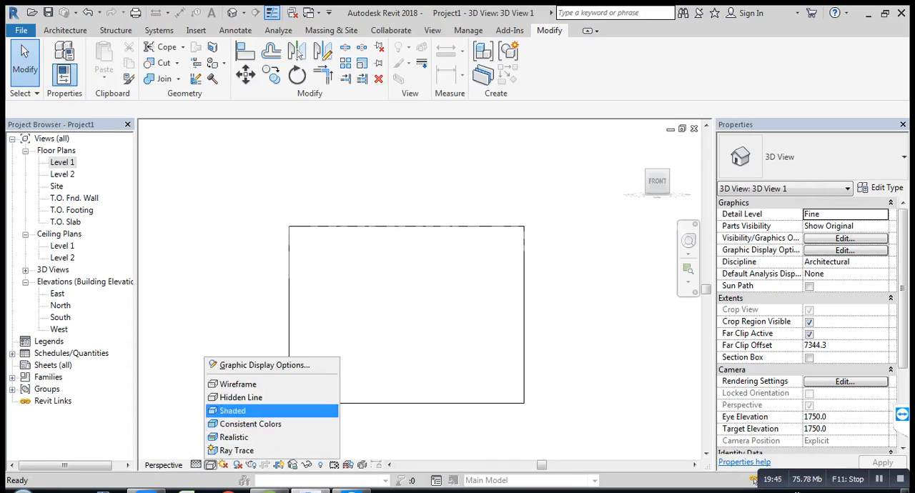
{"action": "left_click", "coordinate": [233, 411]}
Step: Enlarge the camera view's crop region outward on all four sides
{"action": "left_click", "coordinate": [288, 357]}
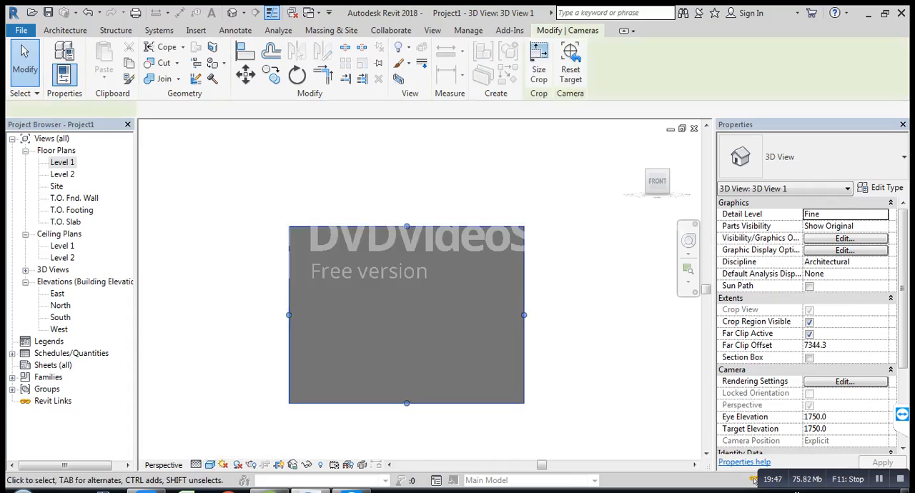
{"action": "left_click_drag", "start_coordinate": [406, 227], "coordinate": [406, 194]}
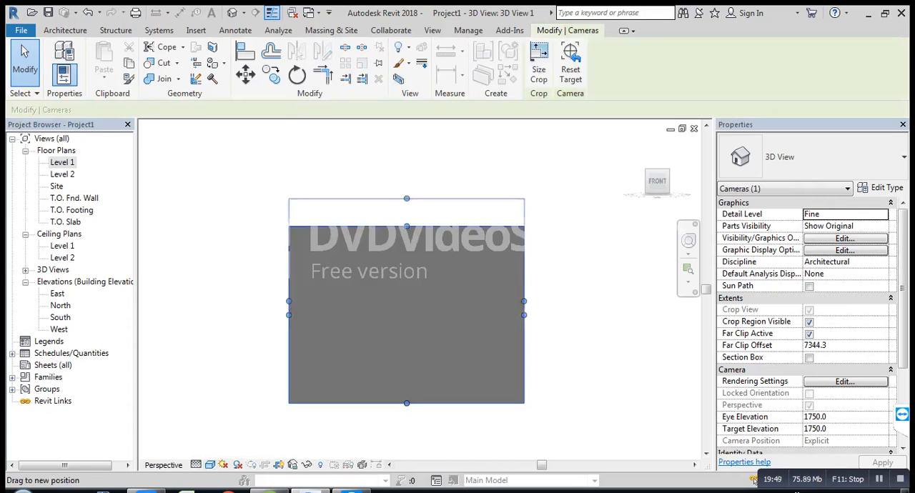
{"action": "left_click_drag", "start_coordinate": [524, 298], "coordinate": [599, 297]}
{"action": "left_click_drag", "start_coordinate": [289, 298], "coordinate": [174, 297]}
{"action": "left_click_drag", "start_coordinate": [386, 403], "coordinate": [387, 436]}
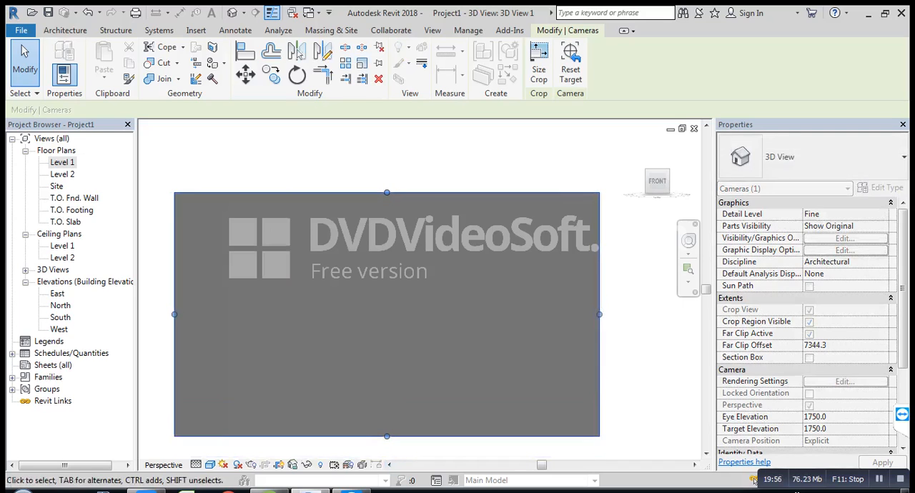
{"action": "key", "text": "Escape"}
Step: Extend all four edges of the camera's crop region further, raising its upper edge the most
{"action": "scroll", "coordinate": [421, 371], "scroll_direction": "down", "scroll_amount": 5}
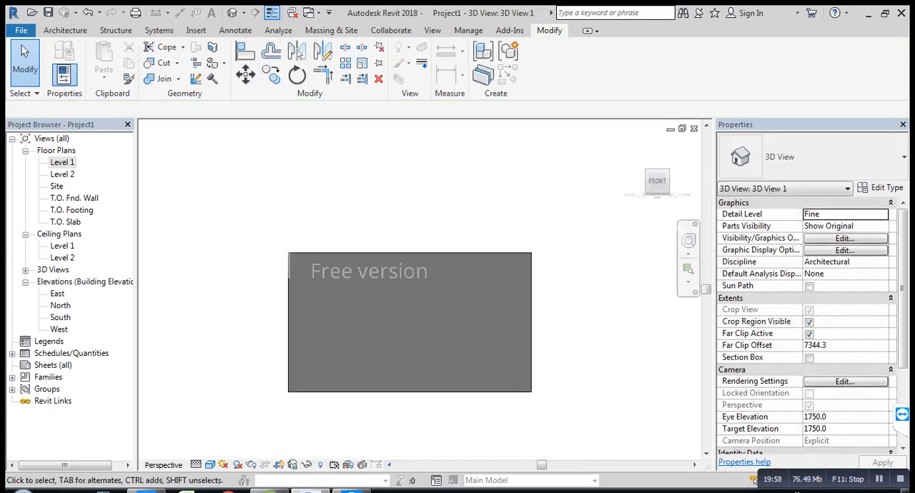
{"action": "left_click", "coordinate": [420, 390]}
{"action": "left_click_drag", "start_coordinate": [410, 390], "coordinate": [411, 429]}
{"action": "left_click_drag", "start_coordinate": [305, 349], "coordinate": [189, 349]}
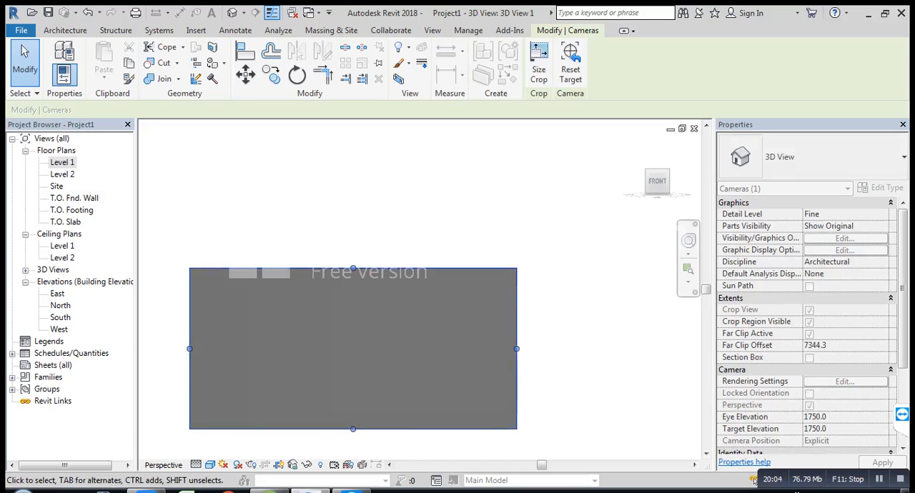
{"action": "left_click_drag", "start_coordinate": [516, 348], "coordinate": [564, 349]}
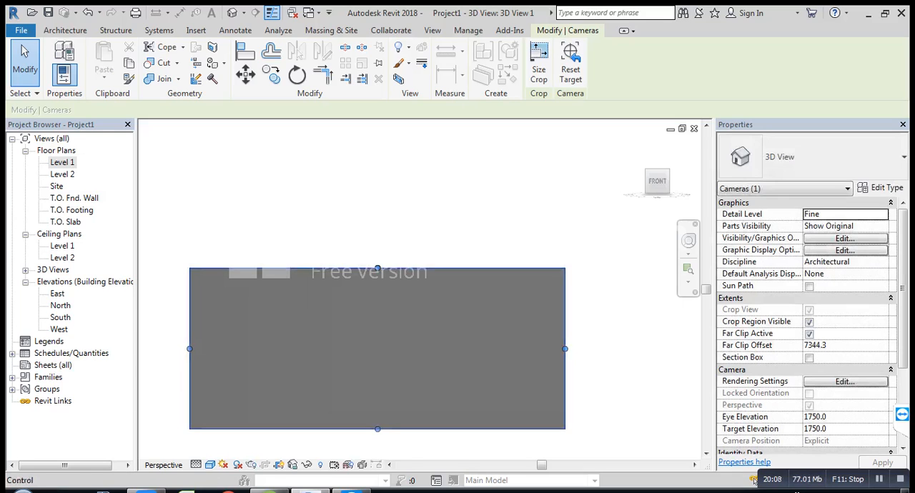
{"action": "left_click_drag", "start_coordinate": [377, 268], "coordinate": [377, 151]}
{"action": "key", "text": "Escape"}
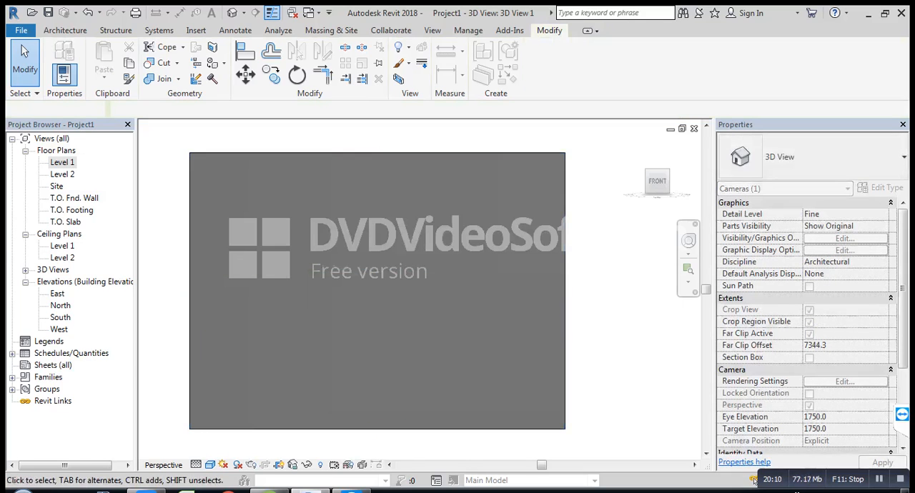
Step: Widen the camera view's crop region on both sides and extend its upper and lower edges to take in the whole front wall
{"action": "scroll", "coordinate": [391, 239], "scroll_direction": "down", "scroll_amount": 3}
{"action": "middle_click_drag", "start_coordinate": [391, 239], "coordinate": [408, 267]}
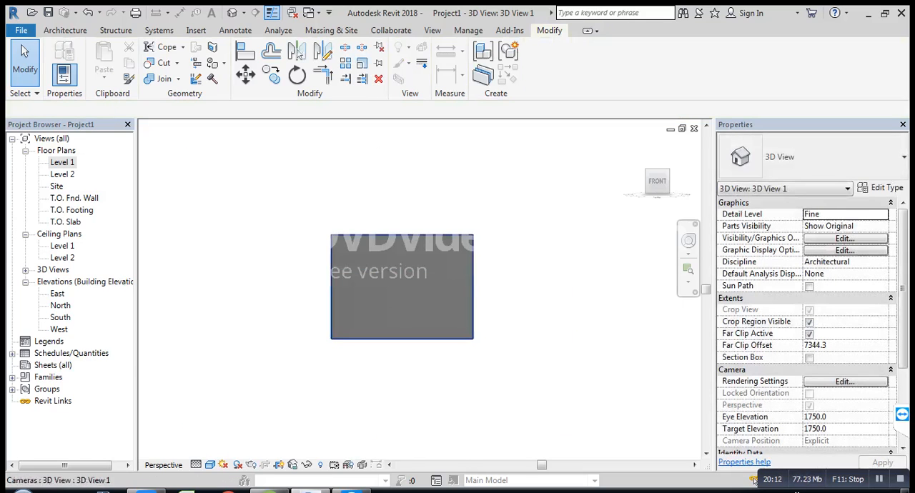
{"action": "left_click", "coordinate": [411, 235]}
{"action": "left_click_drag", "start_coordinate": [473, 286], "coordinate": [593, 286]}
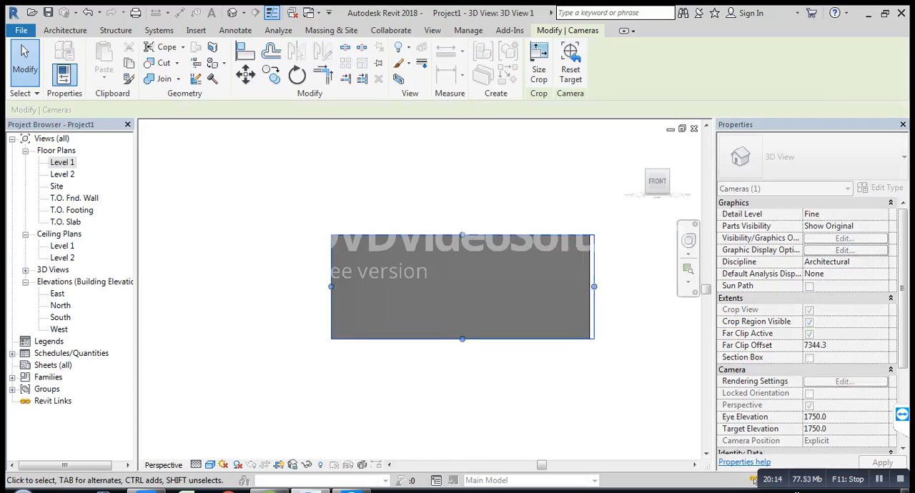
{"action": "left_click_drag", "start_coordinate": [330, 286], "coordinate": [237, 286]}
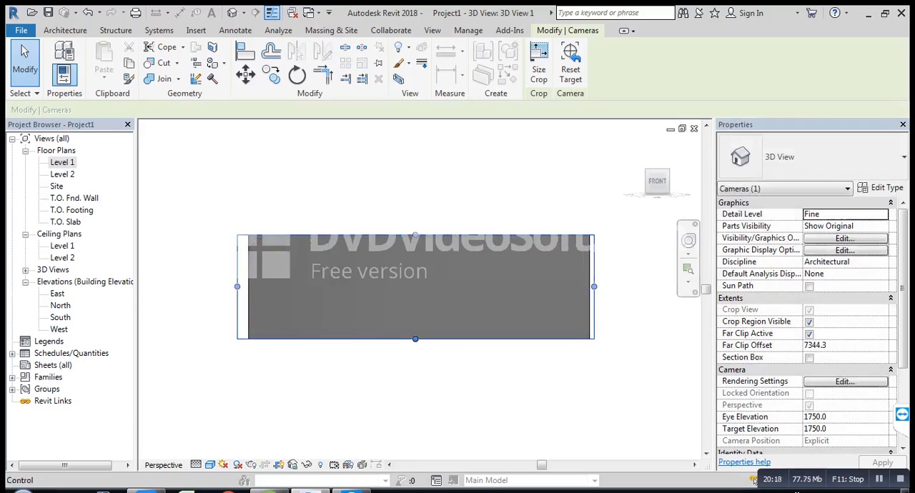
{"action": "left_click_drag", "start_coordinate": [416, 338], "coordinate": [415, 393]}
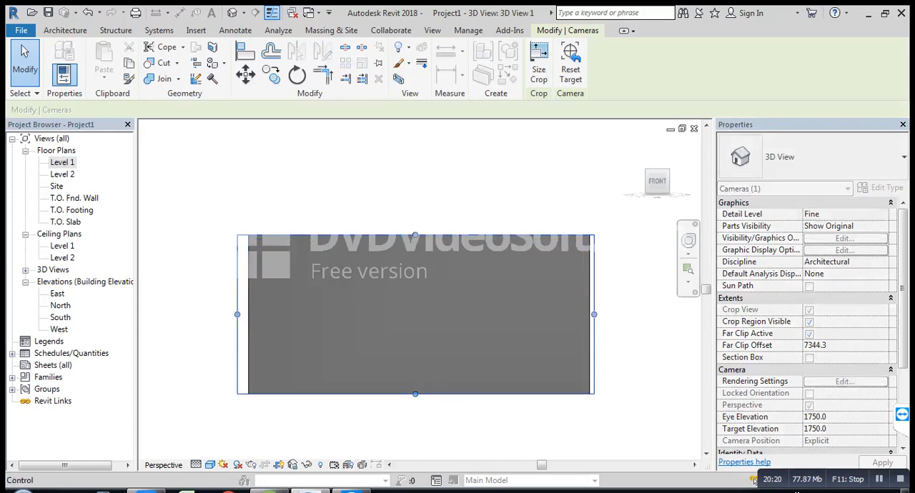
{"action": "left_click_drag", "start_coordinate": [415, 235], "coordinate": [415, 182]}
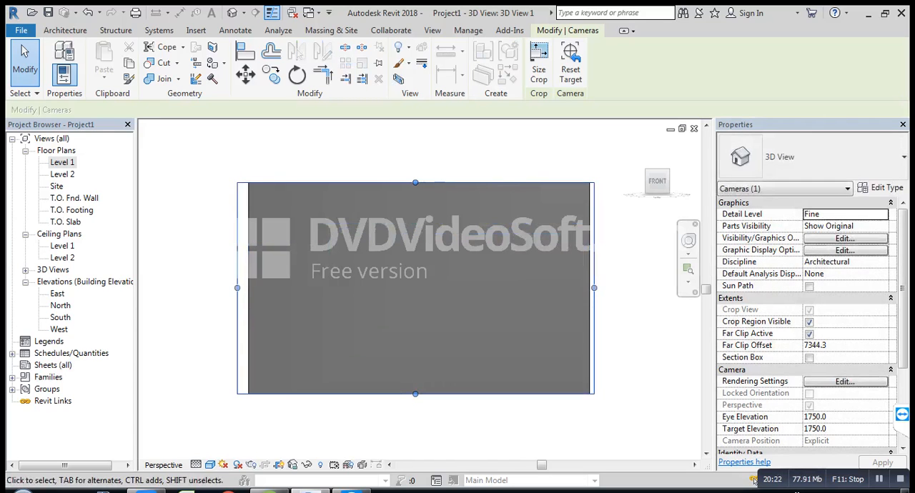
{"action": "left_click_drag", "start_coordinate": [415, 395], "coordinate": [415, 448]}
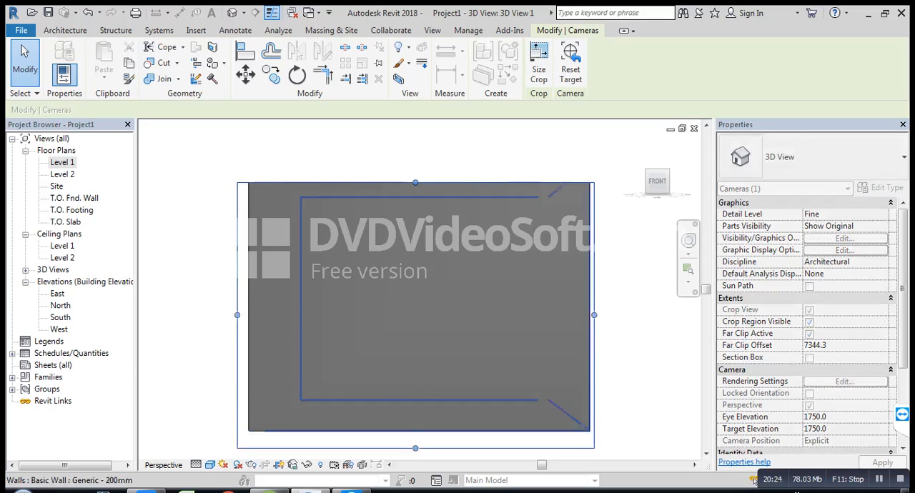
{"action": "key", "text": "Escape"}
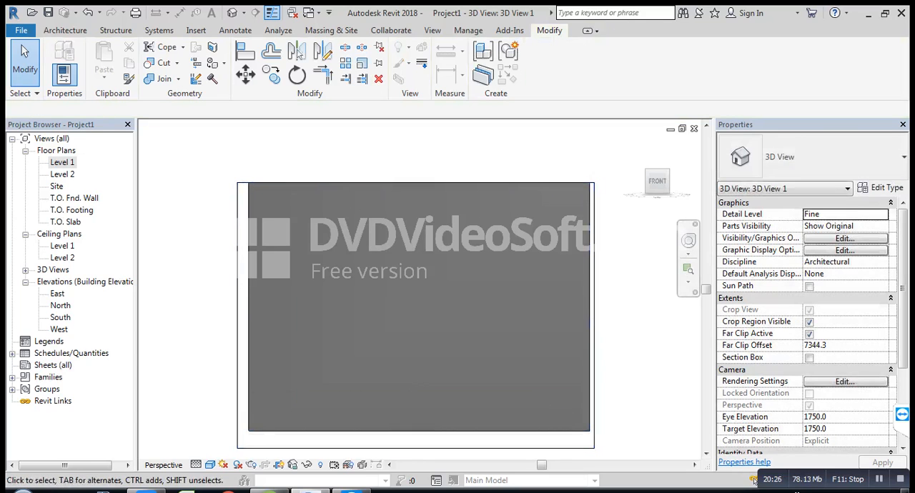
Step: Temporarily hide the front wall in the camera view to expose the room's interior and ceiling
{"action": "left_click", "coordinate": [590, 307]}
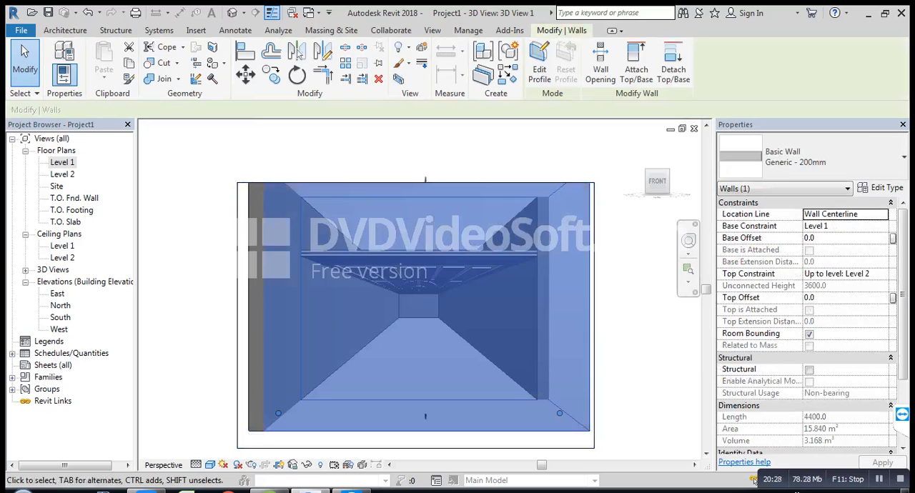
{"action": "key", "text": "h"}
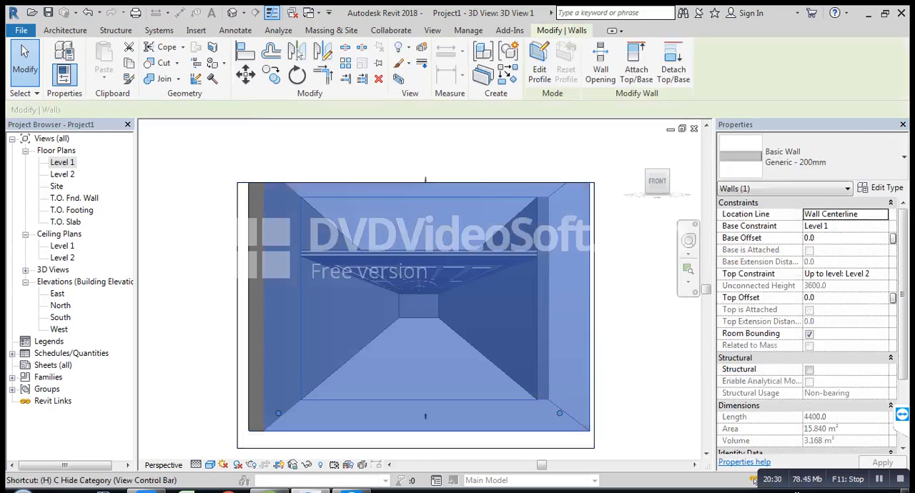
{"action": "key", "text": "c"}
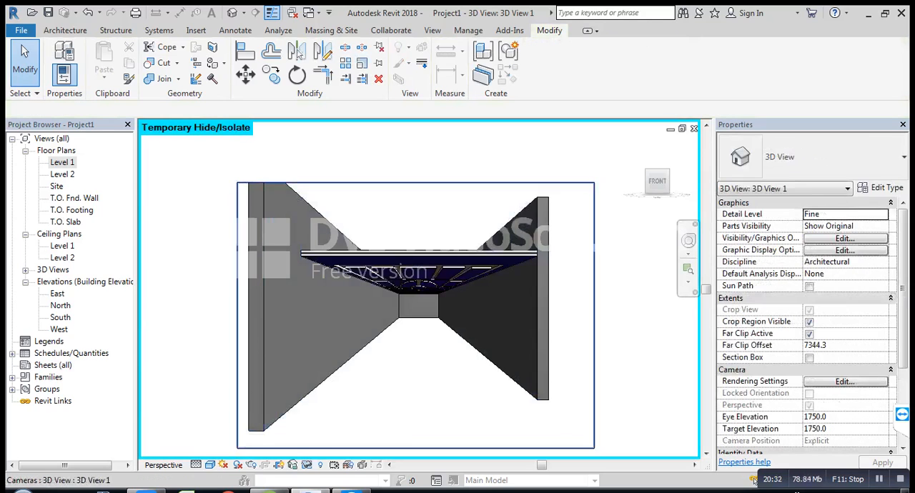
Step: Reposition the camera to look up at an angle at the patterned underside of the ceiling, filling the view with it
{"action": "scroll", "coordinate": [457, 336], "scroll_direction": "up", "scroll_amount": 3}
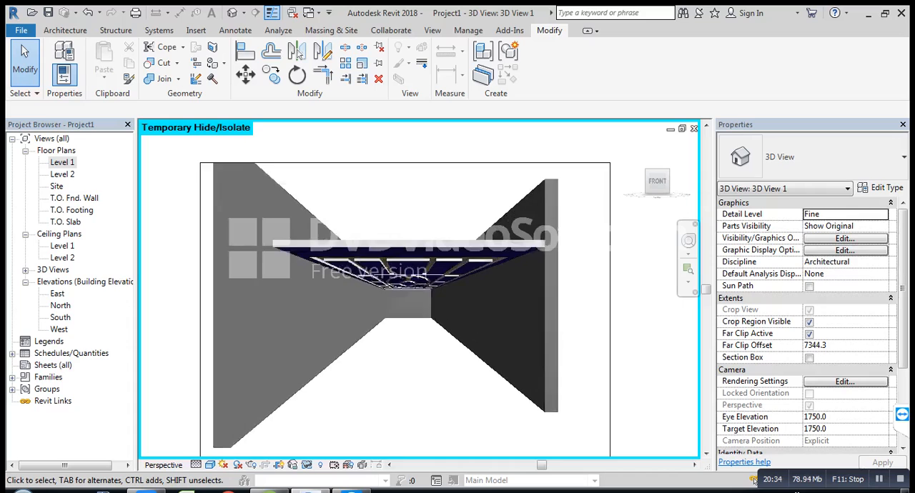
{"action": "scroll", "coordinate": [458, 336], "scroll_direction": "up", "scroll_amount": 1}
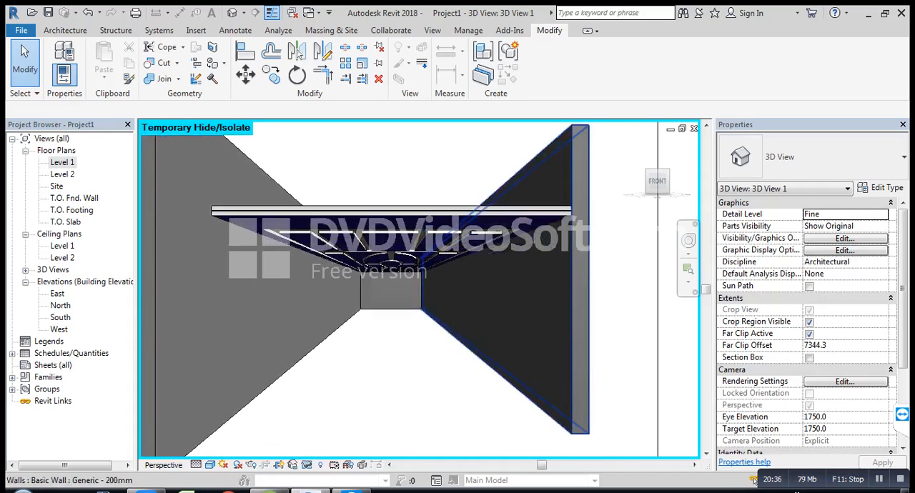
{"action": "middle_click_drag", "start_coordinate": [457, 343], "coordinate": [469, 322], "text": "shift"}
{"action": "middle_click_drag", "start_coordinate": [436, 267], "coordinate": [467, 258], "text": "shift"}
{"action": "scroll", "coordinate": [434, 270], "scroll_direction": "up", "scroll_amount": 3}
{"action": "scroll", "coordinate": [441, 243], "scroll_direction": "up", "scroll_amount": 1}
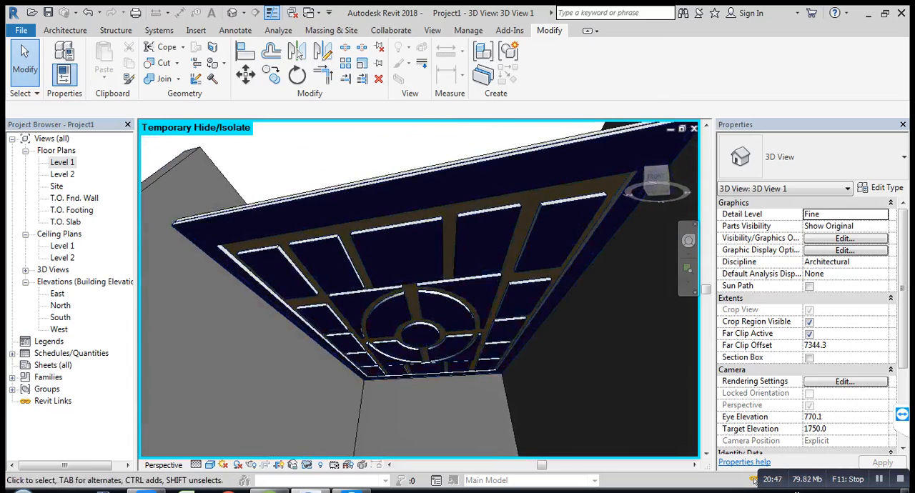
{"action": "scroll", "coordinate": [466, 258], "scroll_direction": "up", "scroll_amount": 1}
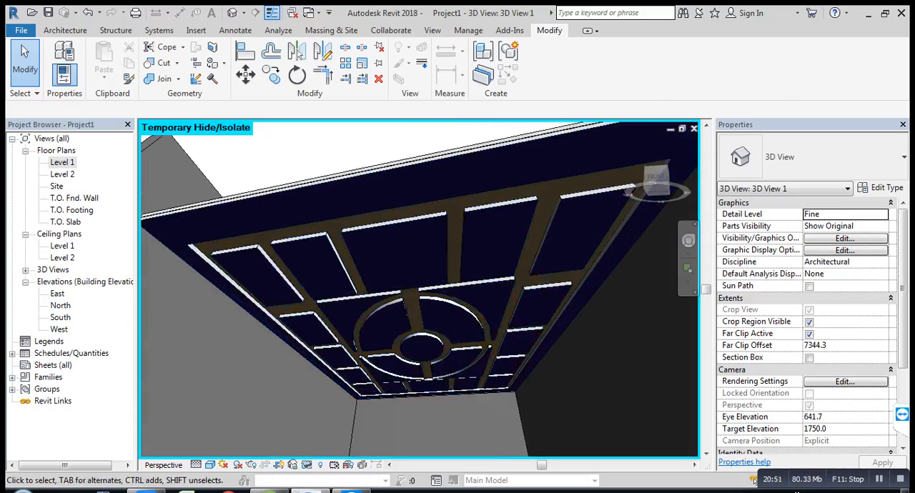
{"action": "middle_click_drag", "start_coordinate": [466, 258], "coordinate": [446, 249], "text": "shift"}
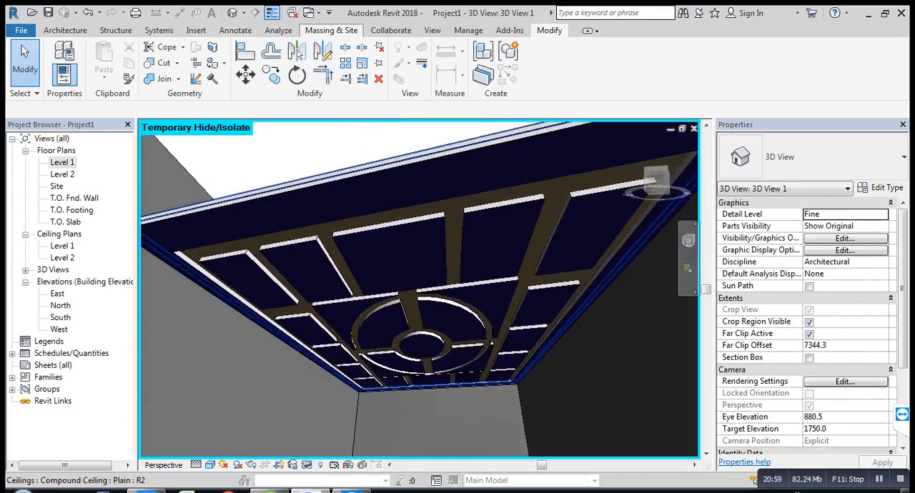
Step: Render the ceiling view at Draft quality and Screen resolution with the Exterior: Sun only lighting scheme
{"action": "left_click", "coordinate": [433, 30]}
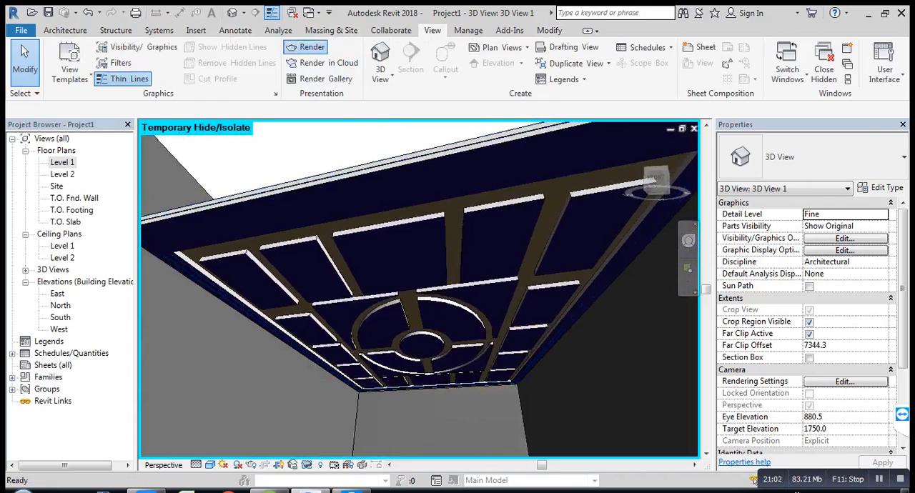
{"action": "left_click", "coordinate": [309, 47]}
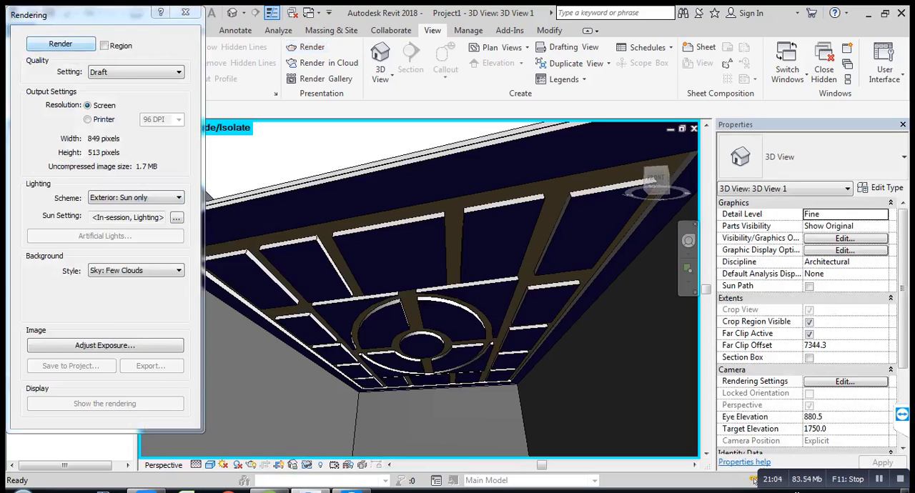
{"action": "left_click", "coordinate": [60, 43]}
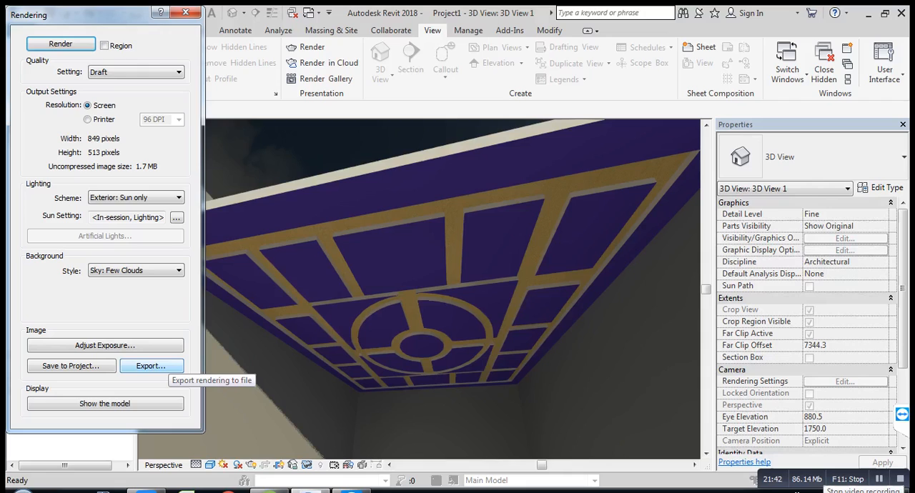
Step: Export the rendering to the Desktop as a JPEG named 3D View 2 and close the rendering settings
{"action": "left_click", "coordinate": [159, 365]}
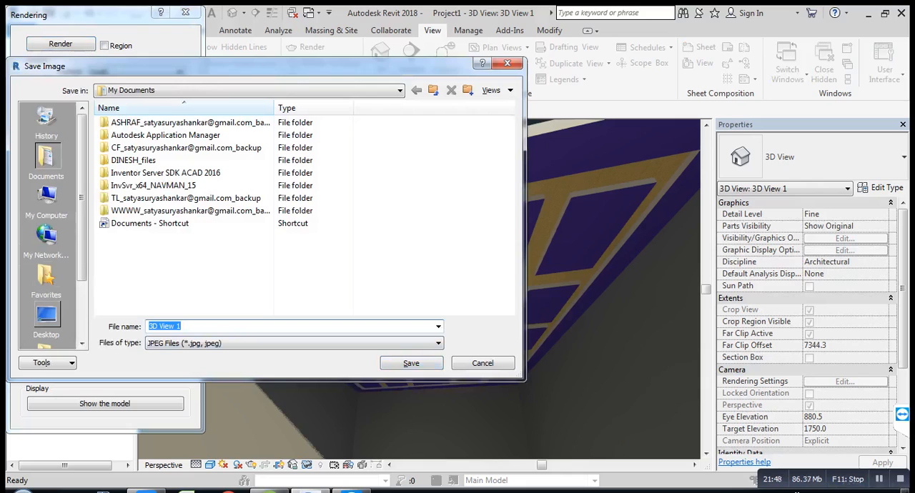
{"action": "left_click", "coordinate": [46, 318]}
{"action": "key", "text": "Return"}
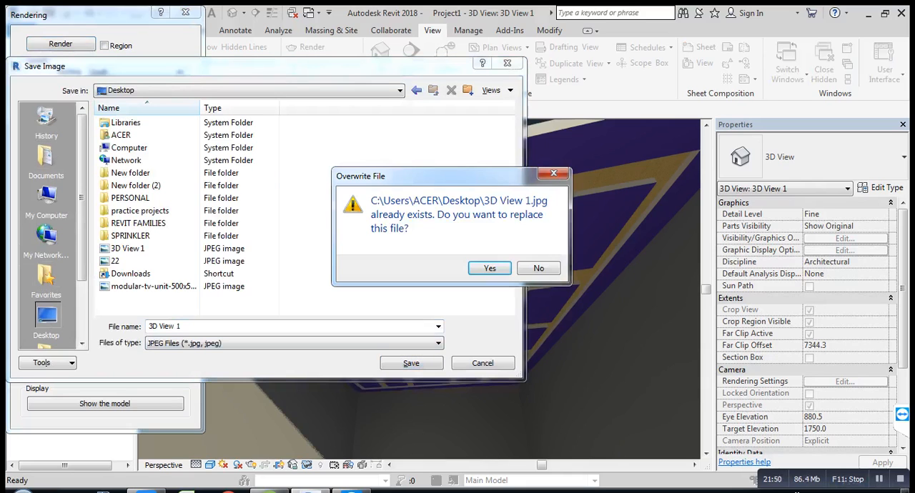
{"action": "key", "text": "Return"}
{"action": "left_click", "coordinate": [189, 326]}
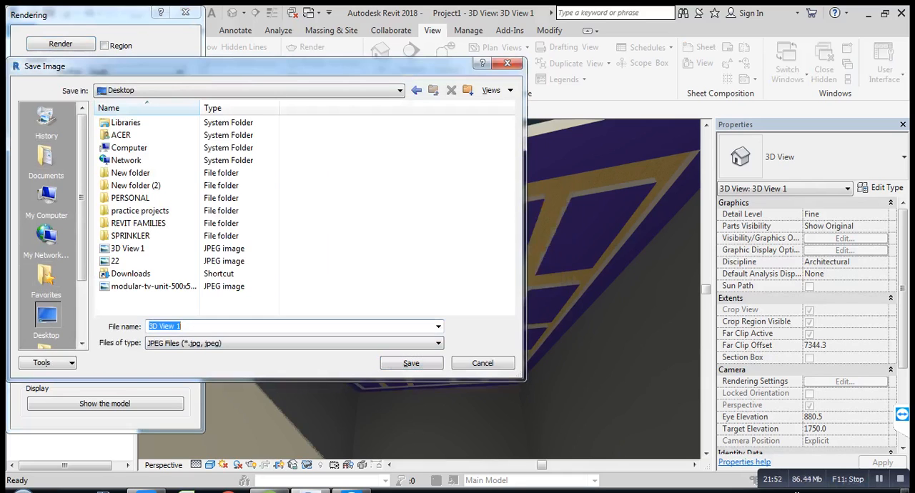
{"action": "left_click", "coordinate": [189, 326]}
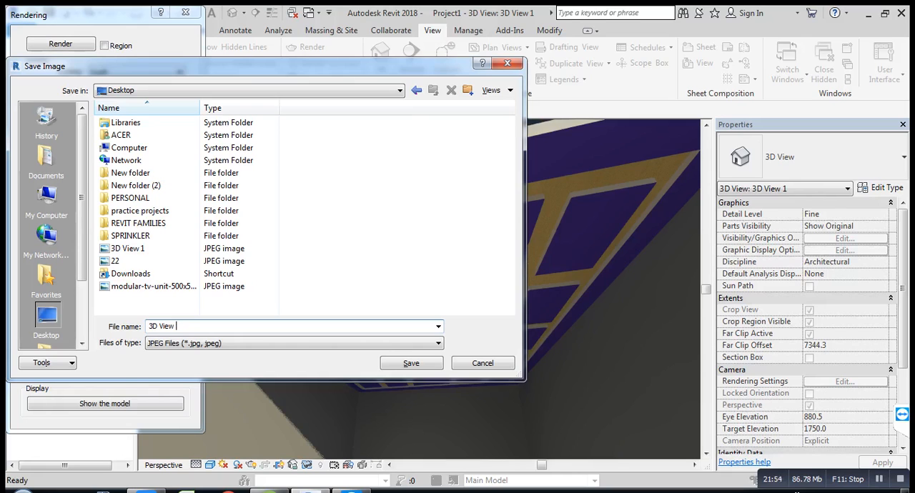
{"action": "type", "text": "2"}
{"action": "key", "text": "Return"}
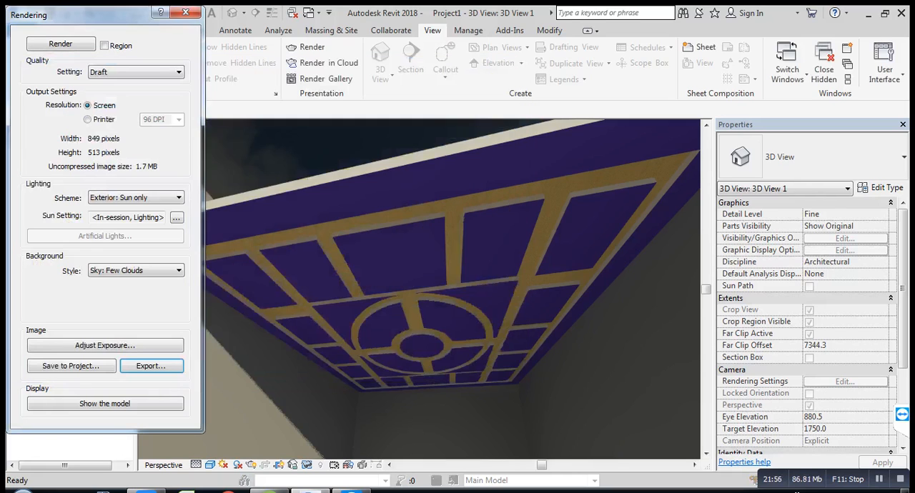
{"action": "left_click", "coordinate": [185, 12]}
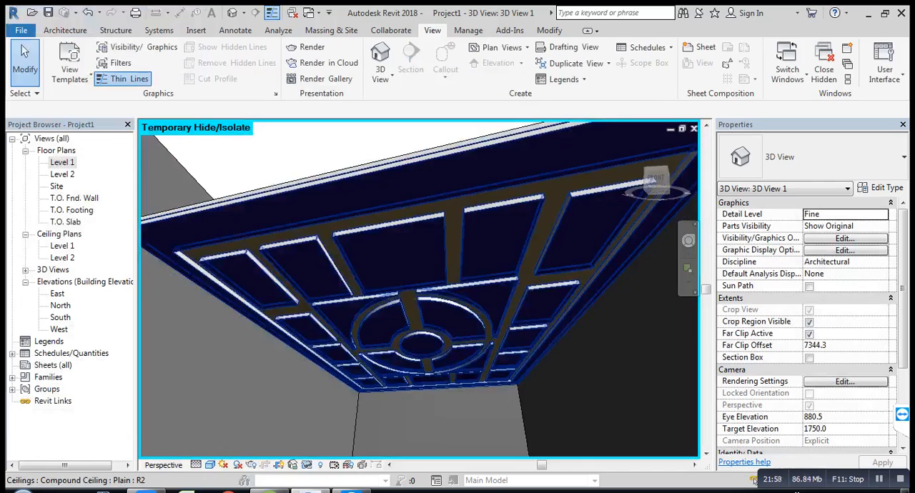
Step: Reset the temporary hide in the camera view to restore the front wall
{"action": "scroll", "coordinate": [426, 373], "scroll_direction": "down", "scroll_amount": 3}
{"action": "scroll", "coordinate": [425, 373], "scroll_direction": "down", "scroll_amount": 3}
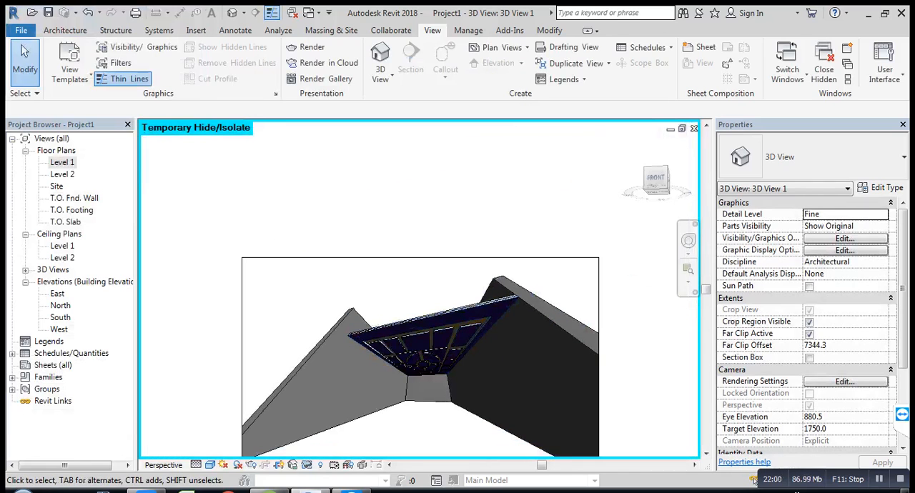
{"action": "key", "text": "h"}
{"action": "key", "text": "r"}
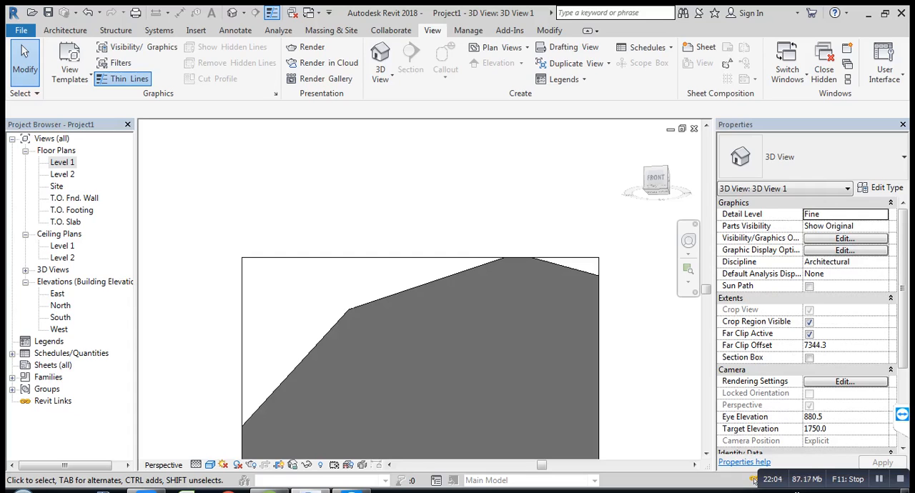
Step: Open the Level 1 floor plan and look over the ceiling's pattern layout
{"action": "double_click", "coordinate": [62, 163]}
{"action": "scroll", "coordinate": [343, 277], "scroll_direction": "down", "scroll_amount": 1}
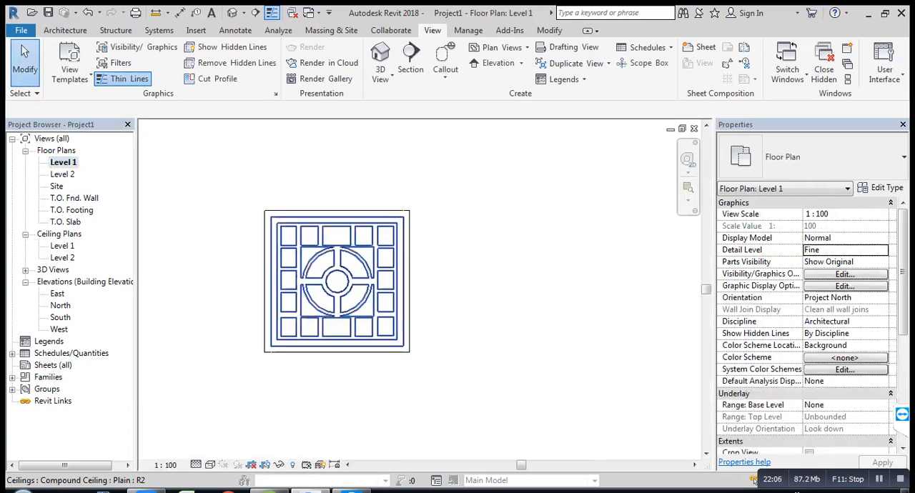
{"action": "middle_click_drag", "start_coordinate": [343, 277], "coordinate": [362, 285]}
{"action": "scroll", "coordinate": [457, 287], "scroll_direction": "up", "scroll_amount": 1}
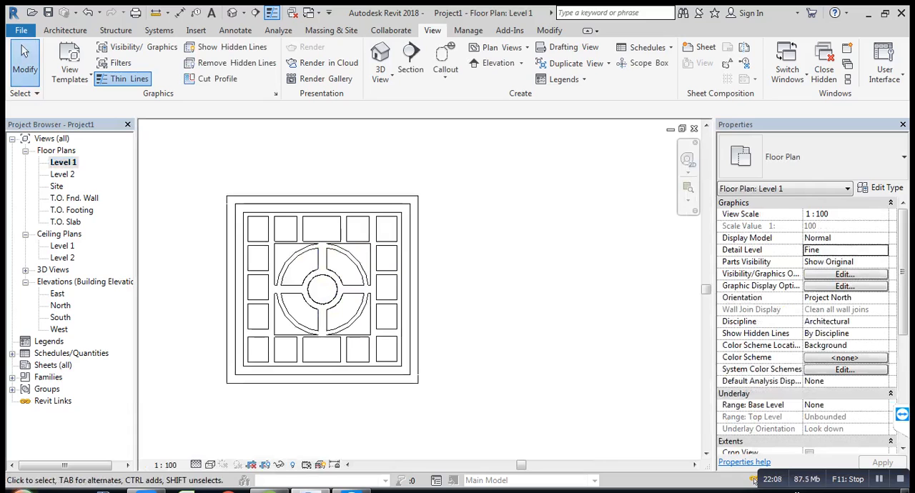
Step: In the default 3D view, inspect the type properties of the patterned Plain compound ceiling without changing them
{"action": "left_click", "coordinate": [233, 13]}
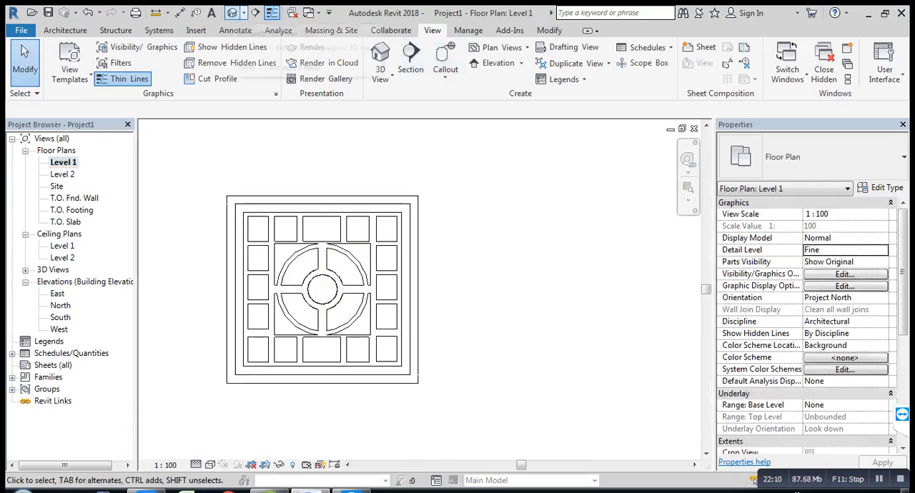
{"action": "scroll", "coordinate": [386, 230], "scroll_direction": "down", "scroll_amount": 3}
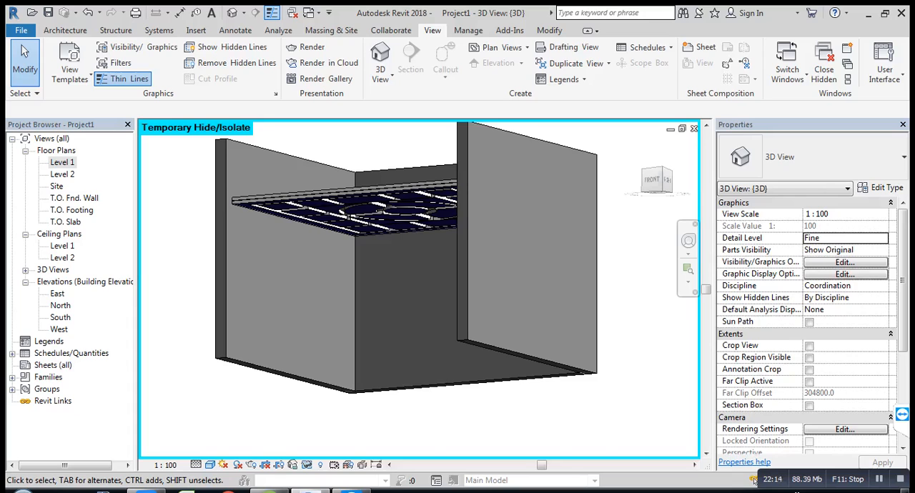
{"action": "middle_click_drag", "start_coordinate": [332, 153], "coordinate": [351, 215], "text": "shift"}
{"action": "scroll", "coordinate": [351, 215], "scroll_direction": "up", "scroll_amount": 1}
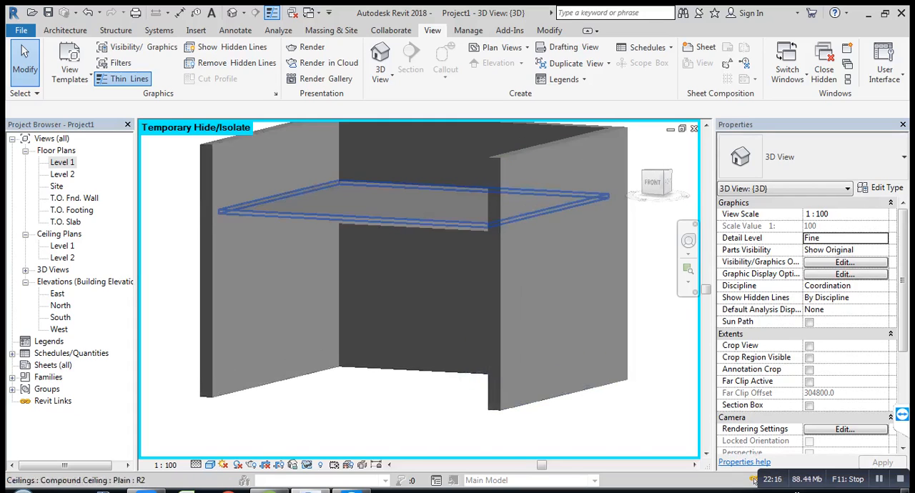
{"action": "scroll", "coordinate": [369, 221], "scroll_direction": "up", "scroll_amount": 3}
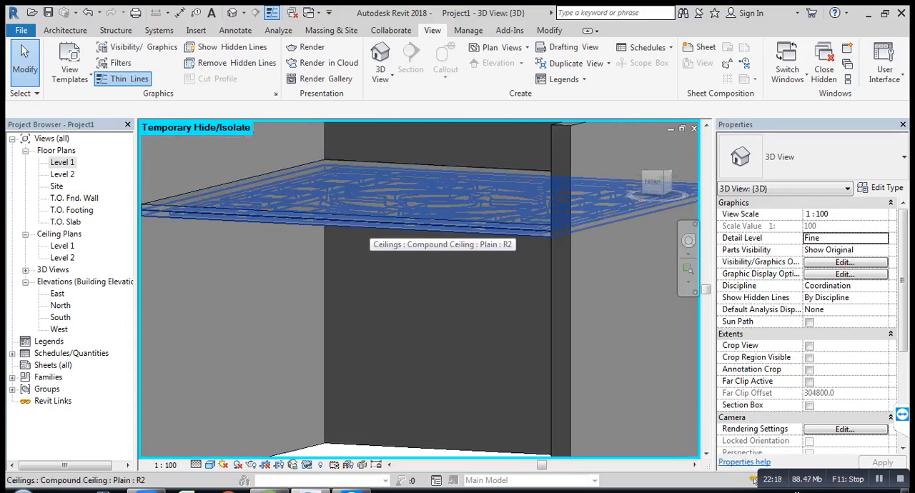
{"action": "left_click", "coordinate": [368, 223]}
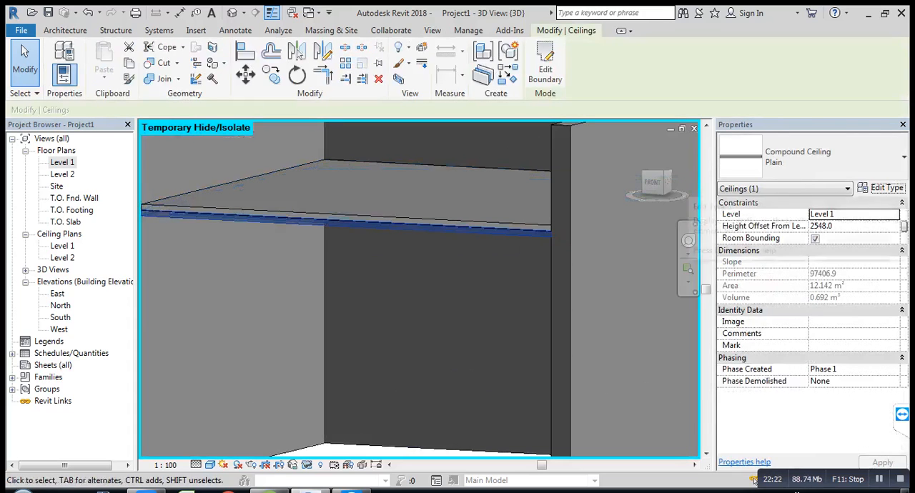
{"action": "left_click", "coordinate": [881, 187]}
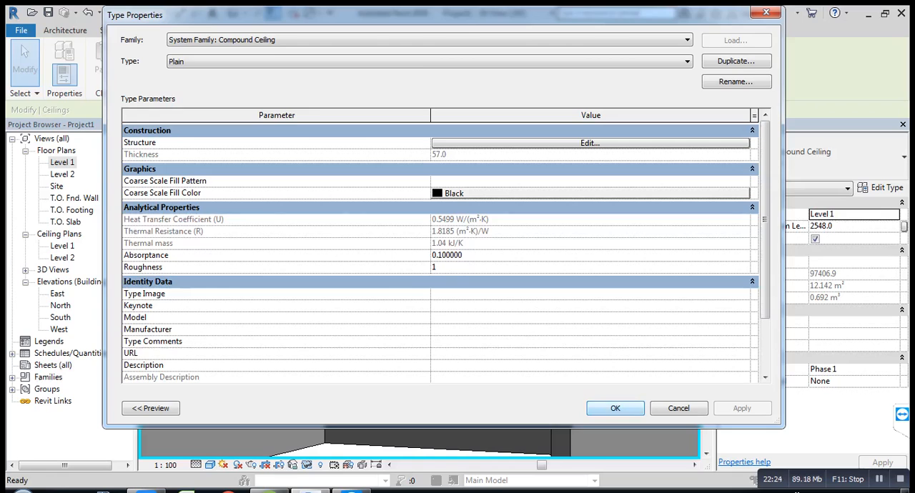
{"action": "left_click", "coordinate": [614, 408]}
{"action": "key", "text": "Escape"}
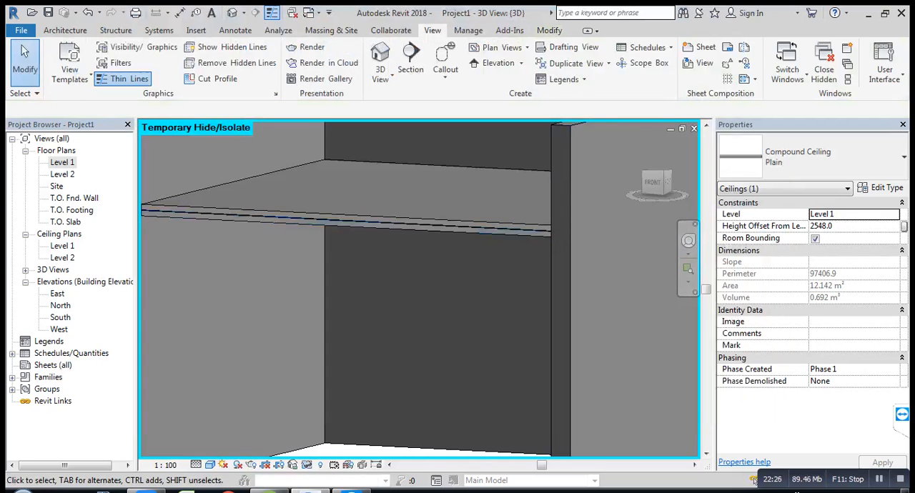
Step: Inspect the type properties of the upper, solid Plain compound ceiling without changing them
{"action": "left_click", "coordinate": [428, 220]}
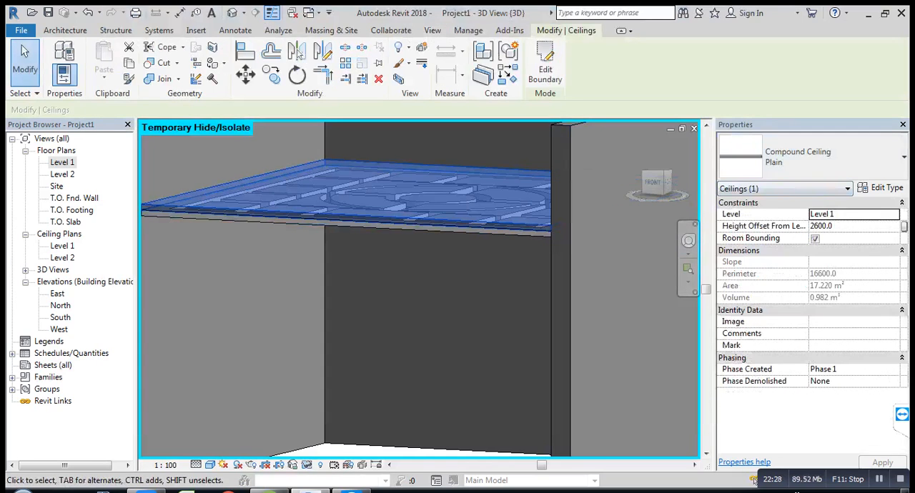
{"action": "left_click", "coordinate": [881, 187]}
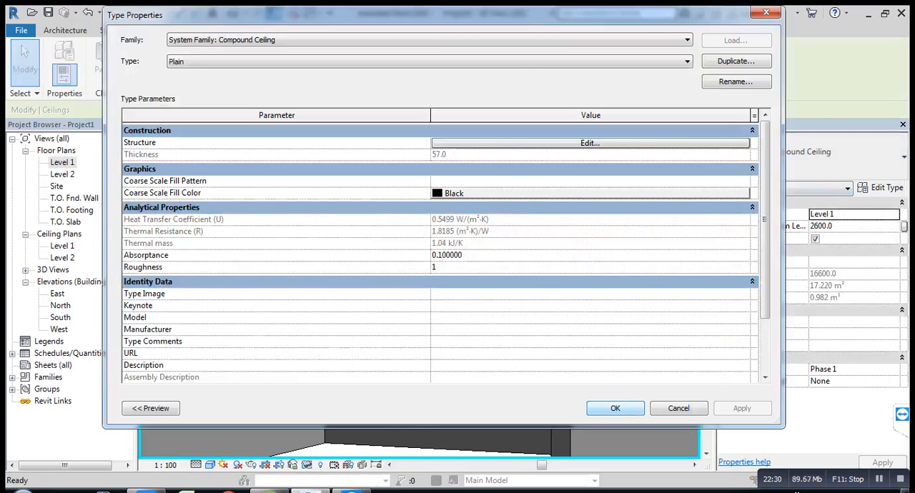
{"action": "left_click", "coordinate": [615, 408]}
{"action": "key", "text": "Escape"}
Step: Switch the 3D view to the front orientation and examine how the two Plain ceilings stack edge-on between the walls
{"action": "scroll", "coordinate": [421, 300], "scroll_direction": "down", "scroll_amount": 2}
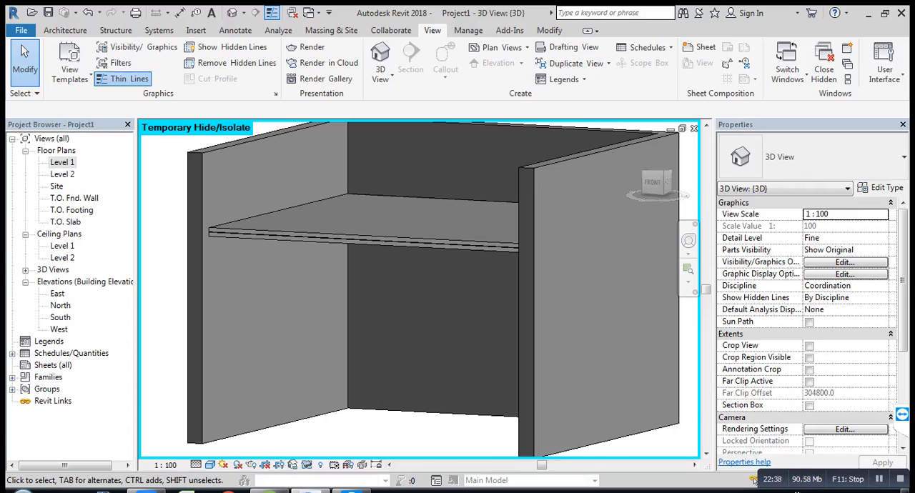
{"action": "scroll", "coordinate": [384, 305], "scroll_direction": "down", "scroll_amount": 1}
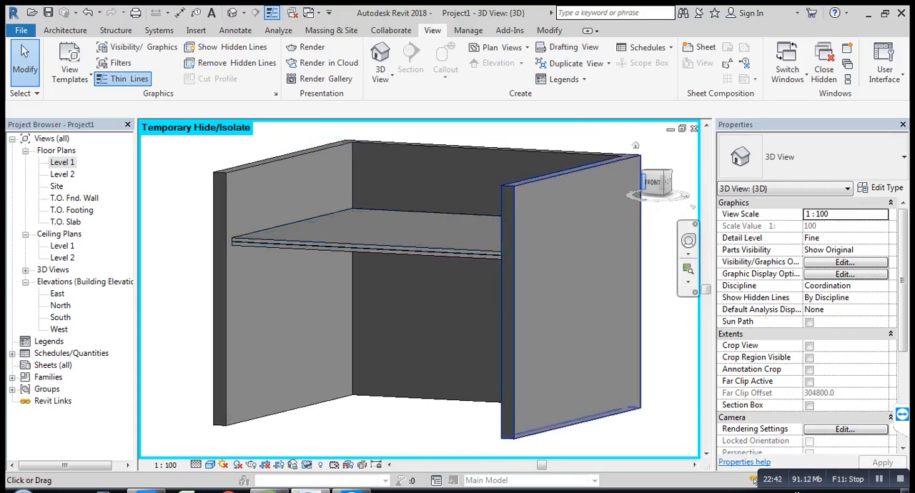
{"action": "left_click", "coordinate": [654, 183]}
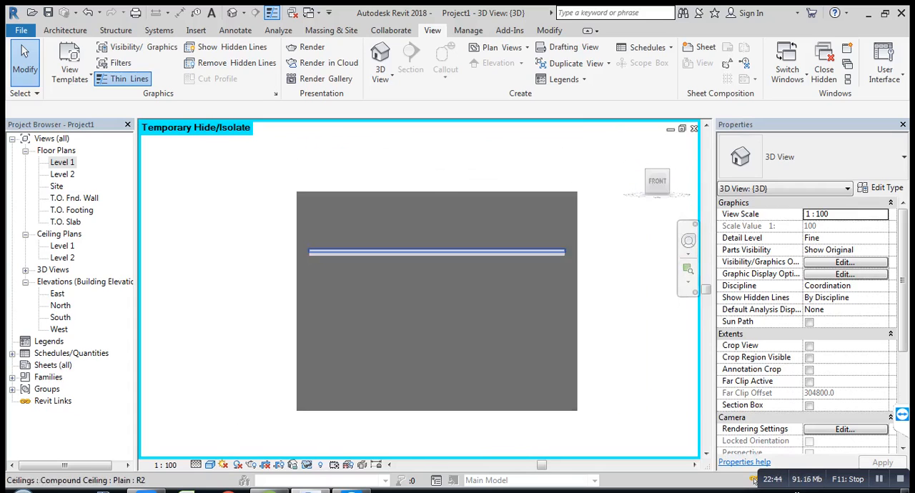
{"action": "scroll", "coordinate": [381, 250], "scroll_direction": "up", "scroll_amount": 4}
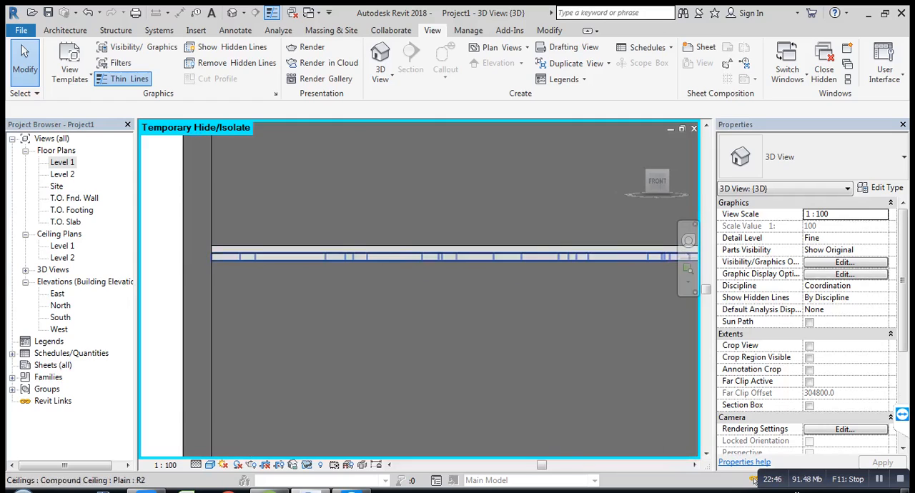
{"action": "scroll", "coordinate": [381, 250], "scroll_direction": "down", "scroll_amount": 3}
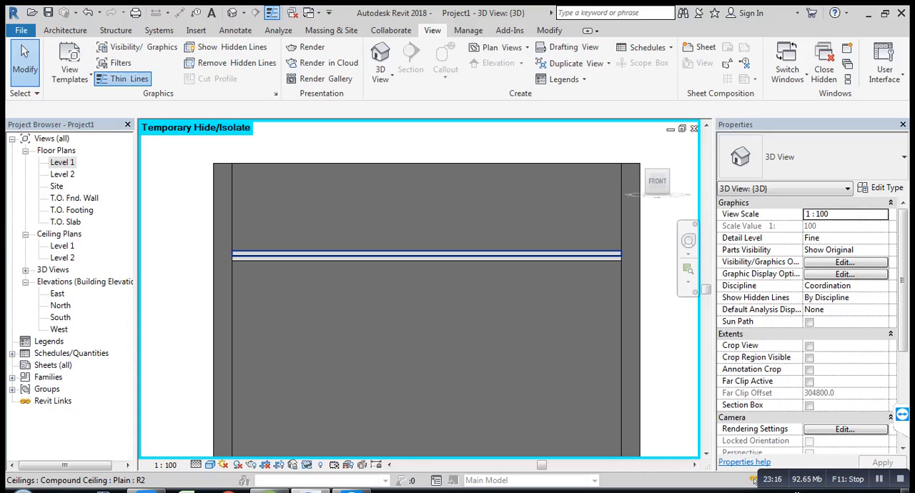
{"action": "scroll", "coordinate": [357, 272], "scroll_direction": "up", "scroll_amount": 3}
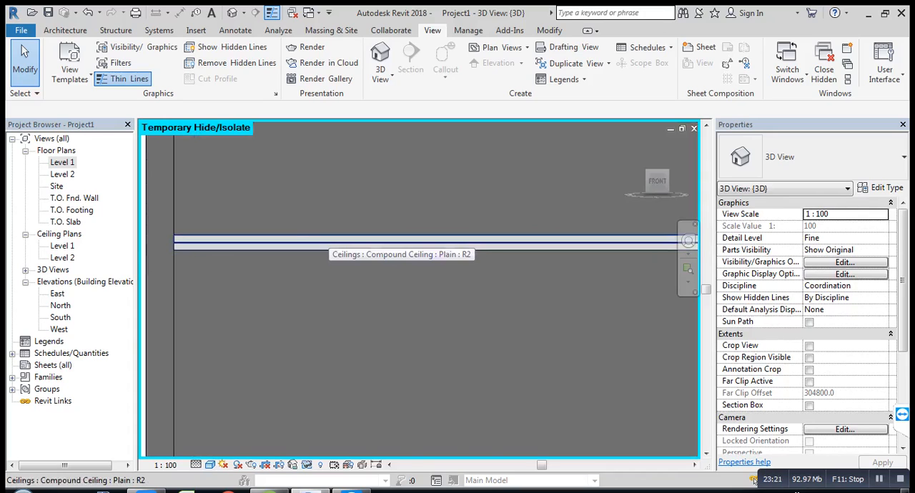
{"action": "scroll", "coordinate": [333, 237], "scroll_direction": "down", "scroll_amount": 2}
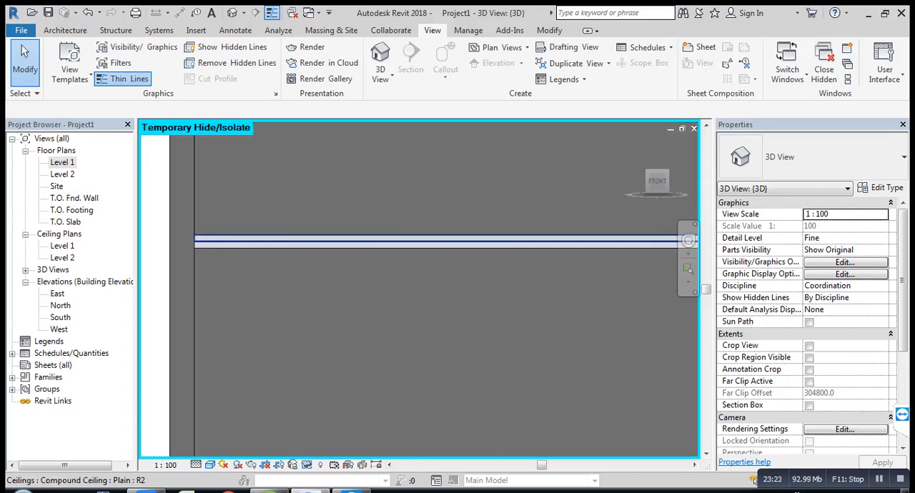
{"action": "scroll", "coordinate": [330, 240], "scroll_direction": "down", "scroll_amount": 1}
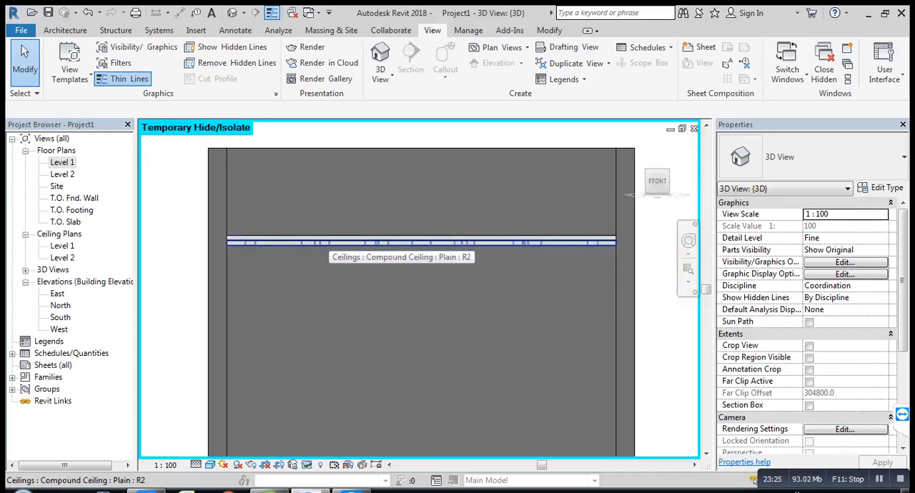
{"action": "scroll", "coordinate": [170, 298], "scroll_direction": "down", "scroll_amount": 1}
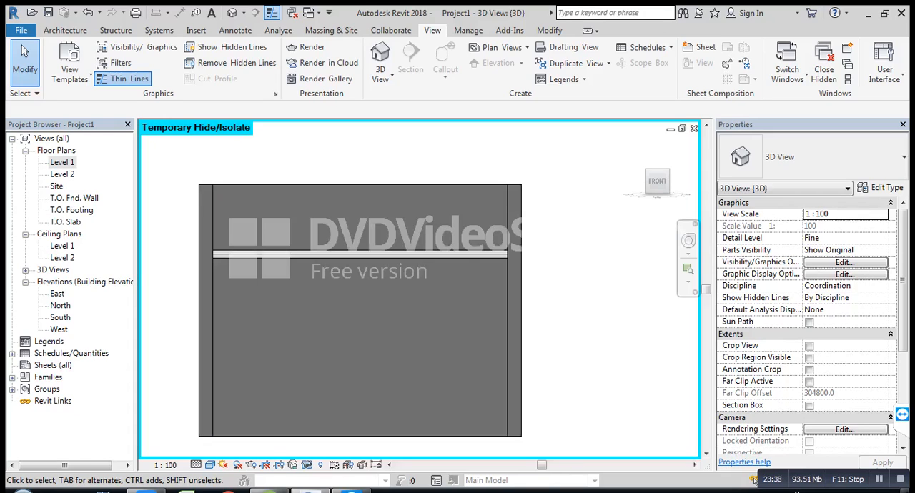
{"action": "scroll", "coordinate": [228, 266], "scroll_direction": "up", "scroll_amount": 2}
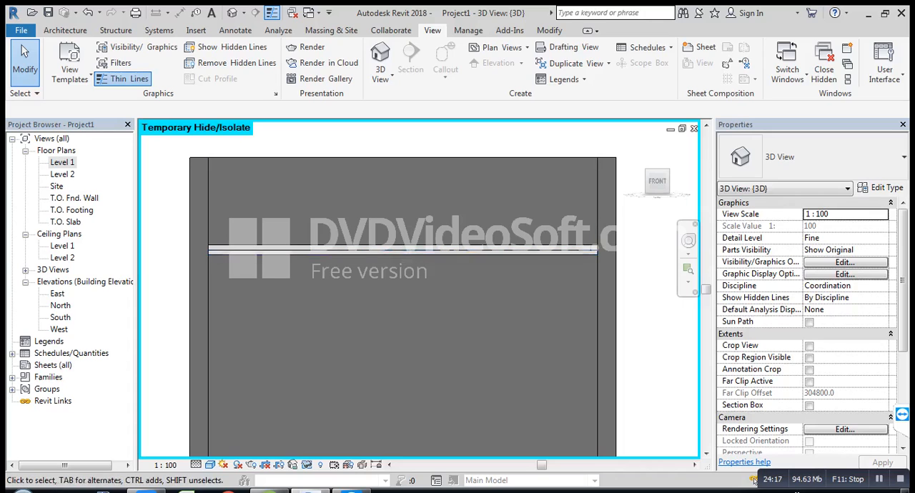
Step: Reset the temporary hide in the 3D view to restore the front wall, and open the Level 1 floor plan
{"action": "key", "text": "h"}
{"action": "key", "text": "r"}
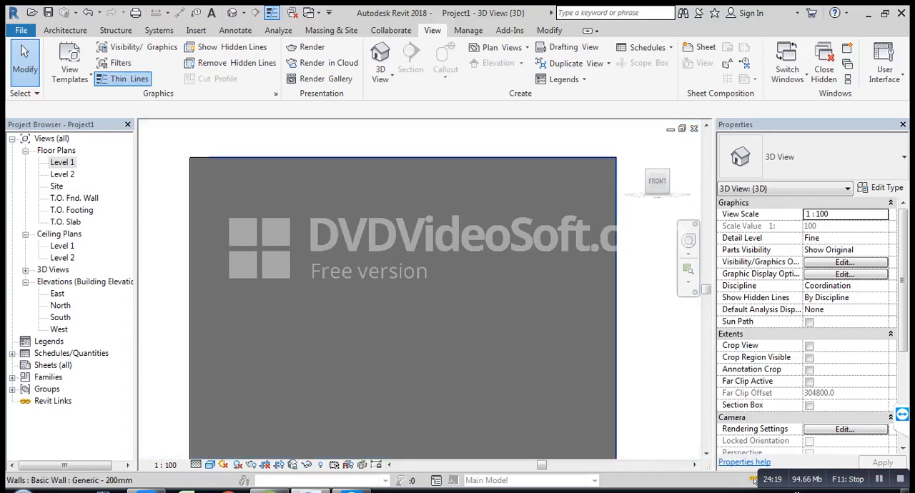
{"action": "left_click", "coordinate": [56, 150]}
{"action": "double_click", "coordinate": [62, 162]}
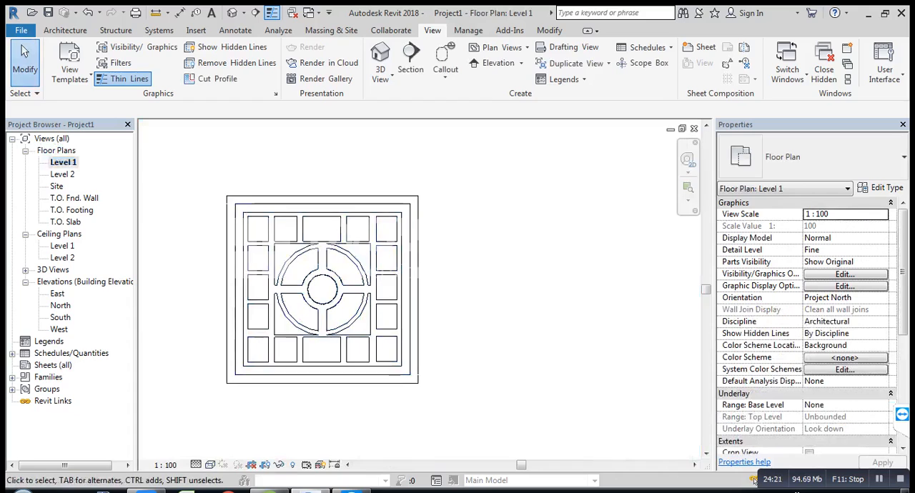
Step: Draw three chained Generic - 200mm walls off the existing room's right-hand wall, enclosing an adjoining room about 4500 by 4300 mm
{"action": "scroll", "coordinate": [385, 309], "scroll_direction": "down", "scroll_amount": 2}
{"action": "middle_click_drag", "start_coordinate": [386, 308], "coordinate": [401, 329]}
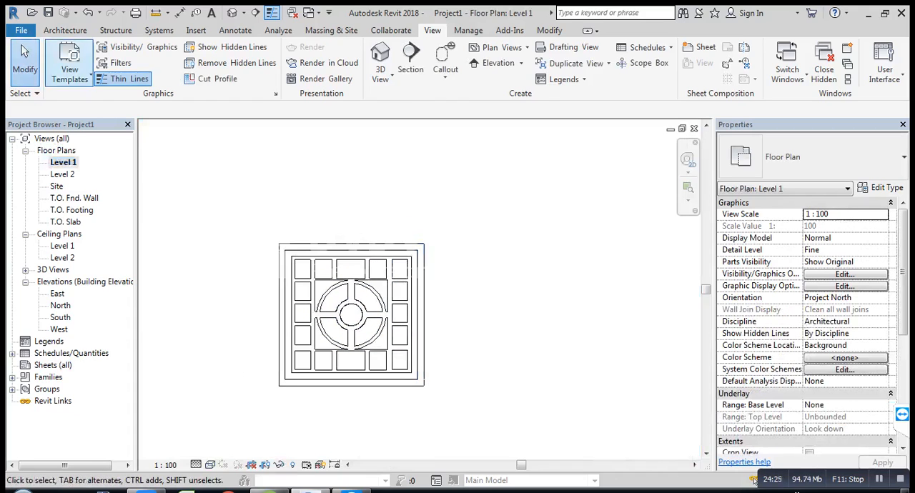
{"action": "left_click", "coordinate": [65, 30]}
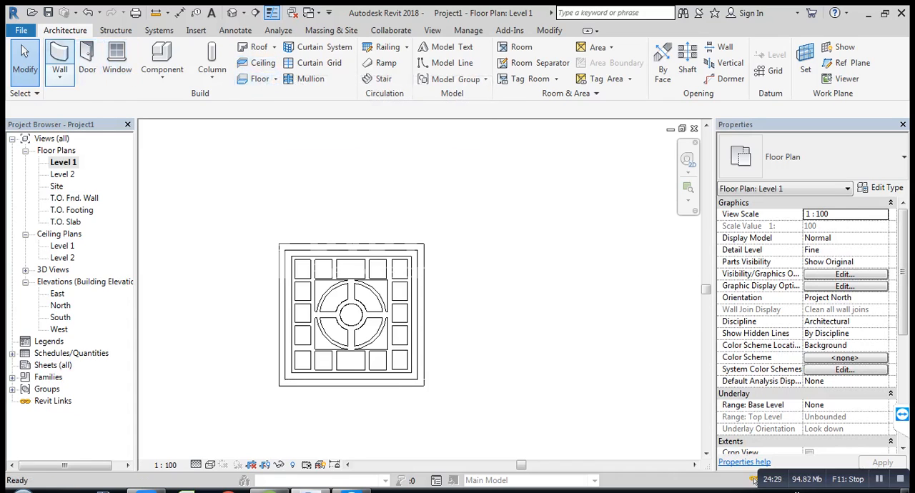
{"action": "left_click", "coordinate": [59, 63]}
{"action": "scroll", "coordinate": [482, 260], "scroll_direction": "down", "scroll_amount": 2}
{"action": "middle_click_drag", "start_coordinate": [483, 261], "coordinate": [360, 219]}
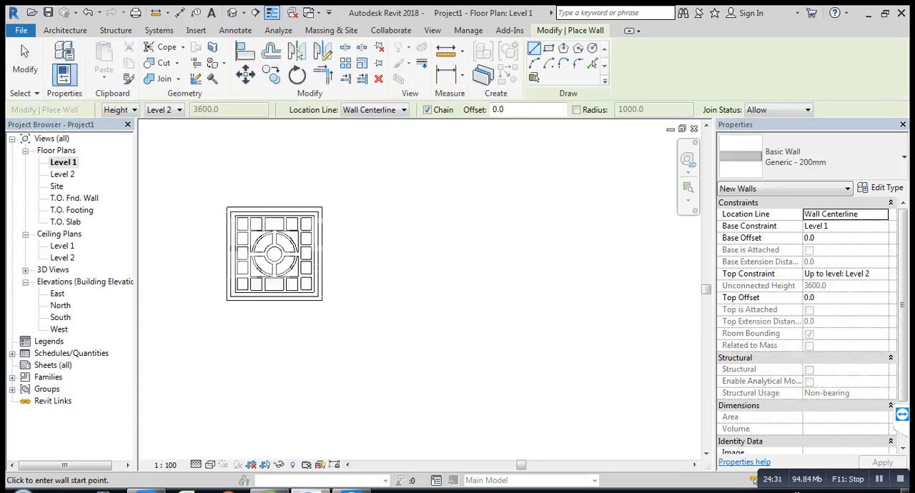
{"action": "left_click", "coordinate": [321, 209]}
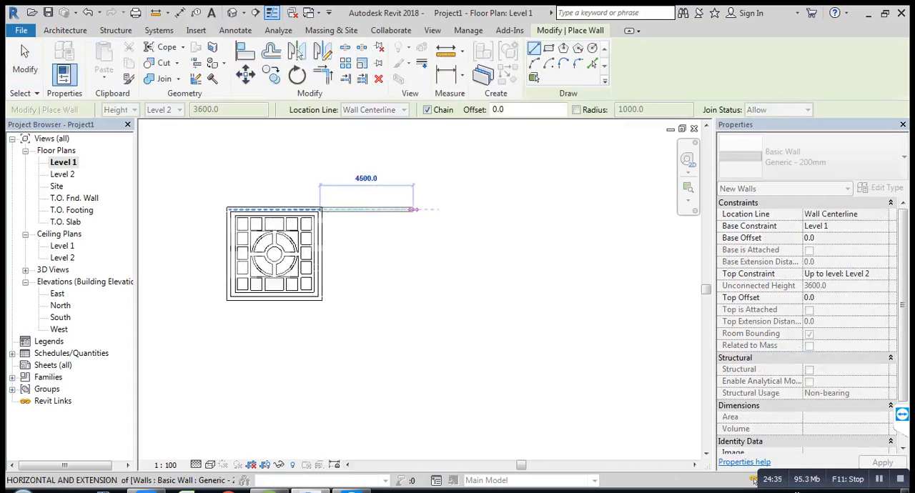
{"action": "left_click", "coordinate": [412, 209]}
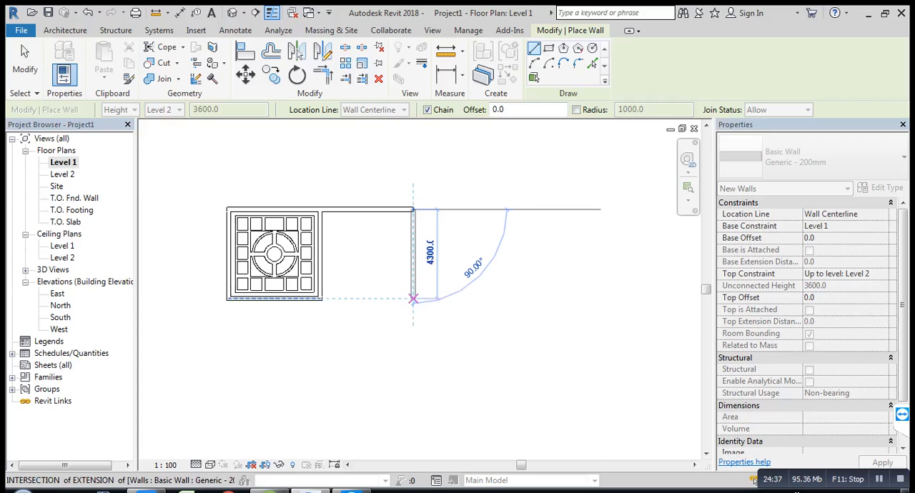
{"action": "left_click", "coordinate": [412, 299]}
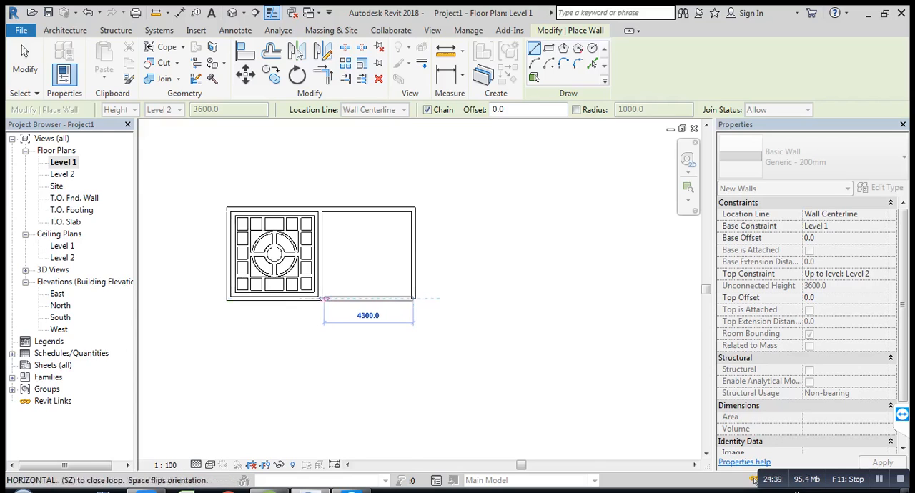
{"action": "left_click", "coordinate": [320, 298]}
{"action": "key", "text": "Escape"}
{"action": "key", "text": "Escape"}
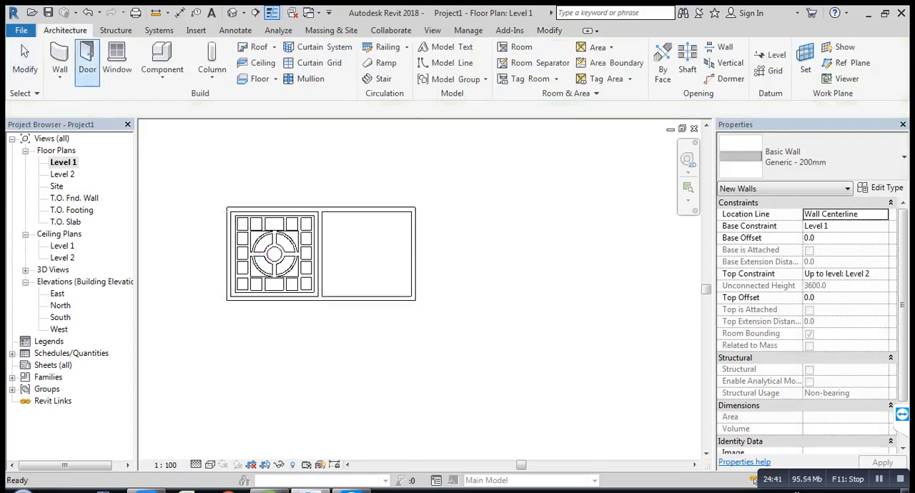
Step: Start an automatic ceiling and duplicate the 600 x 600mm grid compound ceiling type as 600 x 600mm grid 2
{"action": "scroll", "coordinate": [267, 230], "scroll_direction": "up", "scroll_amount": 5}
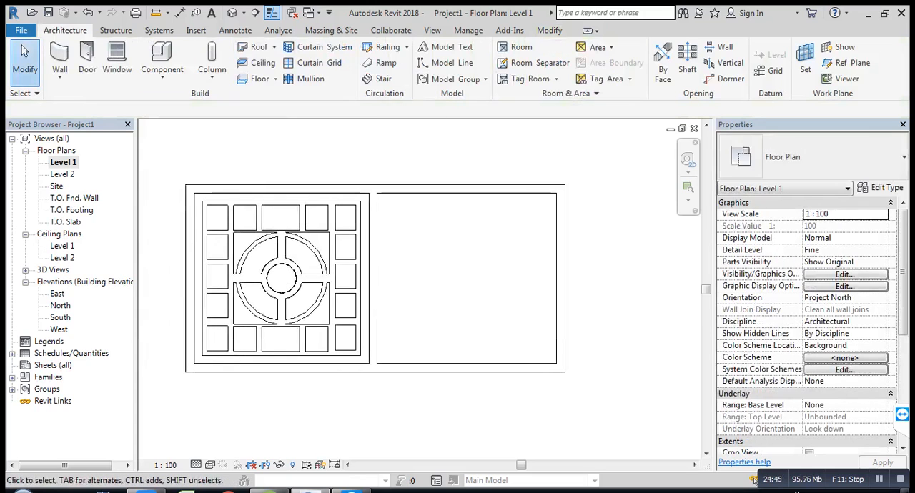
{"action": "left_click", "coordinate": [257, 63]}
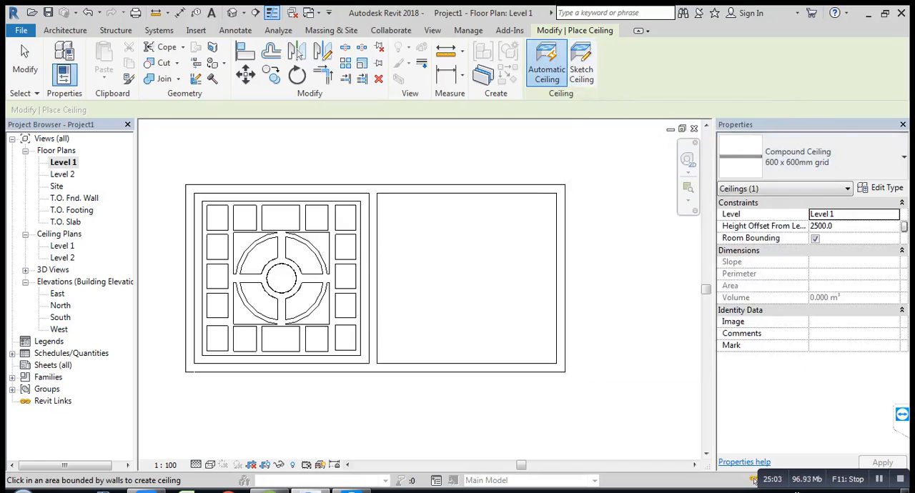
{"action": "left_click", "coordinate": [886, 188]}
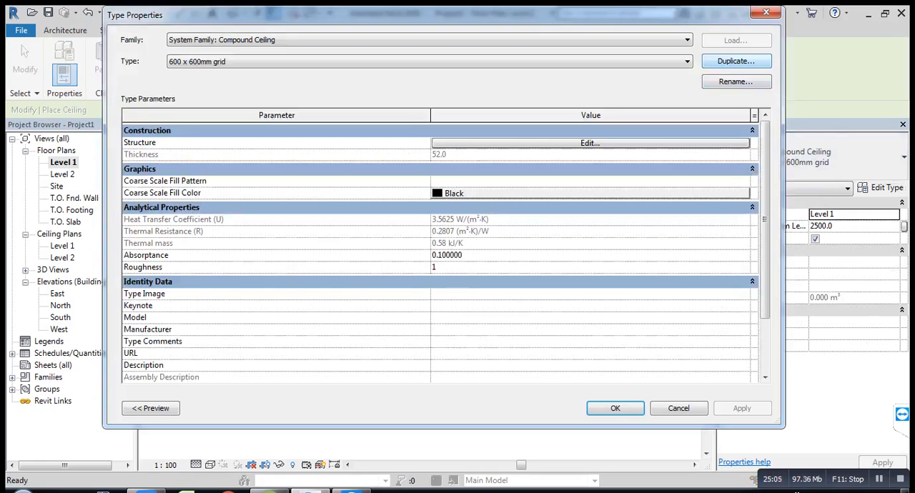
{"action": "left_click", "coordinate": [736, 61]}
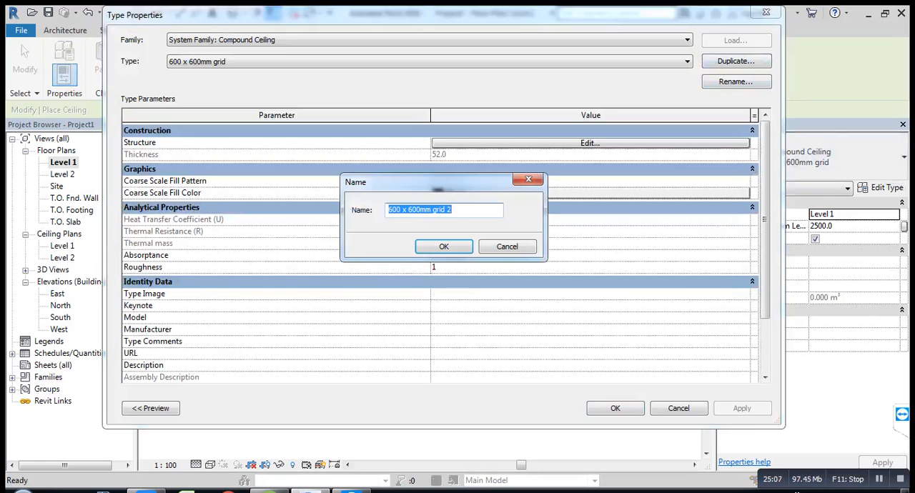
{"action": "left_click", "coordinate": [444, 246]}
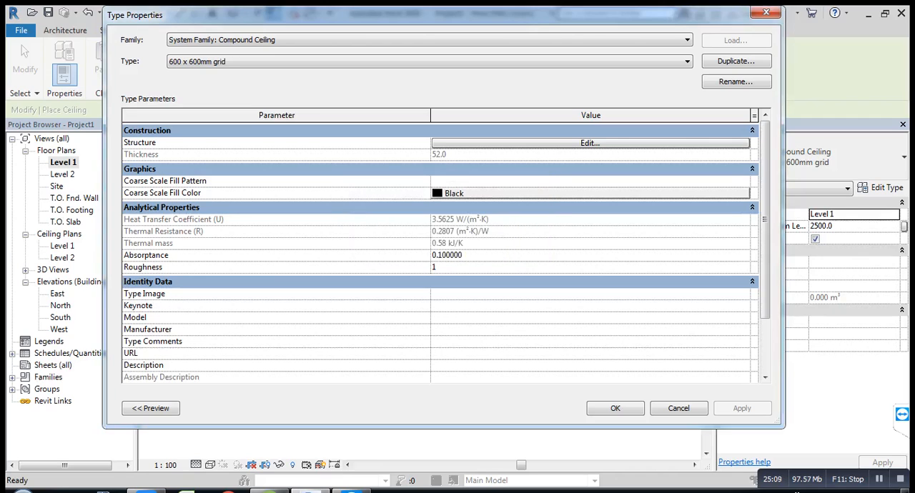
Step: In the duplicated type's structure, set the Finish 2 layer to 10 mm and the Structure layer to 30 mm thick
{"action": "left_click", "coordinate": [590, 143]}
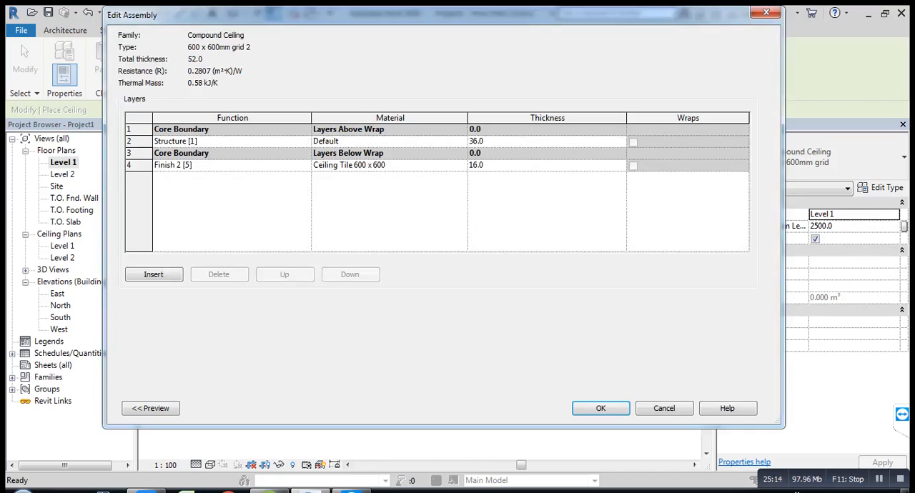
{"action": "left_click", "coordinate": [516, 165]}
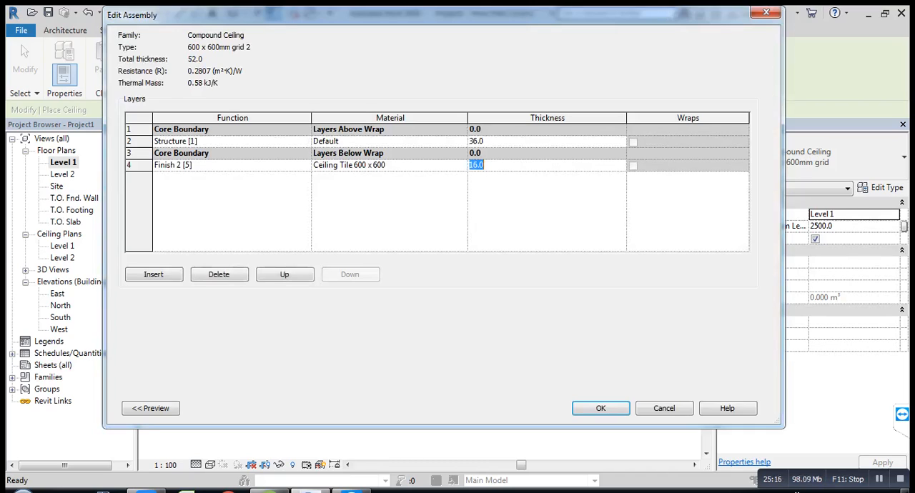
{"action": "type", "text": "10"}
{"action": "left_click", "coordinate": [516, 141]}
{"action": "type", "text": "30"}
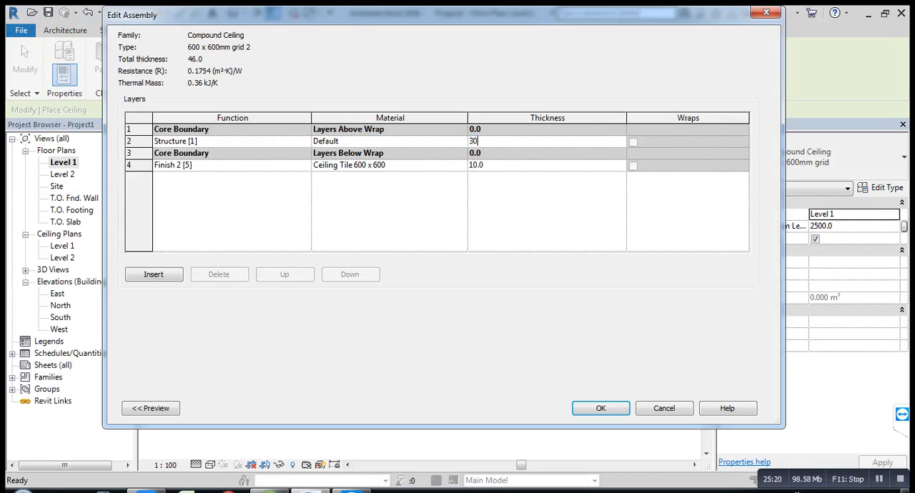
{"action": "key", "text": "Return"}
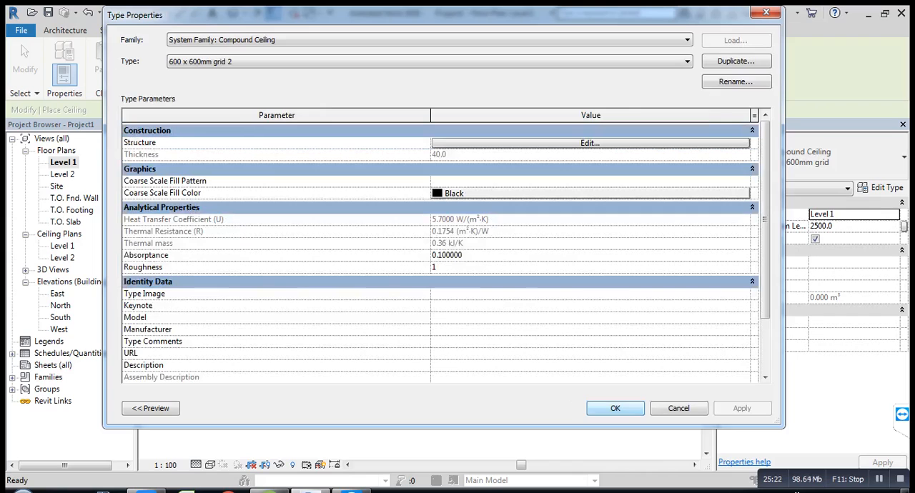
{"action": "left_click", "coordinate": [615, 408]}
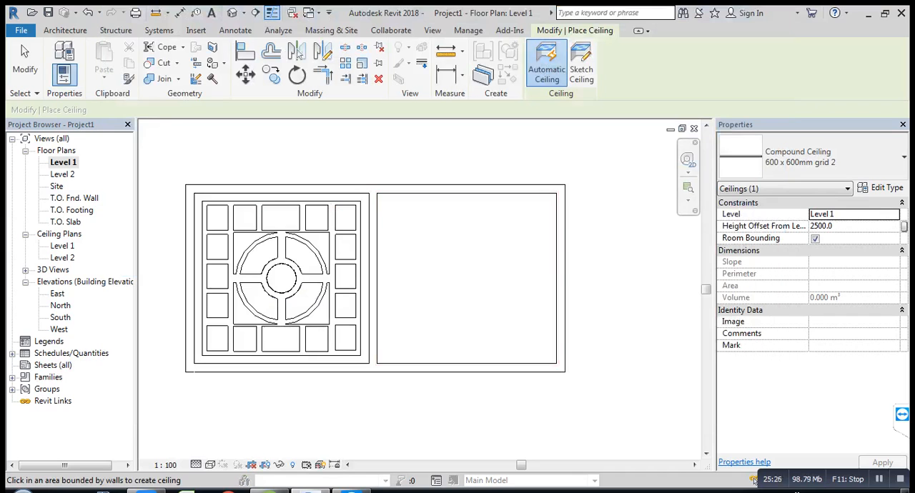
Step: Place the 600 x 600mm grid 2 ceiling automatically in the empty second room and finish the ceiling command
{"action": "left_click", "coordinate": [821, 226]}
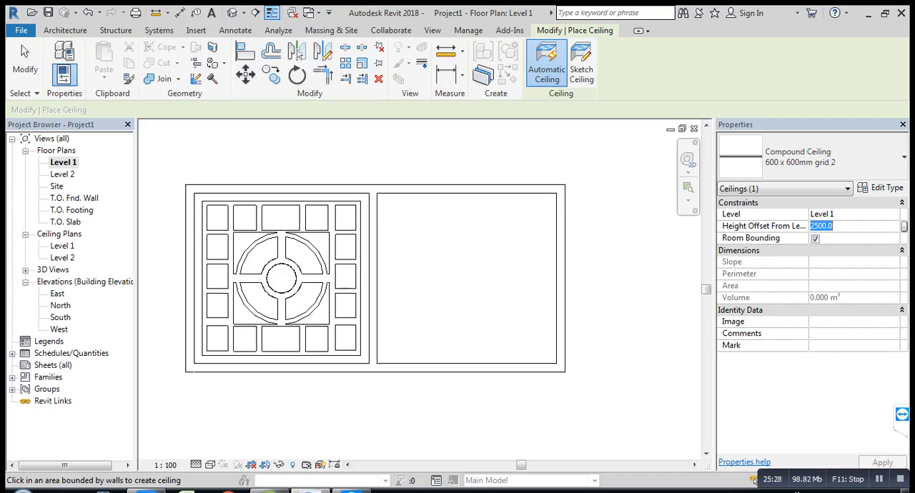
{"action": "key", "text": "Escape"}
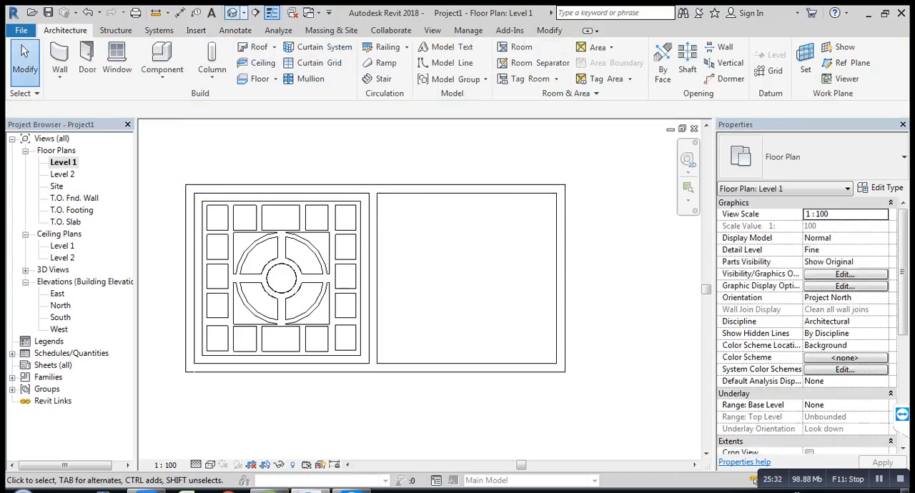
Step: Open the default 3D view and set its visual style to Wireframe
{"action": "left_click", "coordinate": [232, 12]}
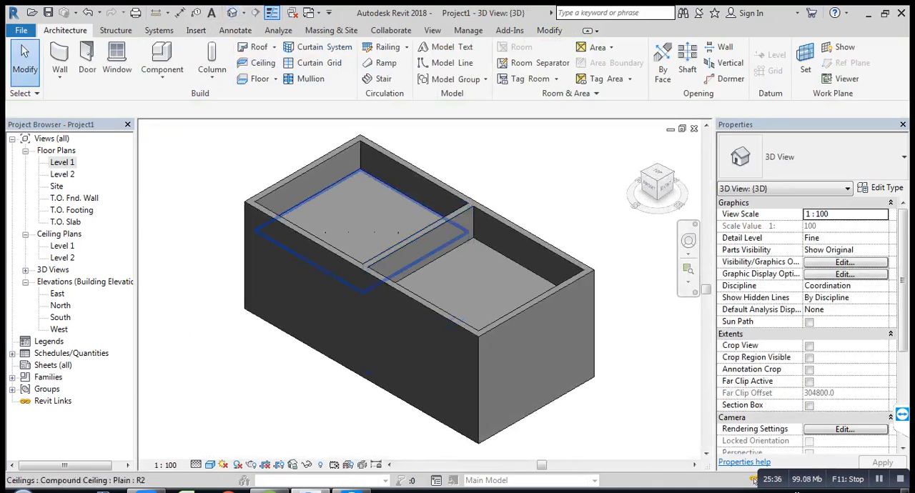
{"action": "left_click", "coordinate": [210, 465]}
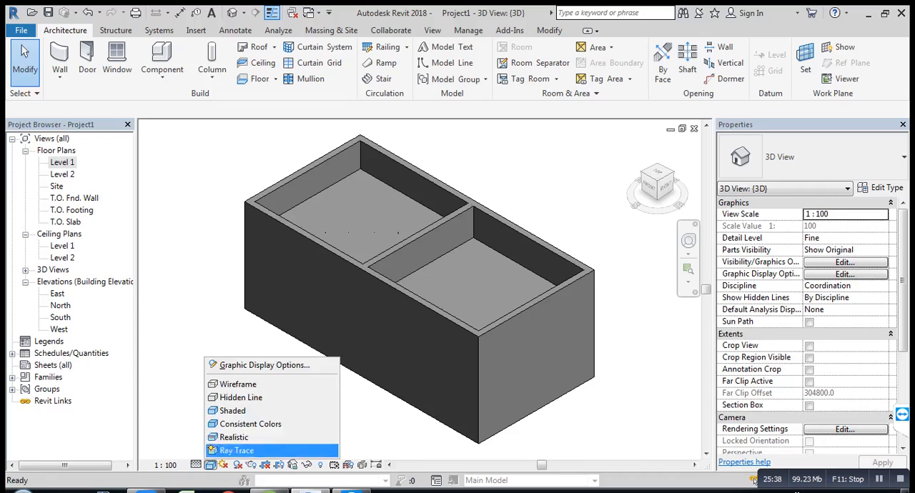
{"action": "left_click", "coordinate": [237, 384]}
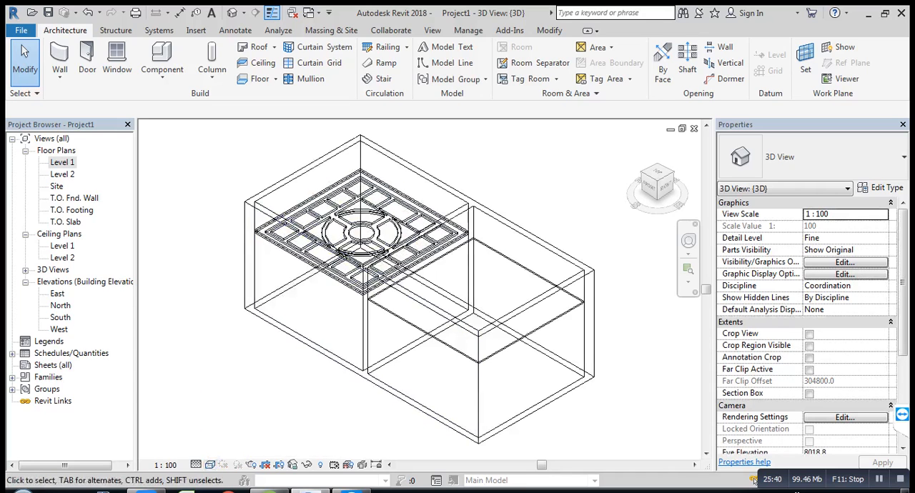
Step: Set the height offset of the 600 x 600mm grid 2 ceiling in the second room to 2600
{"action": "left_click", "coordinate": [423, 331]}
{"action": "key", "text": "Tab"}
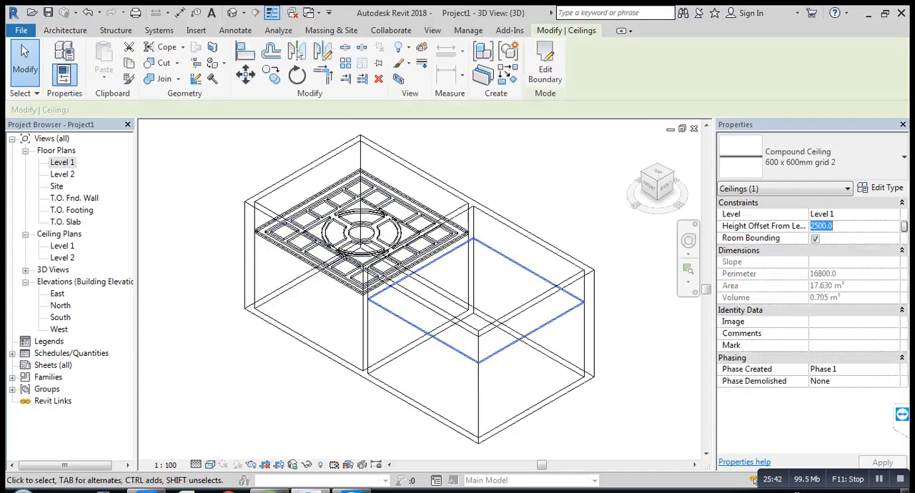
{"action": "type", "text": "2600"}
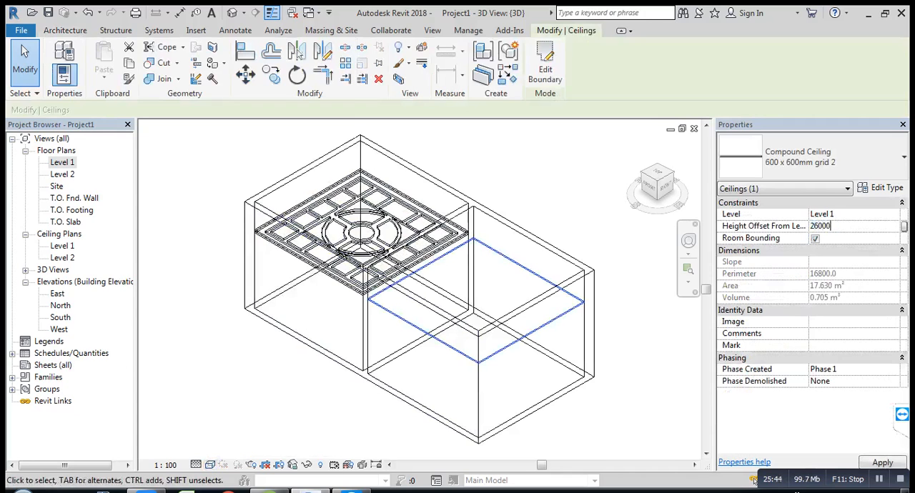
{"action": "key", "text": "Return"}
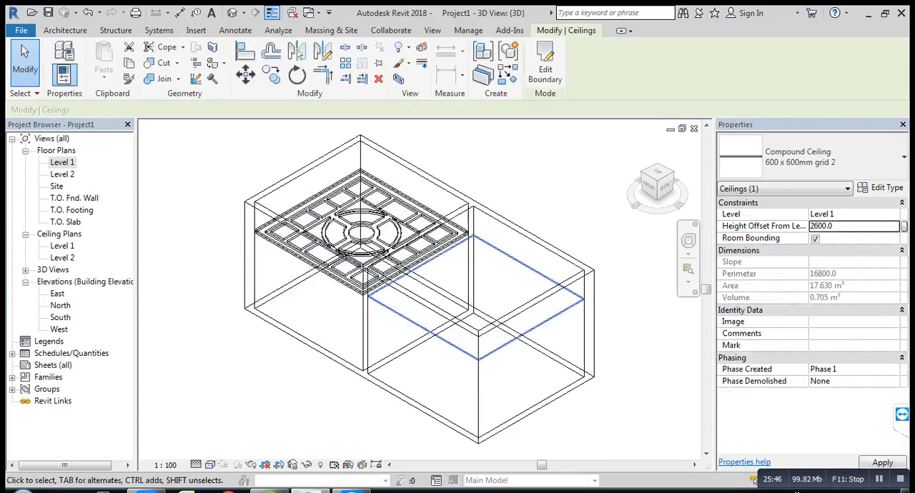
{"action": "key", "text": "Escape"}
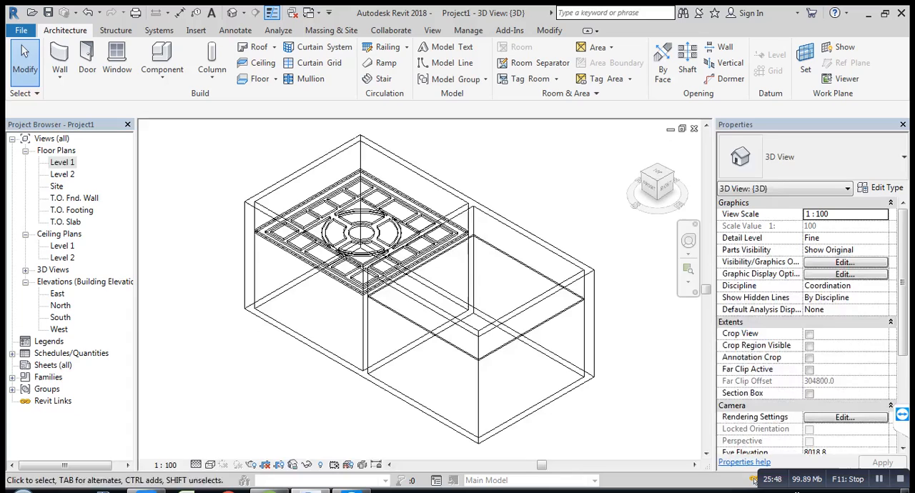
Step: Return to the Level 1 floor plan and start a new ceiling using the 600 x 600mm grid compound type
{"action": "double_click", "coordinate": [63, 162]}
{"action": "middle_click_drag", "start_coordinate": [286, 236], "coordinate": [259, 245]}
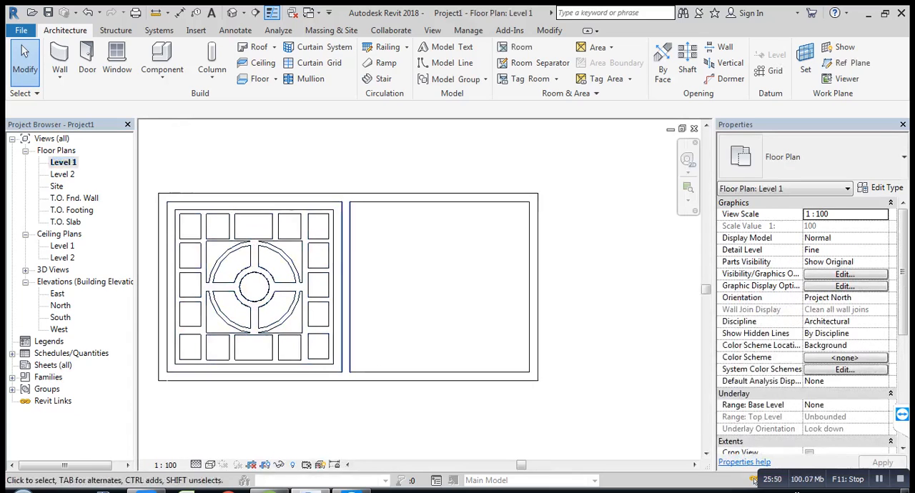
{"action": "left_click", "coordinate": [257, 63]}
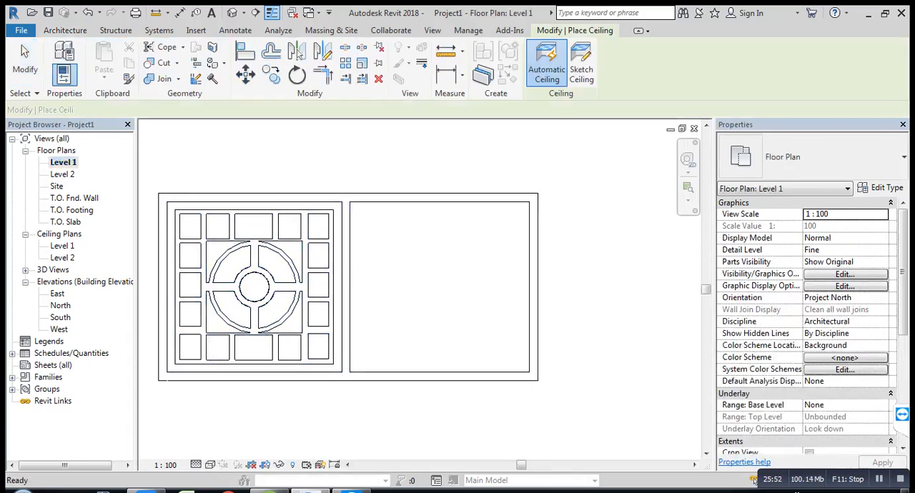
{"action": "left_click", "coordinate": [812, 156]}
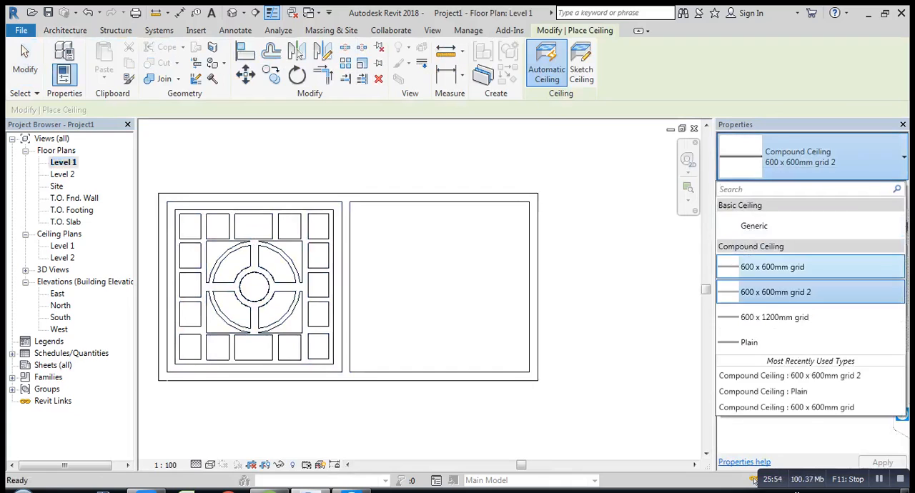
{"action": "left_click", "coordinate": [772, 267]}
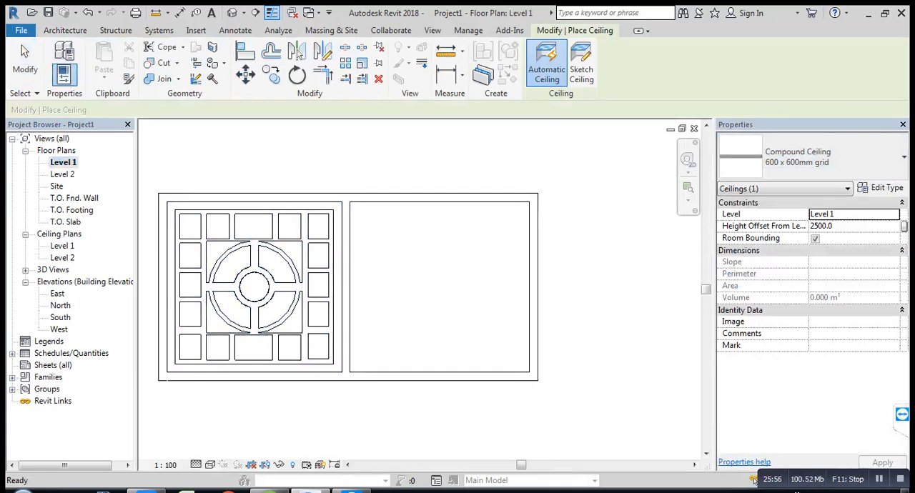
Step: Set the new ceiling's height offset from level to 2548 and check the type's thickness in its type properties
{"action": "key", "text": "Tab"}
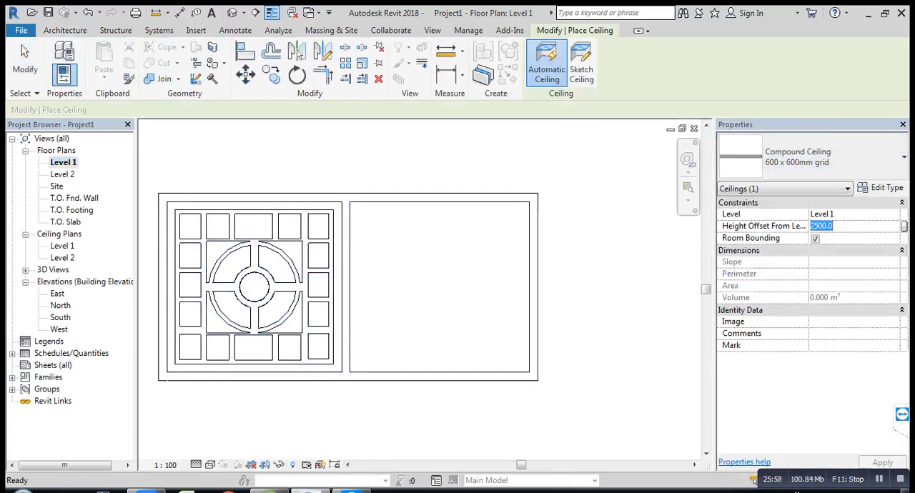
{"action": "type", "text": "2"}
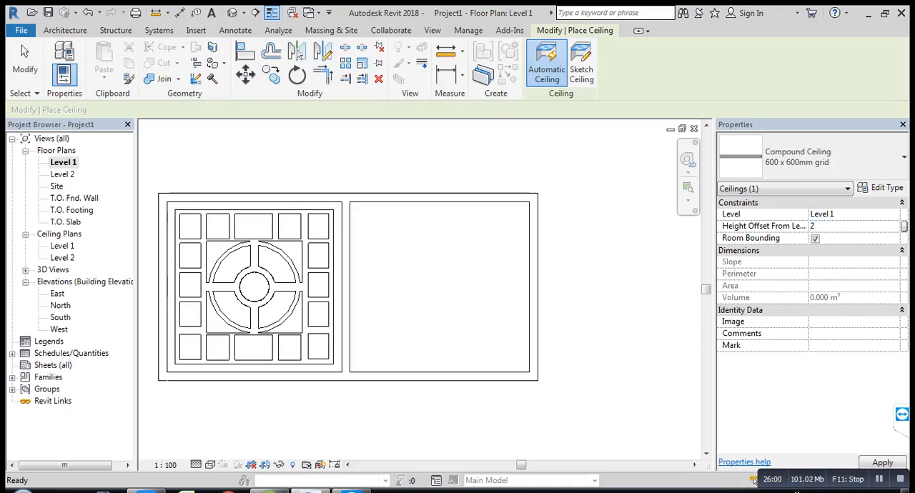
{"action": "type", "text": "548"}
{"action": "key", "text": "BackSpace"}
{"action": "key", "text": "BackSpace"}
{"action": "type", "text": "48"}
{"action": "key", "text": "Return"}
{"action": "left_click", "coordinate": [886, 187]}
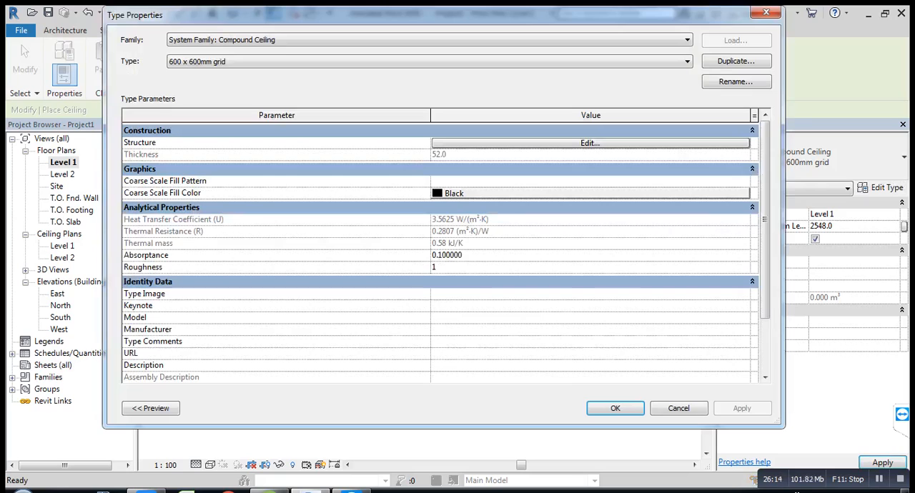
{"action": "left_click", "coordinate": [615, 408]}
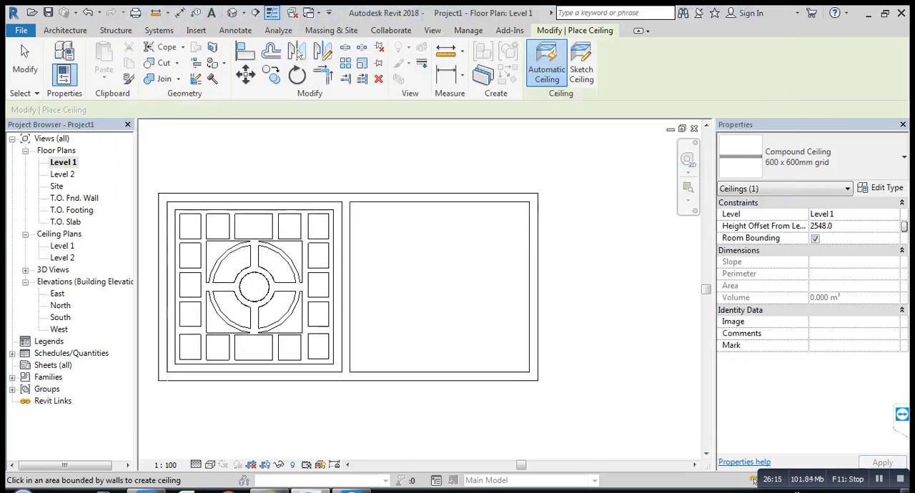
Step: Sketch a rectangular ceiling boundary, 4300 by 4100 mm, along the inner wall faces of the second room
{"action": "left_click", "coordinate": [581, 69]}
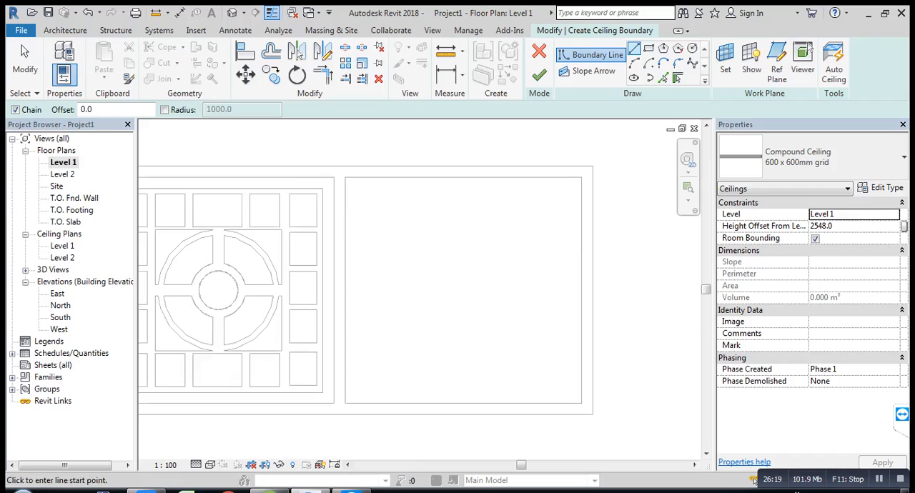
{"action": "scroll", "coordinate": [363, 276], "scroll_direction": "up", "scroll_amount": 2}
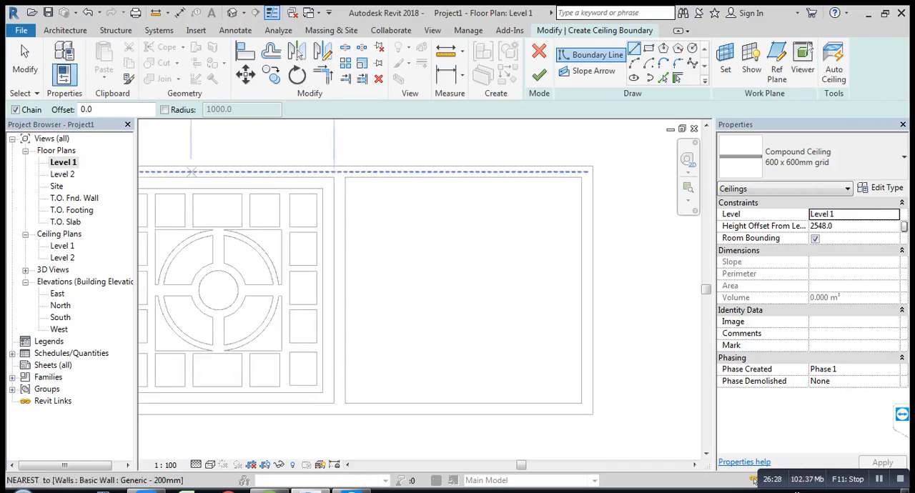
{"action": "left_click", "coordinate": [648, 48]}
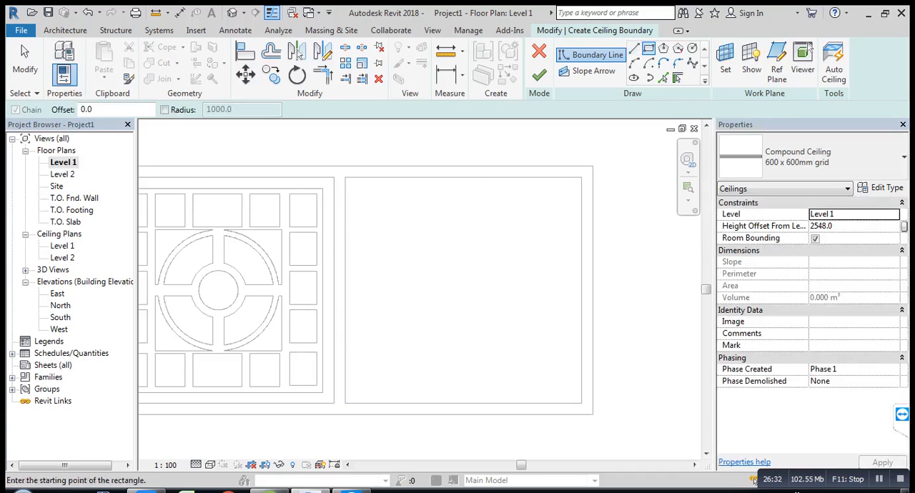
{"action": "scroll", "coordinate": [401, 214], "scroll_direction": "down", "scroll_amount": 1}
{"action": "scroll", "coordinate": [407, 210], "scroll_direction": "down", "scroll_amount": 1}
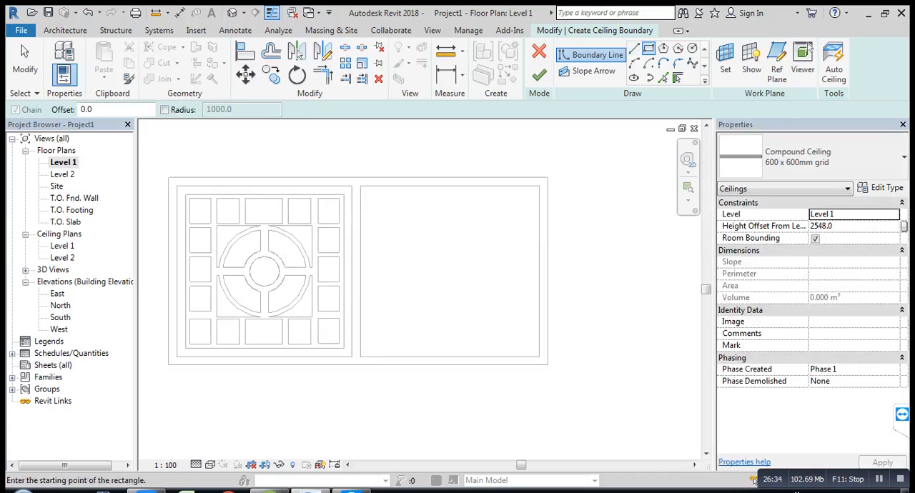
{"action": "scroll", "coordinate": [288, 238], "scroll_direction": "up", "scroll_amount": 1}
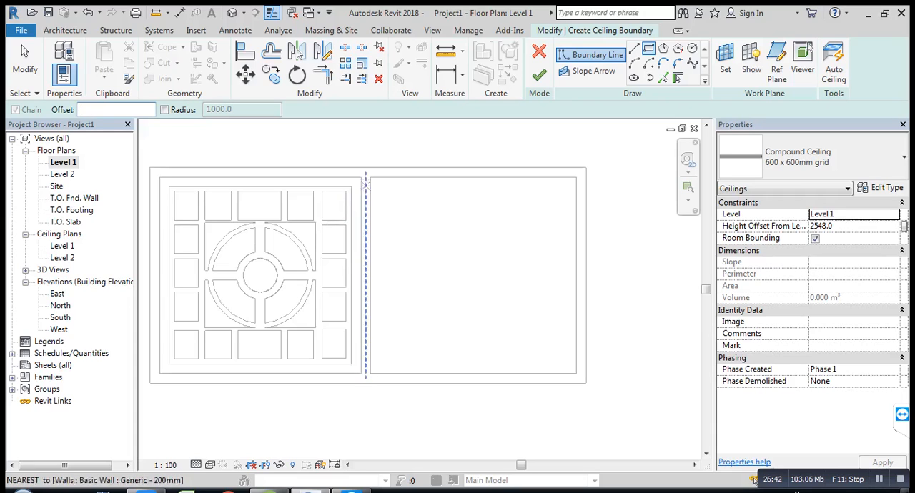
{"action": "left_click", "coordinate": [370, 176]}
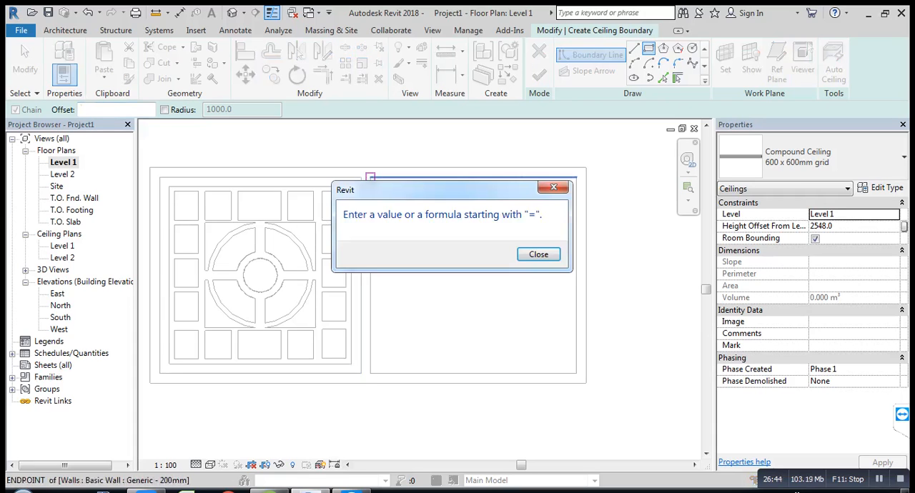
{"action": "key", "text": "Return"}
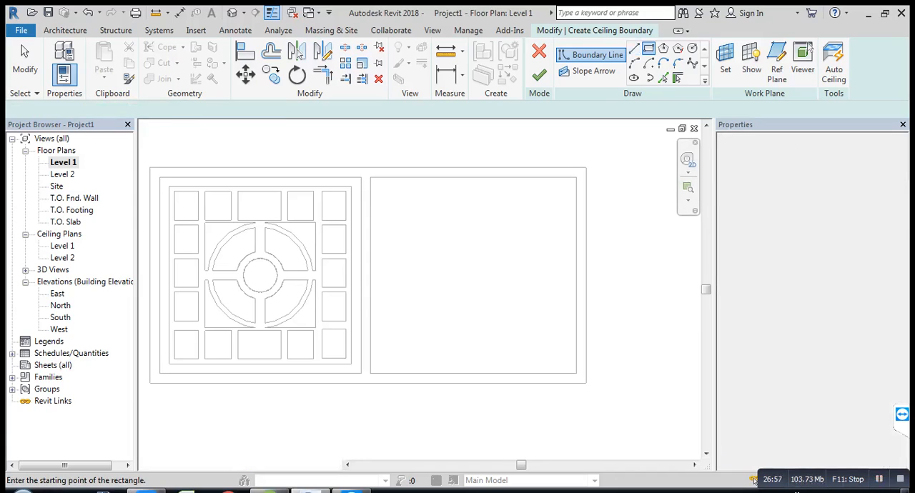
{"action": "left_click", "coordinate": [370, 178]}
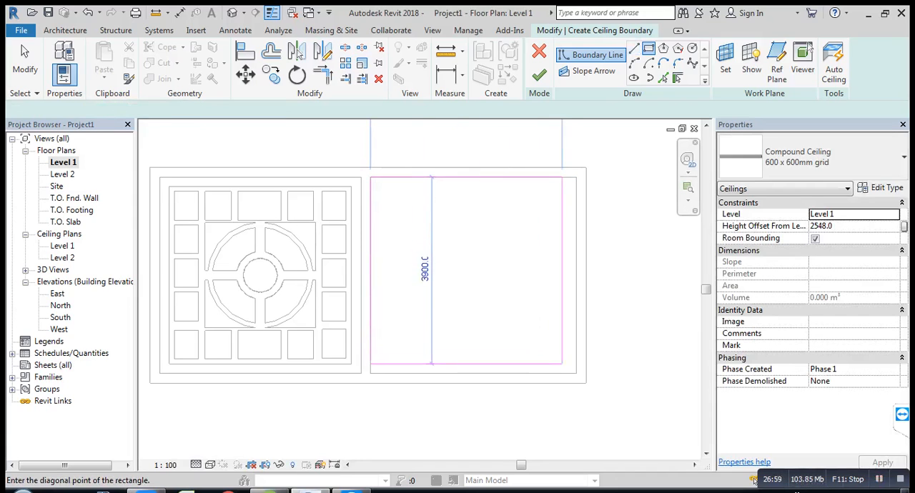
{"action": "left_click", "coordinate": [575, 372]}
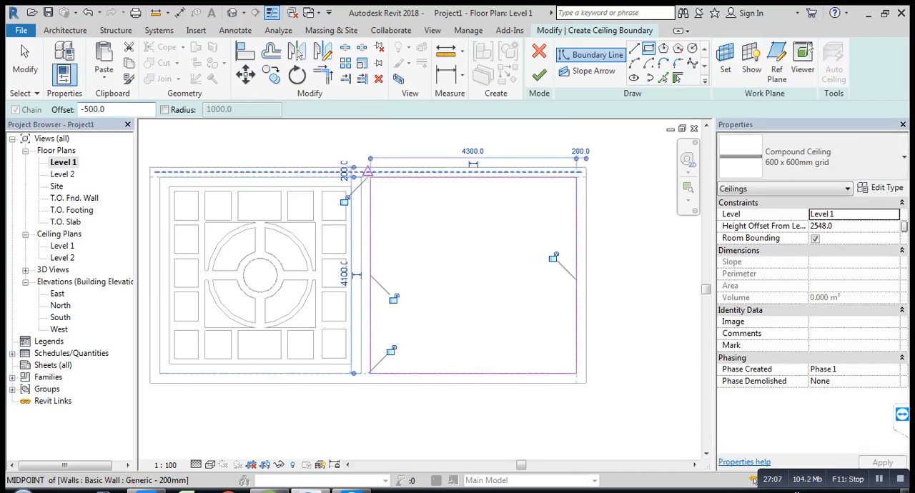
Step: Add a rectangle inset 500 mm from the outer boundary and, inset 100 mm at its upper edge, one 3100 by about 819 mm
{"action": "left_click", "coordinate": [370, 177]}
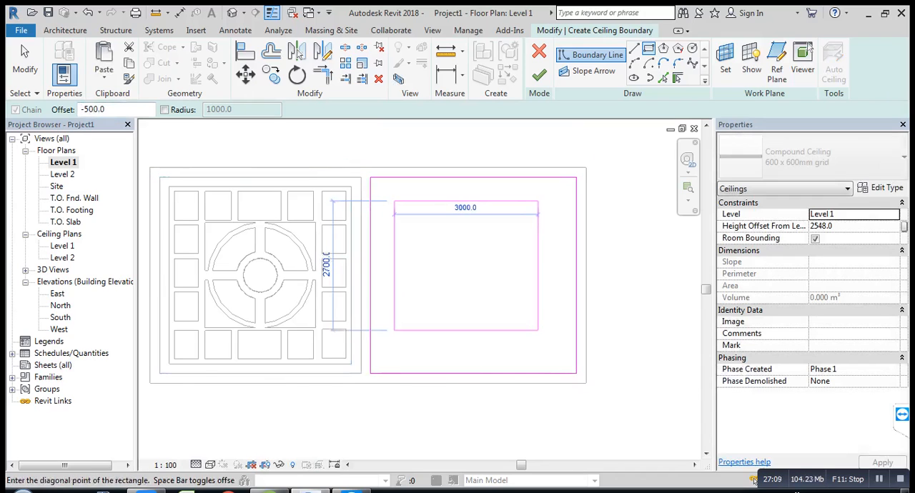
{"action": "left_click", "coordinate": [575, 372]}
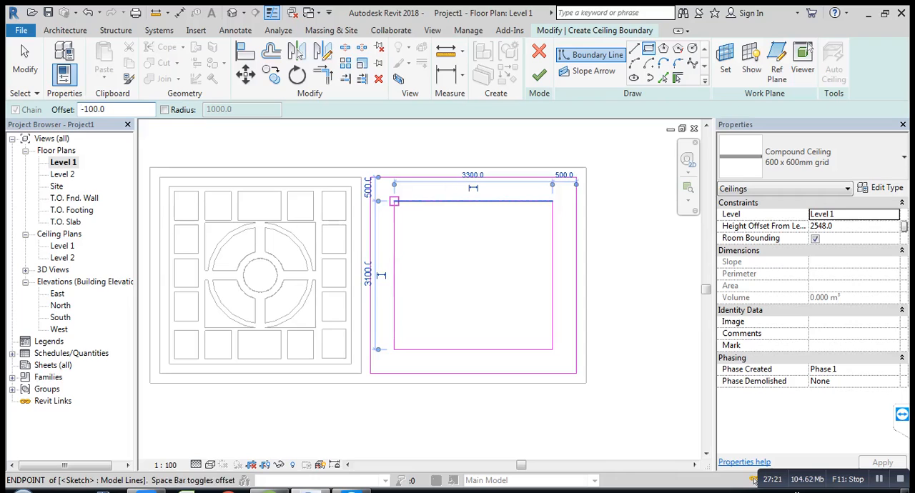
{"action": "left_click", "coordinate": [394, 202]}
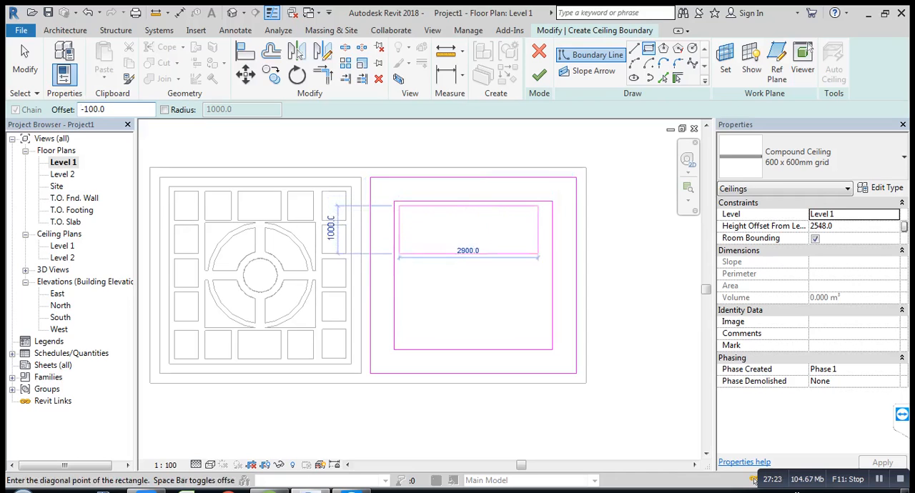
{"action": "left_click", "coordinate": [551, 248]}
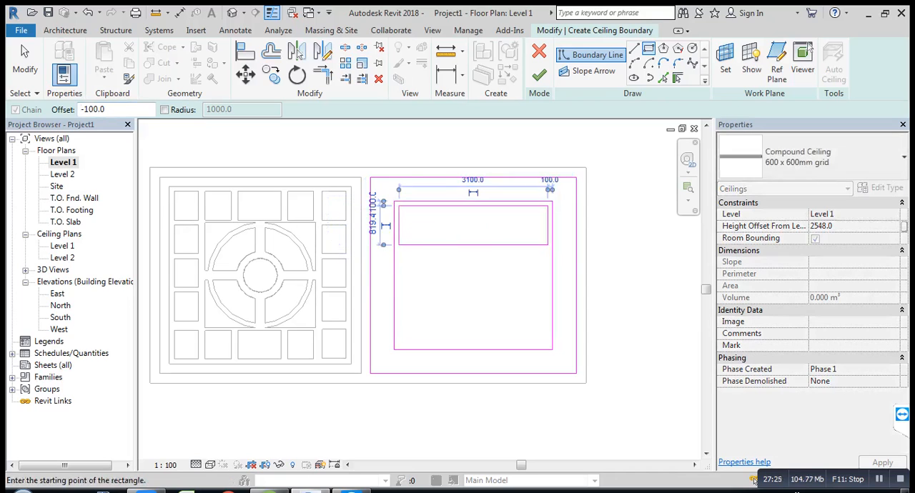
{"action": "key", "text": "Escape"}
Step: Mirror a copy of the 3100 mm wide rectangle about a drawn horizontal axis through the middle of the inset boundary
{"action": "scroll", "coordinate": [402, 217], "scroll_direction": "up", "scroll_amount": 2}
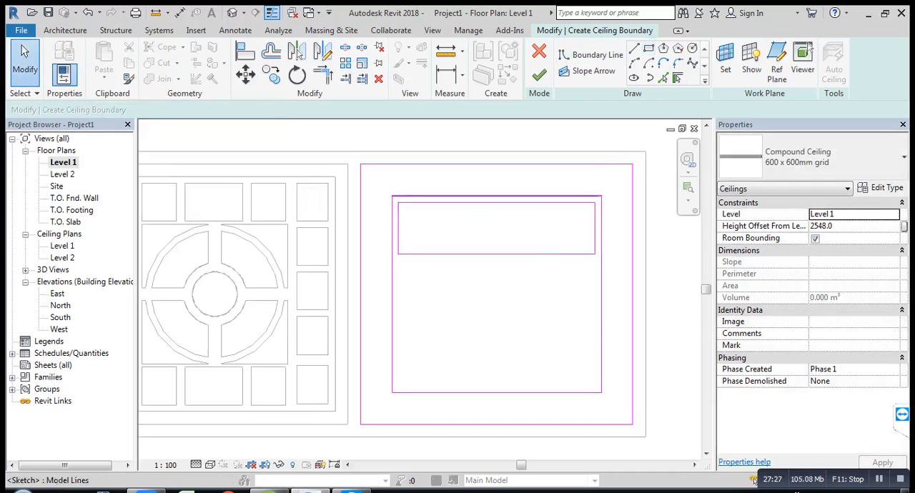
{"action": "mouse_move", "coordinate": [394, 185]}
{"action": "left_mouse_down"}
{"action": "mouse_move", "coordinate": [407, 203]}
{"action": "mouse_move", "coordinate": [545, 282]}
{"action": "mouse_move", "coordinate": [597, 273]}
{"action": "left_mouse_up"}
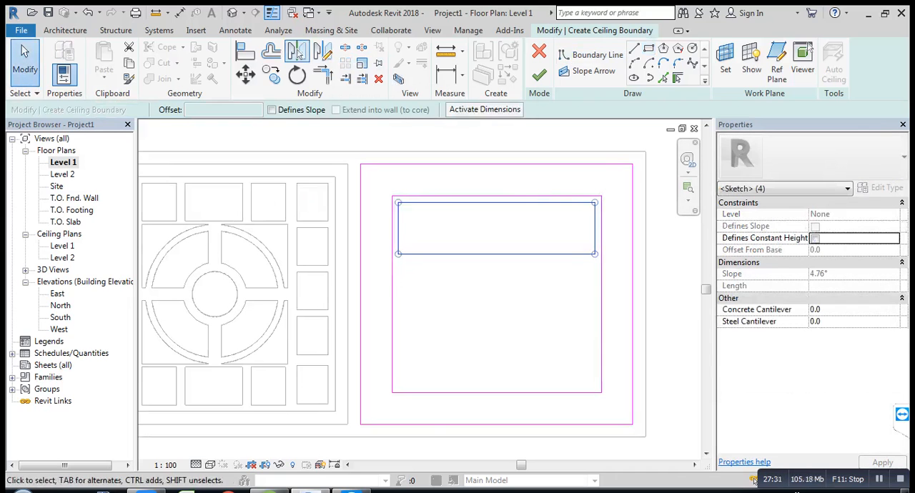
{"action": "left_click", "coordinate": [319, 56]}
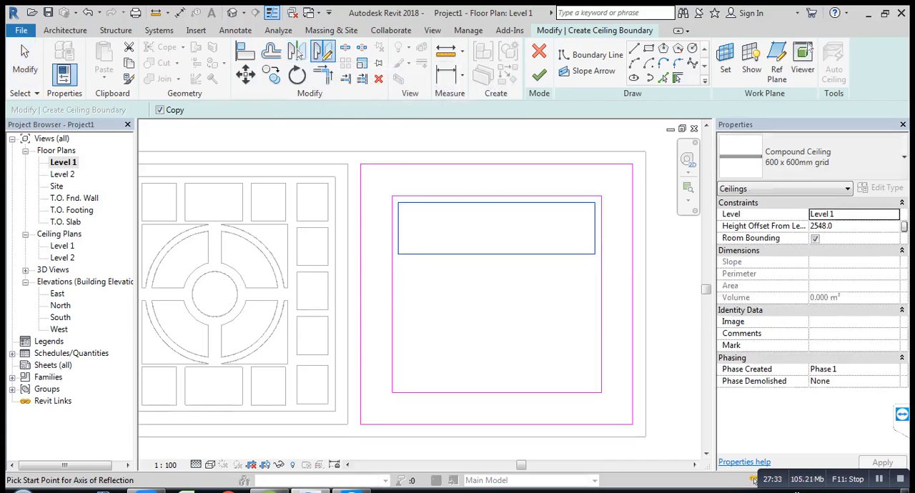
{"action": "left_click", "coordinate": [394, 294]}
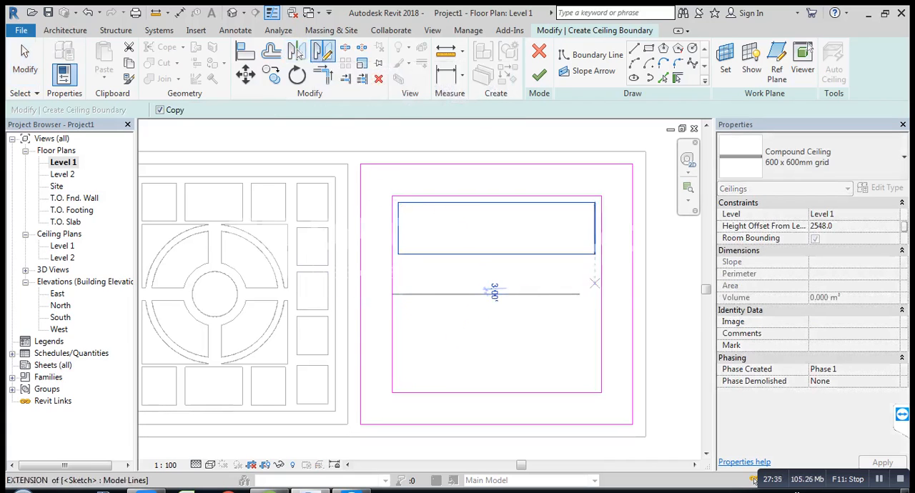
{"action": "left_click", "coordinate": [601, 294]}
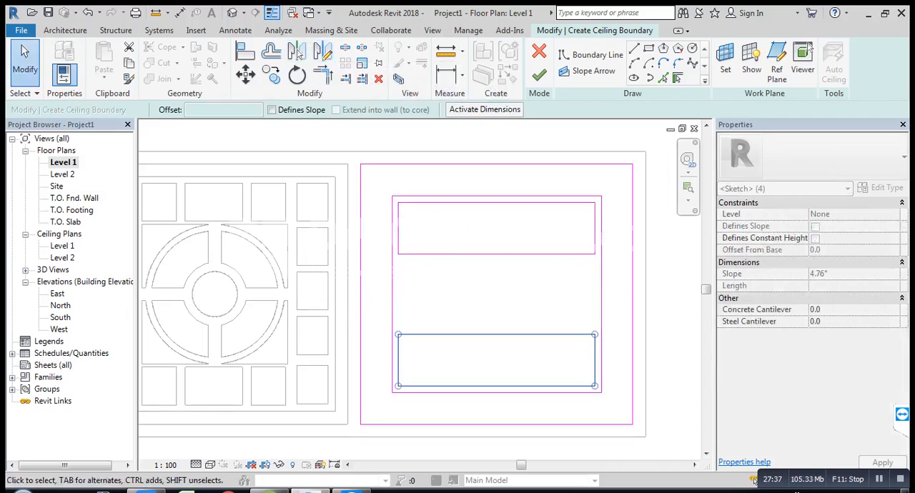
{"action": "left_click", "coordinate": [464, 295]}
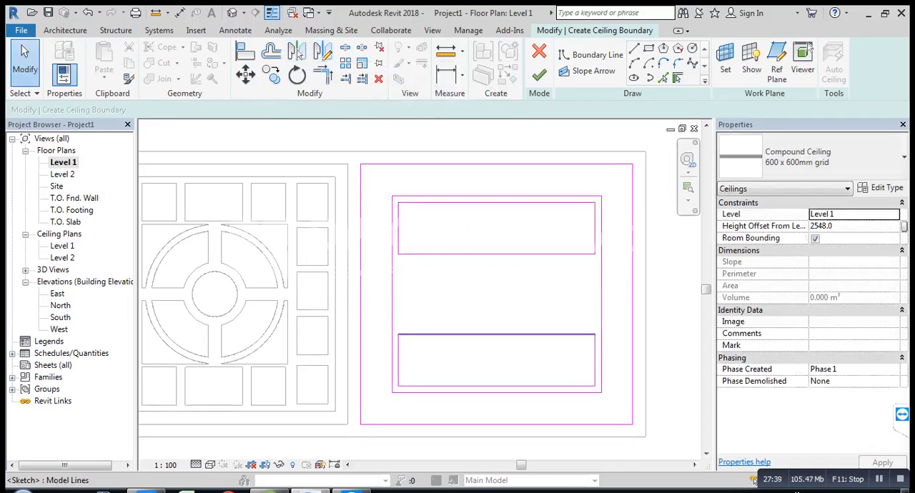
Step: Set the depth of both 3100 mm wide inner rectangles to 1000 mm by moving their facing edges
{"action": "left_click", "coordinate": [472, 334]}
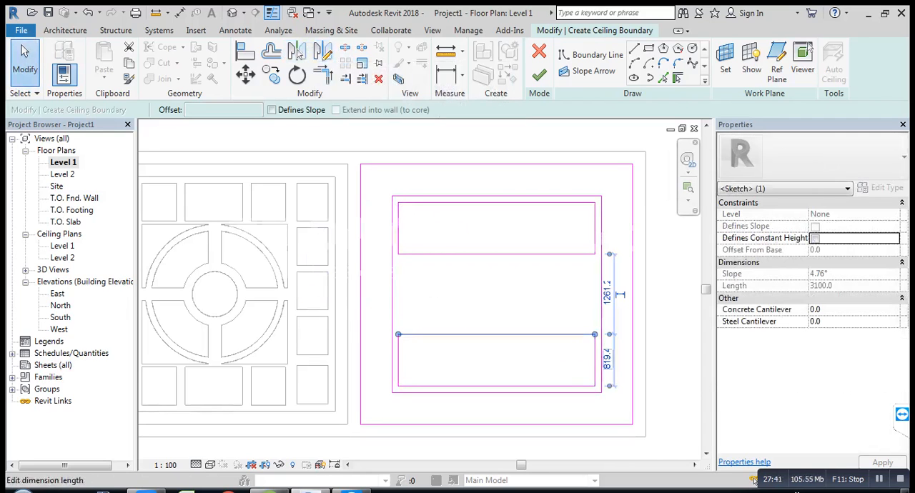
{"action": "left_click", "coordinate": [607, 359]}
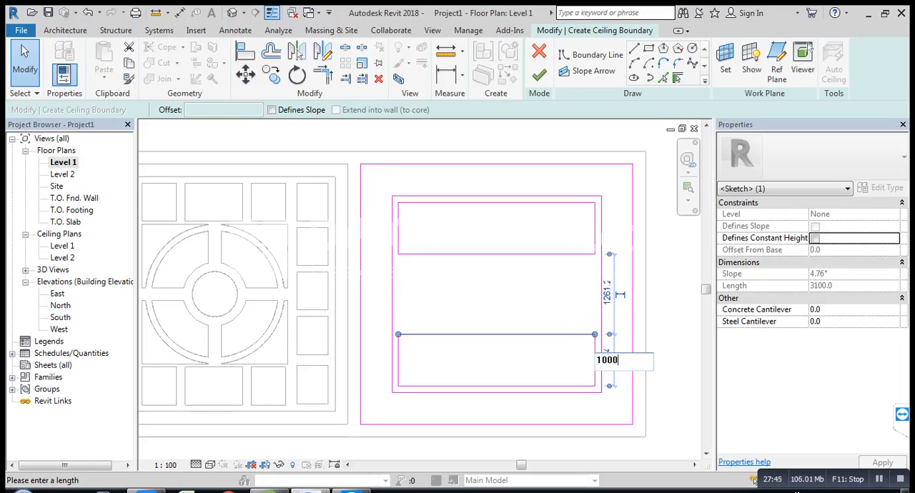
{"action": "key", "text": "Return"}
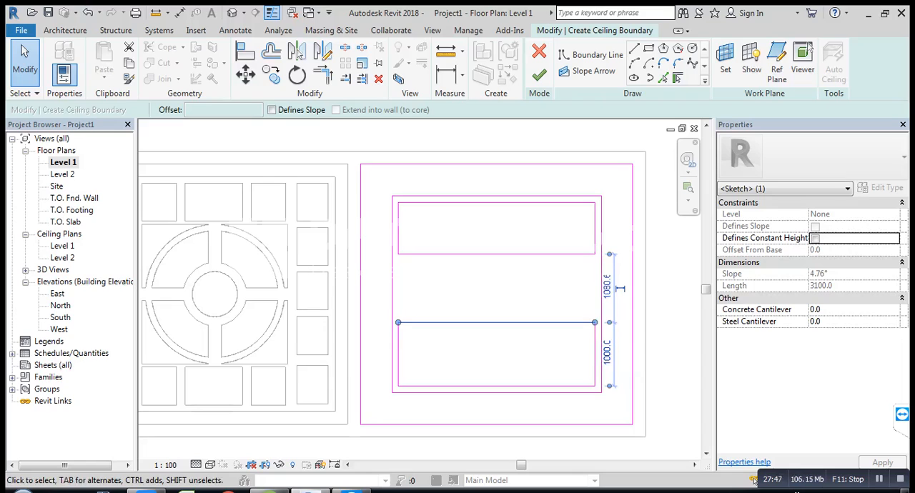
{"action": "left_click", "coordinate": [620, 288]}
{"action": "left_click", "coordinate": [592, 253]}
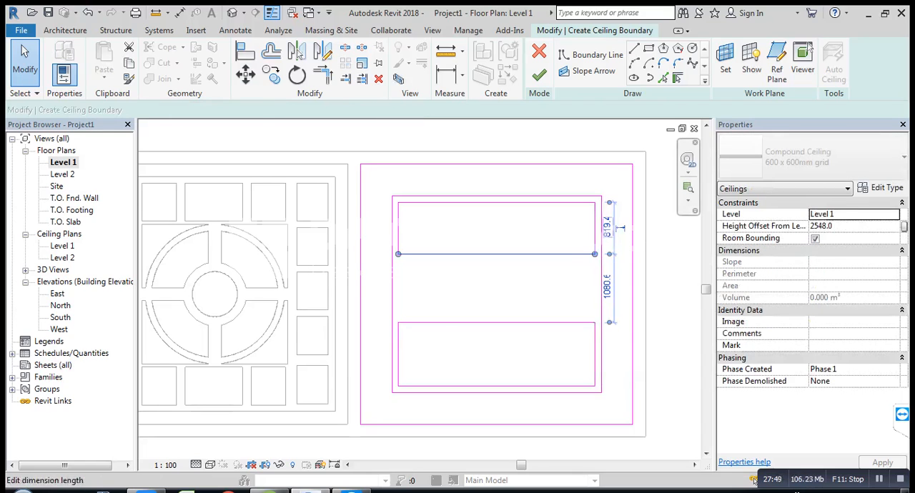
{"action": "left_click", "coordinate": [619, 227]}
{"action": "type", "text": "1"}
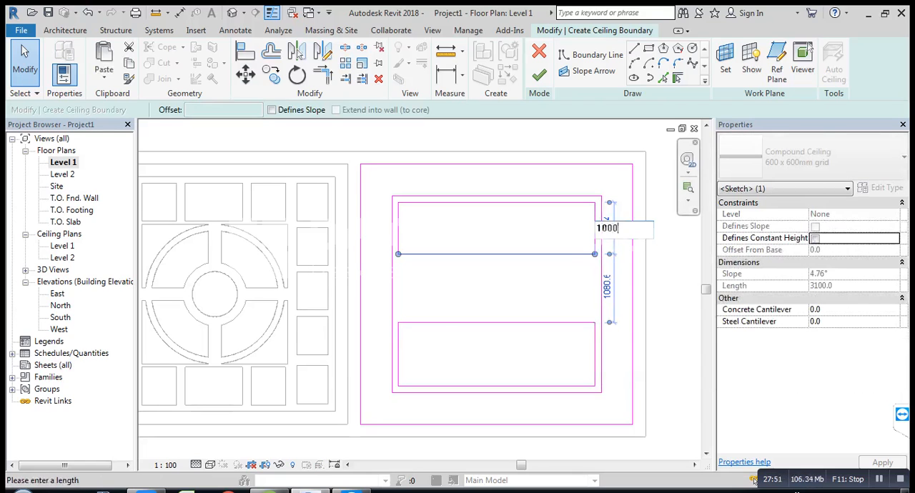
{"action": "type", "text": "000"}
{"action": "key", "text": "Return"}
{"action": "key", "text": "Escape"}
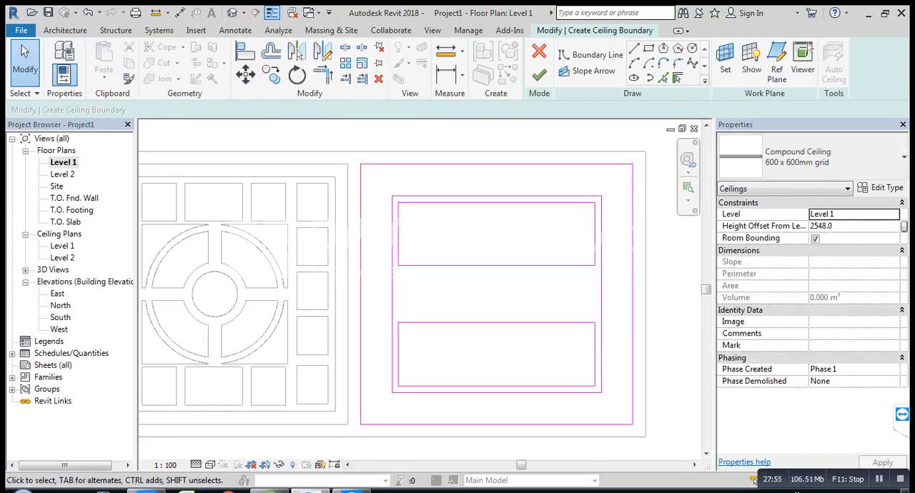
Step: Draw two concentric boundary circles with radii of 1000 and 800 mm, centred between the two inner rectangles
{"action": "middle_click_drag", "start_coordinate": [556, 290], "coordinate": [555, 278]}
{"action": "scroll", "coordinate": [556, 278], "scroll_direction": "up", "scroll_amount": 1}
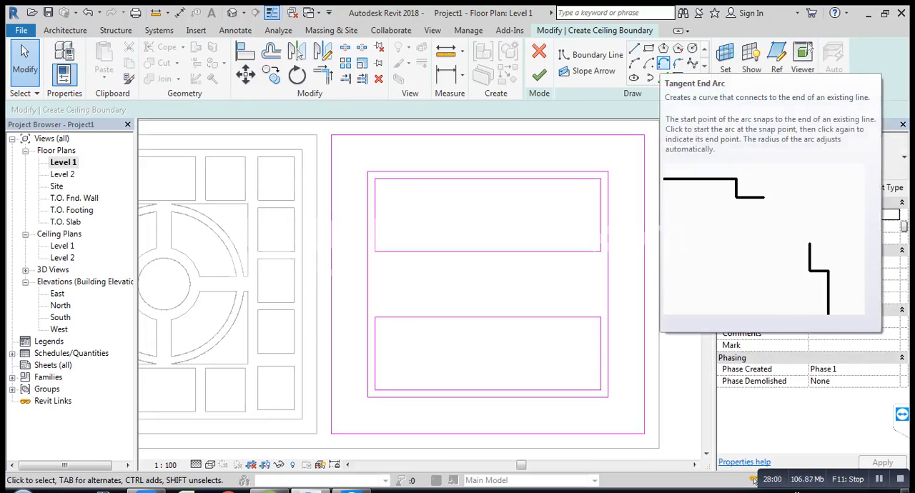
{"action": "left_click", "coordinate": [663, 62]}
{"action": "left_click", "coordinate": [692, 48]}
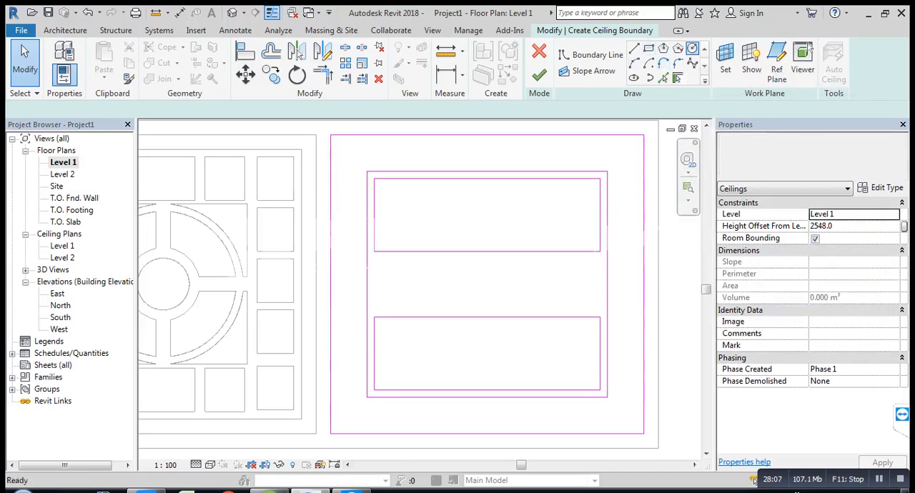
{"action": "left_click", "coordinate": [487, 279]}
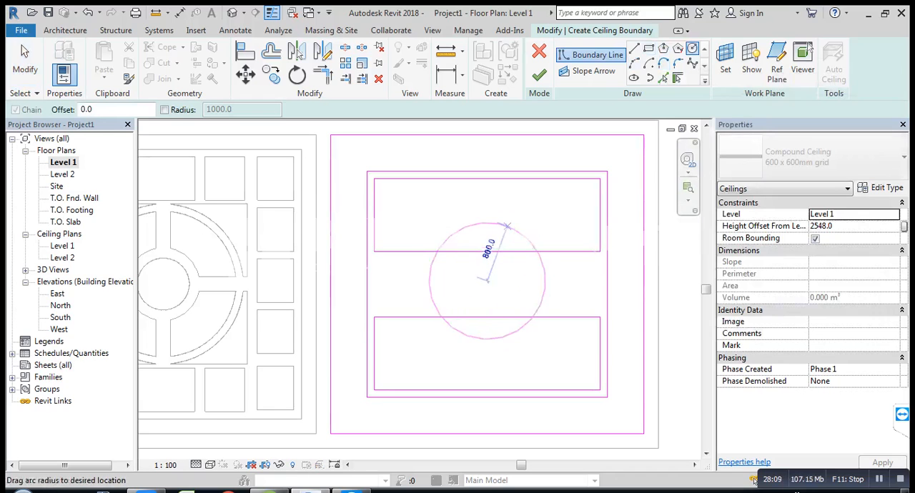
{"action": "left_click", "coordinate": [519, 214]}
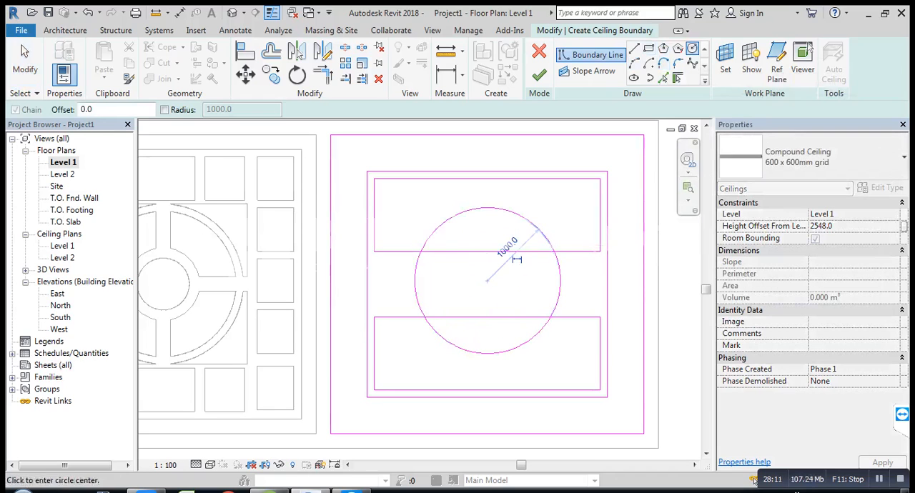
{"action": "left_click", "coordinate": [487, 279]}
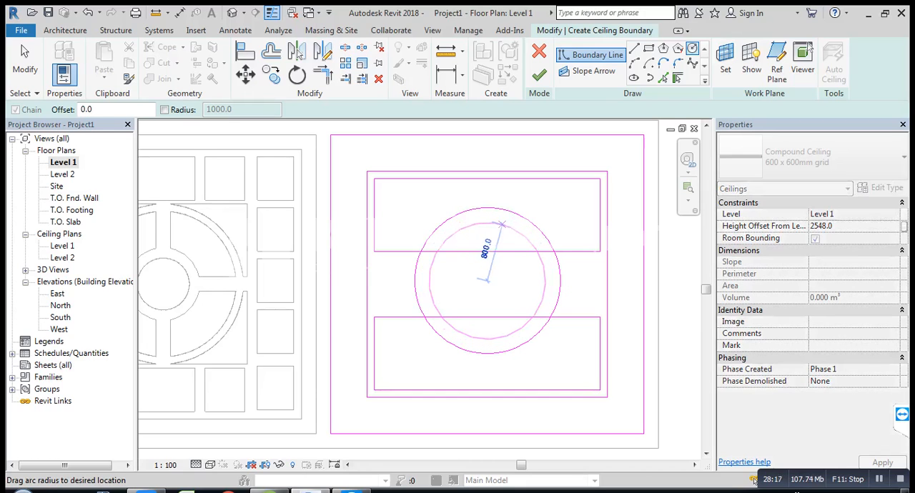
{"action": "key", "text": "alt+space"}
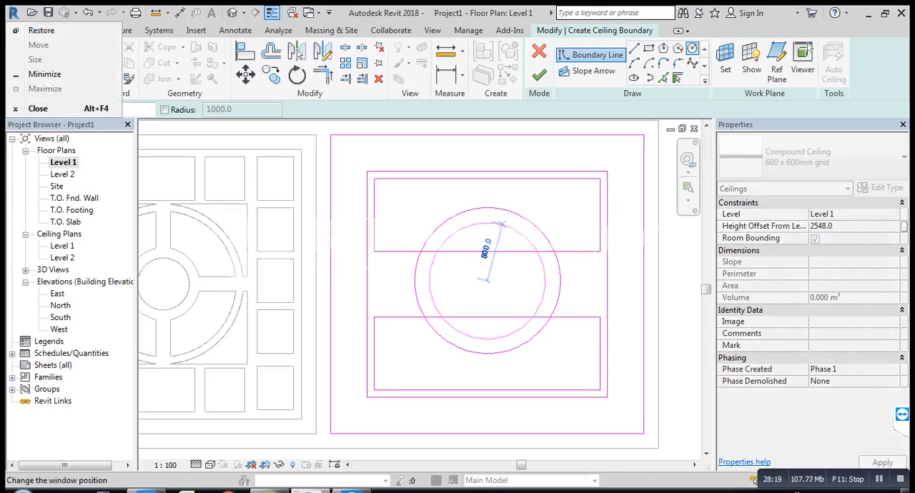
{"action": "left_click", "coordinate": [501, 224]}
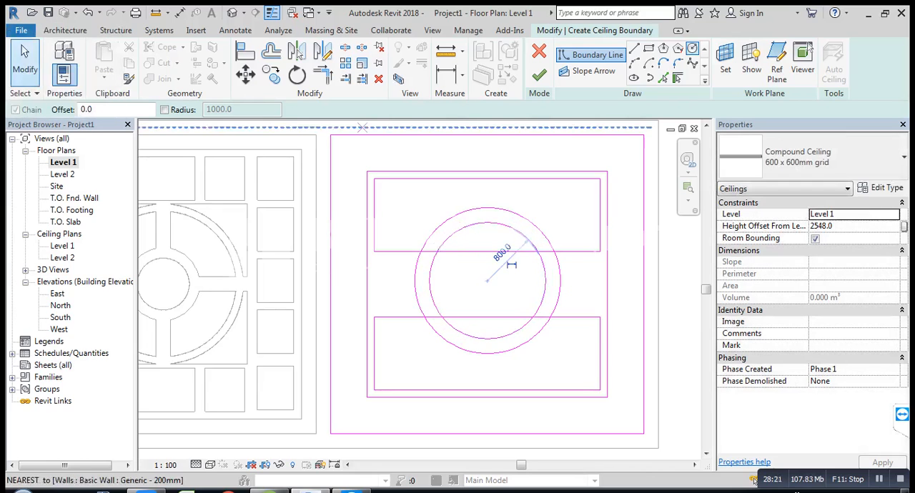
{"action": "left_click", "coordinate": [25, 60]}
Step: Split the two rectangles' facing edges and the 1000 mm radius circle near the points where they cross
{"action": "scroll", "coordinate": [526, 315], "scroll_direction": "up", "scroll_amount": 1}
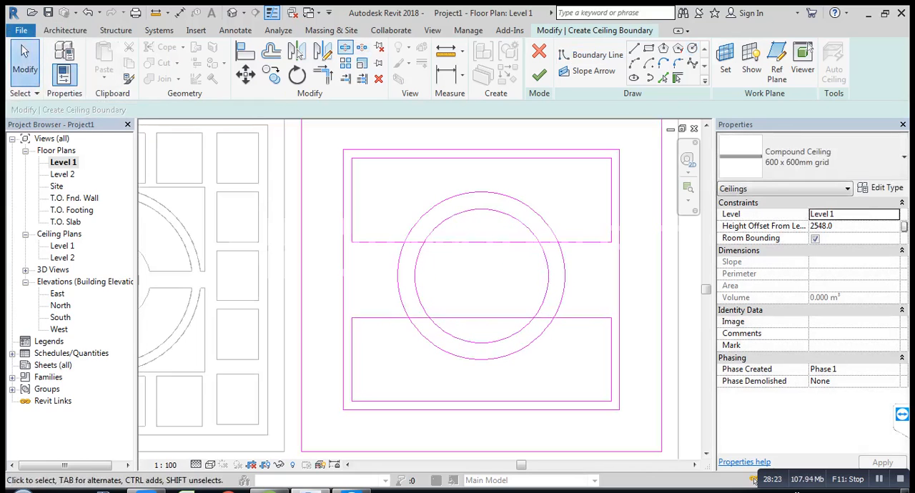
{"action": "left_click", "coordinate": [345, 47]}
{"action": "scroll", "coordinate": [472, 316], "scroll_direction": "up", "scroll_amount": 1}
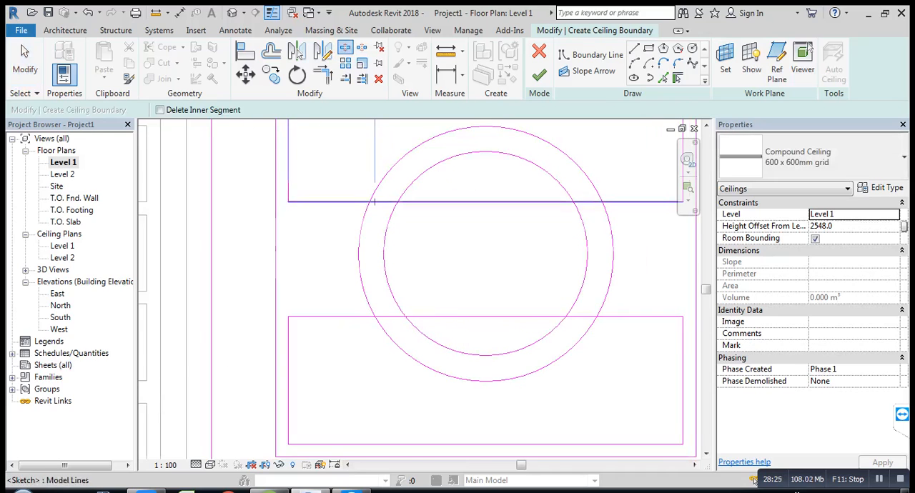
{"action": "left_click", "coordinate": [391, 202]}
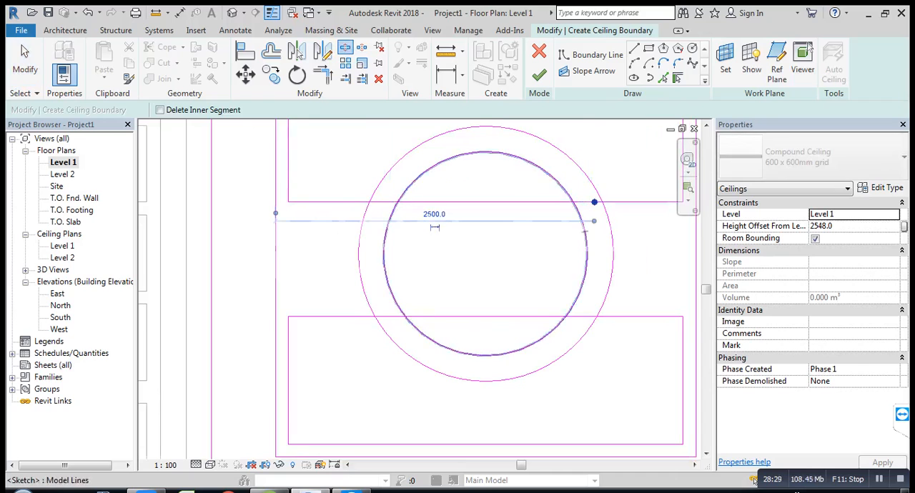
{"action": "left_click", "coordinate": [606, 218]}
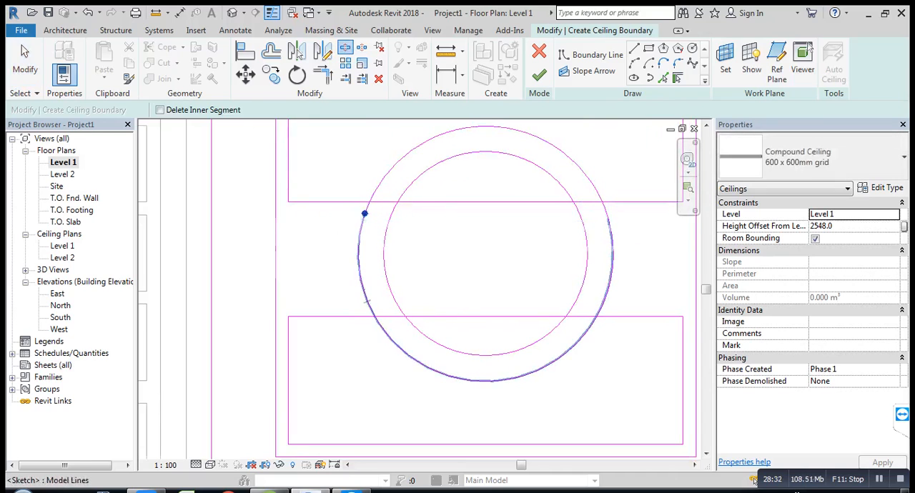
{"action": "left_click", "coordinate": [366, 302]}
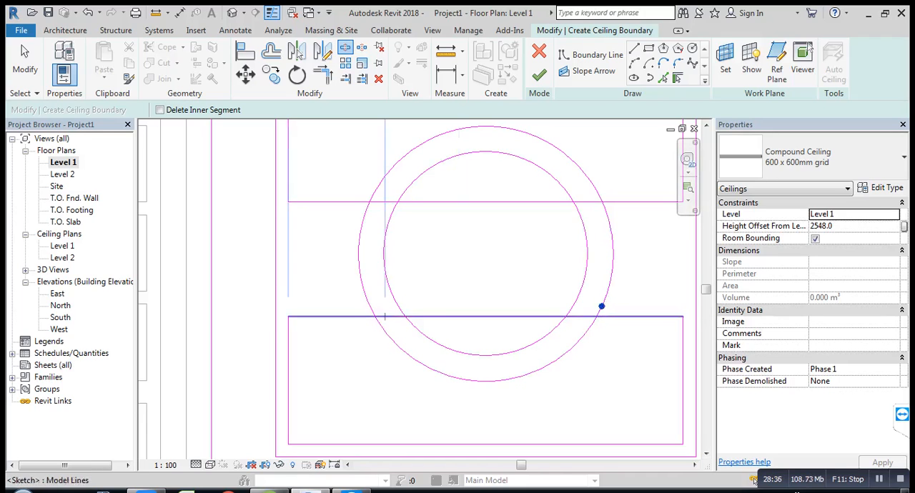
{"action": "left_click", "coordinate": [385, 316]}
{"action": "left_click", "coordinate": [398, 317]}
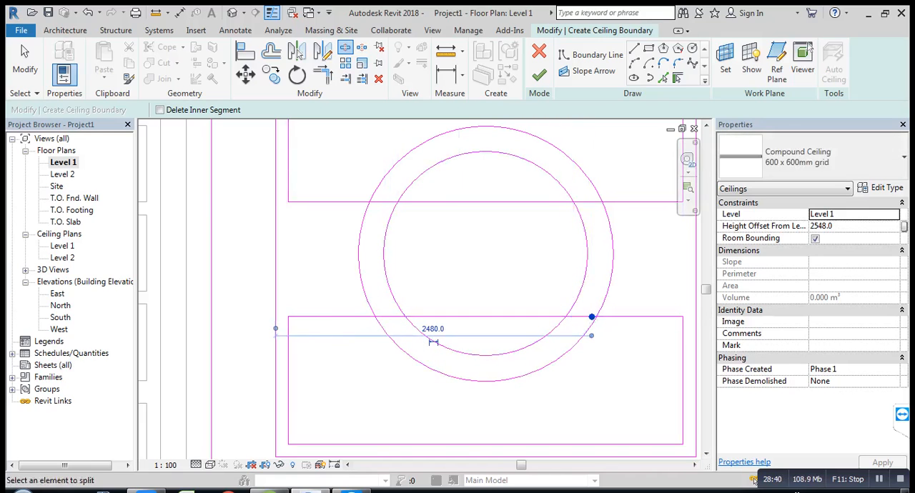
{"action": "key", "text": "Escape"}
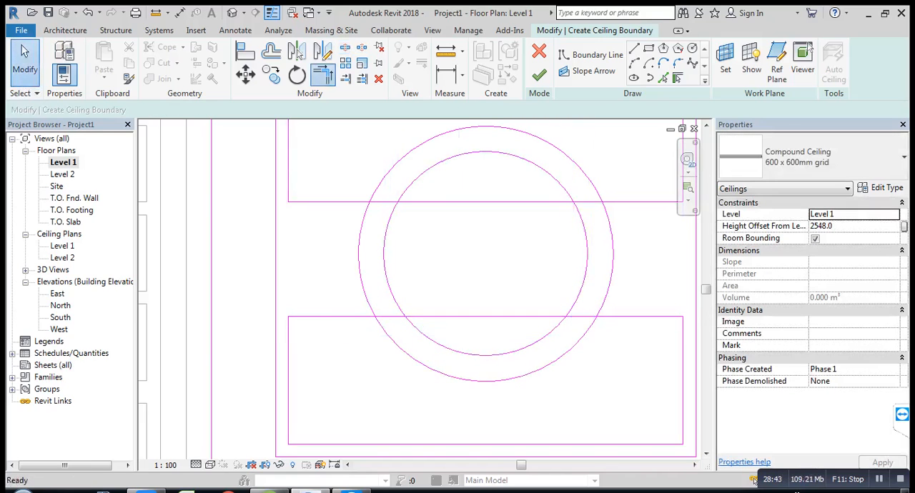
Step: Trim the facing edges of both rectangles to corners with the upper and lower arcs of the 1000 mm radius circle
{"action": "left_click", "coordinate": [322, 74]}
{"action": "left_click", "coordinate": [343, 317]}
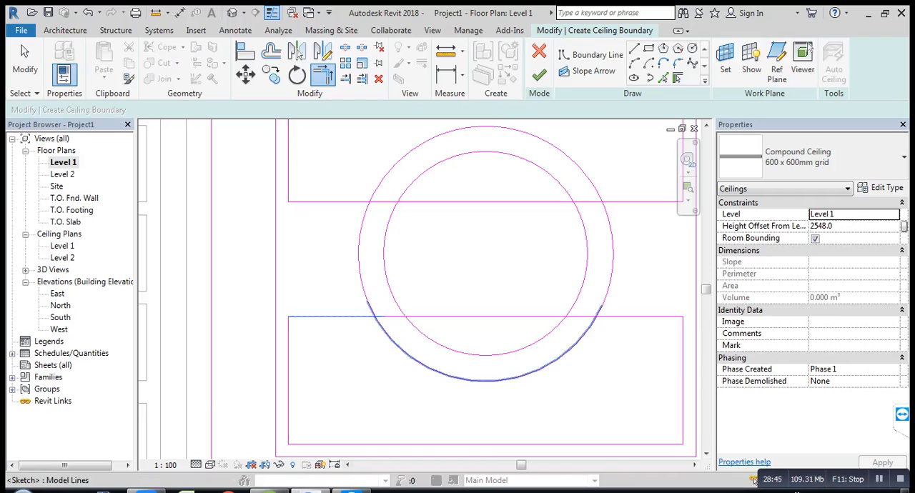
{"action": "left_click", "coordinate": [400, 348]}
{"action": "left_click", "coordinate": [571, 348]}
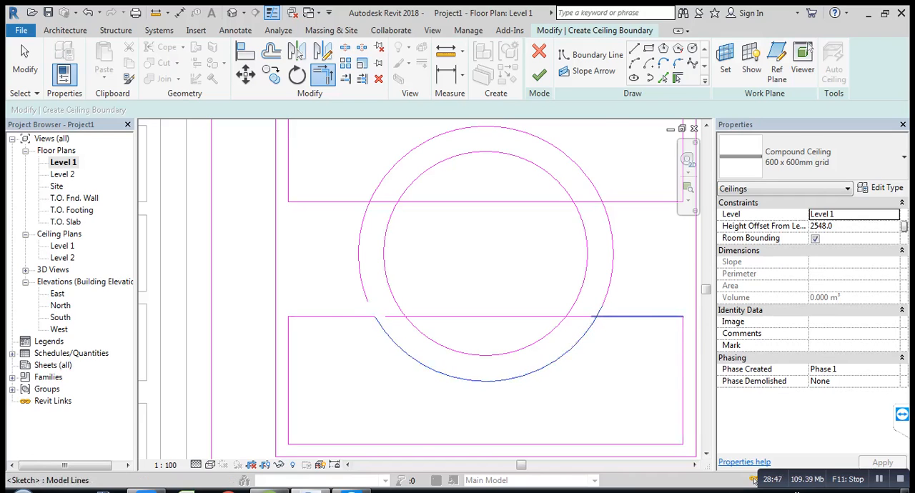
{"action": "left_click", "coordinate": [621, 316]}
{"action": "left_click", "coordinate": [623, 202]}
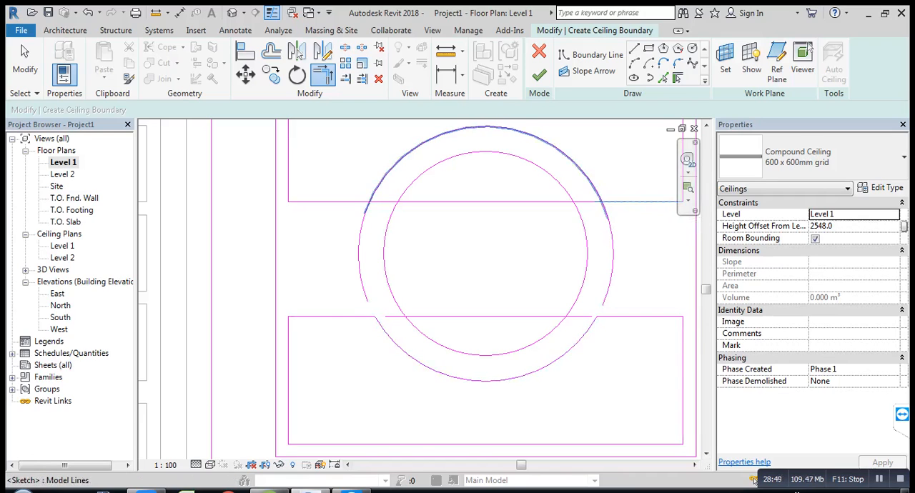
{"action": "left_click", "coordinate": [582, 171]}
{"action": "left_click", "coordinate": [344, 203]}
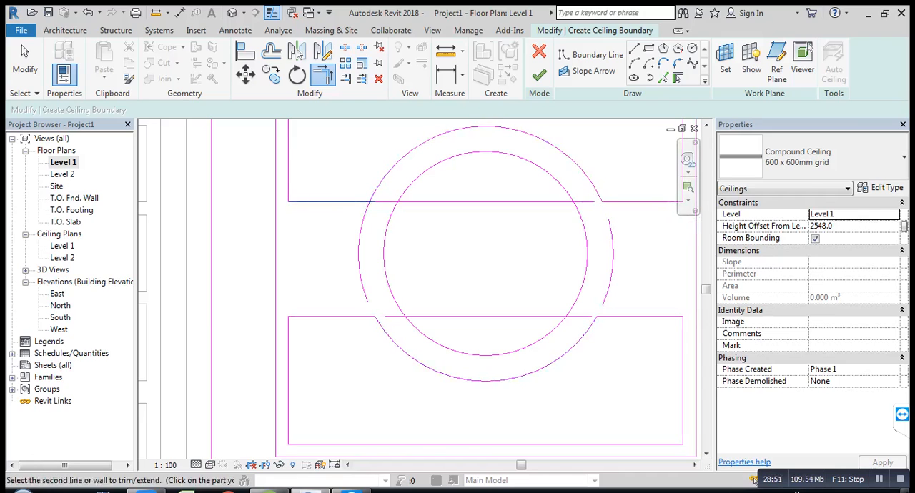
{"action": "left_click", "coordinate": [389, 170]}
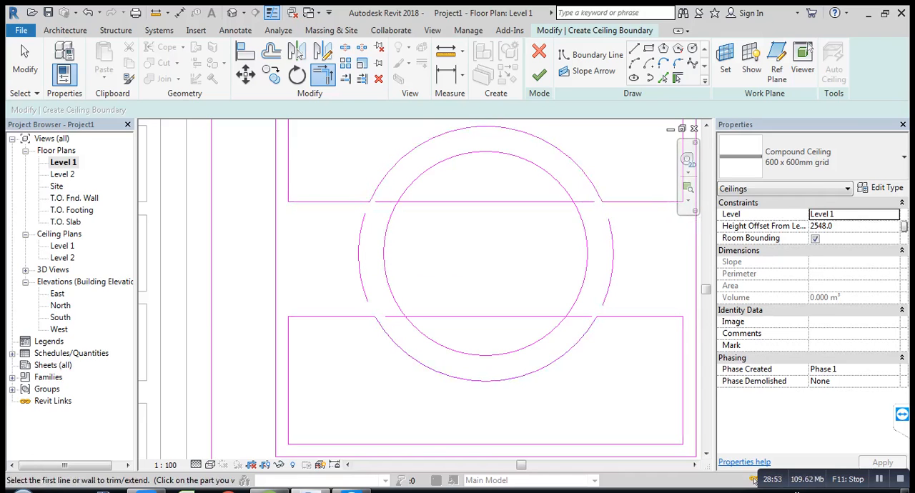
Step: Delete the 1000 mm radius circle's left leftover arc and the middle and left leftover segments of the upper rectangle's facing edge
{"action": "left_click", "coordinate": [25, 58]}
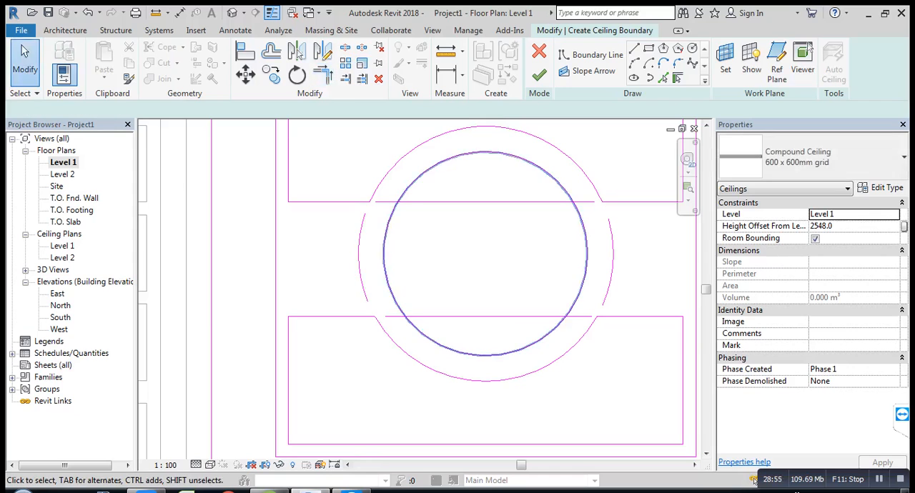
{"action": "left_click", "coordinate": [360, 257]}
{"action": "key", "text": "Delete"}
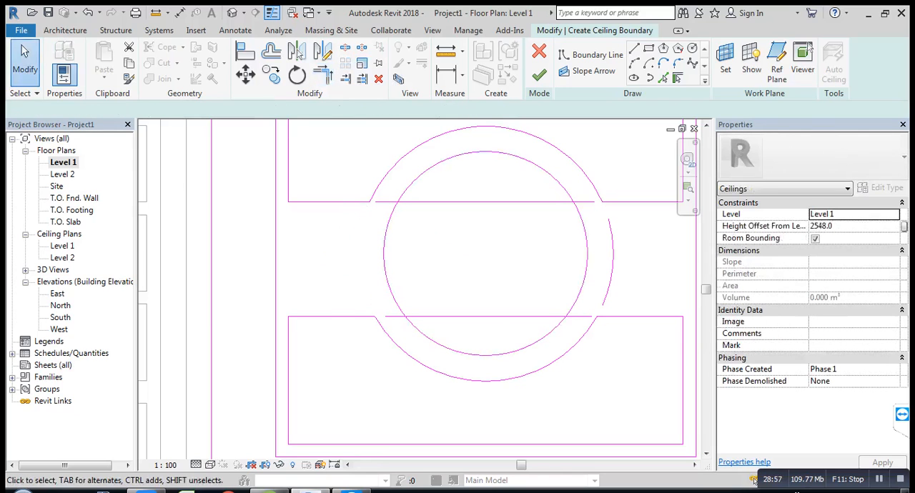
{"action": "left_click", "coordinate": [596, 213]}
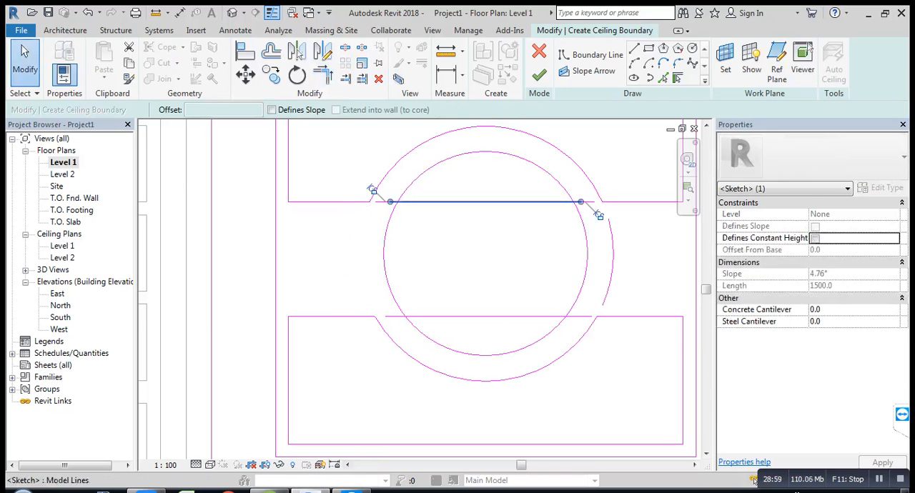
{"action": "key", "text": "Delete"}
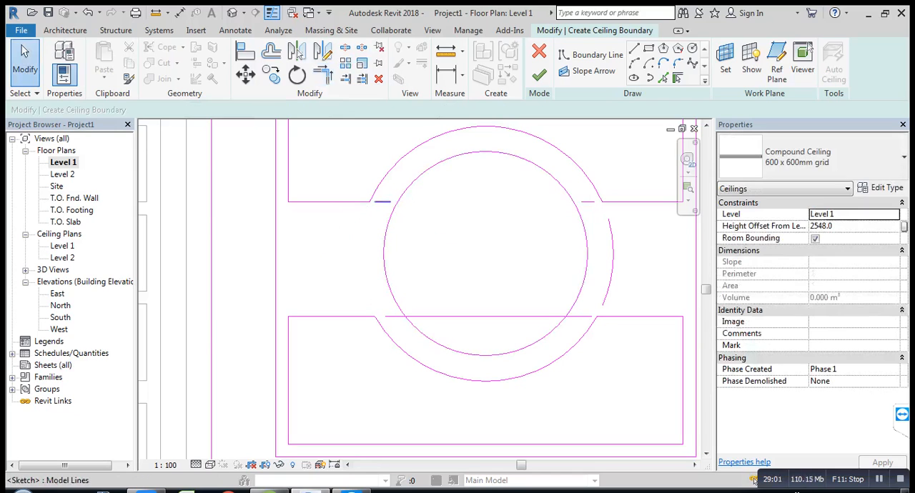
{"action": "left_click", "coordinate": [379, 201]}
{"action": "key", "text": "Delete"}
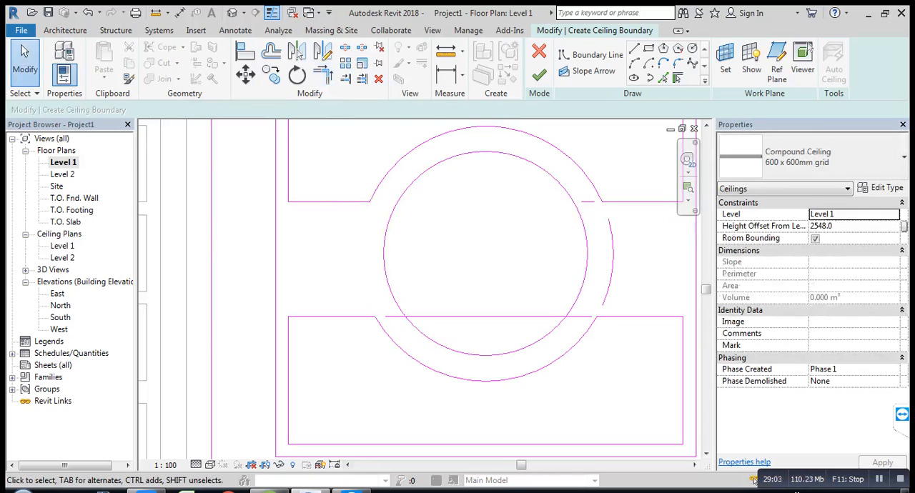
Step: Delete the 1000 mm radius circle's right leftover arc and the short right leftover segment of the upper rectangle's facing edge
{"action": "left_click", "coordinate": [591, 202]}
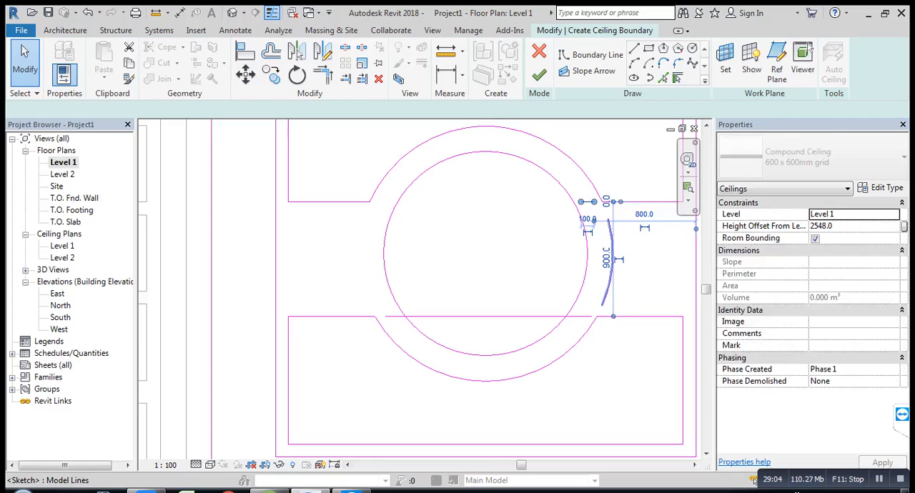
{"action": "left_click", "coordinate": [612, 271]}
{"action": "key", "text": "Delete"}
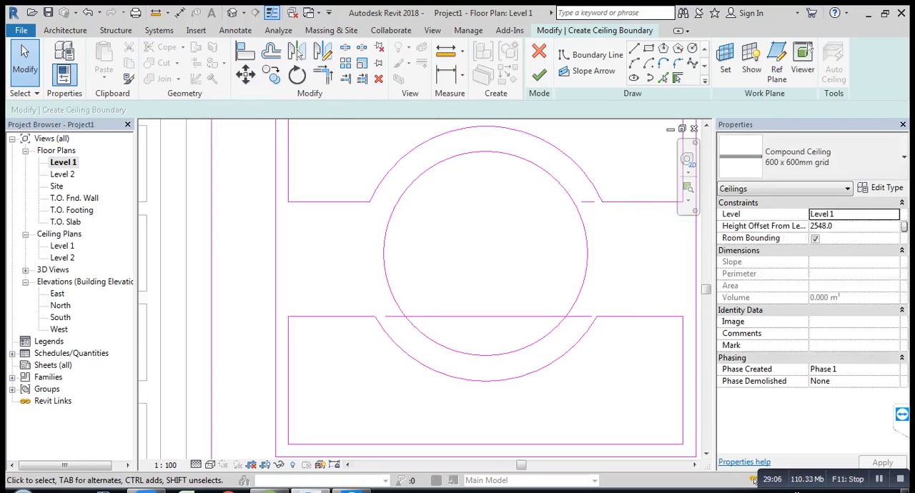
{"action": "left_click", "coordinate": [587, 202]}
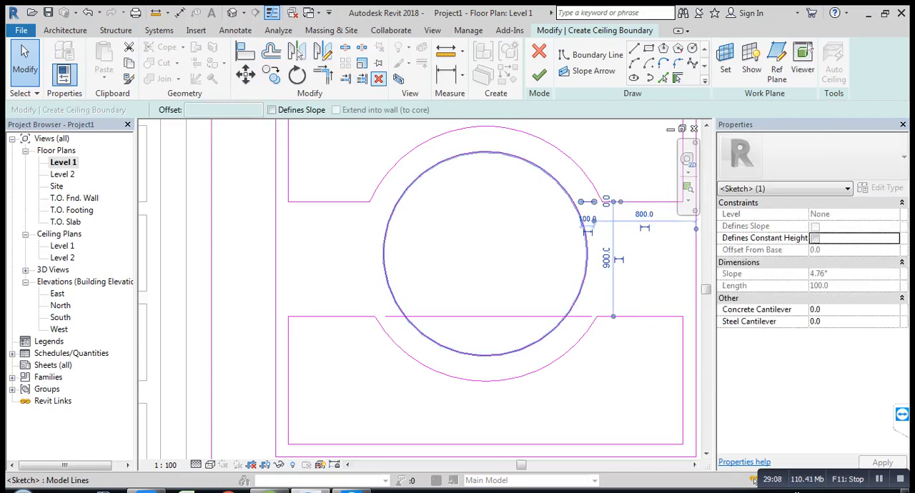
{"action": "key", "text": "Delete"}
Step: Delete the three leftover segments of the lower rectangle's facing edge between the ends of its arc
{"action": "left_click", "coordinate": [381, 307]}
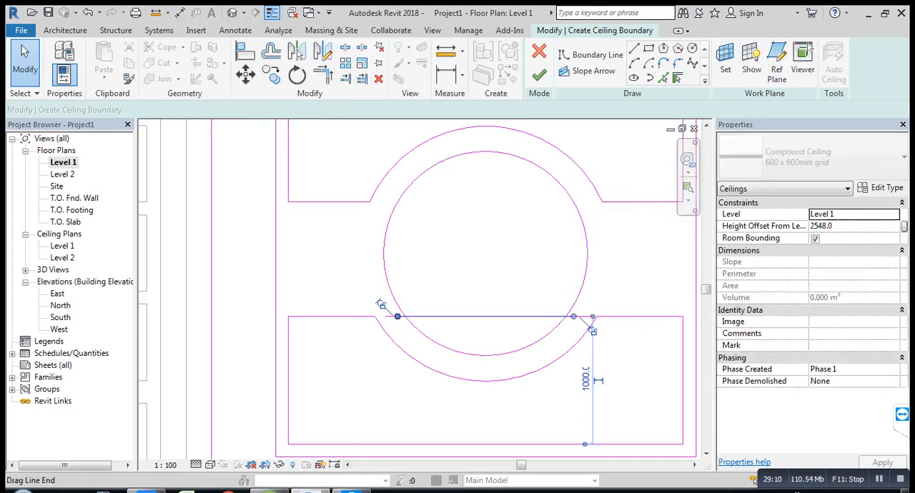
{"action": "key", "text": "Delete"}
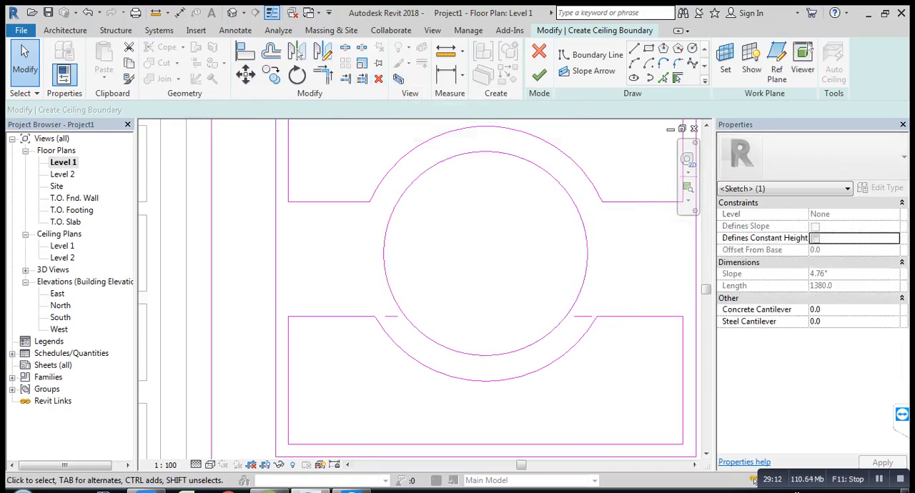
{"action": "left_click", "coordinate": [391, 316]}
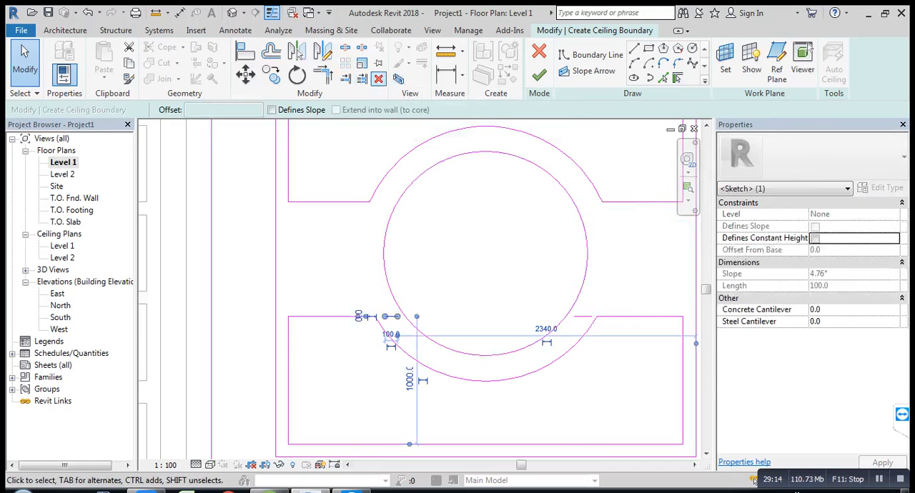
{"action": "key", "text": "Delete"}
{"action": "left_click", "coordinate": [583, 317]}
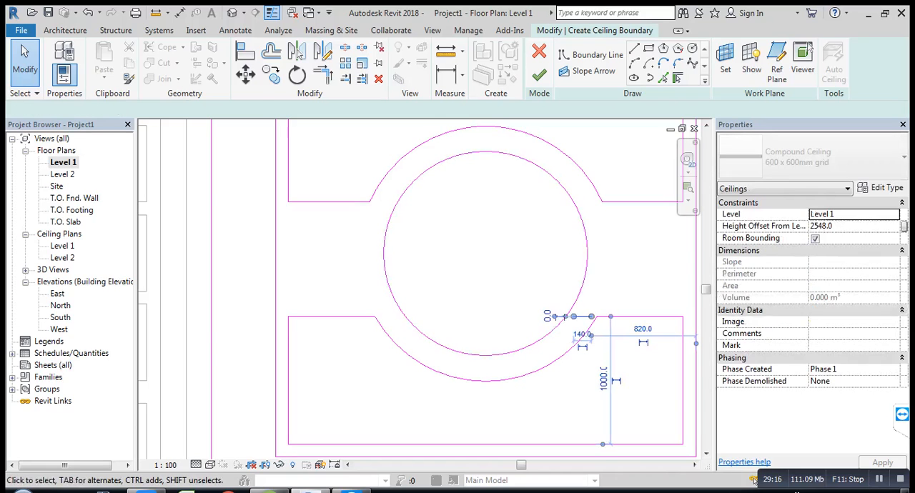
{"action": "key", "text": "Delete"}
{"action": "middle_click_drag", "start_coordinate": [538, 251], "coordinate": [488, 281]}
{"action": "scroll", "coordinate": [489, 281], "scroll_direction": "down", "scroll_amount": 3}
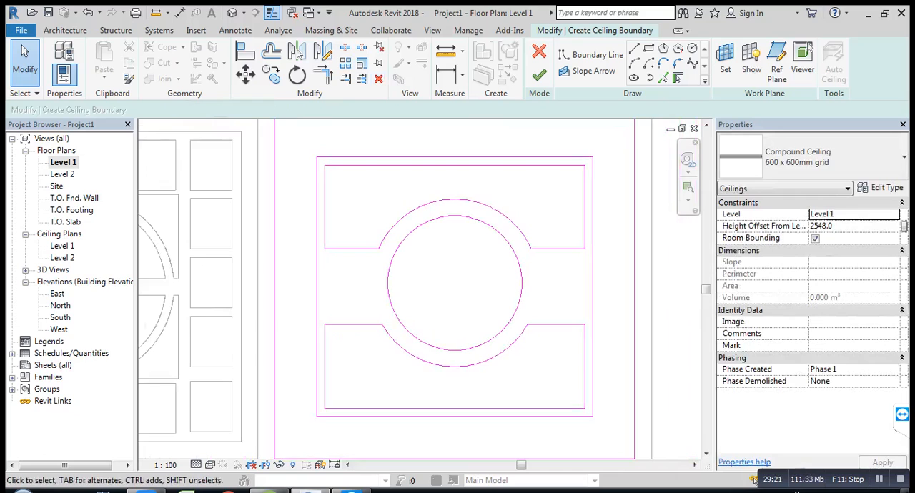
{"action": "scroll", "coordinate": [509, 308], "scroll_direction": "down", "scroll_amount": 2}
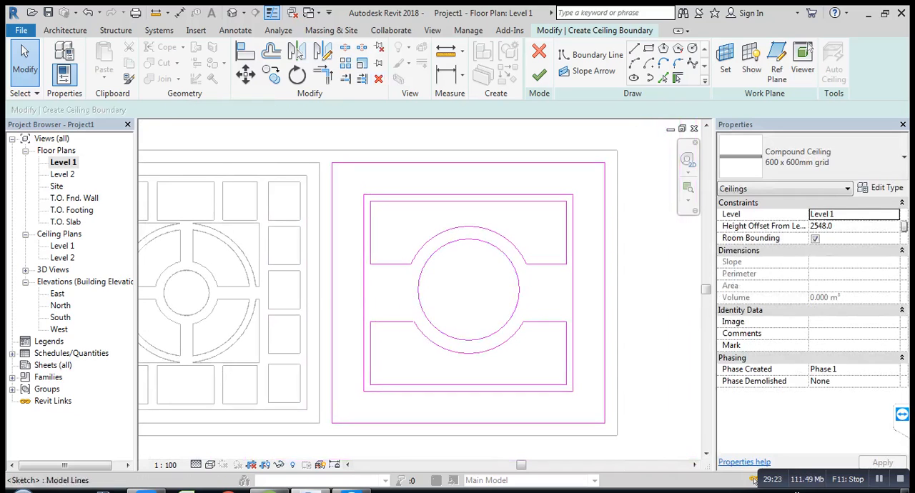
{"action": "scroll", "coordinate": [491, 286], "scroll_direction": "up", "scroll_amount": 1}
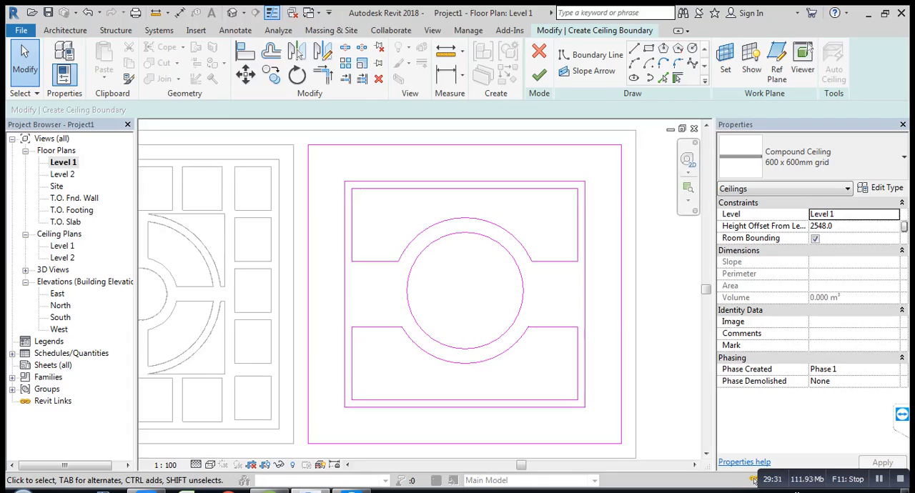
{"action": "scroll", "coordinate": [506, 354], "scroll_direction": "down", "scroll_amount": 1}
{"action": "scroll", "coordinate": [521, 297], "scroll_direction": "down", "scroll_amount": 1}
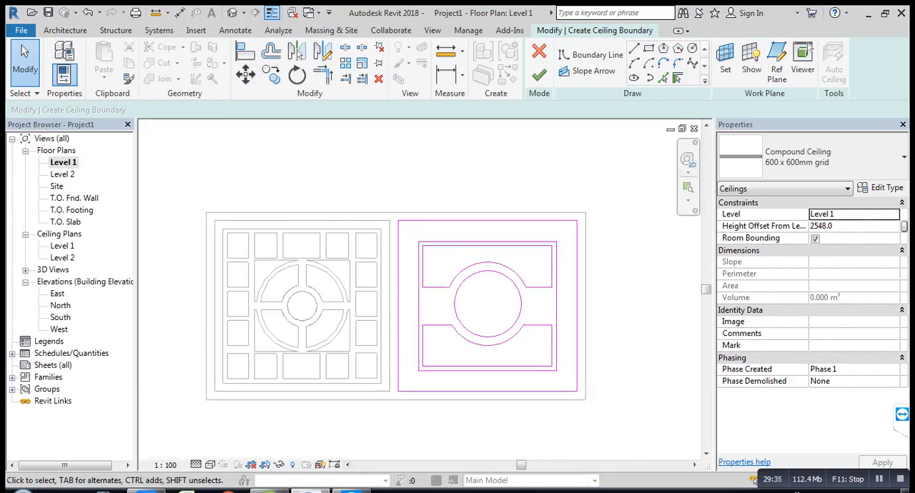
{"action": "scroll", "coordinate": [579, 288], "scroll_direction": "up", "scroll_amount": 1}
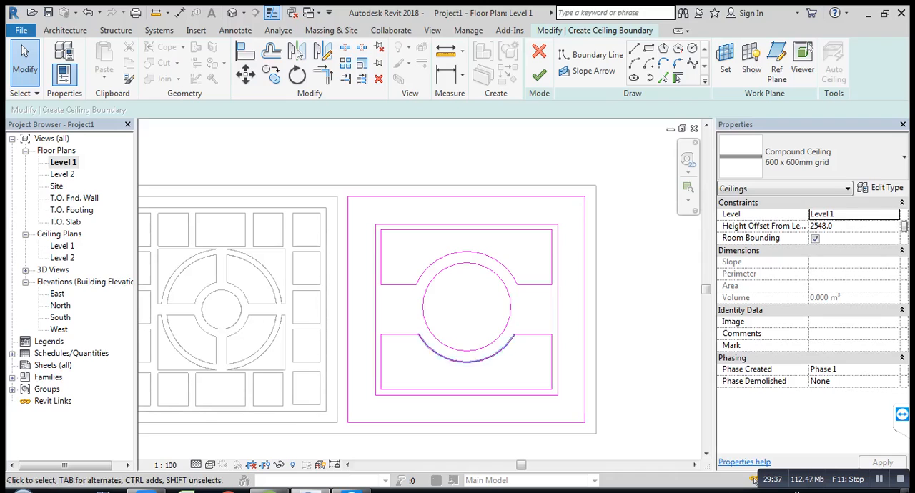
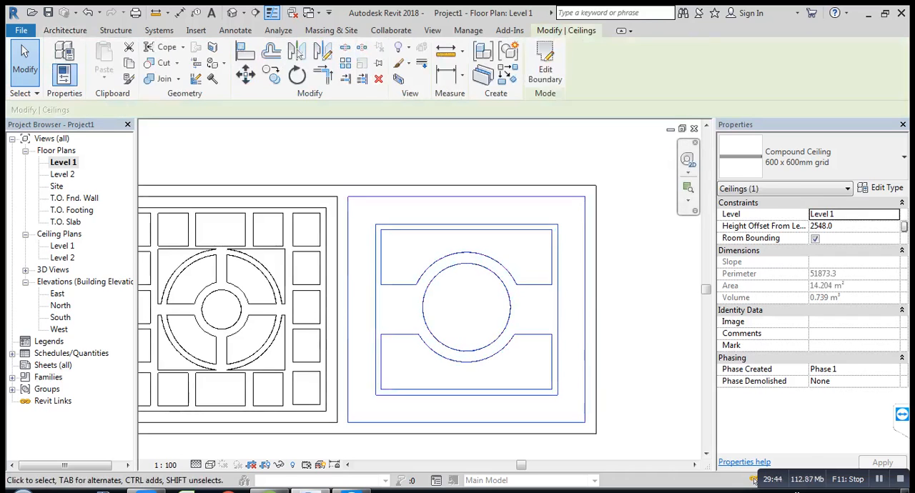
Step: Open the default 3D view, dismissing the save reminder without saving, and set its visual style to Shaded
{"action": "key", "text": "Escape"}
{"action": "left_click", "coordinate": [232, 12]}
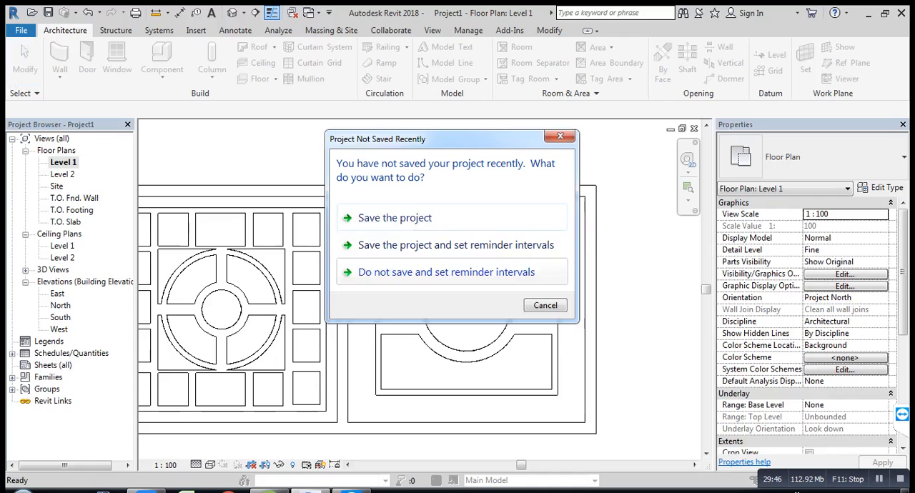
{"action": "left_click", "coordinate": [544, 305]}
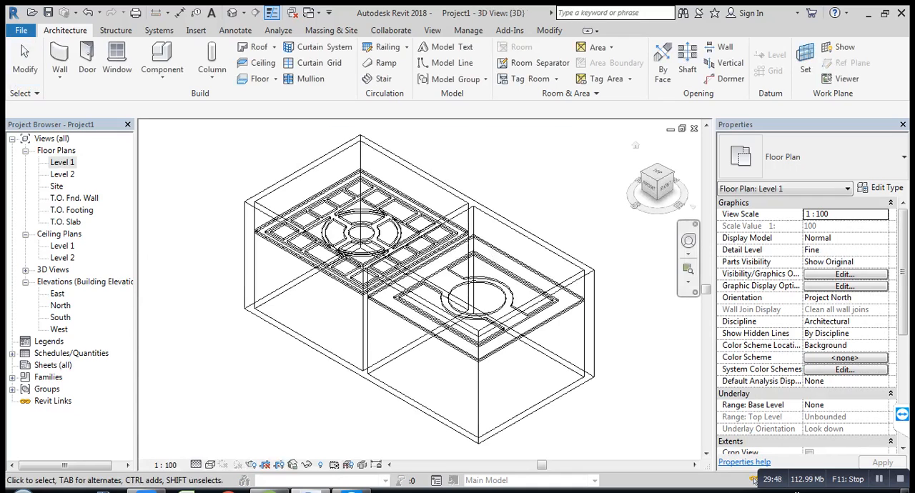
{"action": "scroll", "coordinate": [429, 401], "scroll_direction": "up", "scroll_amount": 4}
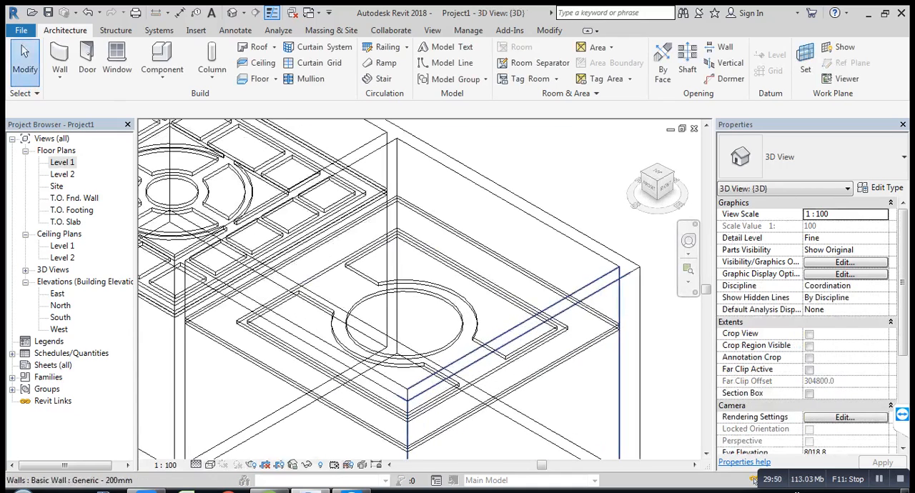
{"action": "middle_click_drag", "start_coordinate": [429, 400], "coordinate": [536, 386], "text": "shift"}
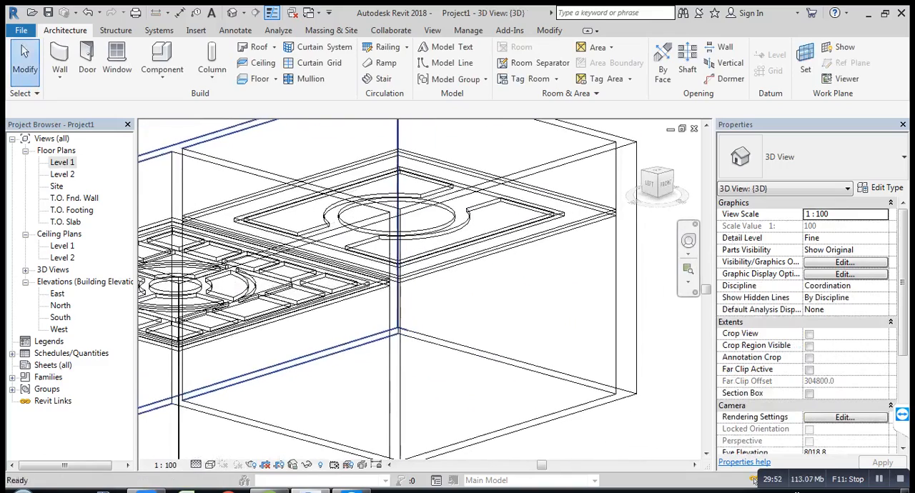
{"action": "scroll", "coordinate": [493, 314], "scroll_direction": "up", "scroll_amount": 1}
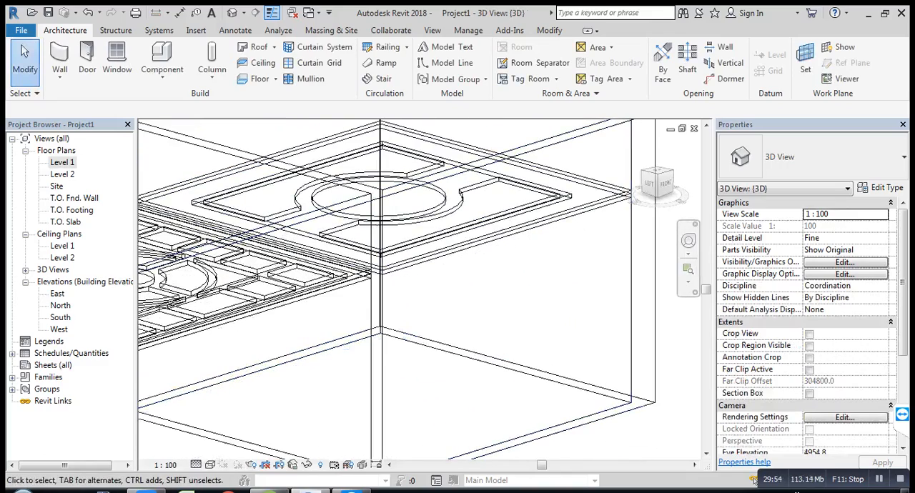
{"action": "left_click", "coordinate": [209, 464]}
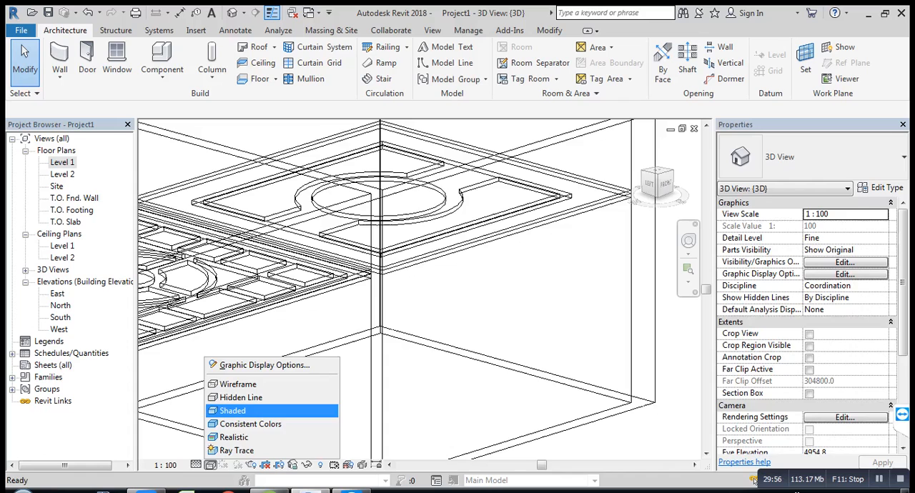
{"action": "left_click", "coordinate": [236, 411]}
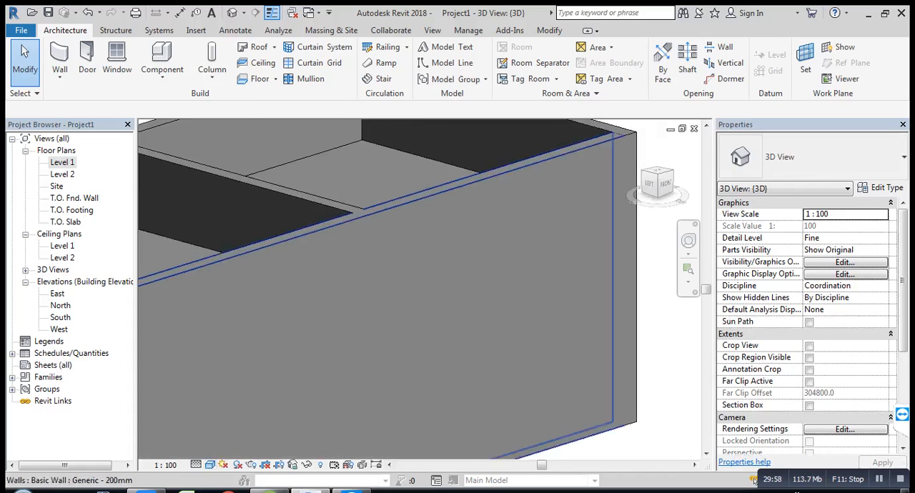
Step: Temporarily hide the long front wall that spans both rooms in the 3D view to expose the ceilings from below
{"action": "left_click", "coordinate": [457, 187]}
{"action": "key", "text": "h"}
{"action": "key", "text": "h"}
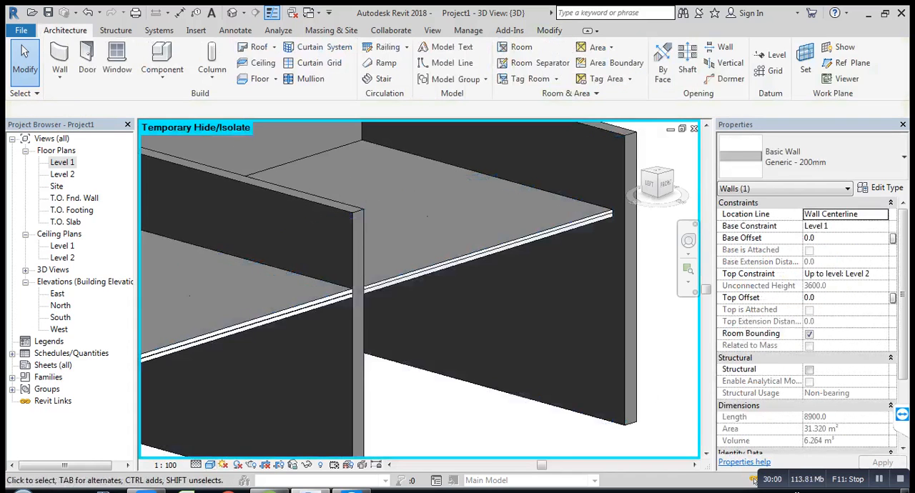
{"action": "middle_click_drag", "start_coordinate": [436, 216], "coordinate": [367, 128], "text": "shift"}
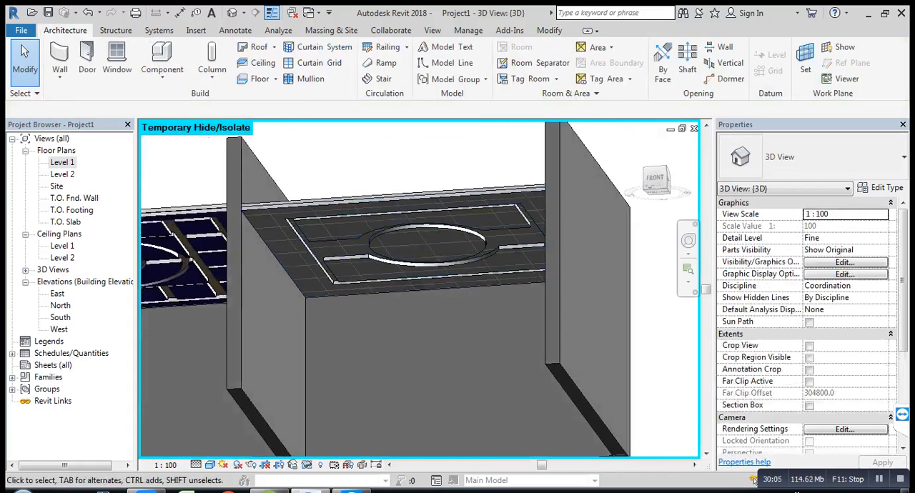
{"action": "middle_click_drag", "start_coordinate": [400, 232], "coordinate": [384, 213], "text": "shift"}
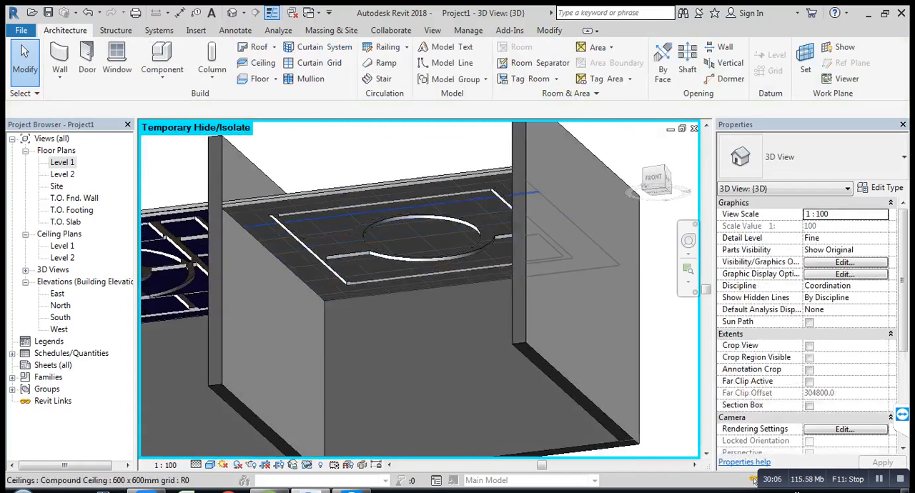
Step: Change the second room's lower patterned ceiling from 600 x 600mm grid to the Plain compound ceiling type
{"action": "left_click", "coordinate": [385, 213]}
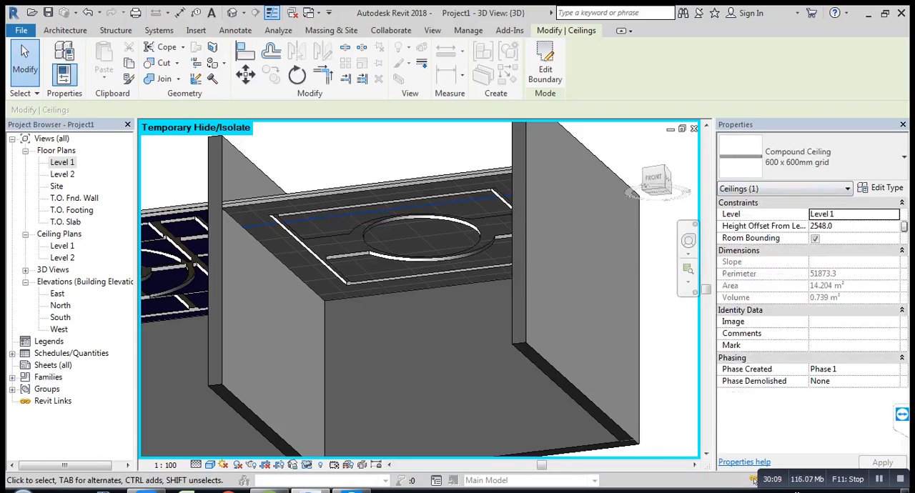
{"action": "left_click", "coordinate": [468, 220]}
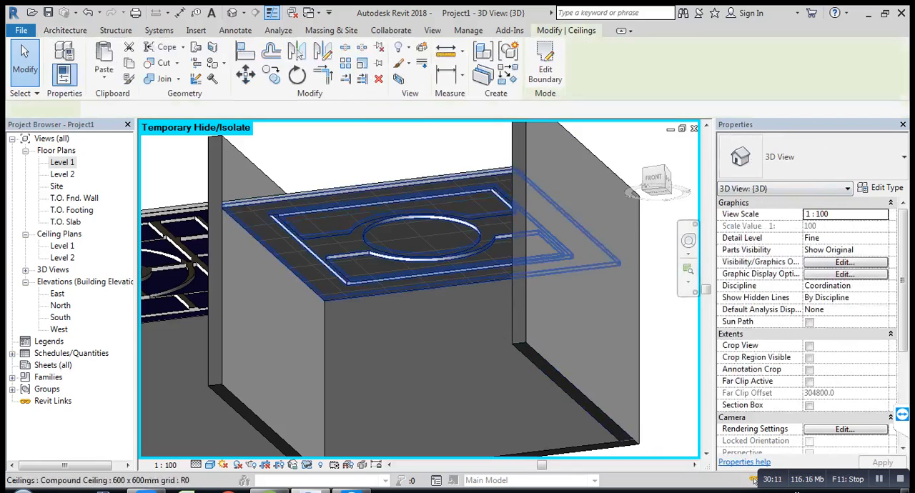
{"action": "left_click", "coordinate": [822, 157]}
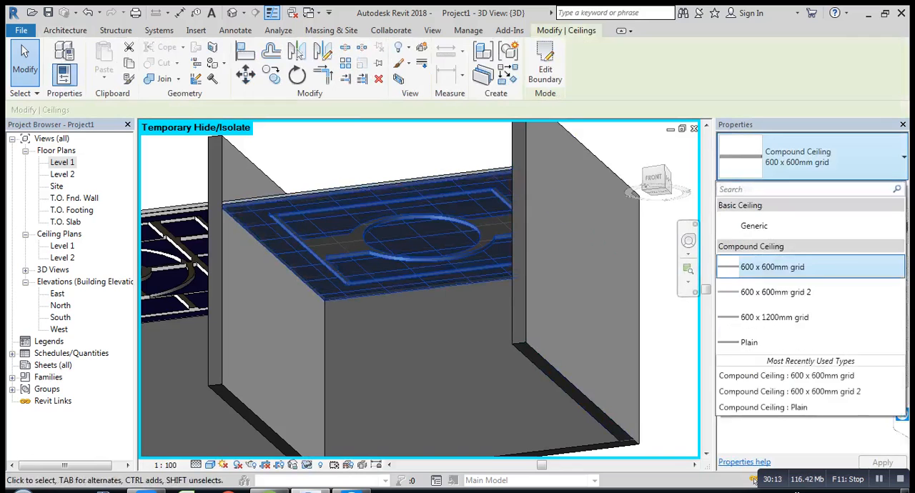
{"action": "left_click", "coordinate": [757, 343]}
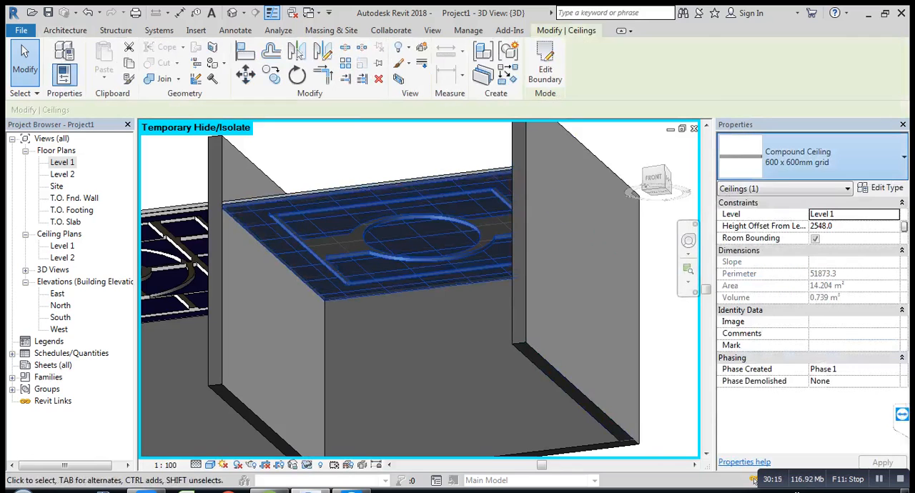
{"action": "key", "text": "Escape"}
{"action": "scroll", "coordinate": [411, 173], "scroll_direction": "up", "scroll_amount": 4}
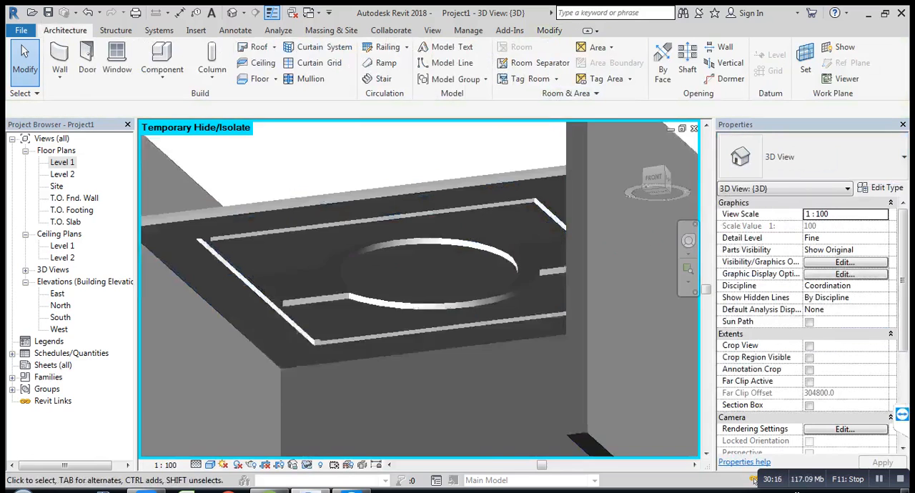
{"action": "left_click", "coordinate": [411, 193]}
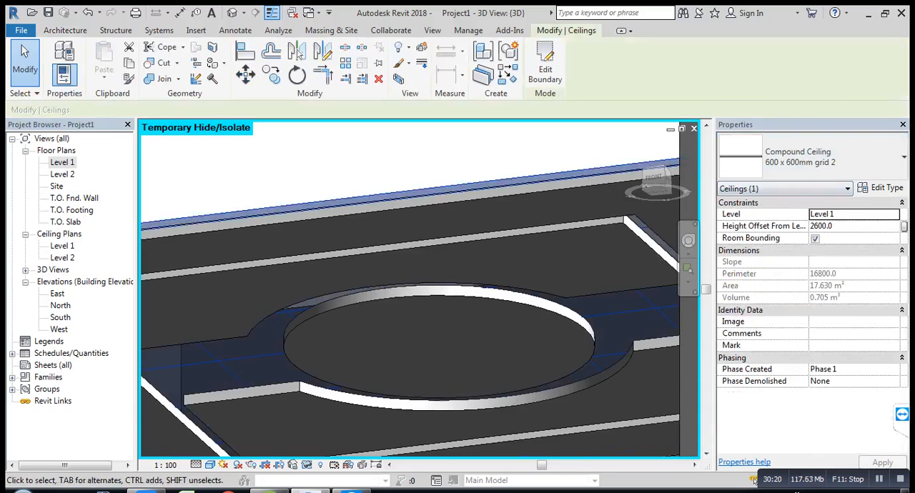
{"action": "scroll", "coordinate": [787, 230], "scroll_direction": "down", "scroll_amount": 2}
{"action": "key", "text": "Escape"}
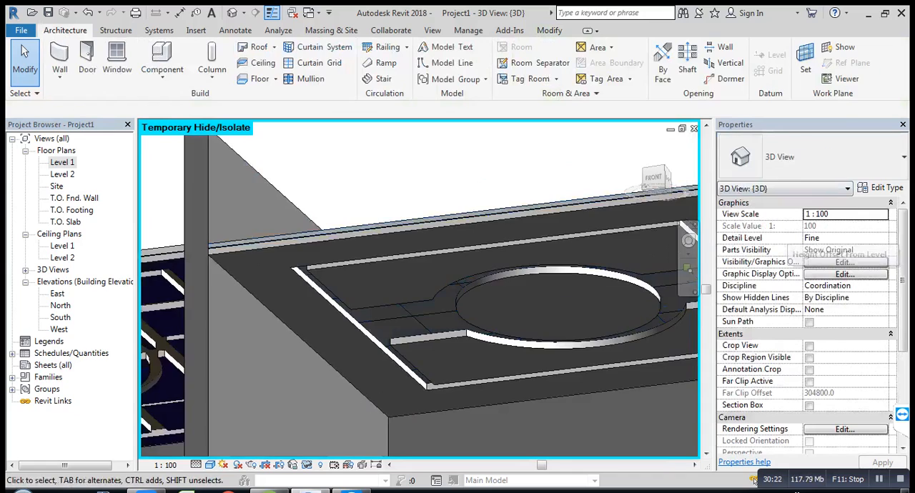
{"action": "scroll", "coordinate": [460, 164], "scroll_direction": "down", "scroll_amount": 1}
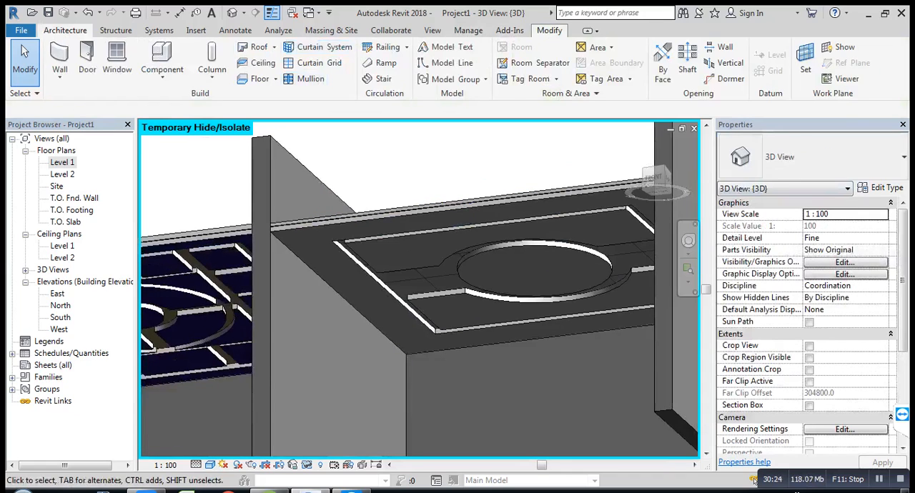
Step: Paint the underside of the second room's upper ceiling, exposed through the cut-outs, with the Door - Frame material
{"action": "left_click", "coordinate": [549, 30]}
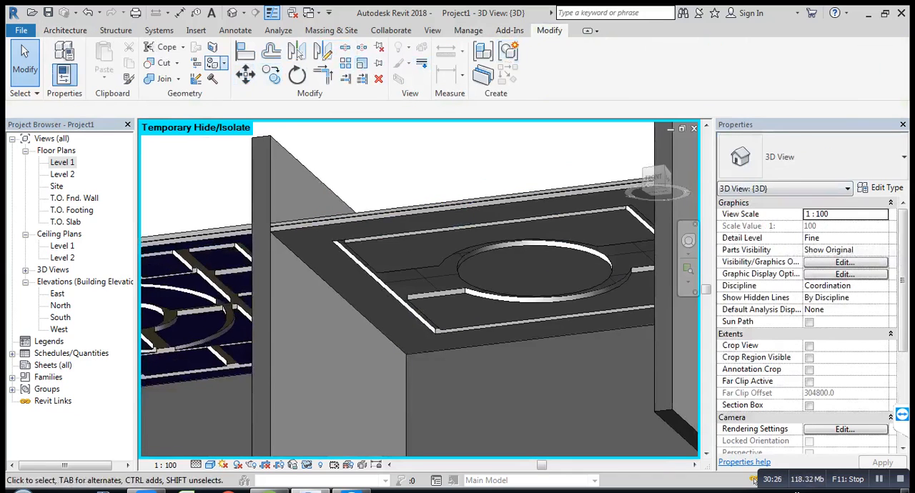
{"action": "left_click", "coordinate": [223, 63]}
{"action": "left_click", "coordinate": [231, 82]}
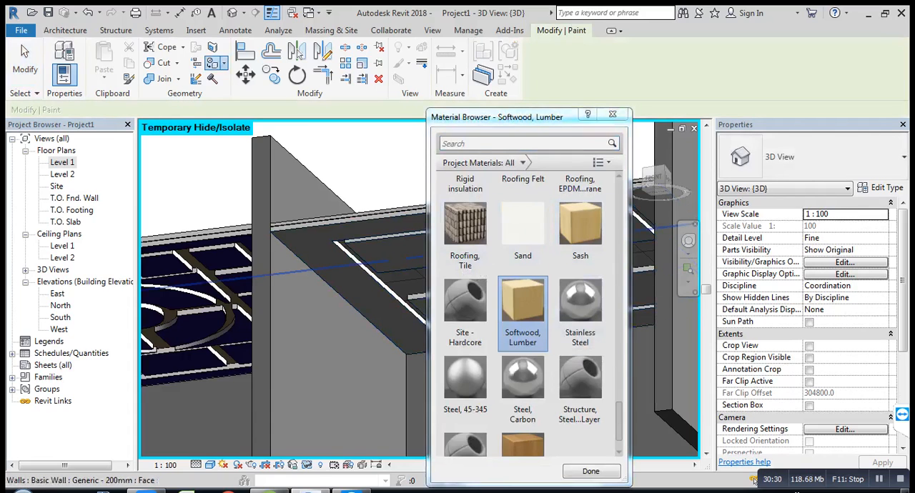
{"action": "scroll", "coordinate": [525, 315], "scroll_direction": "up", "scroll_amount": 10}
{"action": "scroll", "coordinate": [526, 314], "scroll_direction": "down", "scroll_amount": 3}
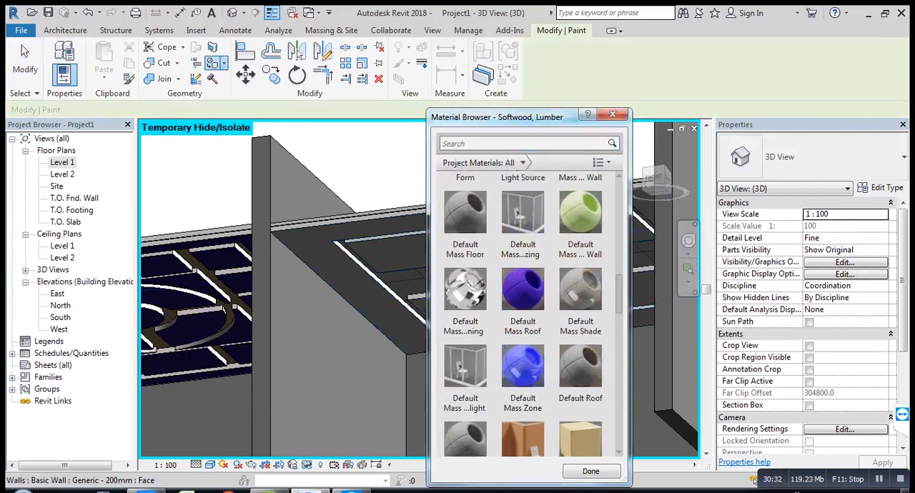
{"action": "left_click", "coordinate": [522, 386]}
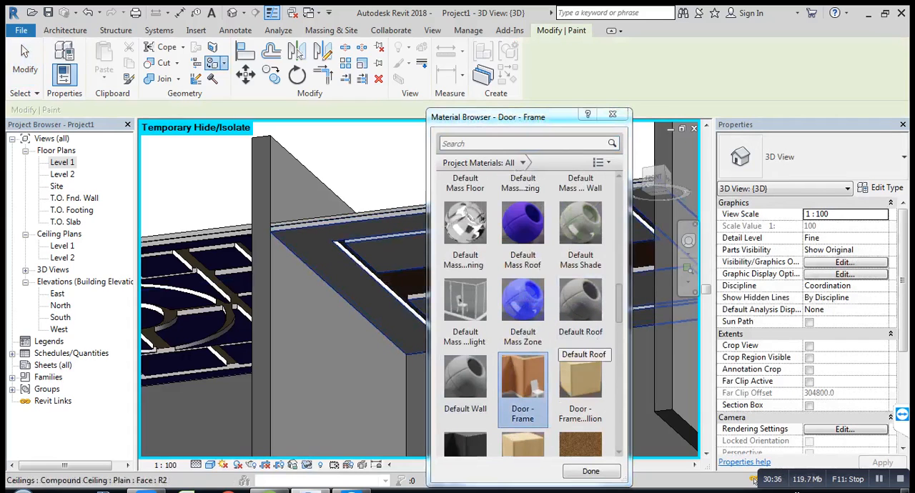
Step: Try Default Mass Roof on the Plain ceiling's underside, replace it with Default Mass Interior Wall, and finish painting
{"action": "left_click", "coordinate": [523, 225]}
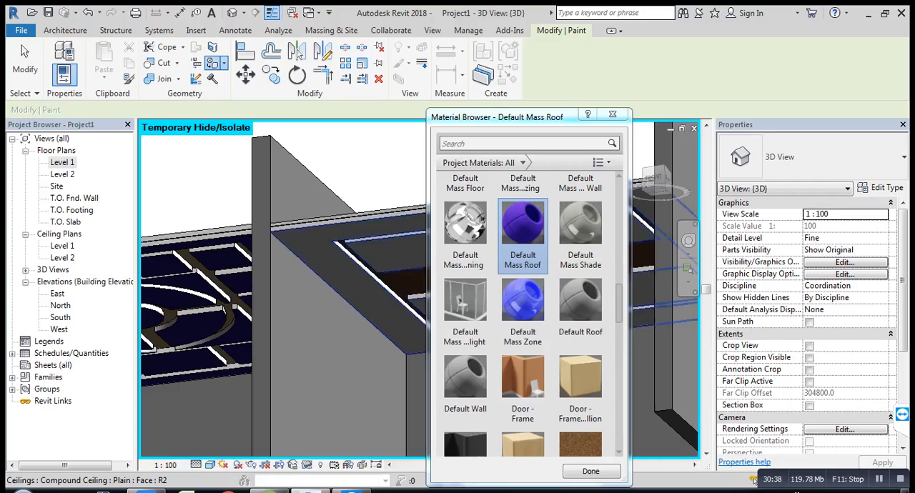
{"action": "scroll", "coordinate": [579, 230], "scroll_direction": "up", "scroll_amount": 1}
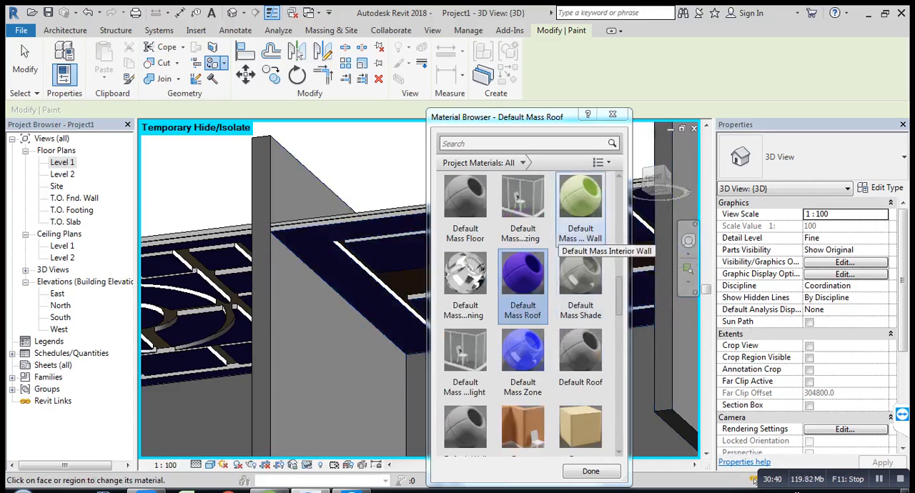
{"action": "left_click", "coordinate": [579, 230]}
{"action": "left_click", "coordinate": [350, 235]}
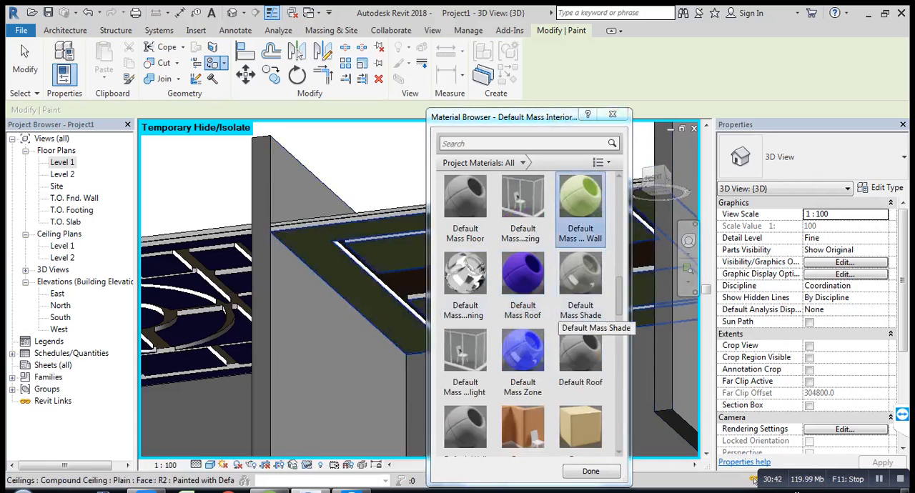
{"action": "left_click", "coordinate": [591, 471]}
Step: Examine the painted ceilings of both rooms from below, including the stacked layers around the second room's circular cut-out
{"action": "scroll", "coordinate": [597, 263], "scroll_direction": "down", "scroll_amount": 2}
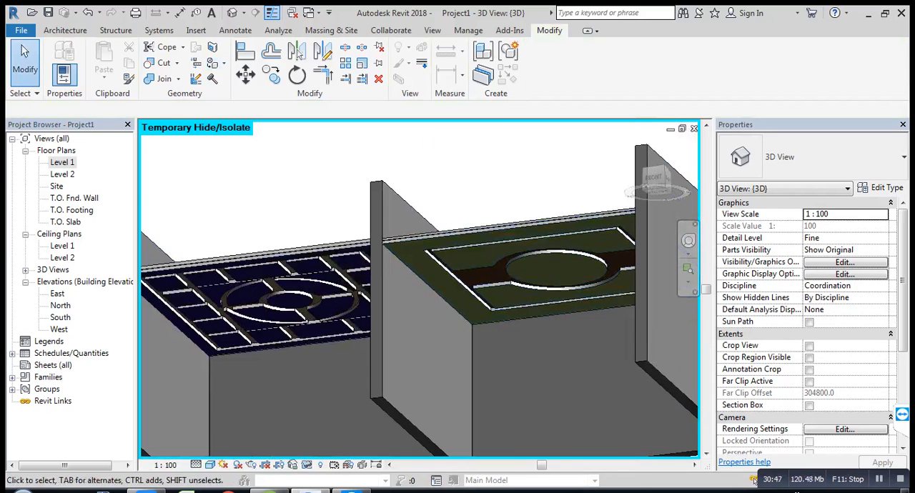
{"action": "middle_click_drag", "start_coordinate": [597, 263], "coordinate": [616, 283], "text": "shift"}
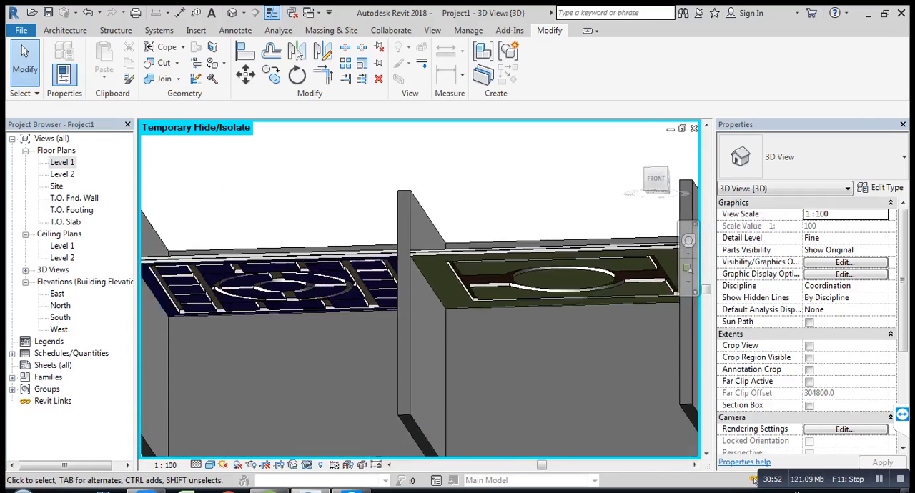
{"action": "scroll", "coordinate": [557, 322], "scroll_direction": "up", "scroll_amount": 3}
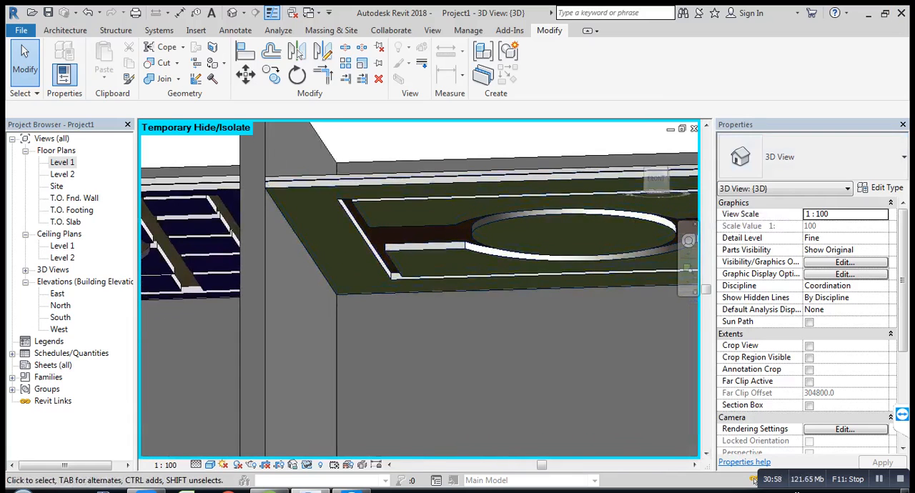
{"action": "middle_click_drag", "start_coordinate": [568, 276], "coordinate": [479, 297]}
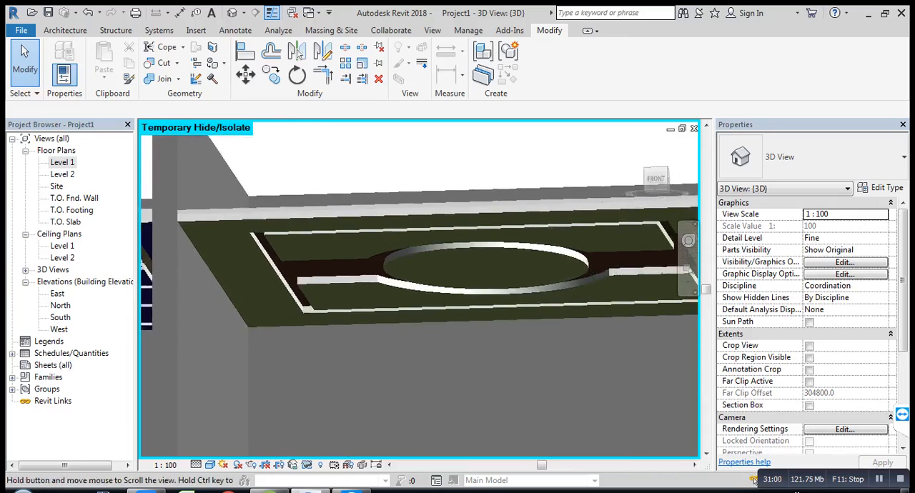
{"action": "scroll", "coordinate": [479, 298], "scroll_direction": "down", "scroll_amount": 1}
{"action": "scroll", "coordinate": [511, 264], "scroll_direction": "down", "scroll_amount": 2}
{"action": "middle_click_drag", "start_coordinate": [511, 265], "coordinate": [488, 274]}
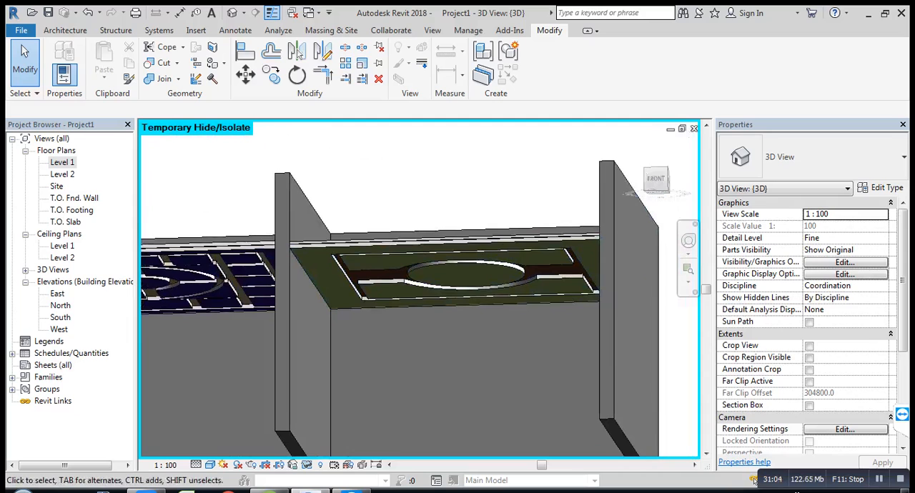
{"action": "scroll", "coordinate": [482, 292], "scroll_direction": "down", "scroll_amount": 1}
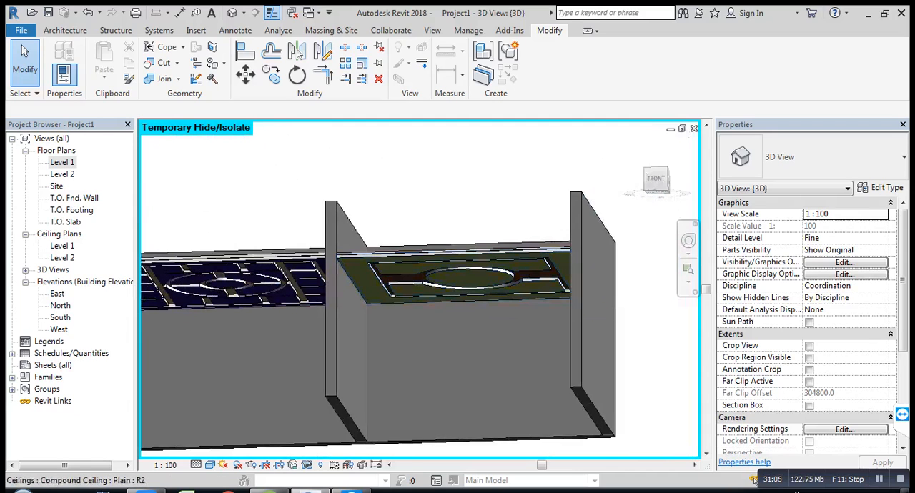
Step: Temporarily hide the second room's outer end wall to expose the side edges of its ceilings
{"action": "left_click", "coordinate": [592, 211]}
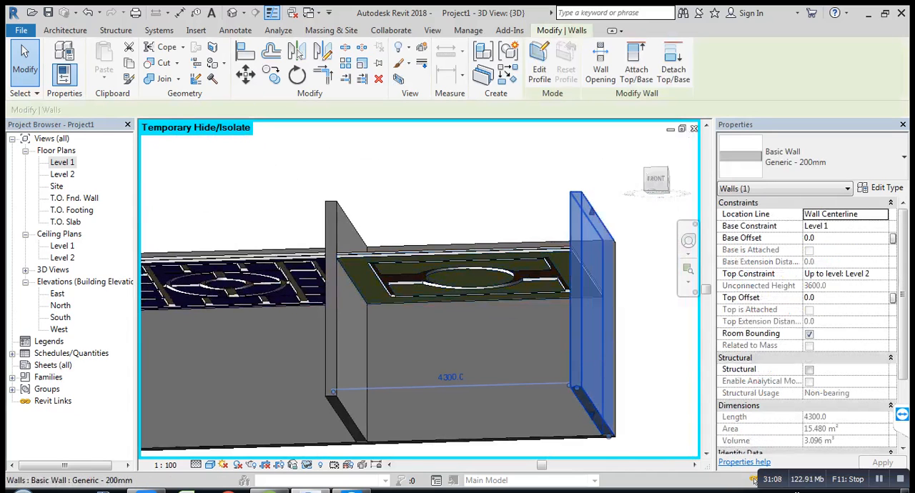
{"action": "key", "text": "h"}
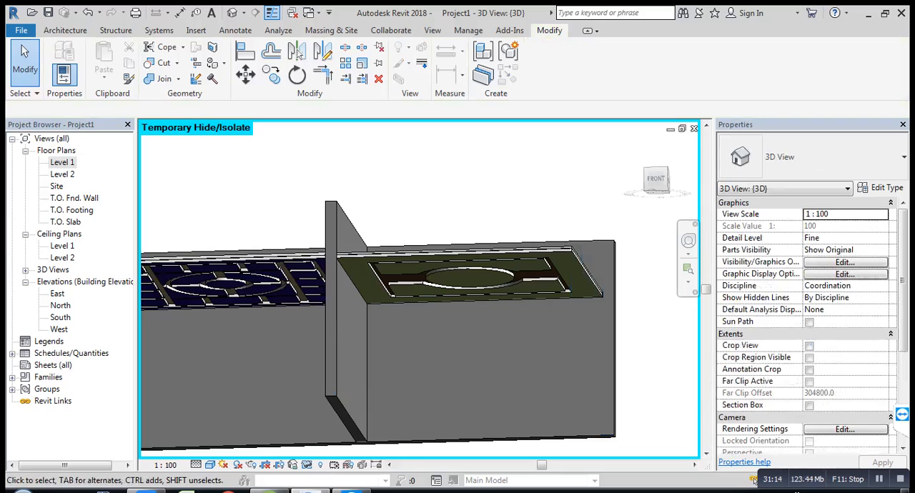
{"action": "middle_click_drag", "start_coordinate": [500, 285], "coordinate": [409, 320], "text": "shift"}
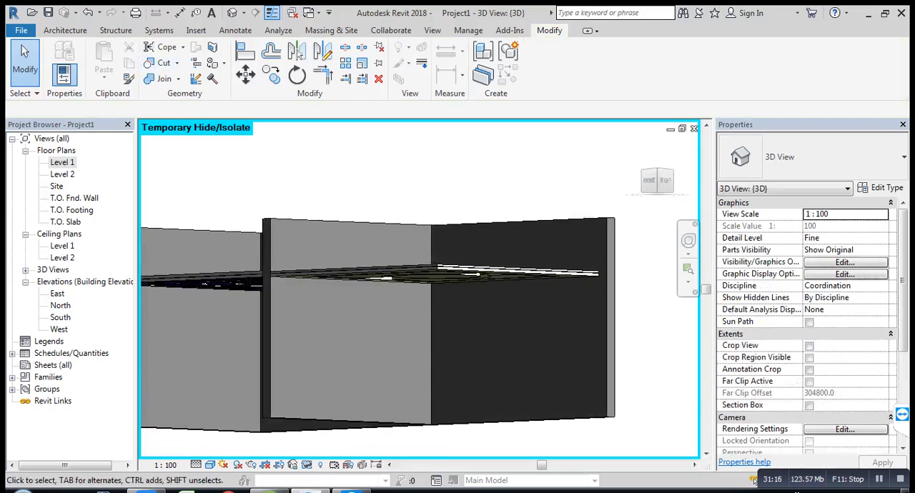
Step: Start an in-place model in the Ceilings category and accept its default name
{"action": "left_click", "coordinate": [65, 31]}
{"action": "left_click", "coordinate": [162, 69]}
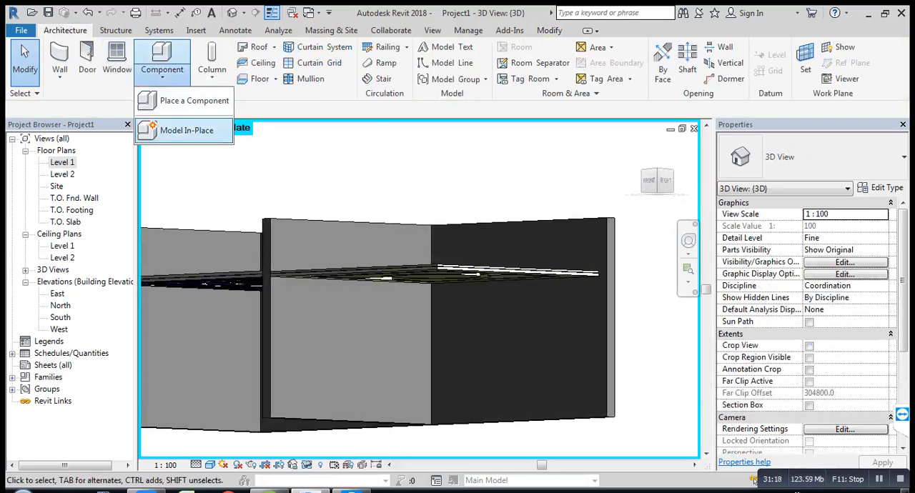
{"action": "left_click", "coordinate": [186, 130]}
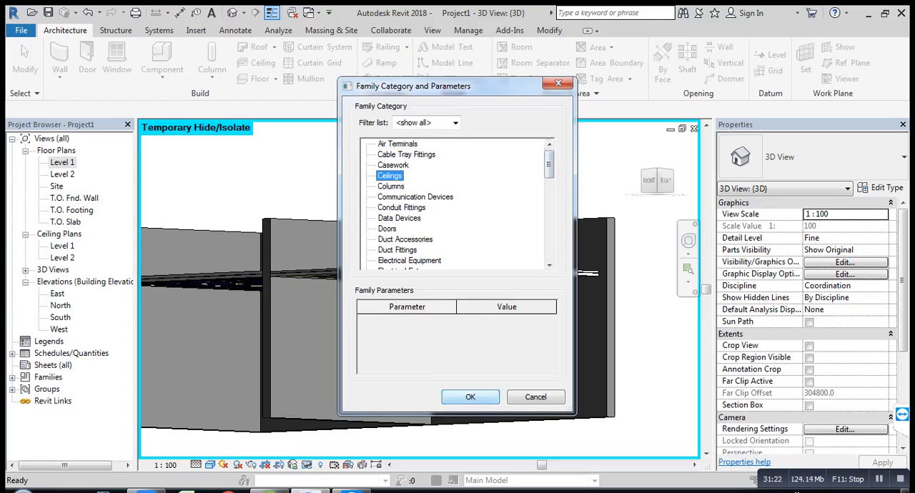
{"action": "key", "text": "Return"}
{"action": "key", "text": "Return"}
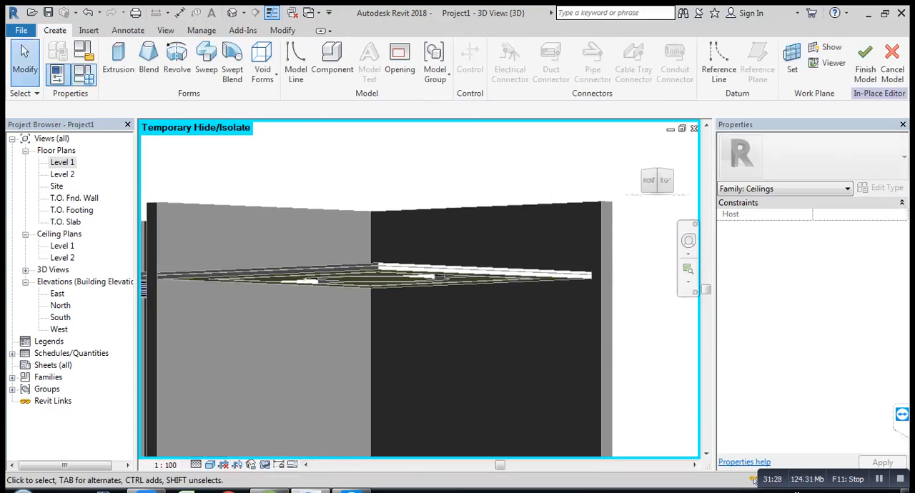
Step: Set the work plane to the exposed end face of the second room's long side wall
{"action": "left_click", "coordinate": [579, 286]}
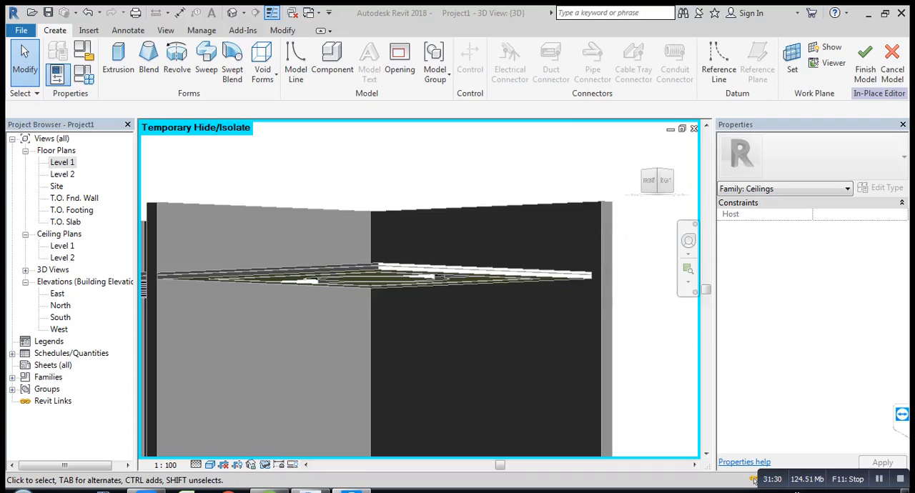
{"action": "left_click", "coordinate": [792, 61]}
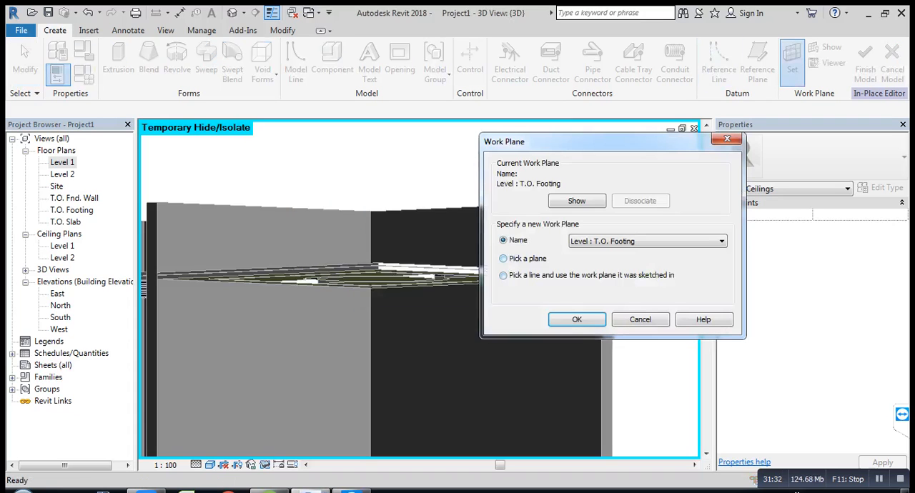
{"action": "left_click", "coordinate": [576, 319]}
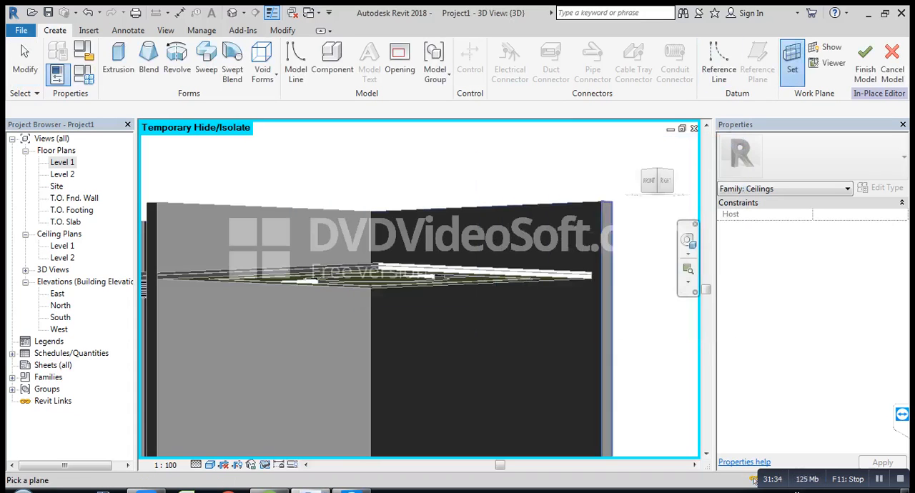
{"action": "scroll", "coordinate": [612, 201], "scroll_direction": "up", "scroll_amount": 5}
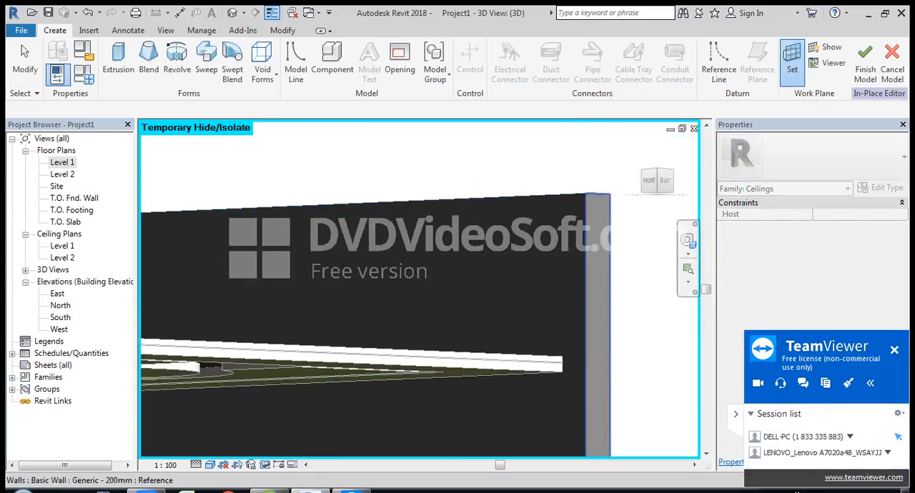
{"action": "left_click", "coordinate": [611, 202]}
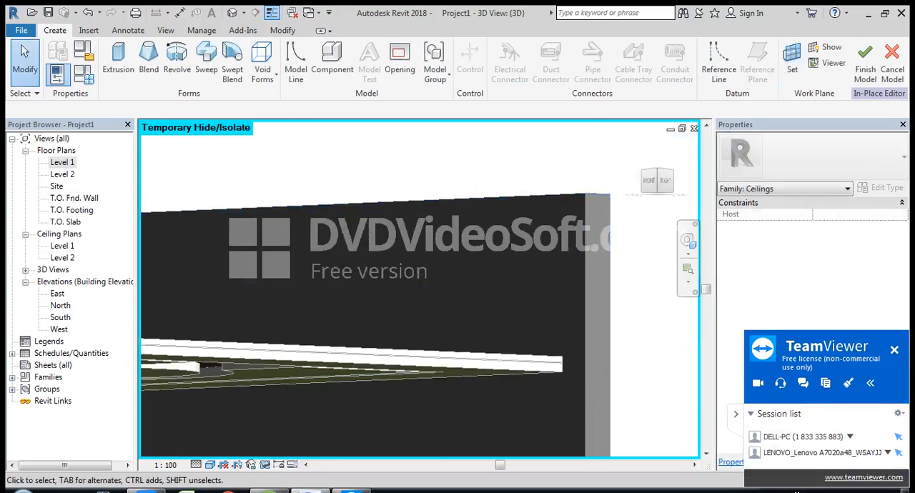
Step: Display the active work plane, check it from the Right view, and return to the home view
{"action": "left_click", "coordinate": [830, 48]}
{"action": "scroll", "coordinate": [594, 285], "scroll_direction": "down", "scroll_amount": 2}
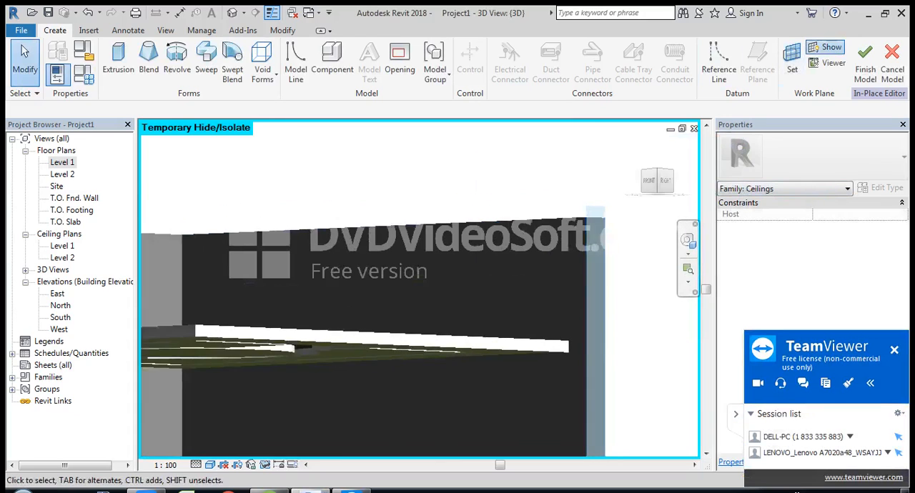
{"action": "left_click", "coordinate": [665, 180]}
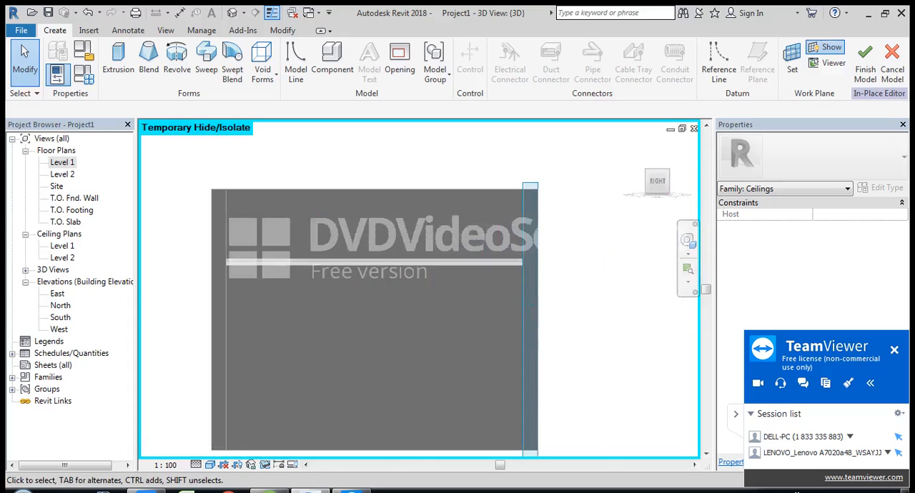
{"action": "scroll", "coordinate": [471, 260], "scroll_direction": "down", "scroll_amount": 1}
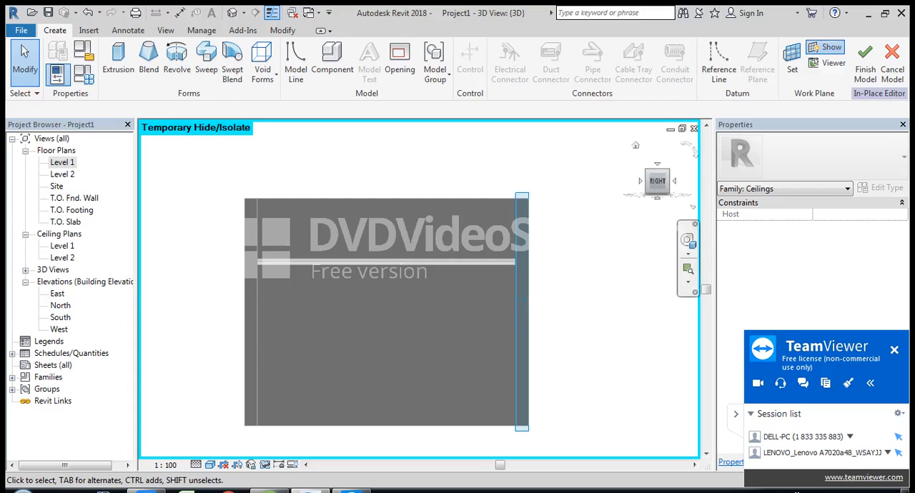
{"action": "left_click", "coordinate": [635, 145]}
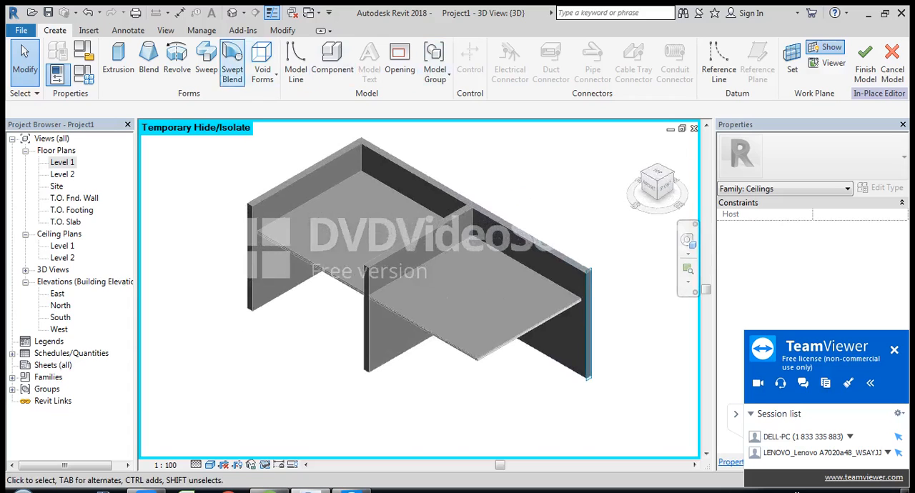
Step: Set the work plane to the end face of the partition wall between the rooms and orient the view to Front
{"action": "left_click", "coordinate": [791, 59]}
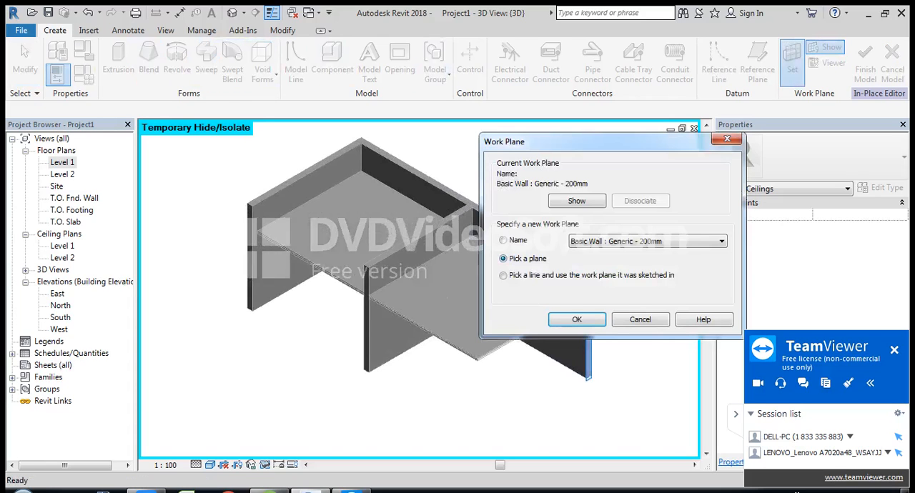
{"action": "left_click", "coordinate": [576, 319]}
{"action": "scroll", "coordinate": [378, 286], "scroll_direction": "up", "scroll_amount": 5}
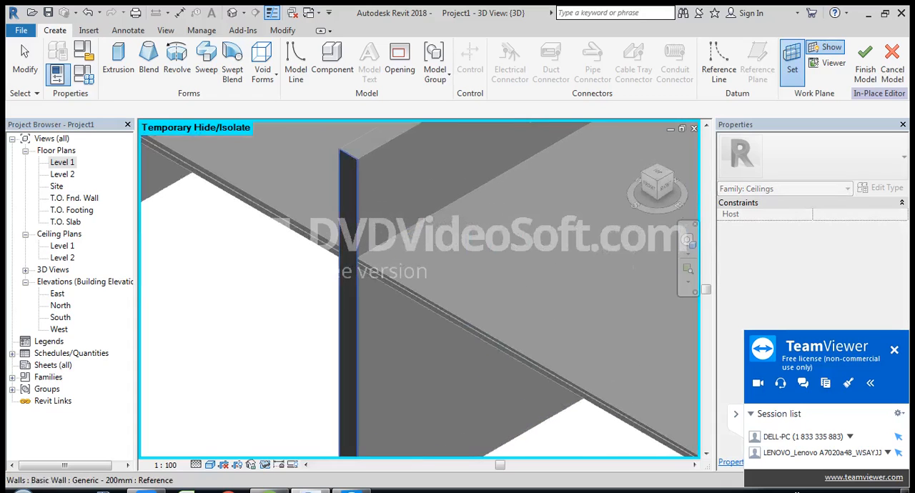
{"action": "left_click", "coordinate": [357, 286]}
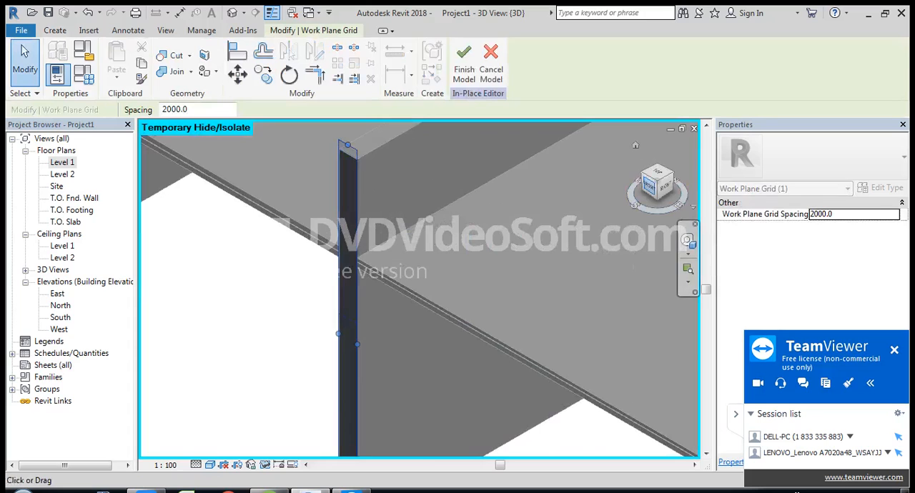
{"action": "left_click", "coordinate": [649, 187]}
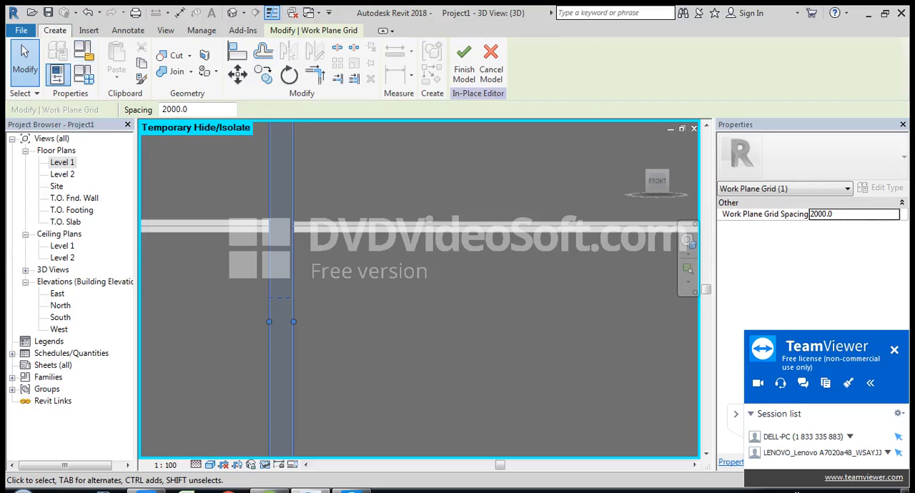
Step: Start an extrusion and sketch its outer profile under the second room's ceiling, about 760 mm wide and 260 mm deep
{"action": "left_click", "coordinate": [54, 30]}
{"action": "left_click", "coordinate": [41, 60]}
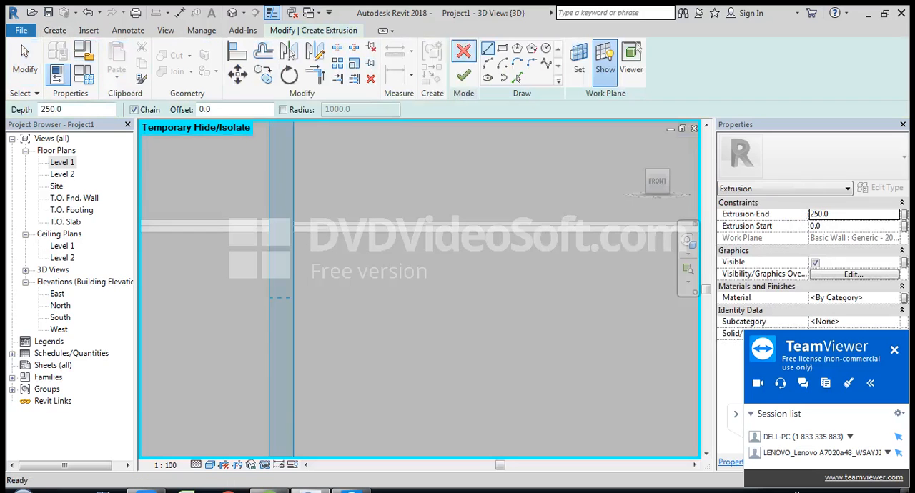
{"action": "left_click", "coordinate": [502, 48]}
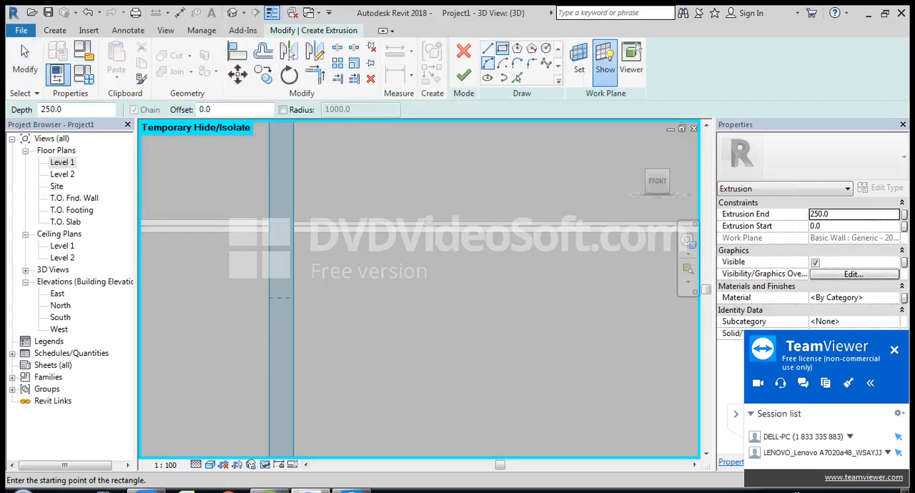
{"action": "left_click", "coordinate": [487, 48]}
{"action": "scroll", "coordinate": [353, 264], "scroll_direction": "up", "scroll_amount": 2}
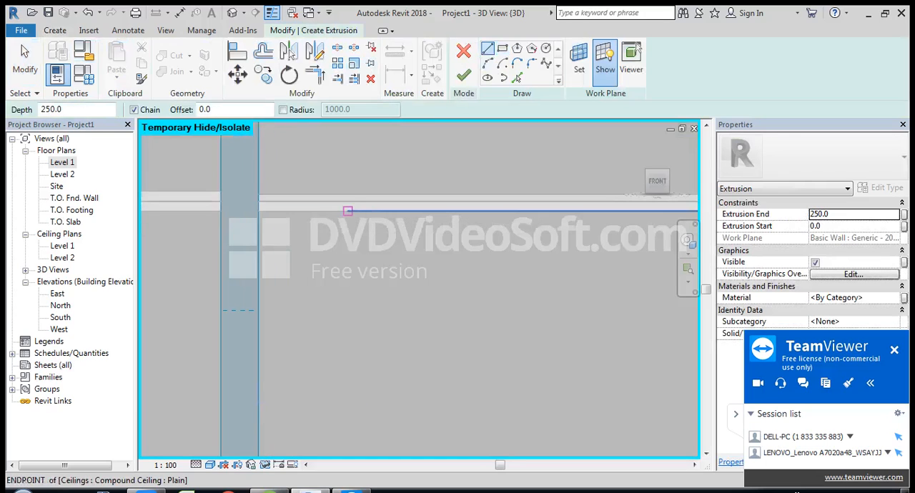
{"action": "left_click", "coordinate": [333, 210]}
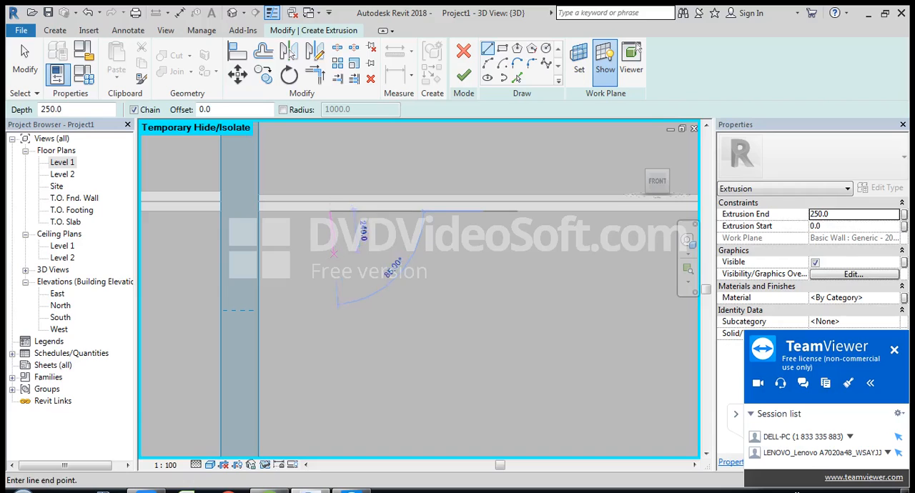
{"action": "left_click", "coordinate": [330, 258]}
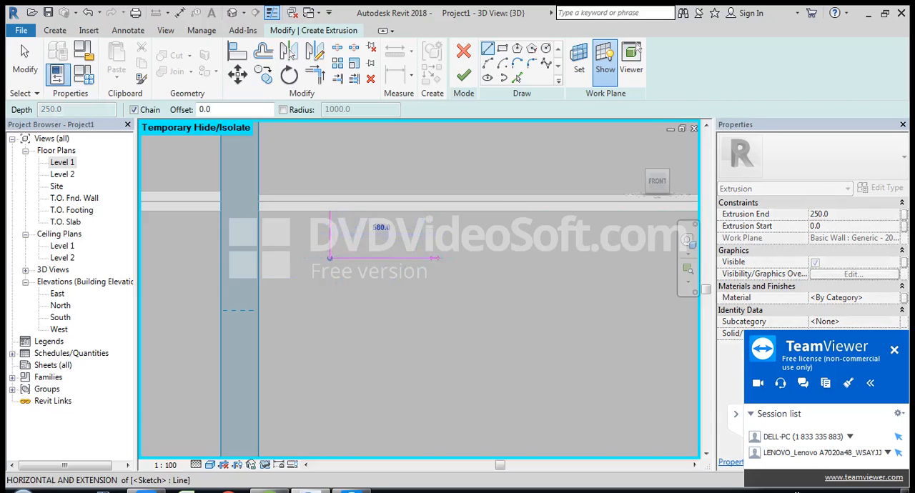
{"action": "left_click", "coordinate": [466, 258]}
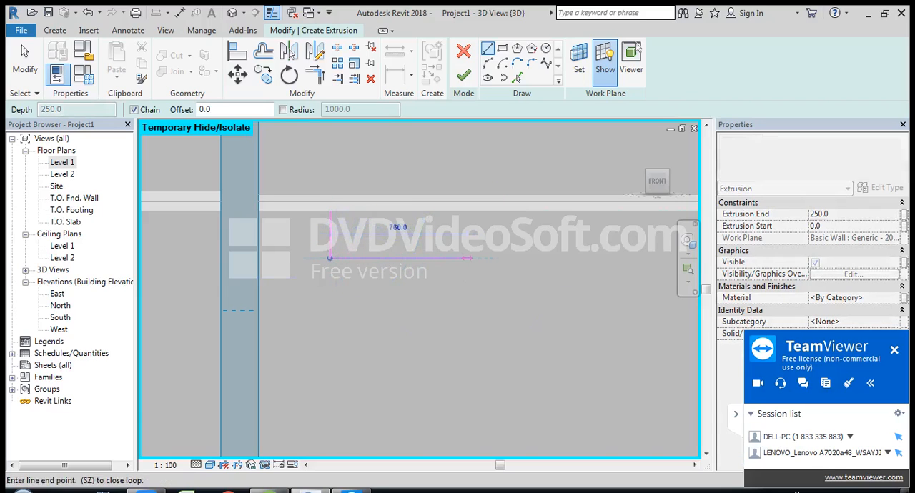
{"action": "left_click", "coordinate": [466, 212]}
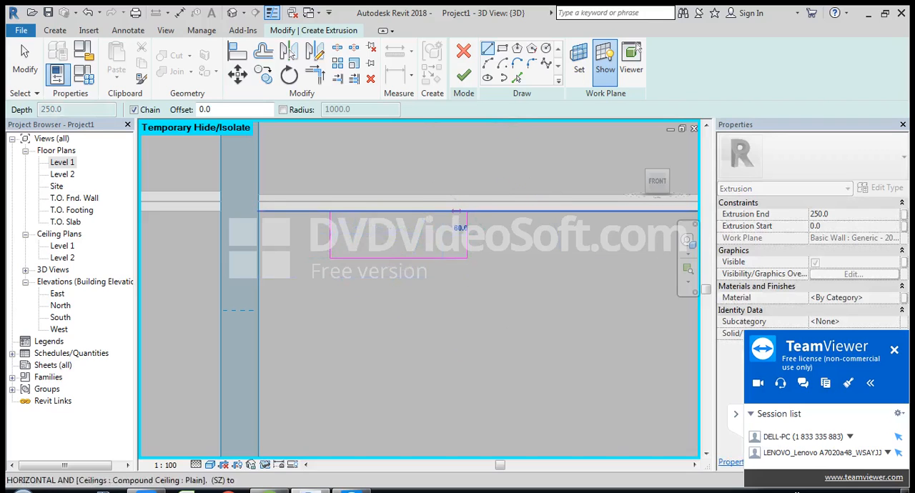
Step: Close the U-shaped profile with inner edges about 80 mm inside, forming a recess about 600 mm wide and 180 mm deep
{"action": "left_click", "coordinate": [451, 212]}
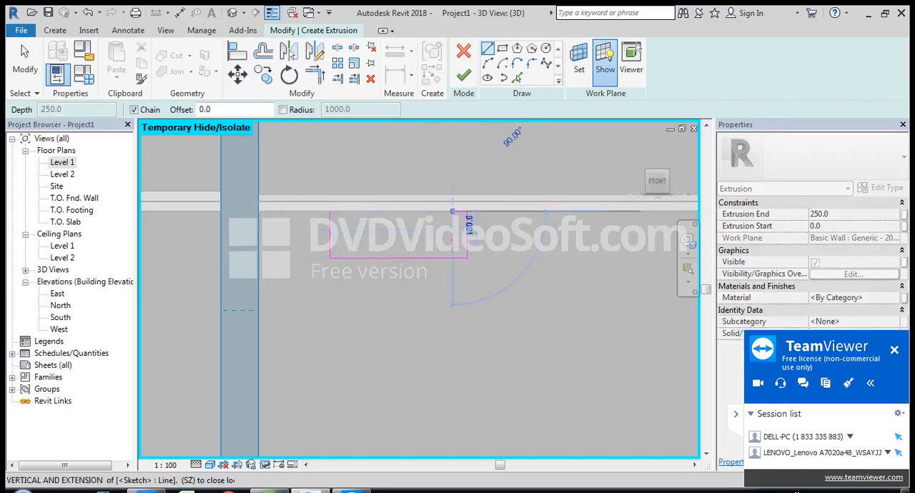
{"action": "left_click", "coordinate": [452, 258]}
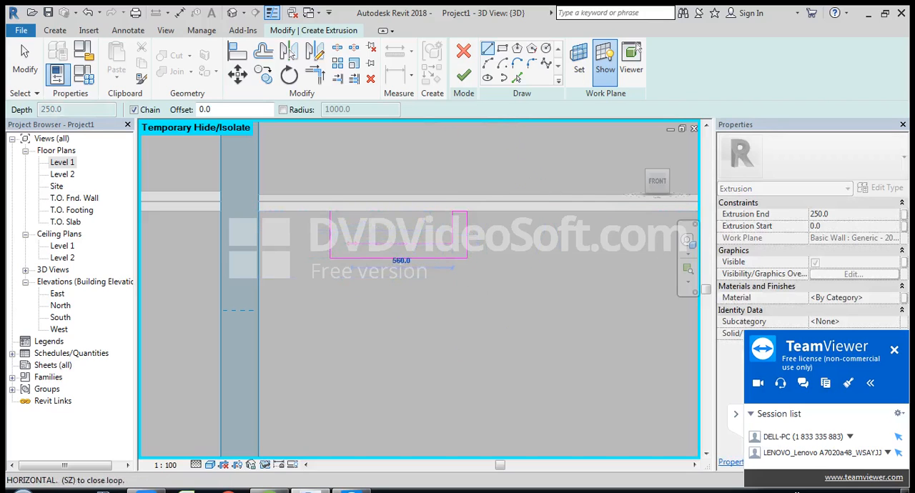
{"action": "left_click", "coordinate": [344, 243]}
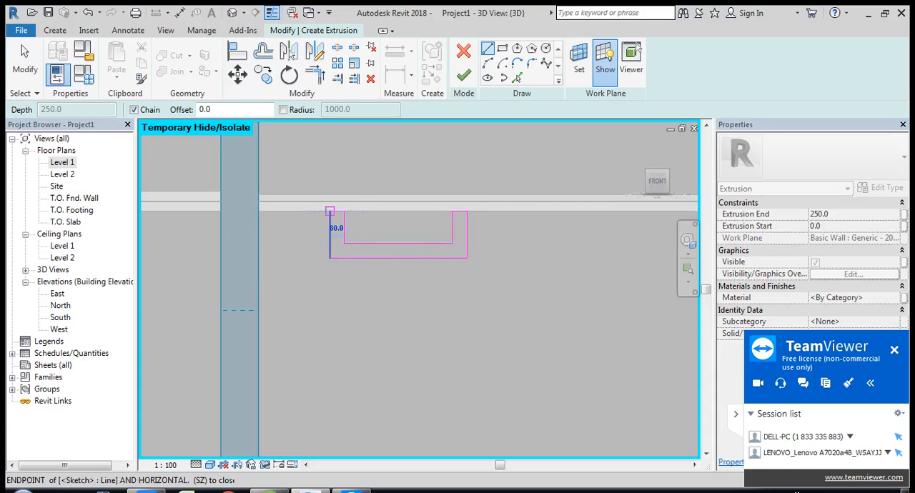
{"action": "left_click", "coordinate": [330, 210]}
{"action": "key", "text": "Escape"}
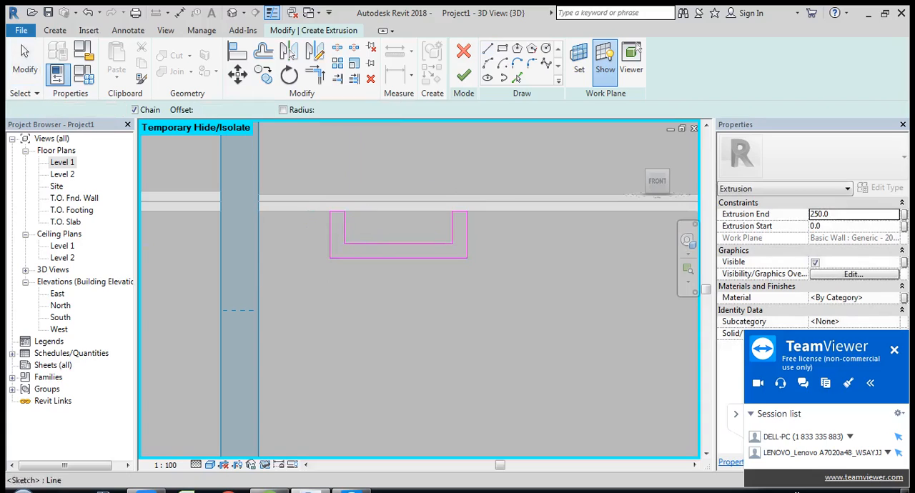
{"action": "key", "text": "Escape"}
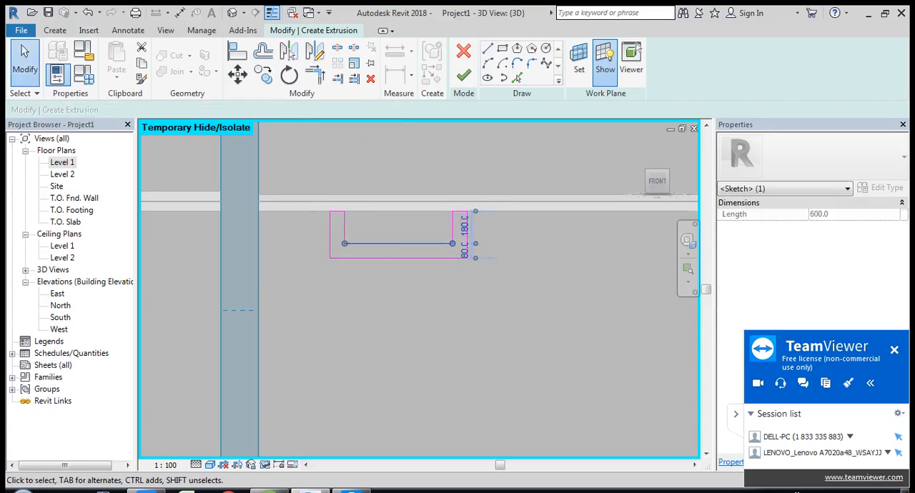
Step: Set the depth of the profile's inner recess to 100 mm below the ceiling
{"action": "left_click", "coordinate": [465, 227]}
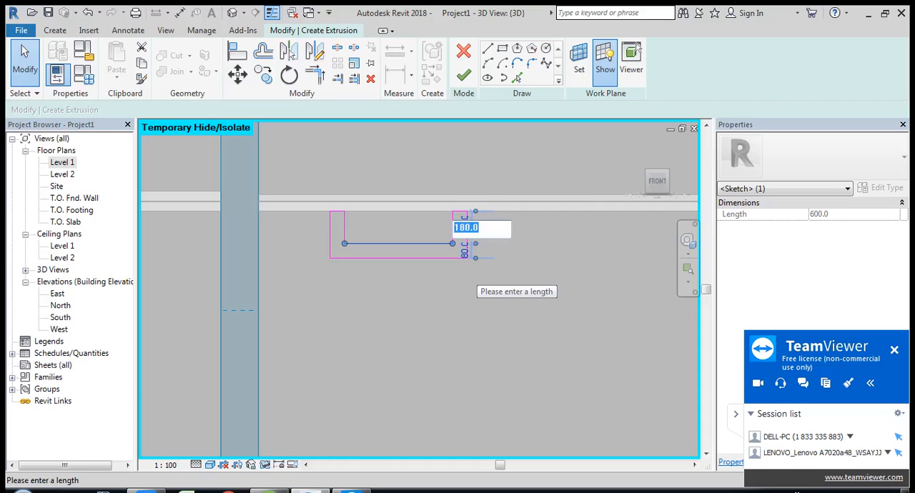
{"action": "type", "text": "100"}
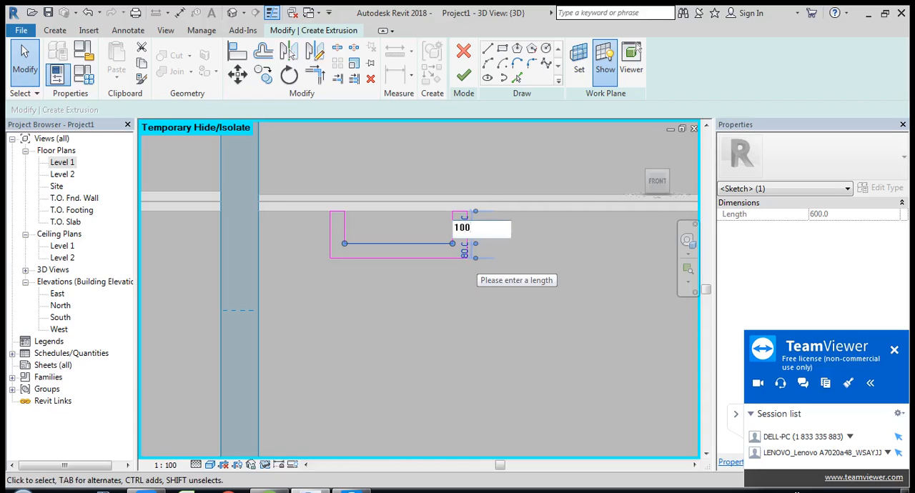
{"action": "key", "text": "Return"}
{"action": "left_click", "coordinate": [465, 243]}
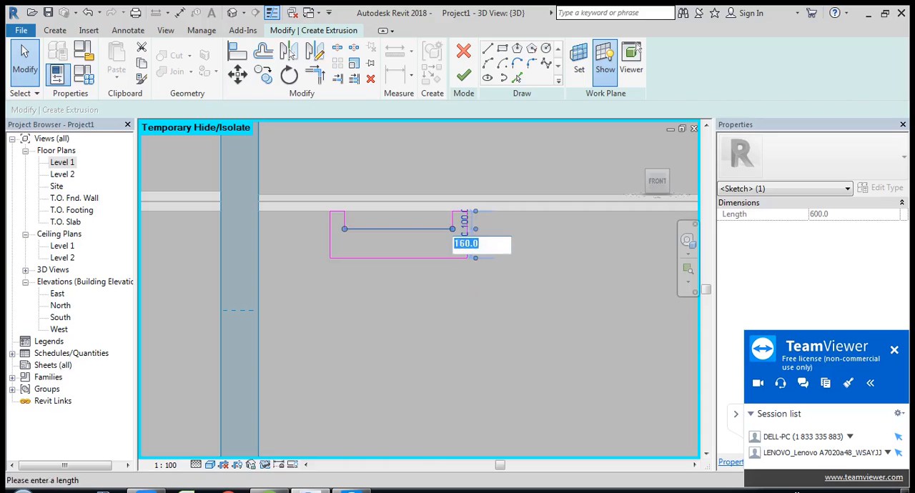
{"action": "key", "text": "Escape"}
{"action": "key", "text": "Escape"}
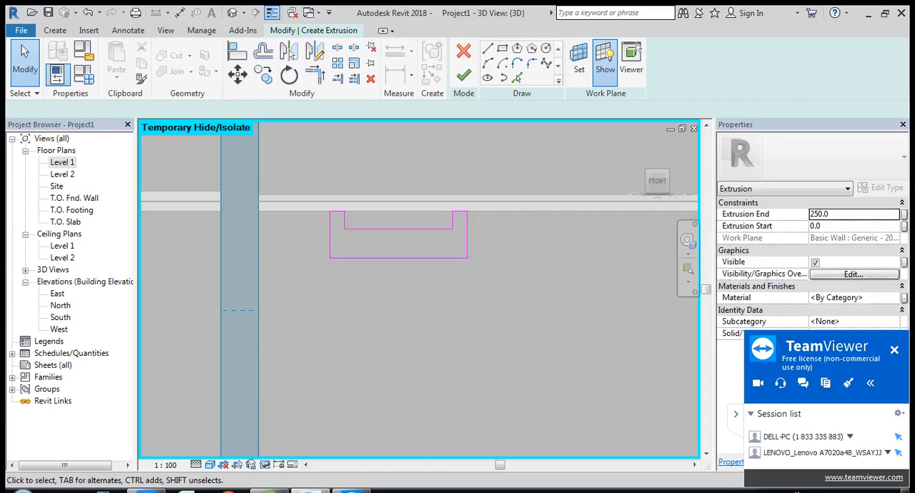
Step: Set the thickness of the profile's base, between its inner and outer horizontal lines, to 60 mm
{"action": "left_click", "coordinate": [449, 258]}
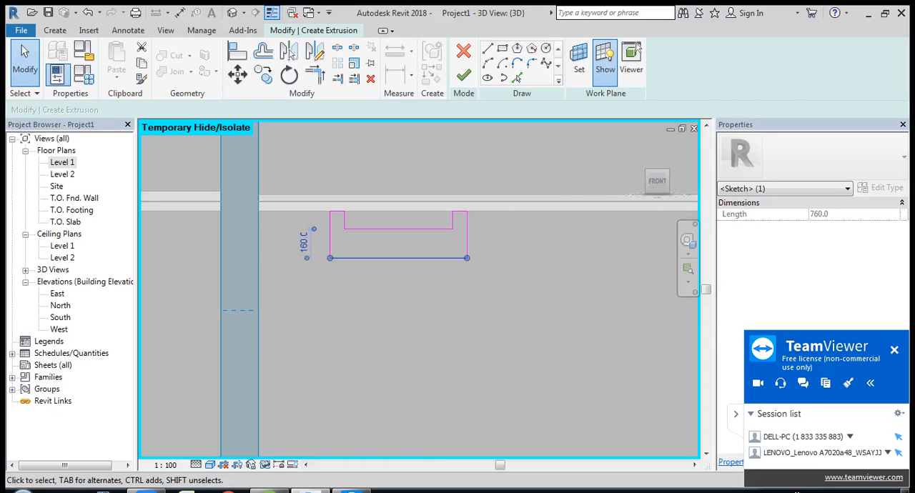
{"action": "left_click", "coordinate": [304, 243]}
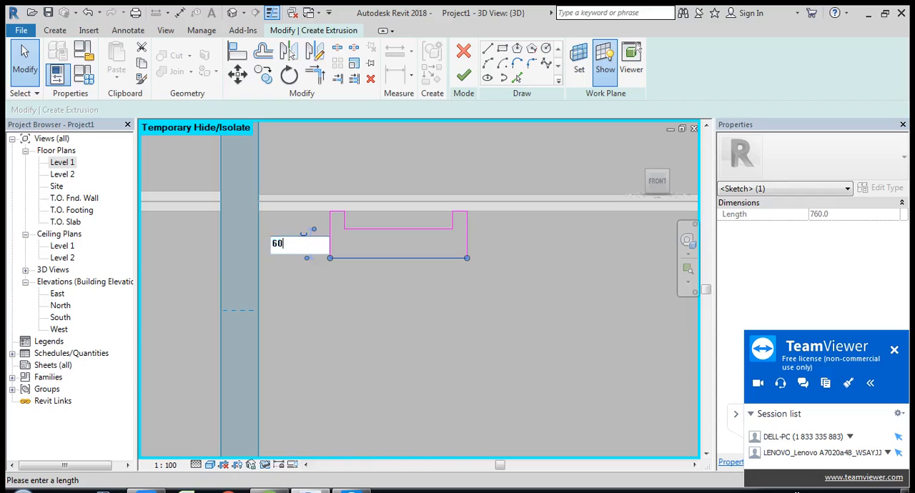
{"action": "type", "text": "60"}
{"action": "key", "text": "Return"}
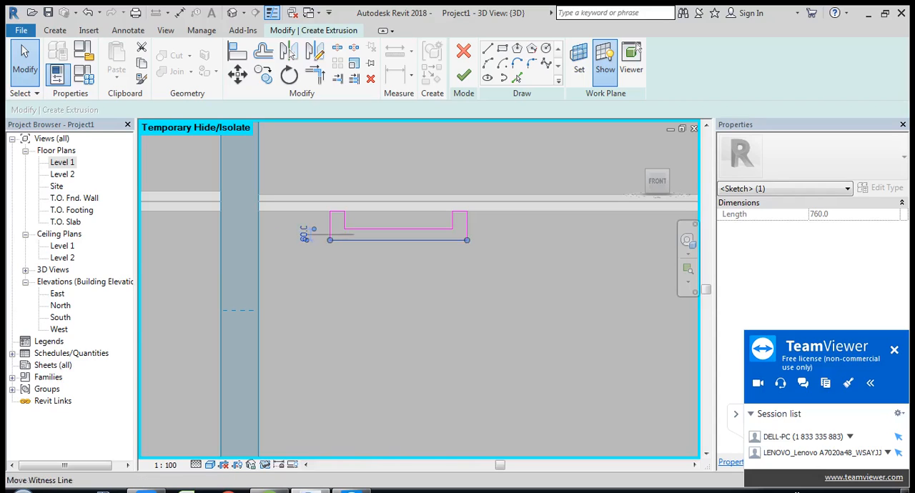
Step: Set the thickness of the U-shaped profile's base to 80 mm and finish the extrusion sketch
{"action": "left_click", "coordinate": [303, 234]}
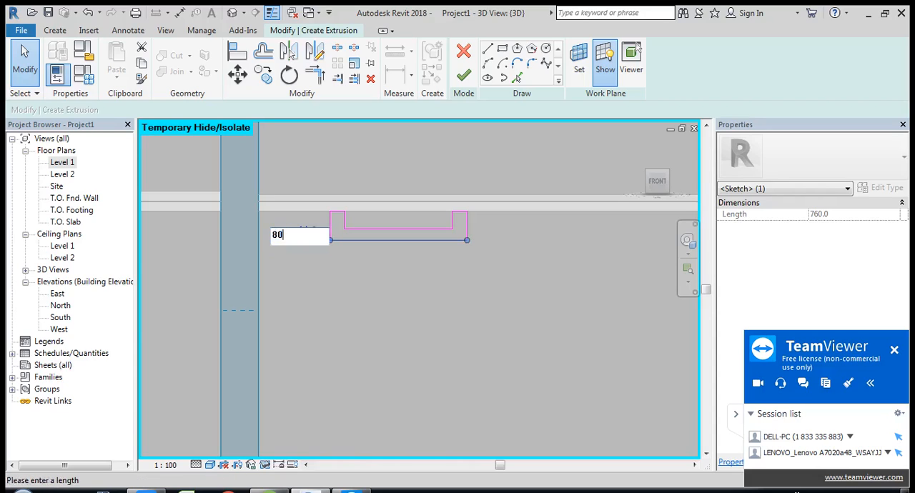
{"action": "type", "text": "80"}
{"action": "key", "text": "Return"}
{"action": "key", "text": "Escape"}
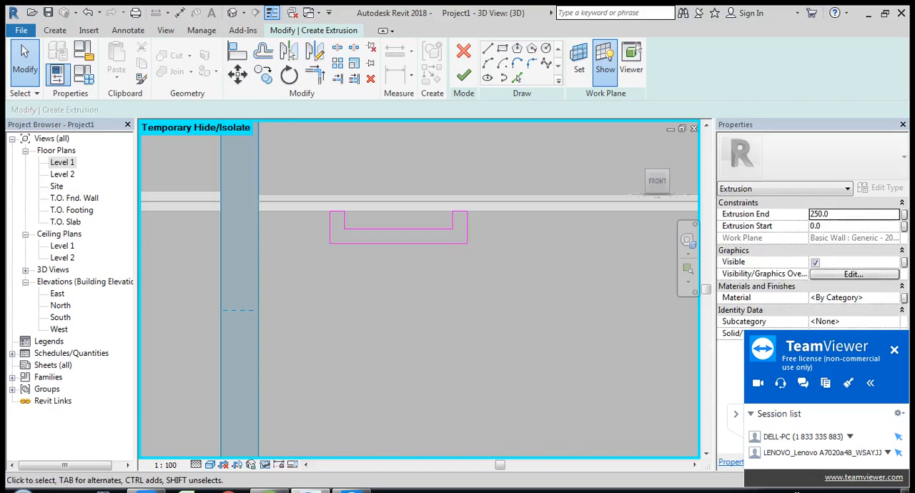
{"action": "scroll", "coordinate": [418, 288], "scroll_direction": "down", "scroll_amount": 1}
{"action": "middle_click_drag", "start_coordinate": [418, 288], "coordinate": [388, 278]}
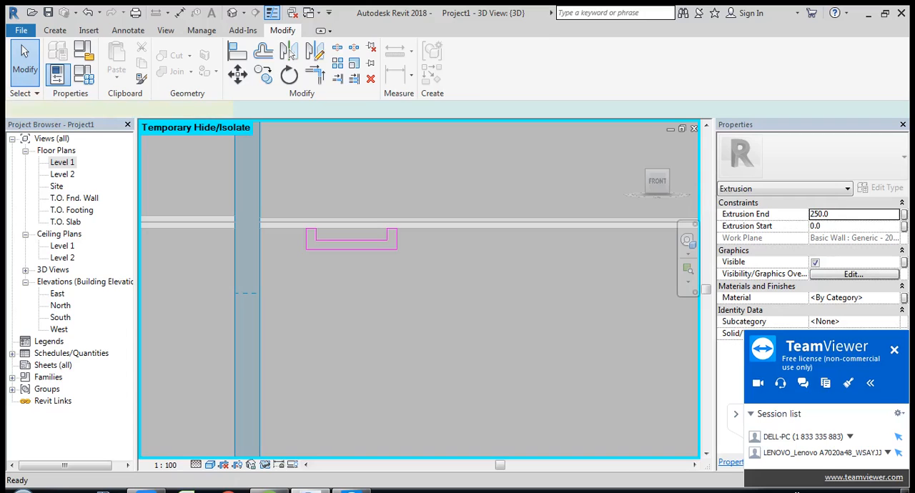
{"action": "key", "text": "Escape"}
{"action": "scroll", "coordinate": [475, 281], "scroll_direction": "down", "scroll_amount": 2}
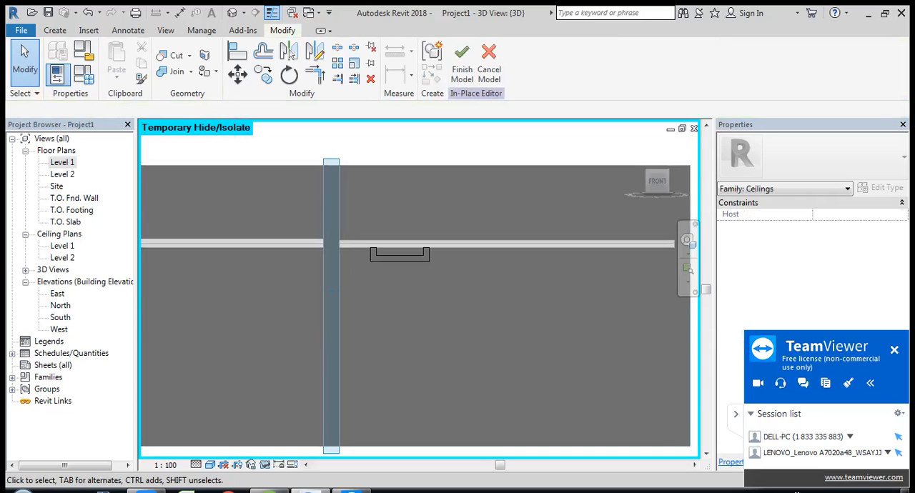
Step: Select the new U-shaped extrusion in the isometric 3D view and show it in the Level 1 floor plan
{"action": "left_click", "coordinate": [635, 145]}
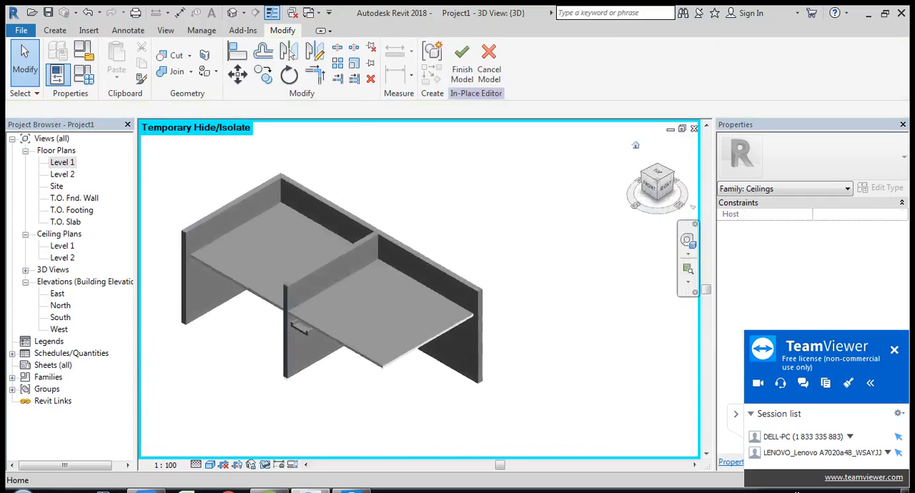
{"action": "scroll", "coordinate": [386, 343], "scroll_direction": "up", "scroll_amount": 2}
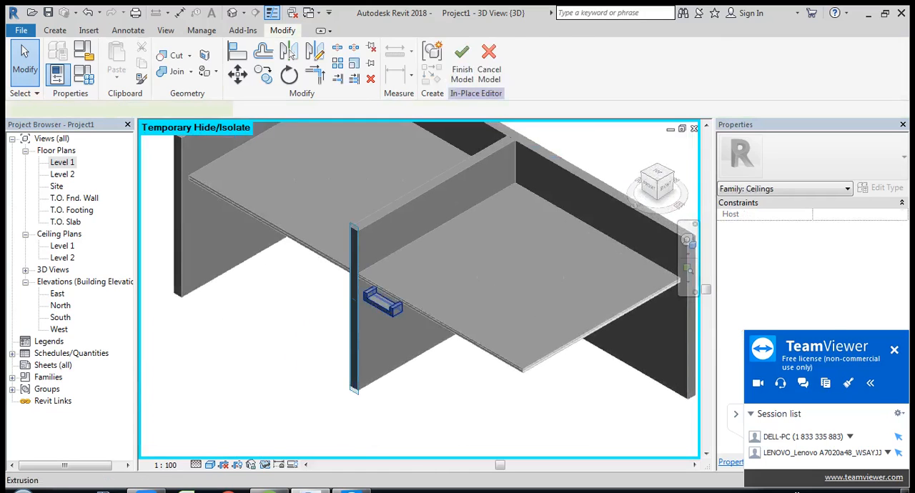
{"action": "left_click", "coordinate": [382, 302]}
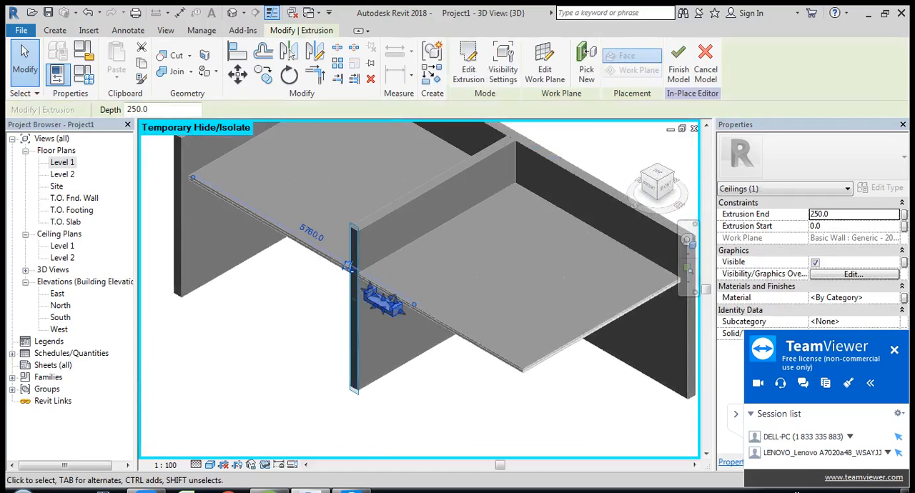
{"action": "double_click", "coordinate": [62, 162]}
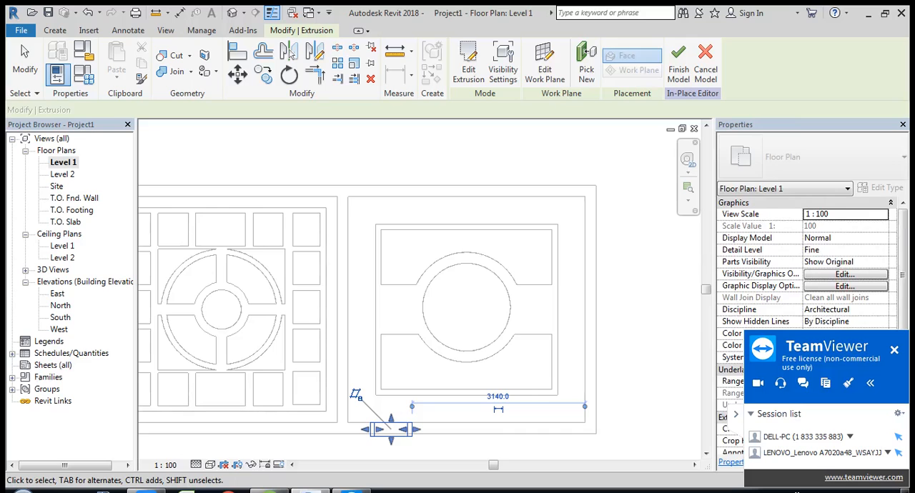
{"action": "middle_click_drag", "start_coordinate": [429, 336], "coordinate": [406, 320]}
{"action": "scroll", "coordinate": [388, 416], "scroll_direction": "up", "scroll_amount": 1}
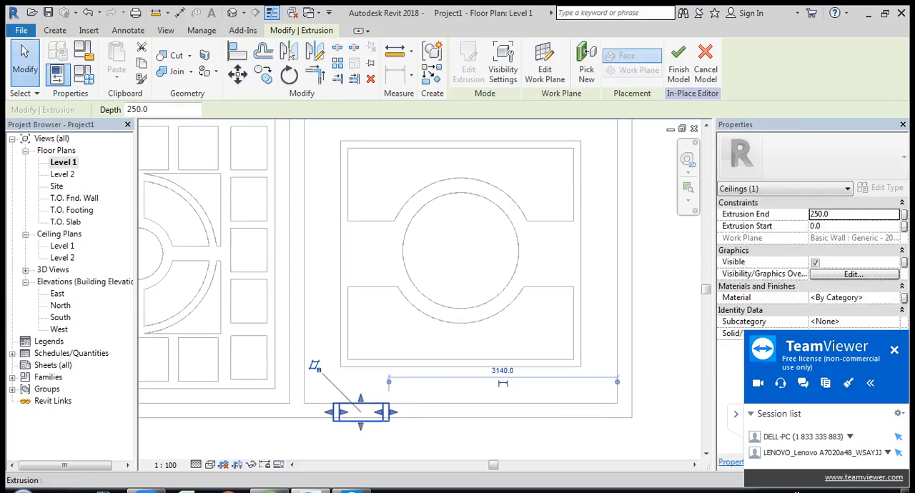
Step: Stretch the extrusion's ends into the second room's ceiling, to a start of about -730 mm and an end of about -922 mm
{"action": "left_click_drag", "start_coordinate": [360, 398], "coordinate": [360, 346]}
{"action": "left_click_drag", "start_coordinate": [360, 426], "coordinate": [360, 334]}
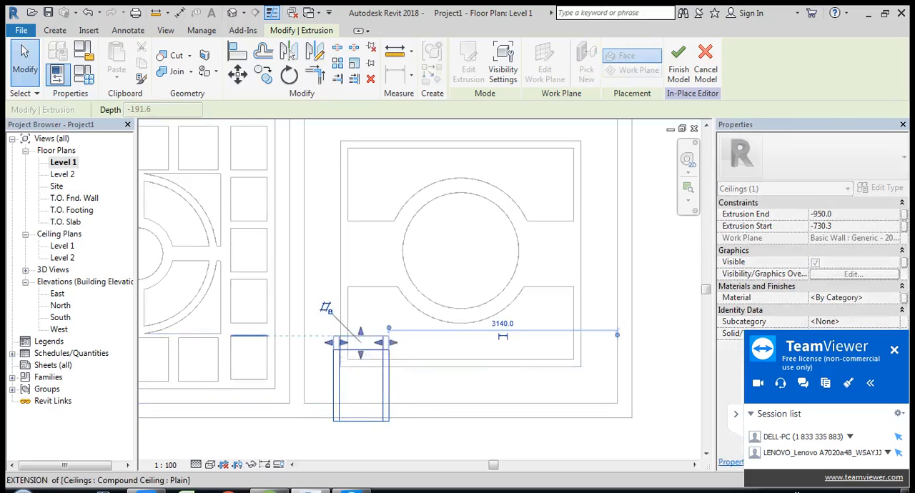
{"action": "scroll", "coordinate": [360, 342], "scroll_direction": "up", "scroll_amount": 2}
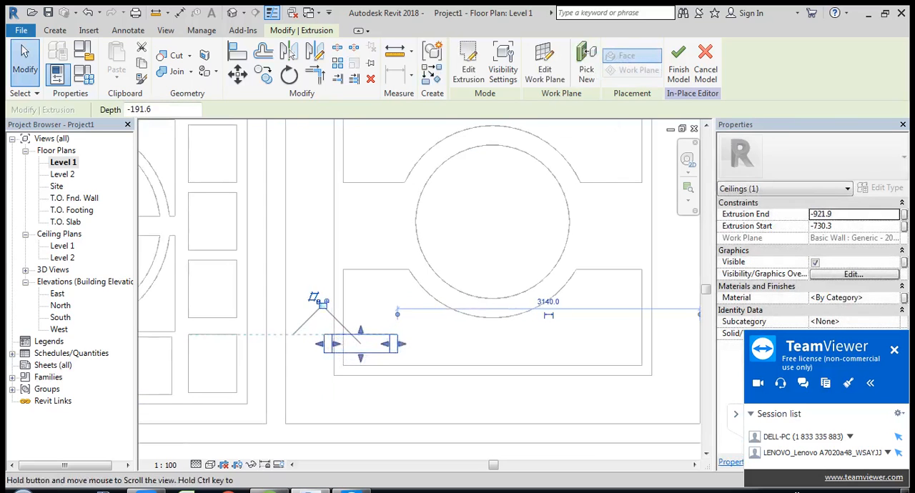
{"action": "middle_click_drag", "start_coordinate": [361, 343], "coordinate": [355, 345]}
Step: Set the extrusion's start to -725 mm and its end to -825 mm
{"action": "left_click", "coordinate": [821, 226]}
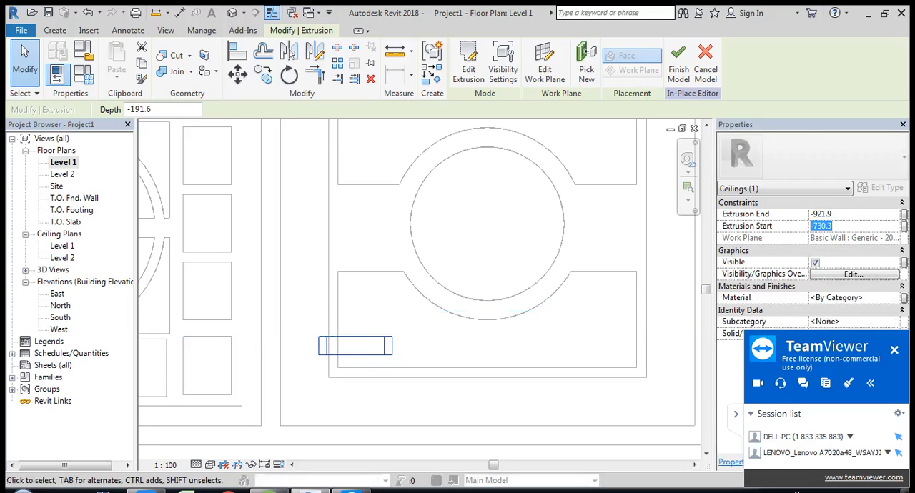
{"action": "type", "text": "-725"}
{"action": "key", "text": "Return"}
{"action": "left_click", "coordinate": [822, 214]}
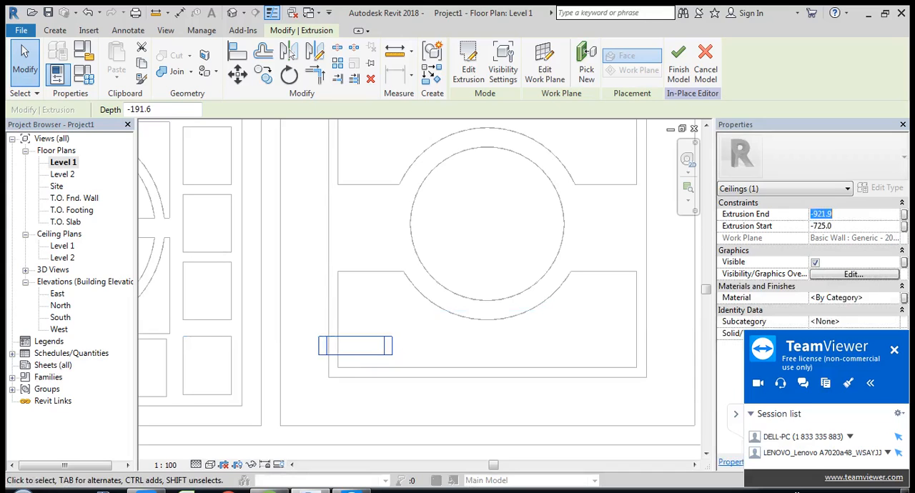
{"action": "type", "text": "-"}
{"action": "key", "text": "Escape"}
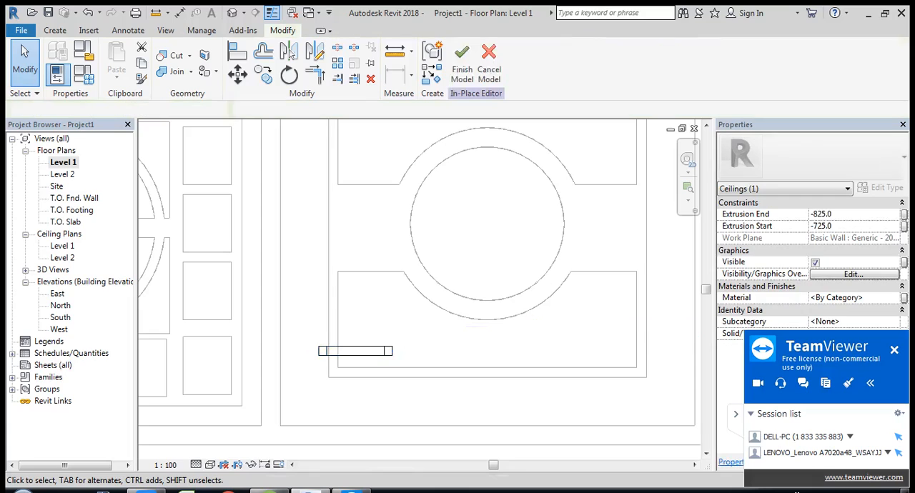
Step: Copy the extrusion three times straight up in plan without the Constrain option, at offsets of 220, 200 and 200 mm
{"action": "left_click", "coordinate": [368, 347]}
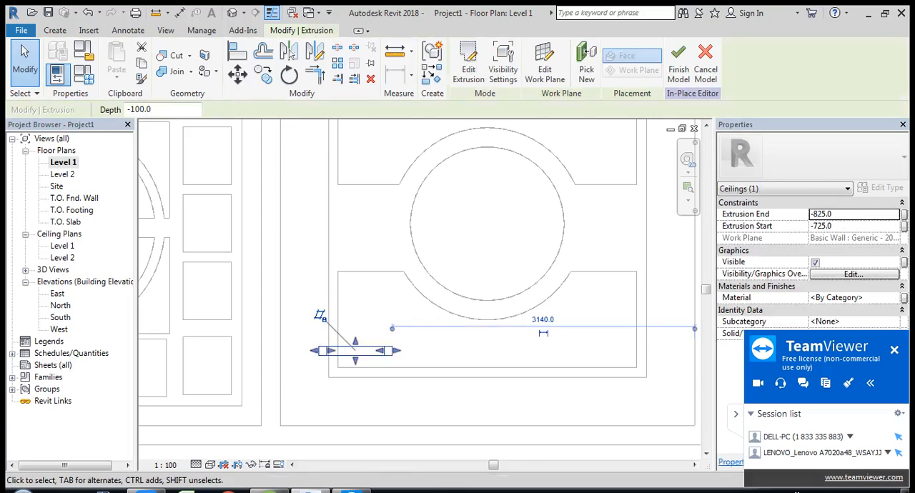
{"action": "left_click", "coordinate": [263, 74]}
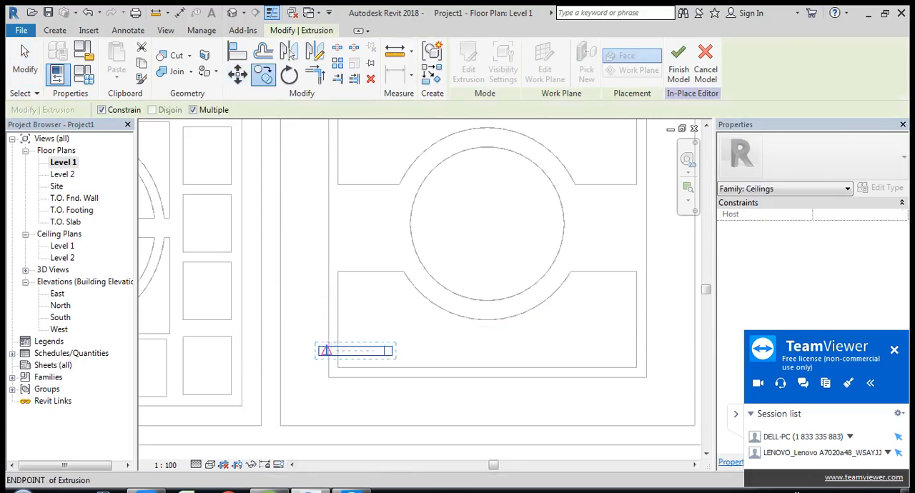
{"action": "left_click", "coordinate": [319, 355]}
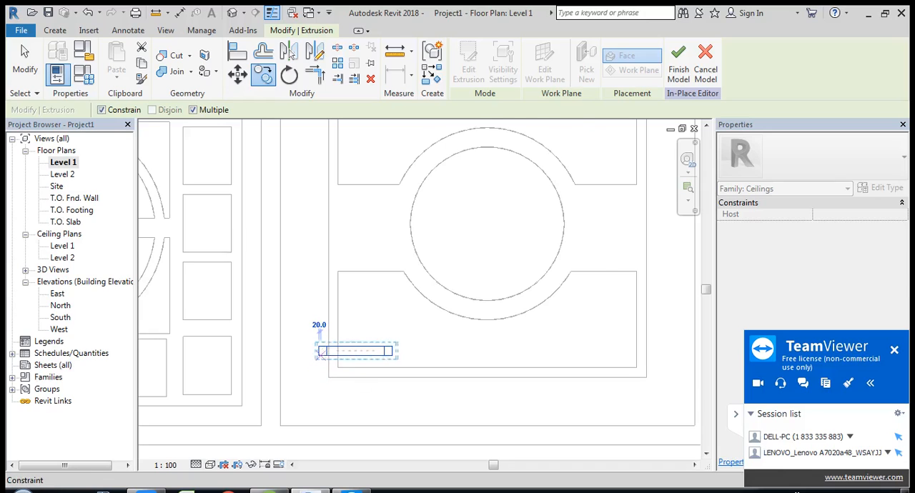
{"action": "scroll", "coordinate": [331, 336], "scroll_direction": "up", "scroll_amount": 2}
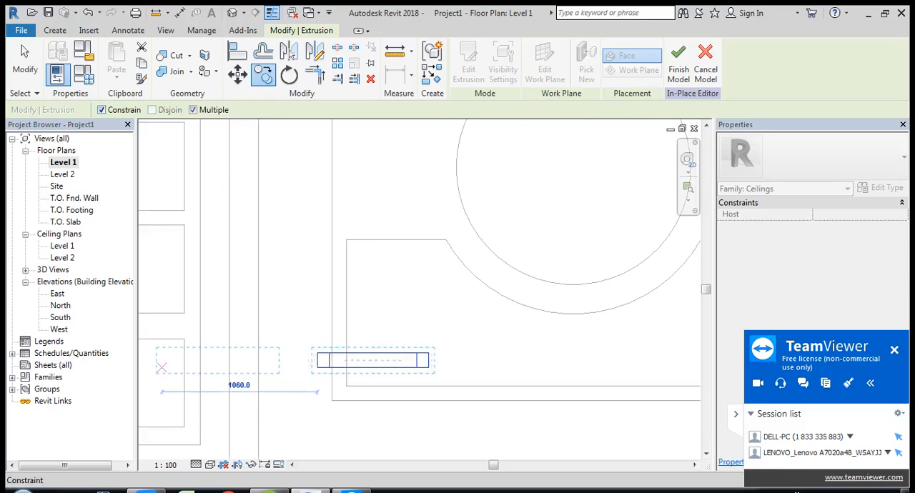
{"action": "left_click", "coordinate": [101, 110]}
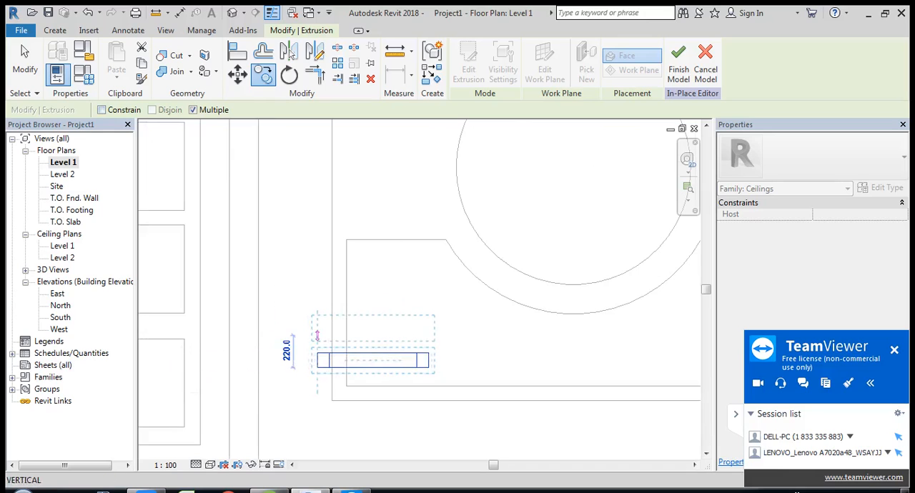
{"action": "left_click", "coordinate": [317, 334]}
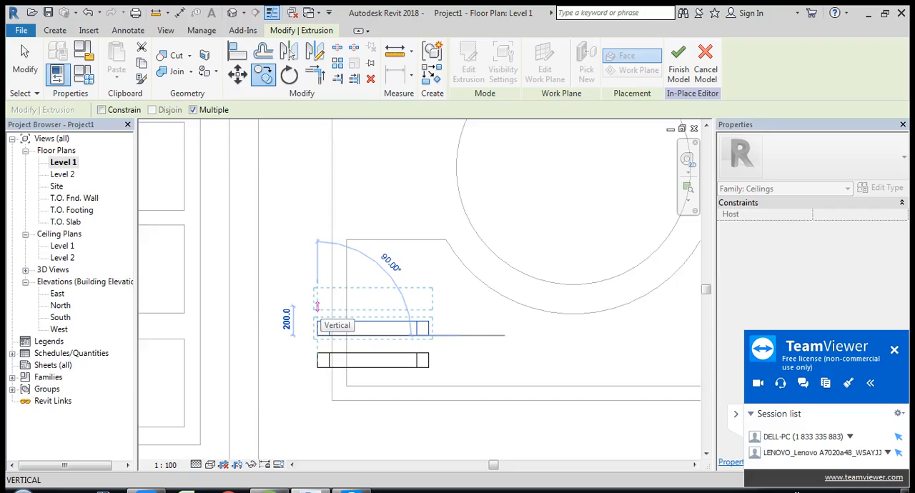
{"action": "left_click", "coordinate": [317, 306]}
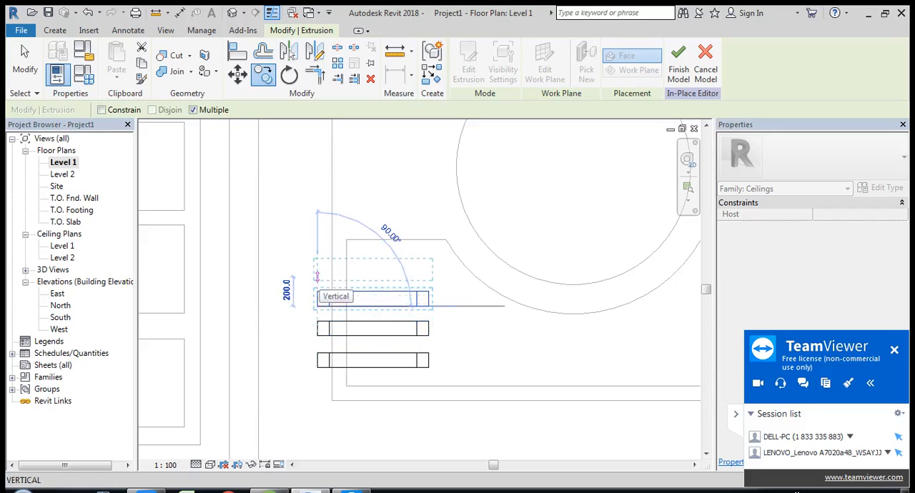
{"action": "left_click", "coordinate": [317, 276]}
{"action": "left_click", "coordinate": [25, 61]}
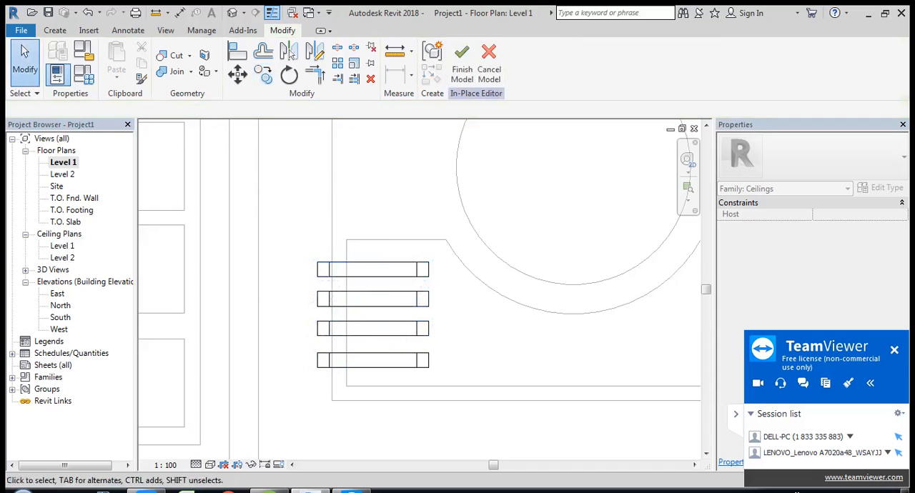
{"action": "scroll", "coordinate": [417, 294], "scroll_direction": "up", "scroll_amount": 2}
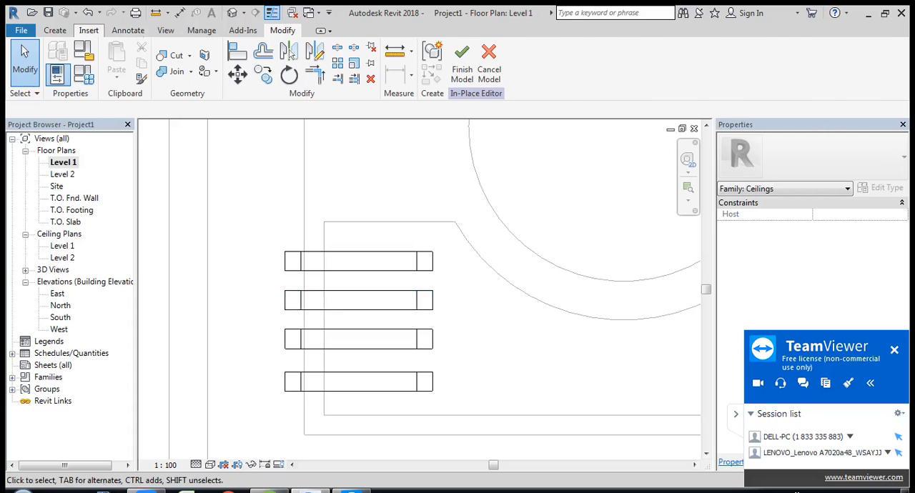
{"action": "left_click", "coordinate": [54, 30]}
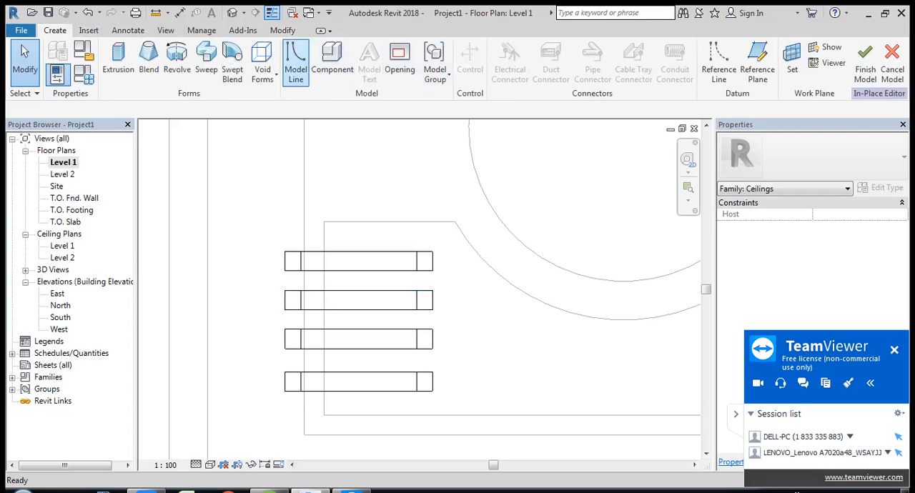
{"action": "left_click", "coordinate": [296, 60]}
{"action": "left_click", "coordinate": [284, 372]}
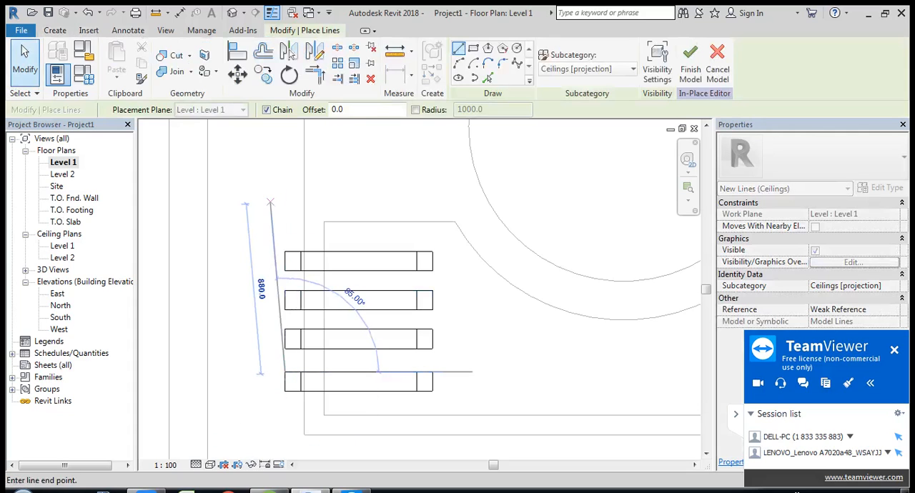
{"action": "left_click", "coordinate": [25, 61]}
Step: Mirror the four extrusions with copy about the second room ceiling's horizontal centreline, drawing the axis between its side midpoints
{"action": "scroll", "coordinate": [358, 277], "scroll_direction": "down", "scroll_amount": 2}
{"action": "scroll", "coordinate": [356, 277], "scroll_direction": "down", "scroll_amount": 3}
{"action": "middle_click_drag", "start_coordinate": [364, 314], "coordinate": [349, 332]}
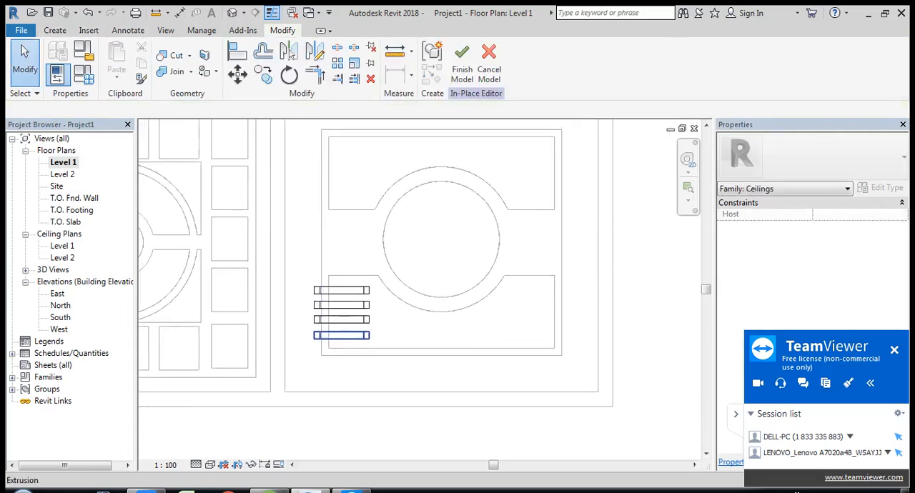
{"action": "scroll", "coordinate": [349, 332], "scroll_direction": "down", "scroll_amount": 2}
{"action": "left_click_drag", "start_coordinate": [309, 289], "coordinate": [371, 342]}
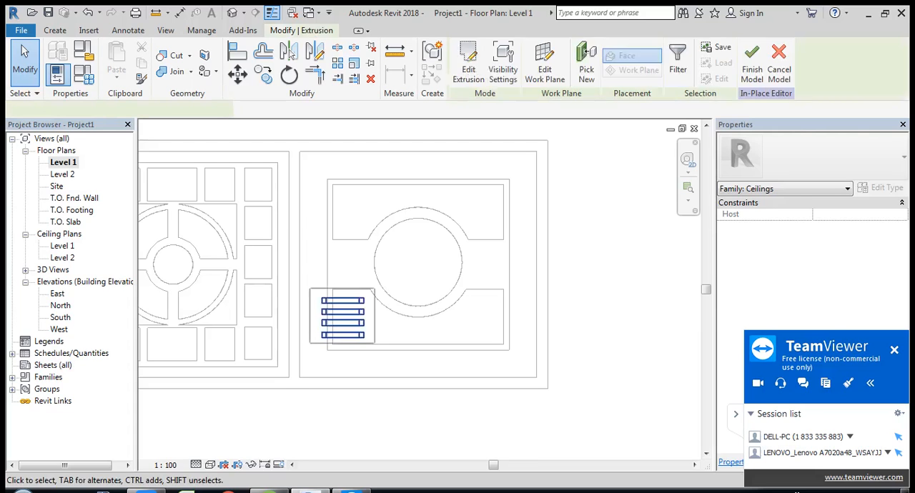
{"action": "left_click", "coordinate": [315, 51]}
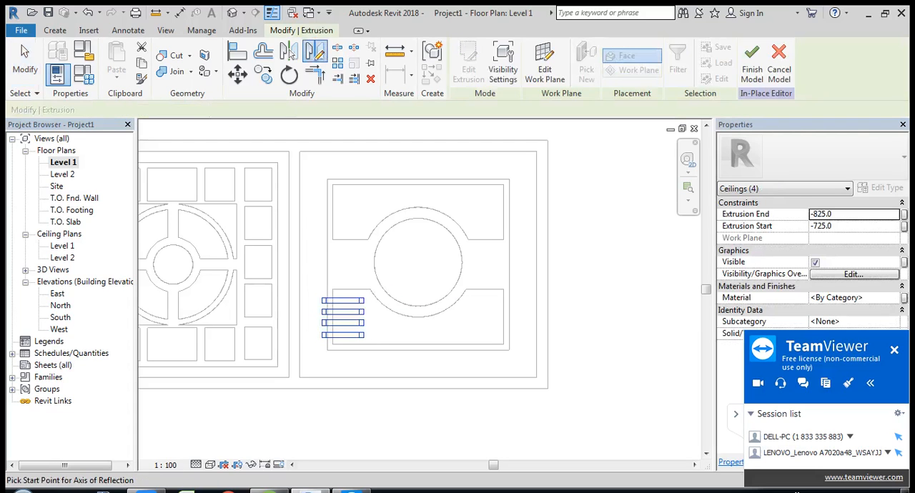
{"action": "left_click", "coordinate": [327, 265]}
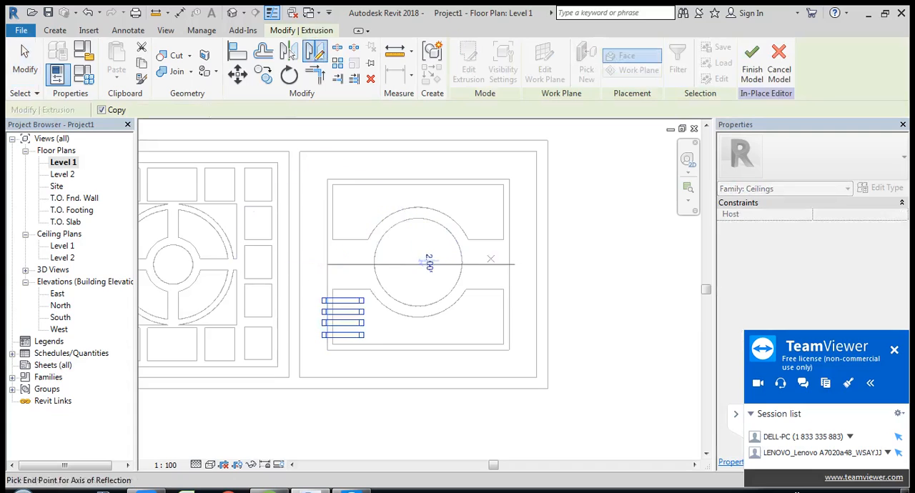
{"action": "left_click", "coordinate": [509, 264]}
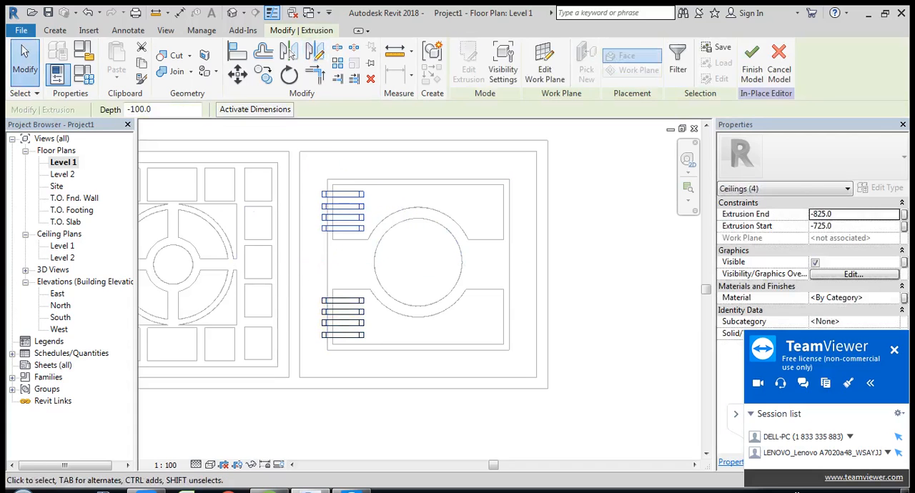
{"action": "key", "text": "Escape"}
Step: Mirror all eight extrusions with copy about the ceiling's vertical centreline and finish the in-place model
{"action": "left_click_drag", "start_coordinate": [310, 175], "coordinate": [366, 343]}
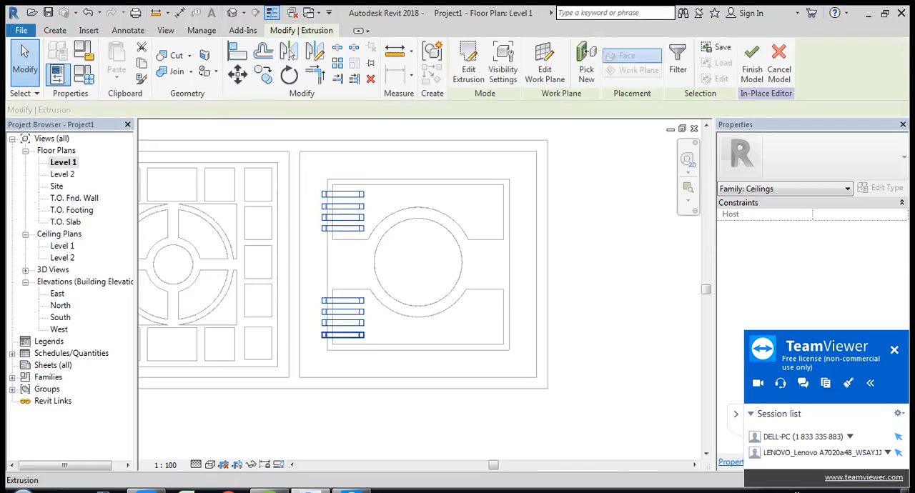
{"action": "left_click", "coordinate": [290, 52]}
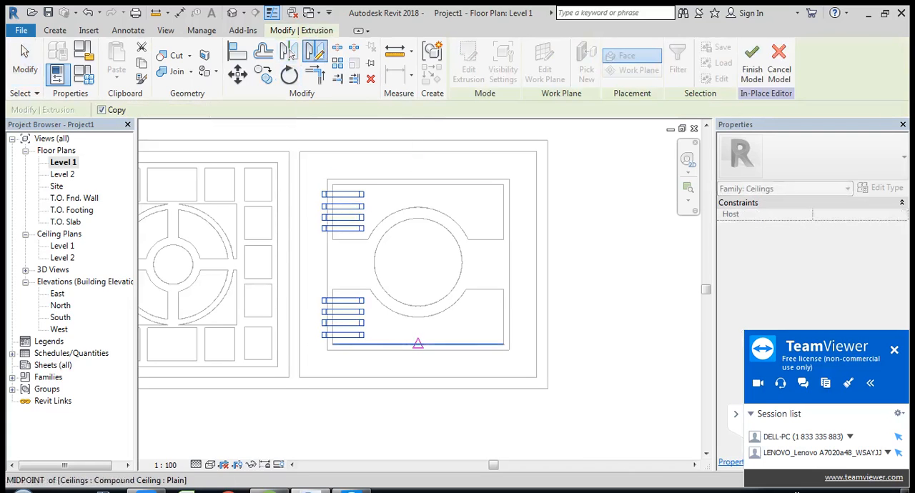
{"action": "left_click", "coordinate": [418, 350]}
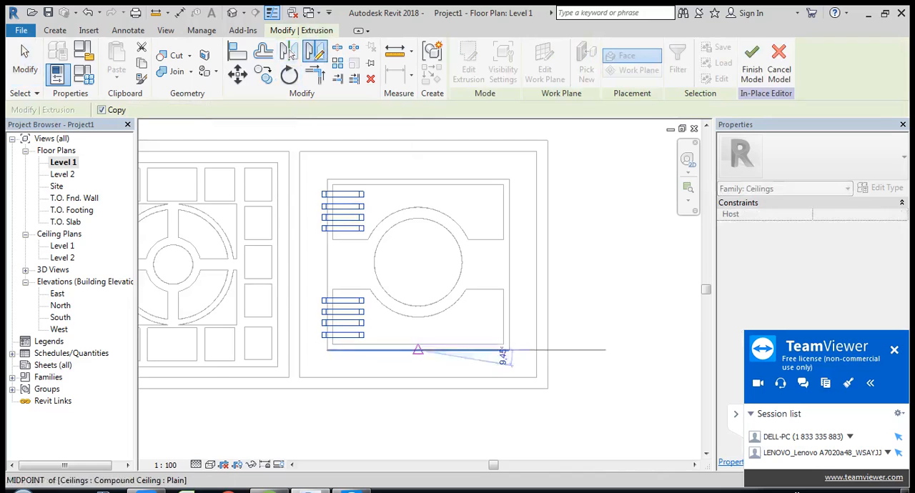
{"action": "left_click", "coordinate": [418, 184]}
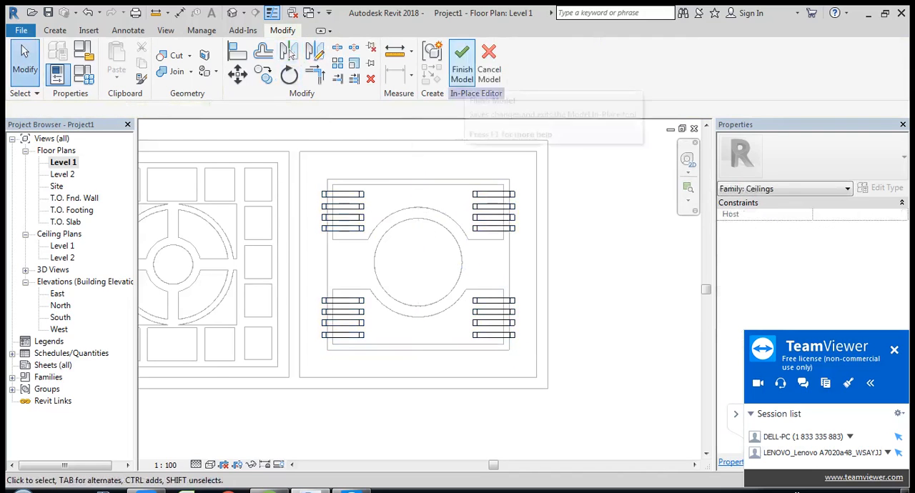
{"action": "left_click", "coordinate": [462, 60]}
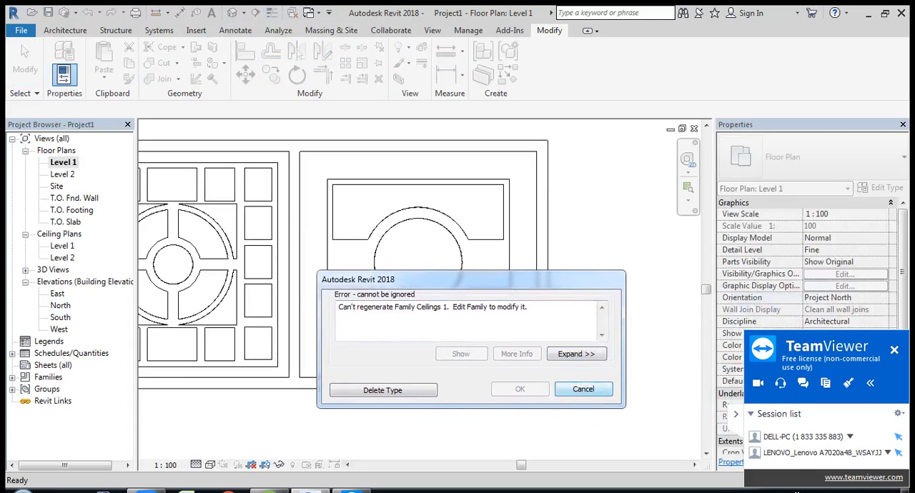
Step: Try again to finish the in-place ceiling model with all the mirrored extrusions
{"action": "left_click", "coordinate": [583, 389]}
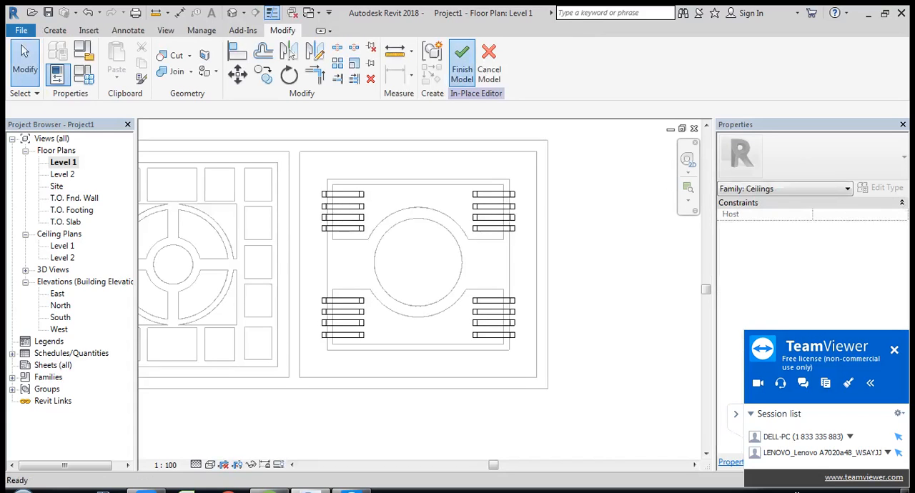
{"action": "left_click", "coordinate": [461, 61]}
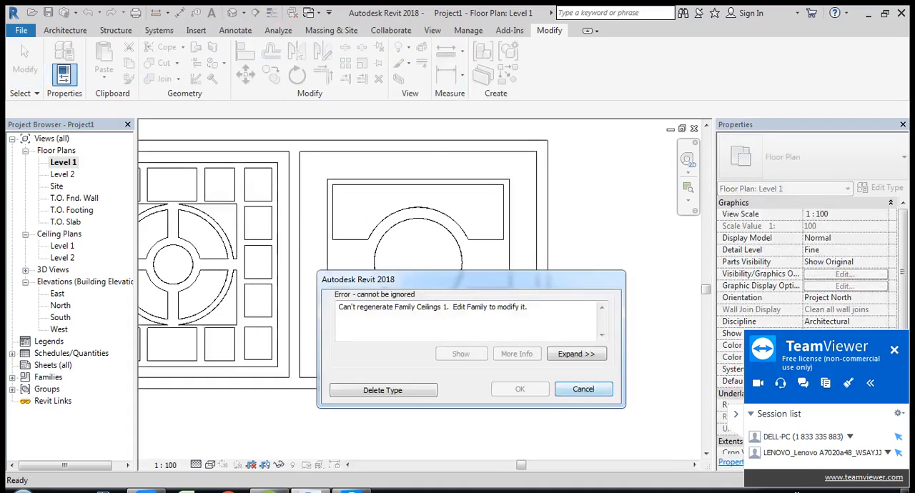
{"action": "left_click", "coordinate": [583, 390]}
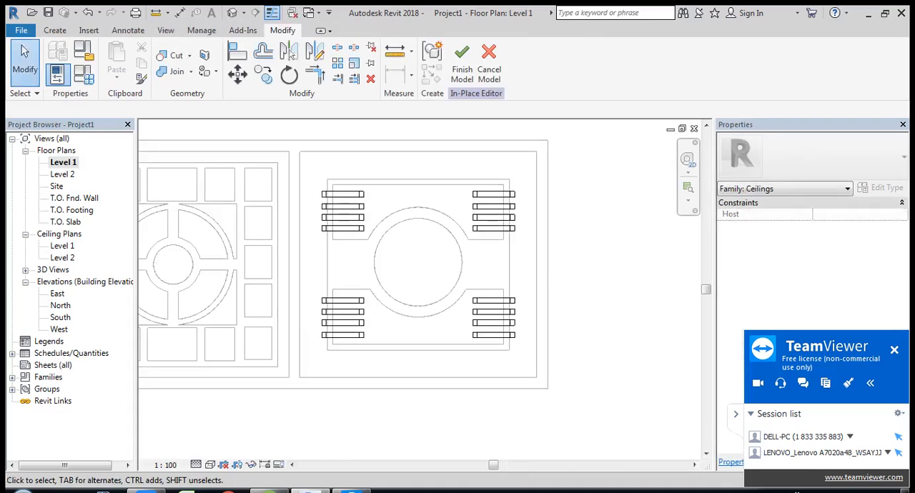
Step: Undo the mirrored and copied extrusions in the in-place model, back to the single original extrusion
{"action": "key", "text": "ctrl+z"}
{"action": "key", "text": "ctrl+z"}
{"action": "key", "text": "ctrl+z"}
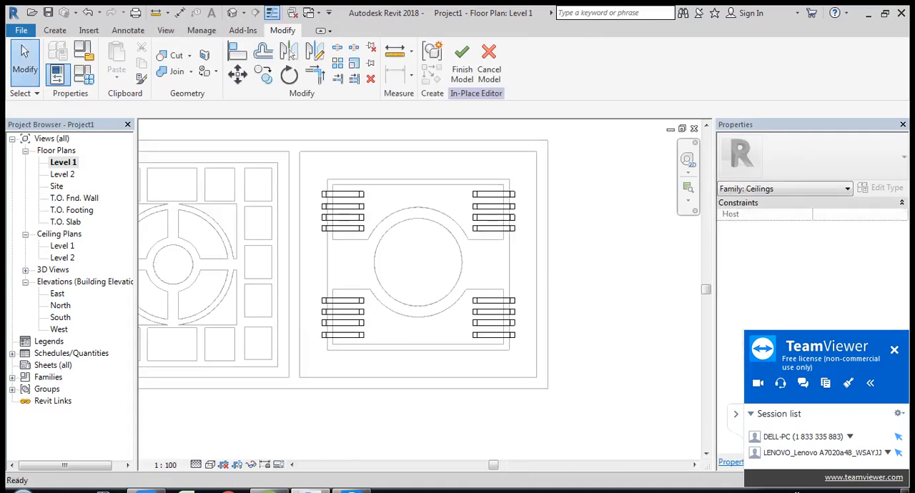
{"action": "key", "text": "ctrl+z"}
{"action": "key", "text": "ctrl+z"}
{"action": "key", "text": "ctrl+z"}
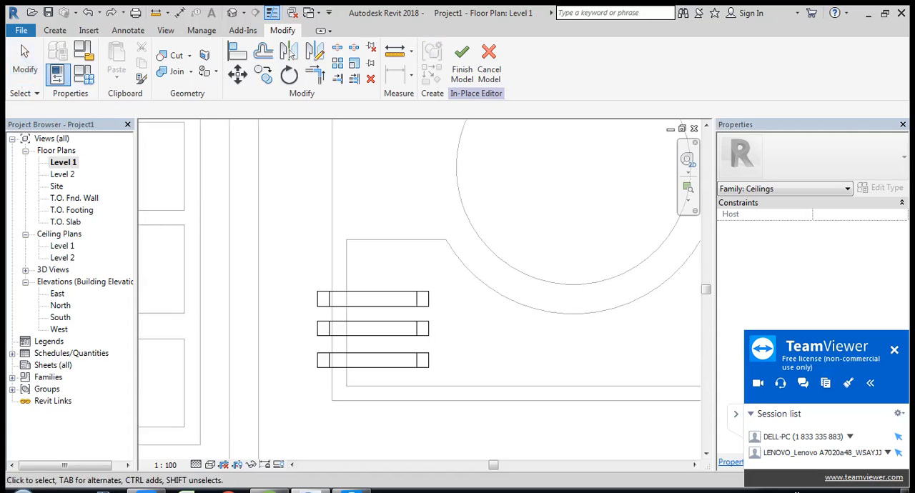
Step: Try to finish the in-place model with only the original extrusion in it
{"action": "left_click", "coordinate": [461, 61]}
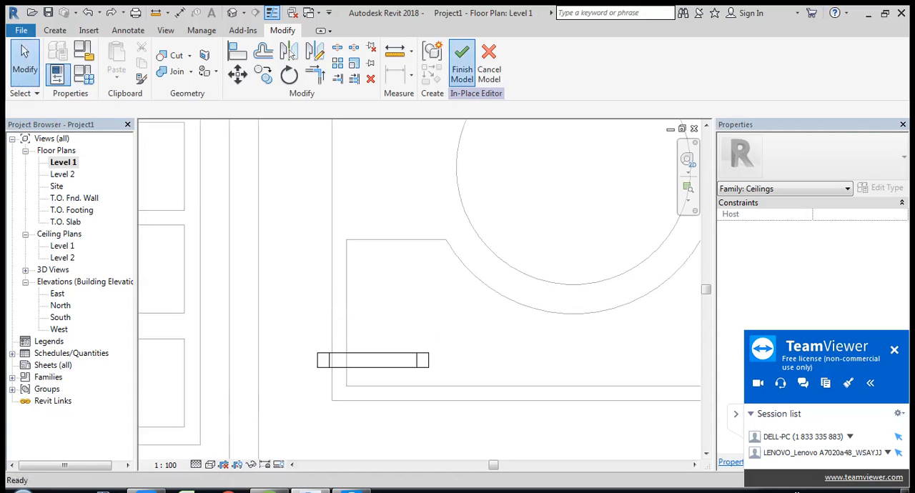
{"action": "left_click", "coordinate": [583, 389]}
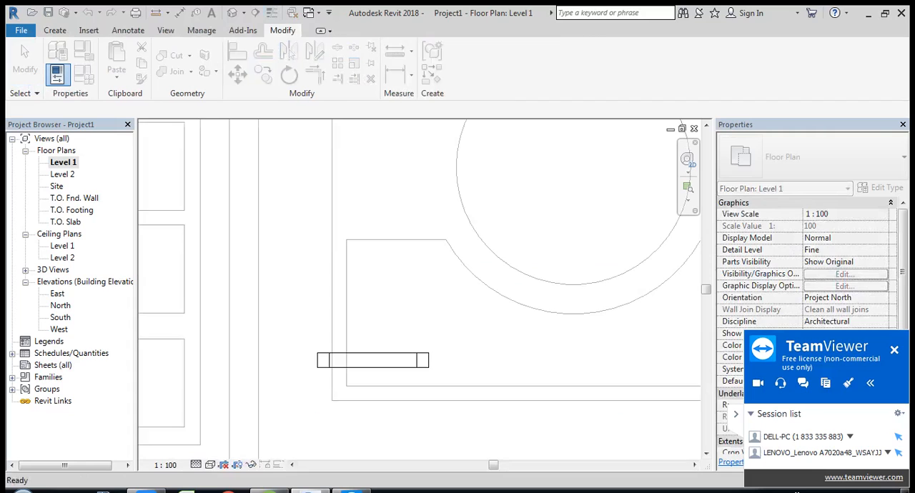
{"action": "left_click", "coordinate": [373, 354]}
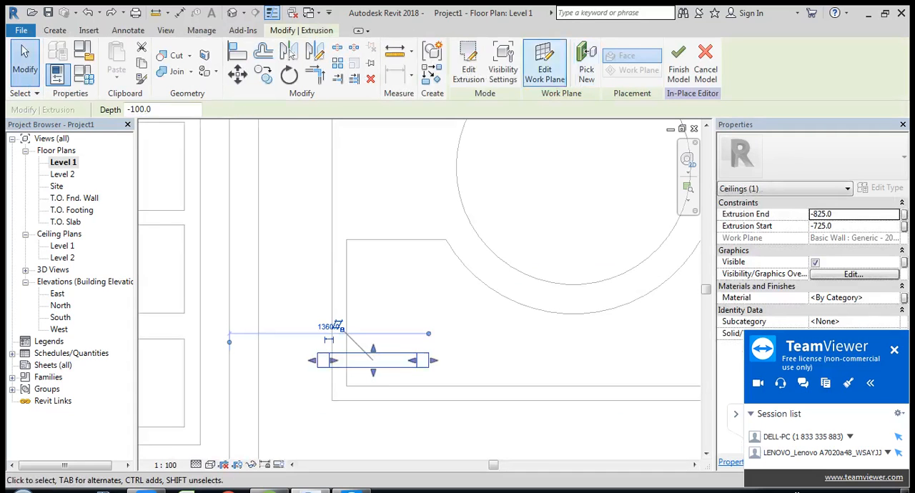
{"action": "left_click", "coordinate": [678, 68]}
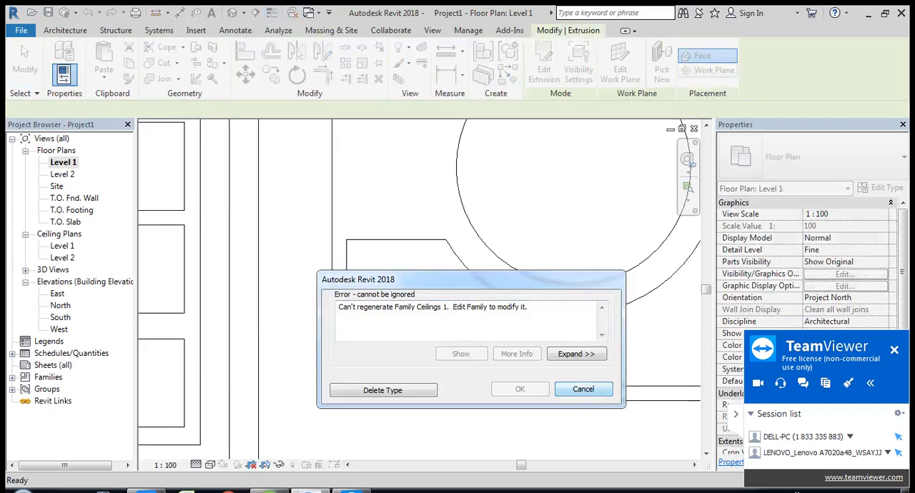
{"action": "left_click", "coordinate": [582, 388]}
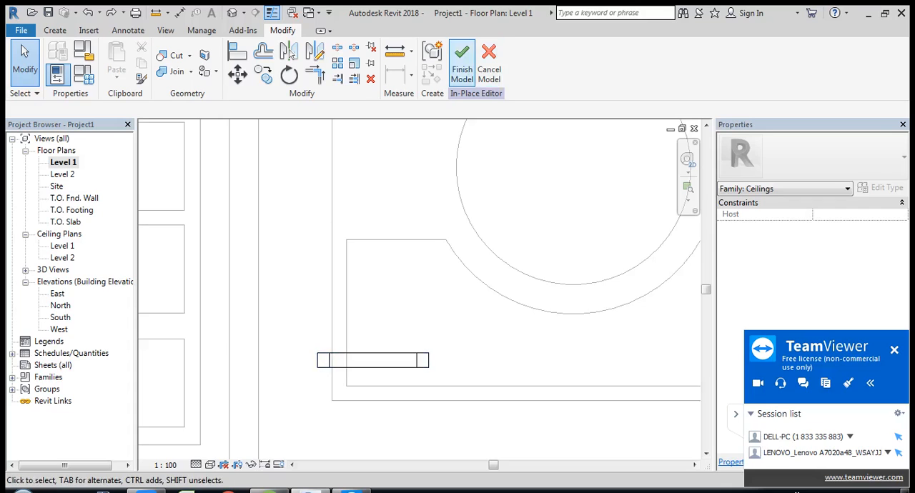
Step: Retry finishing the in-place model, then cancel it and discard the ceiling component
{"action": "left_click", "coordinate": [462, 61]}
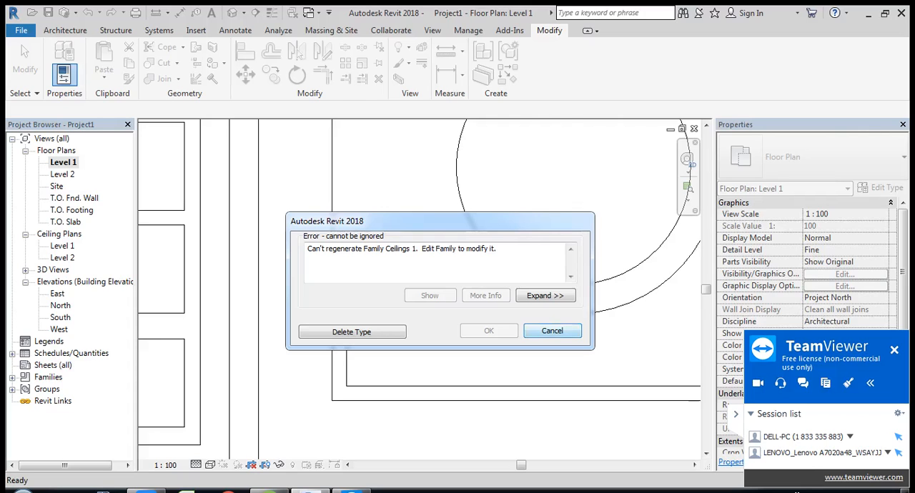
{"action": "key", "text": "Escape"}
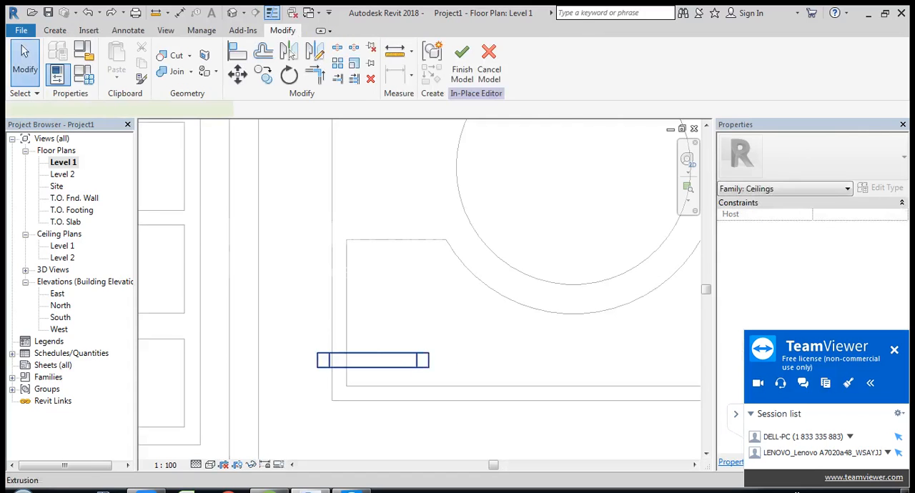
{"action": "key", "text": "Escape"}
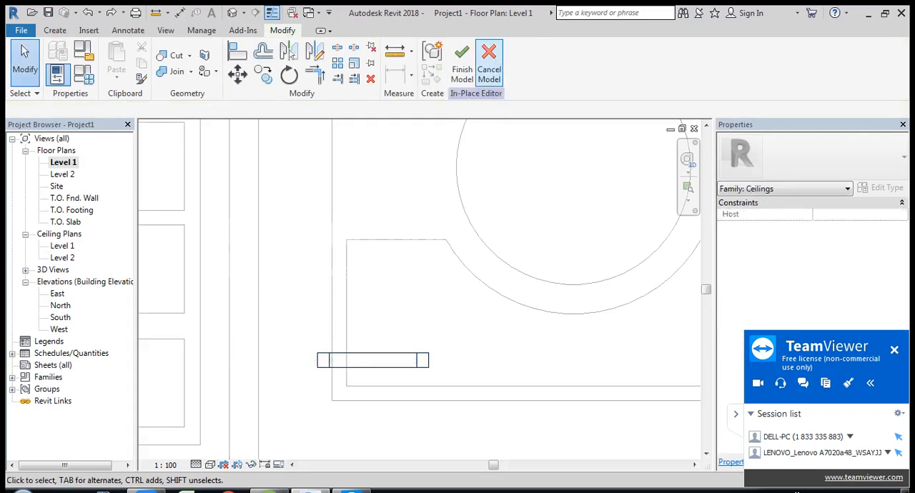
{"action": "key", "text": "Return"}
{"action": "key", "text": "Return"}
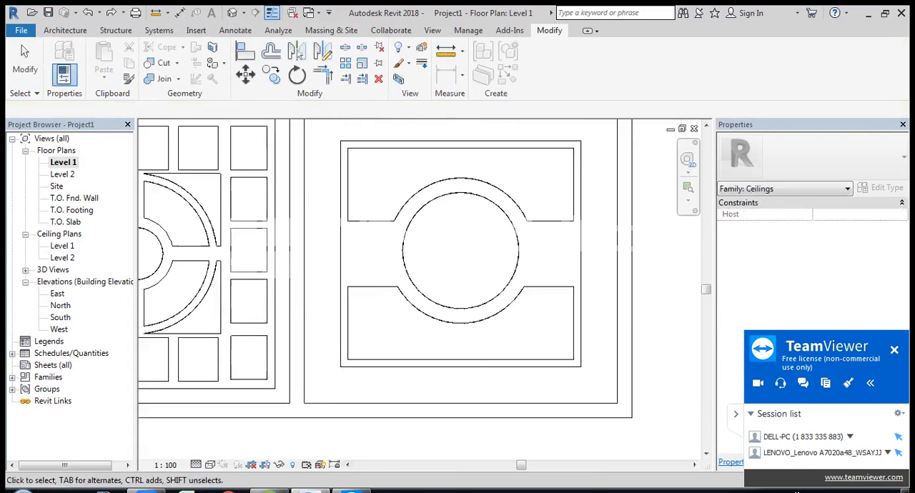
Step: Open the 3D view and reset its temporary hide to restore the hidden walls
{"action": "scroll", "coordinate": [413, 316], "scroll_direction": "down", "scroll_amount": 2}
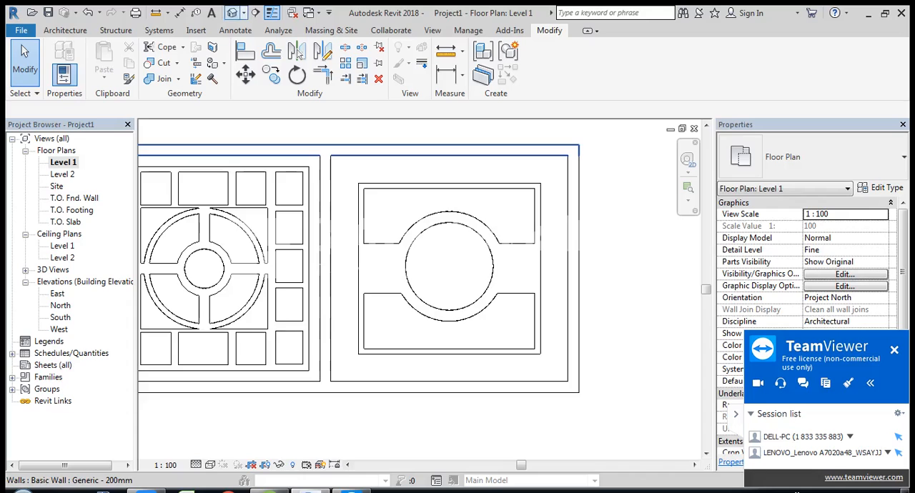
{"action": "left_click", "coordinate": [232, 13]}
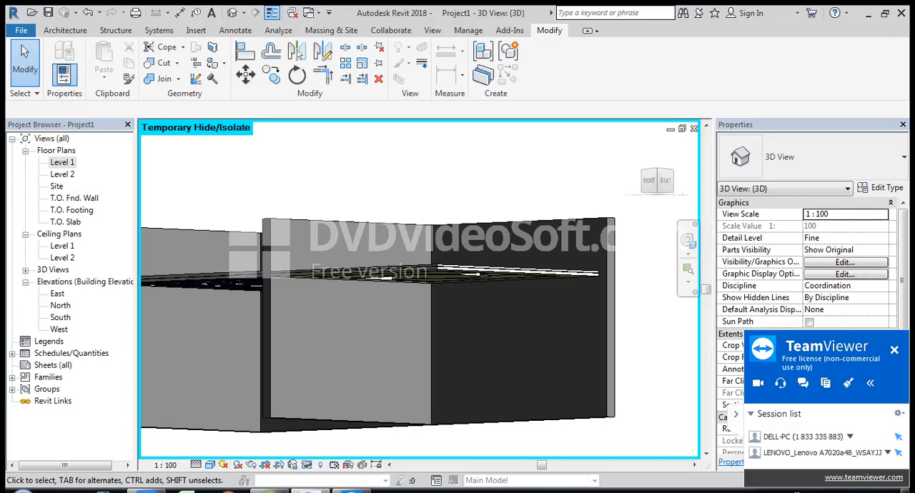
{"action": "mouse_move", "coordinate": [400, 336]}
{"action": "middle_mouse_down", "text": "shift"}
{"action": "mouse_move", "coordinate": [421, 325]}
{"action": "mouse_move", "coordinate": [447, 286]}
{"action": "mouse_move", "coordinate": [443, 260]}
{"action": "mouse_move", "coordinate": [445, 290]}
{"action": "mouse_move", "coordinate": [426, 329]}
{"action": "mouse_move", "coordinate": [429, 282]}
{"action": "mouse_move", "coordinate": [400, 286]}
{"action": "mouse_move", "coordinate": [426, 314]}
{"action": "mouse_move", "coordinate": [396, 343]}
{"action": "middle_mouse_up", "text": "shift"}
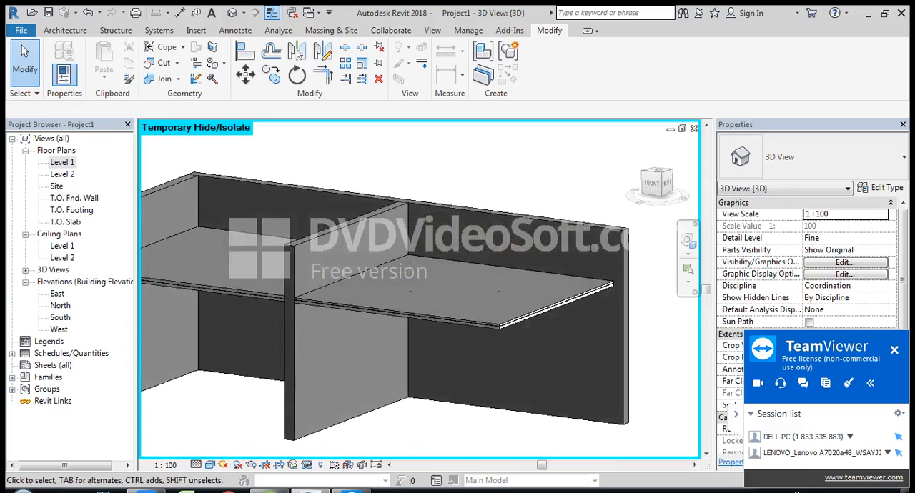
{"action": "key", "text": "h"}
{"action": "key", "text": "r"}
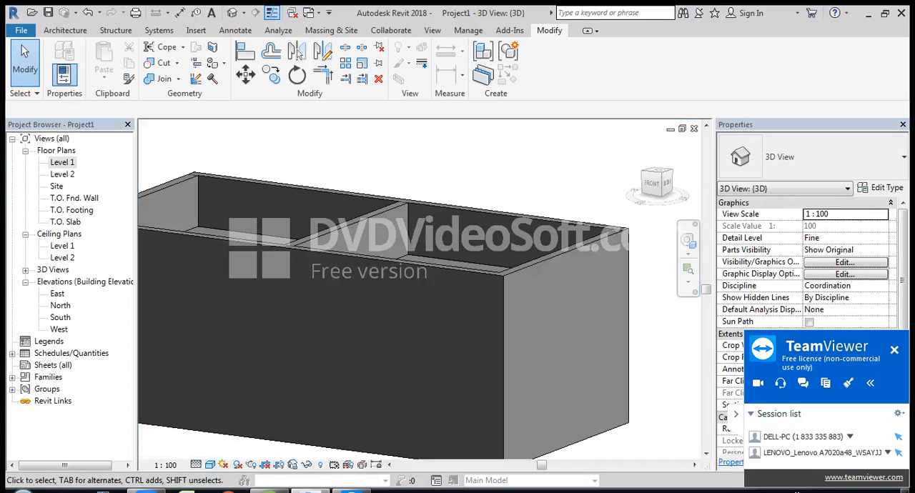
{"action": "scroll", "coordinate": [543, 194], "scroll_direction": "down", "scroll_amount": 3}
Step: In the Level 1 floor plan, place an M_Single-Flush 0915 x 2134mm door in each room's front wall
{"action": "left_click", "coordinate": [62, 163]}
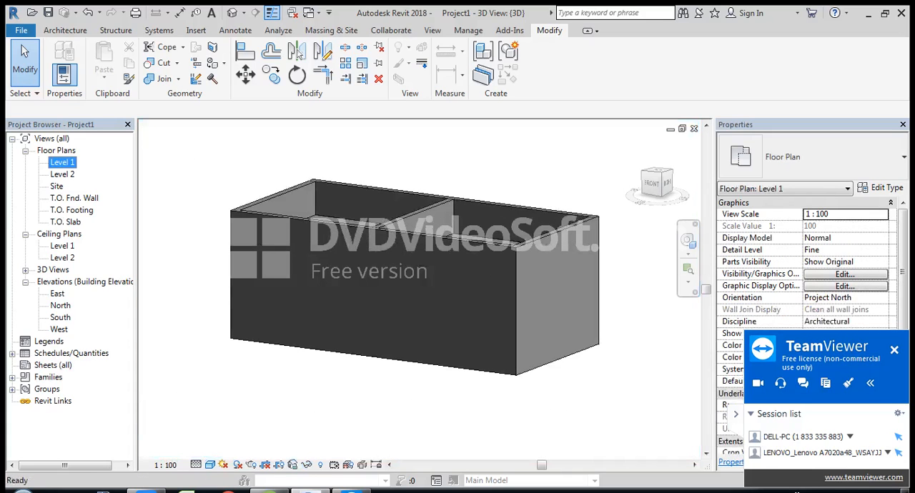
{"action": "double_click", "coordinate": [62, 163]}
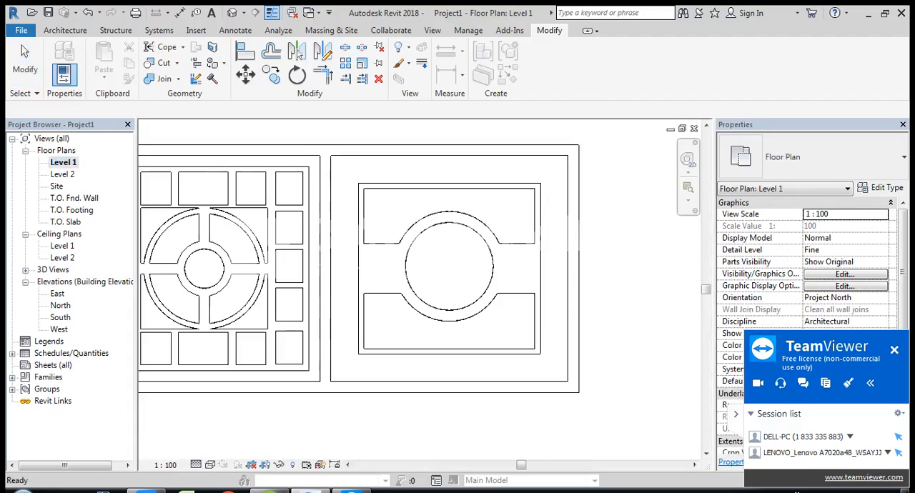
{"action": "scroll", "coordinate": [325, 248], "scroll_direction": "down", "scroll_amount": 2}
{"action": "middle_click_drag", "start_coordinate": [325, 248], "coordinate": [410, 266]}
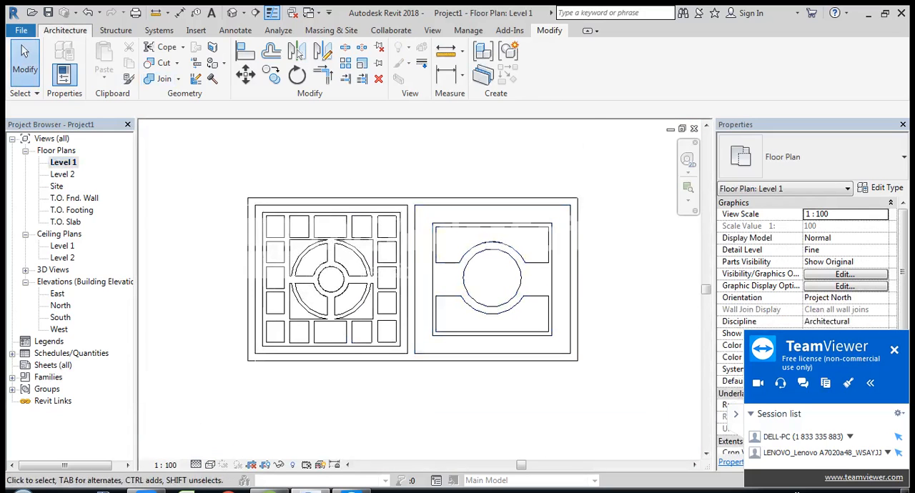
{"action": "left_click", "coordinate": [65, 30]}
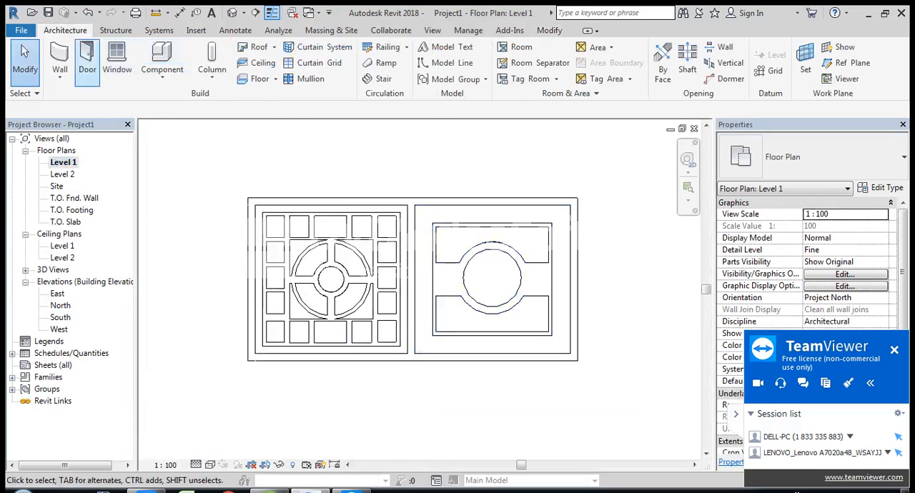
{"action": "left_click", "coordinate": [86, 61]}
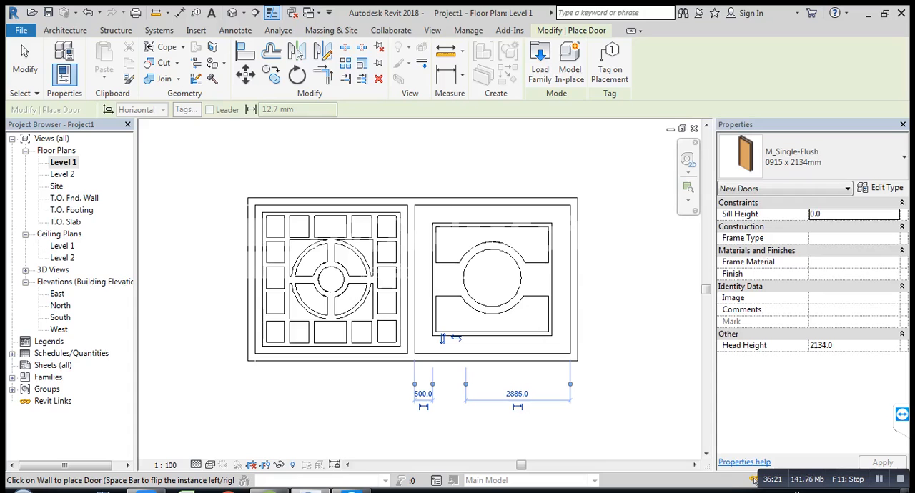
{"action": "key", "text": "Escape"}
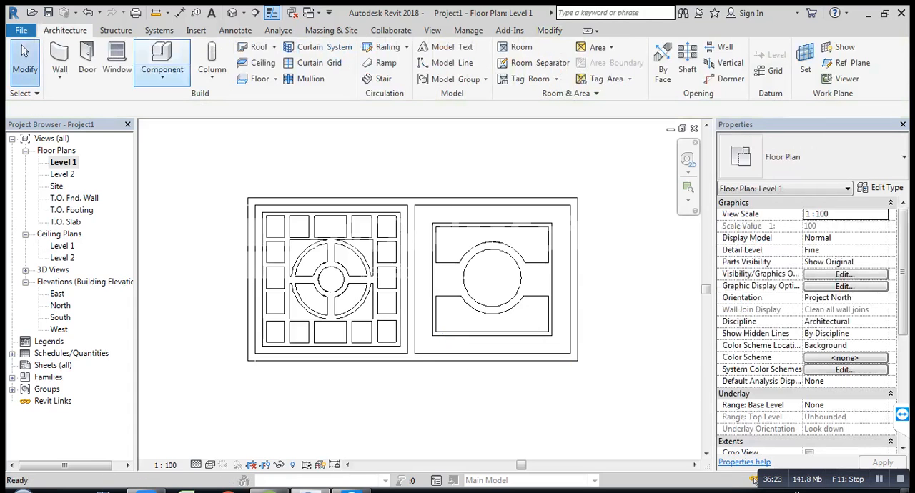
Step: Set the cut plane offset to 2000 in the Level 1 floor plan's view range
{"action": "scroll", "coordinate": [808, 321], "scroll_direction": "down", "scroll_amount": 1}
{"action": "scroll", "coordinate": [808, 321], "scroll_direction": "down", "scroll_amount": 1}
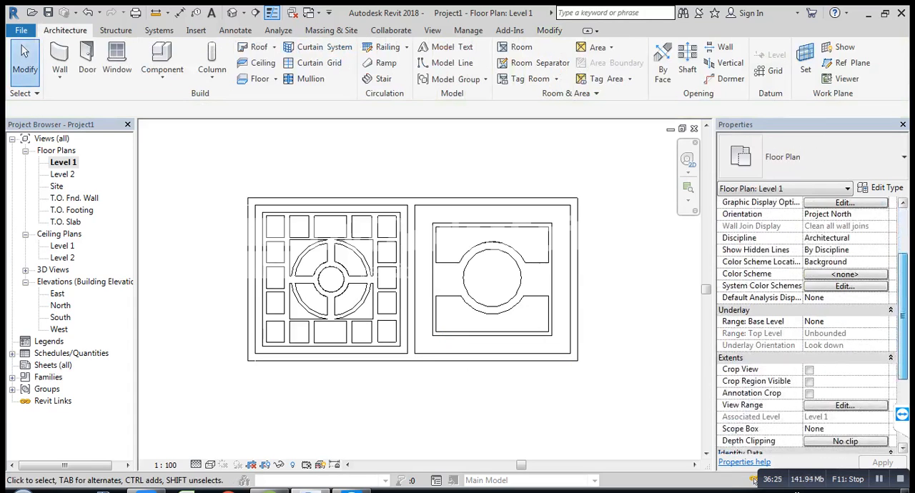
{"action": "left_click", "coordinate": [845, 405]}
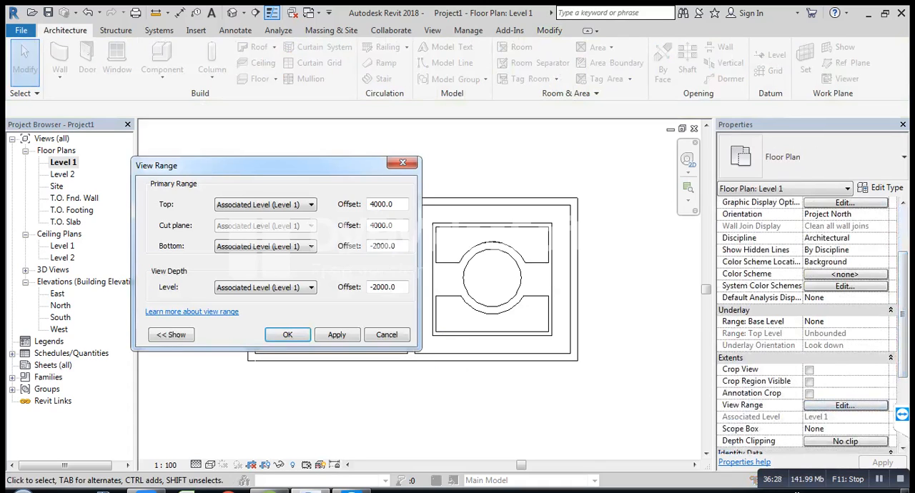
{"action": "left_click_drag", "start_coordinate": [394, 225], "coordinate": [369, 225]}
{"action": "type", "text": "2000"}
{"action": "left_click", "coordinate": [336, 334]}
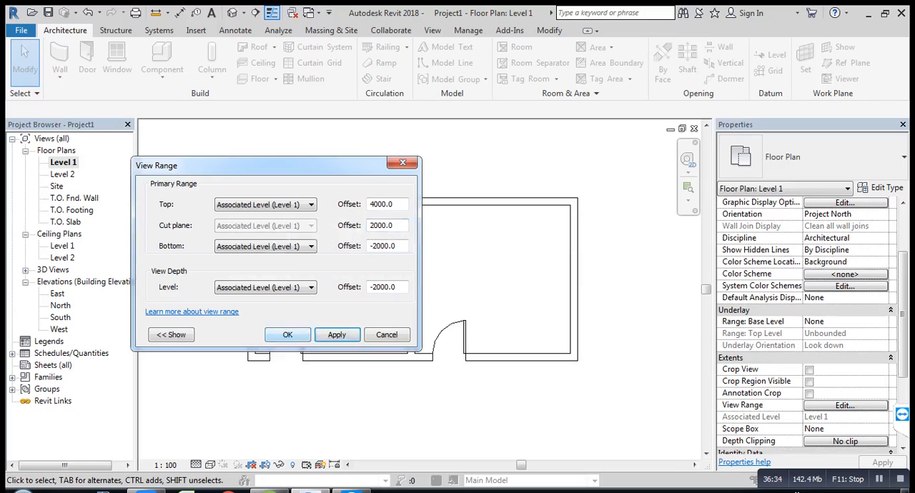
{"action": "left_click", "coordinate": [288, 334]}
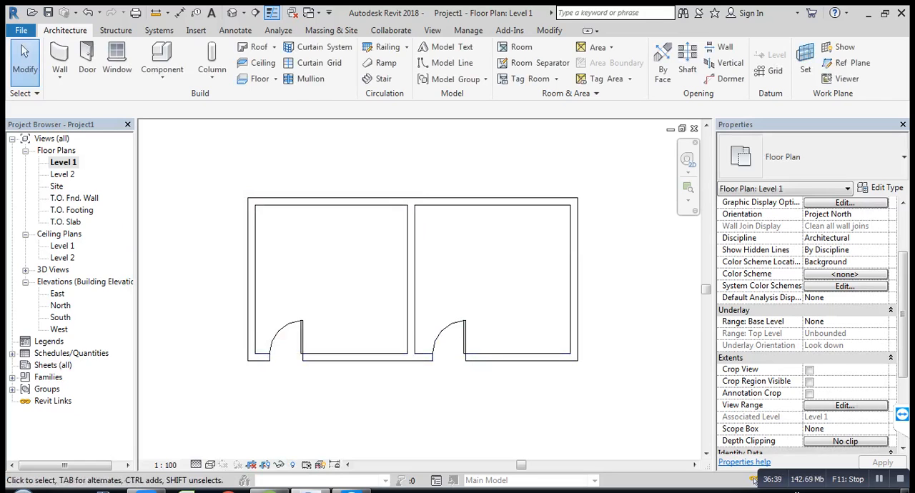
Step: Temporarily hide the front wall containing the doors in the 3D view
{"action": "left_click", "coordinate": [233, 12]}
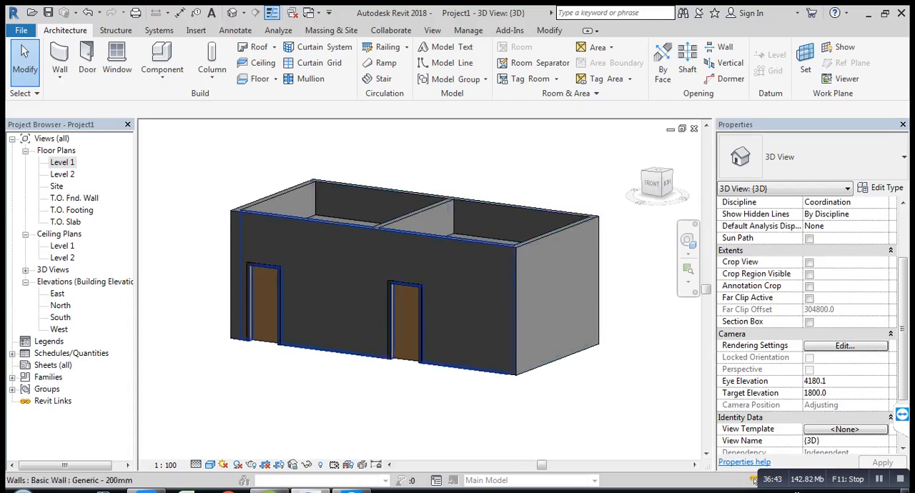
{"action": "left_click", "coordinate": [336, 225]}
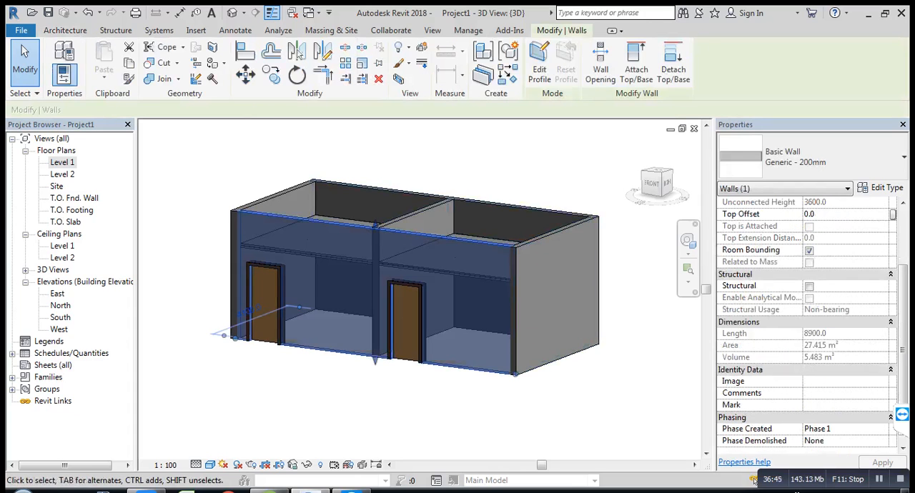
{"action": "key", "text": "h"}
{"action": "key", "text": "h"}
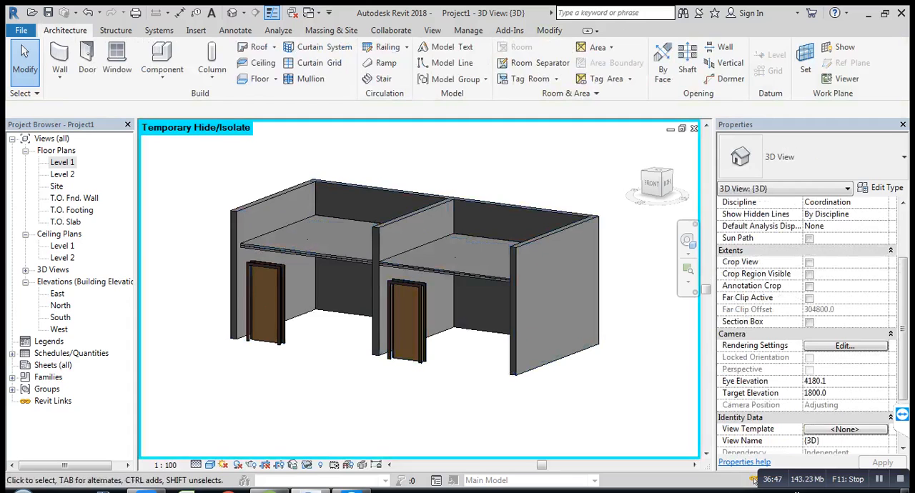
Step: Try to temporarily hide the outer end wall of the second room in the 3D view
{"action": "mouse_move", "coordinate": [414, 307]}
{"action": "middle_mouse_down", "text": "shift"}
{"action": "mouse_move", "coordinate": [418, 232]}
{"action": "mouse_move", "coordinate": [420, 247]}
{"action": "mouse_move", "coordinate": [493, 247]}
{"action": "mouse_move", "coordinate": [454, 248]}
{"action": "mouse_move", "coordinate": [422, 268]}
{"action": "mouse_move", "coordinate": [418, 301]}
{"action": "middle_mouse_up", "text": "shift"}
{"action": "left_click", "coordinate": [564, 286]}
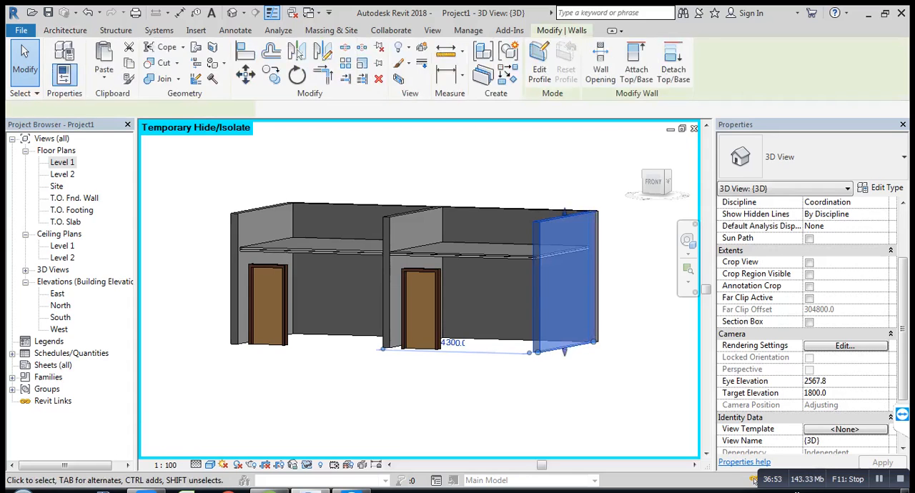
{"action": "key", "text": "h"}
{"action": "key", "text": "h"}
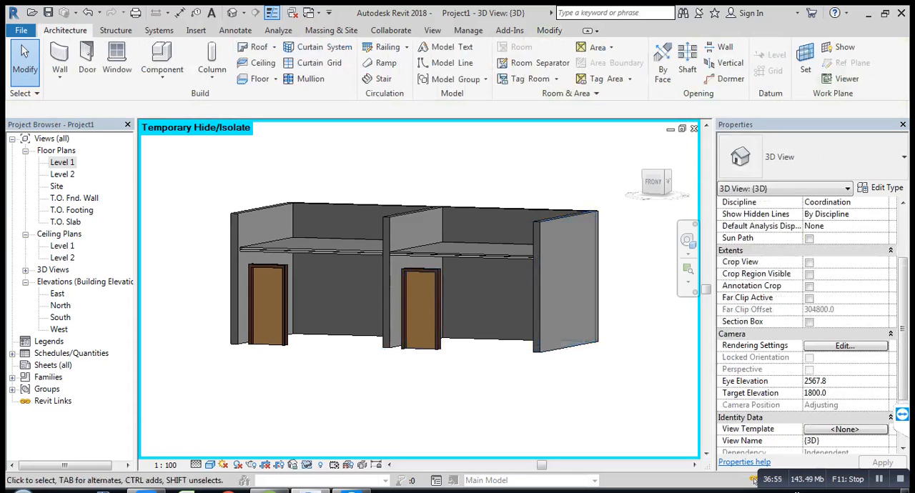
Step: Temporarily hide the partition wall between the two rooms in the 3D view
{"action": "middle_click_drag", "start_coordinate": [489, 328], "coordinate": [499, 276], "text": "shift"}
{"action": "scroll", "coordinate": [484, 254], "scroll_direction": "up", "scroll_amount": 2}
{"action": "scroll", "coordinate": [431, 250], "scroll_direction": "up", "scroll_amount": 1}
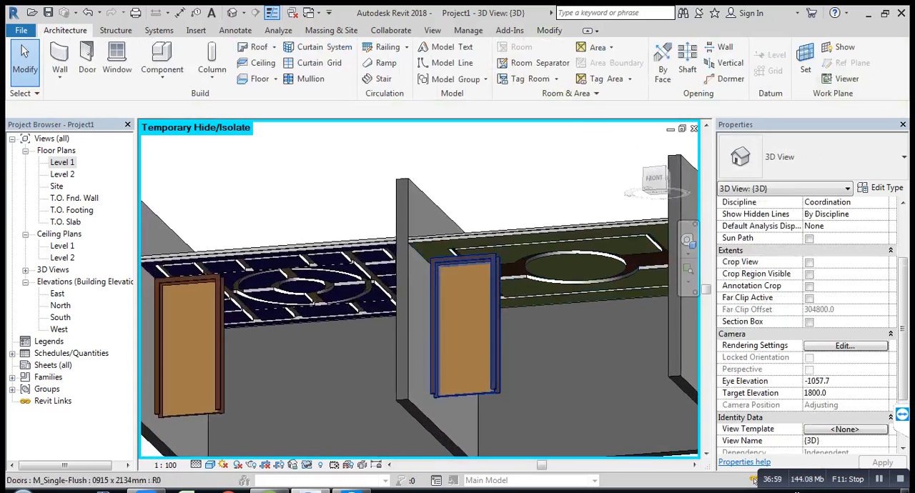
{"action": "left_click", "coordinate": [409, 365]}
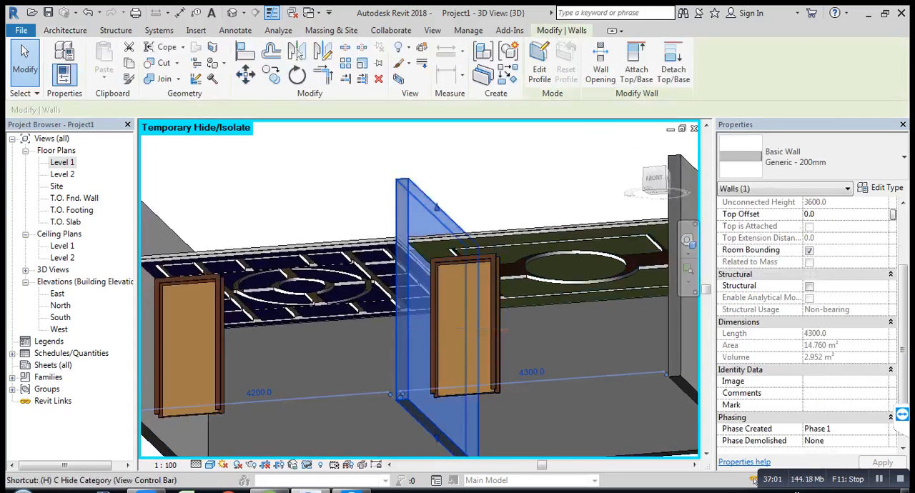
{"action": "key", "text": "h"}
Step: Temporarily hide the remaining walls and both doors in the 3D view, leaving only the two ceilings displayed
{"action": "scroll", "coordinate": [439, 340], "scroll_direction": "down", "scroll_amount": 3}
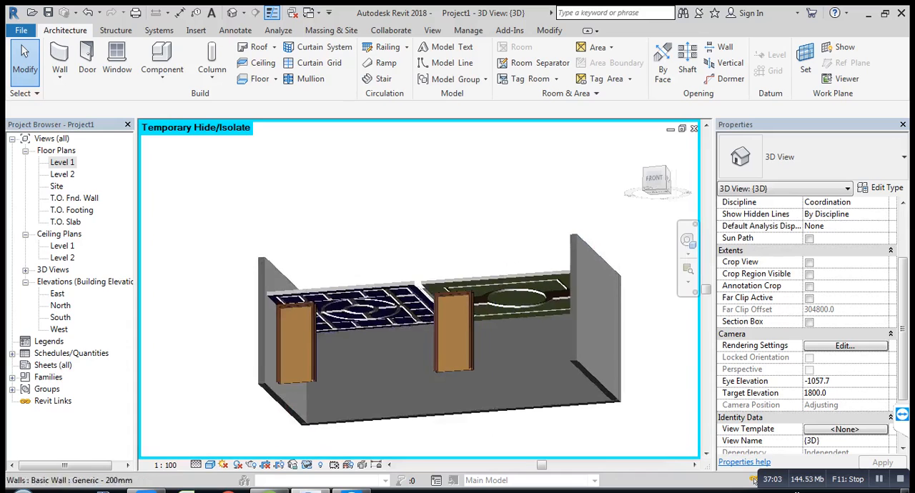
{"action": "left_click_drag", "start_coordinate": [634, 361], "coordinate": [247, 434]}
{"action": "key", "text": "h"}
{"action": "key", "text": "h"}
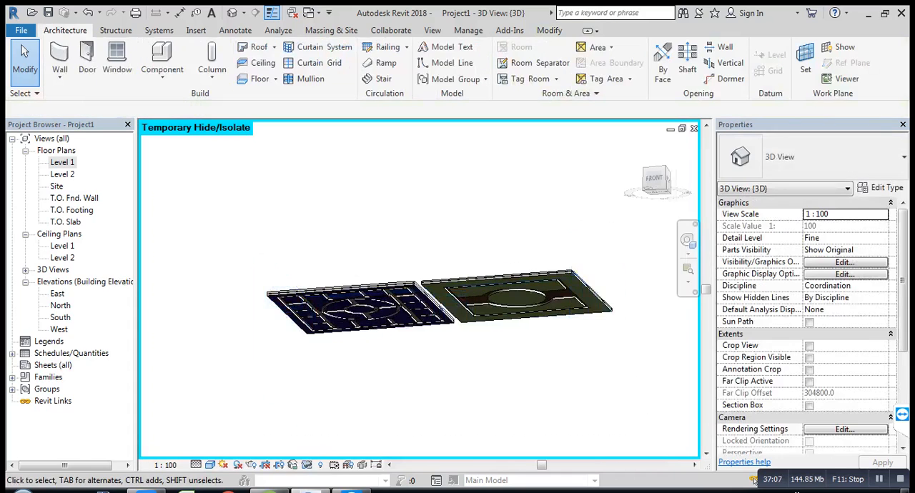
Step: Orient the 3D view to look squarely at both ceilings from the bottom
{"action": "middle_click_drag", "start_coordinate": [400, 401], "coordinate": [382, 258], "text": "shift"}
{"action": "left_click", "coordinate": [657, 187]}
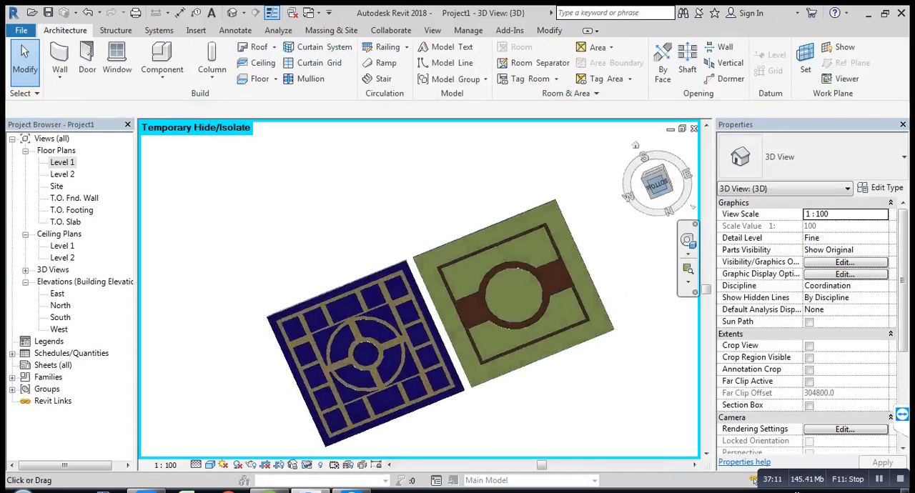
{"action": "middle_click_drag", "start_coordinate": [532, 293], "coordinate": [514, 260]}
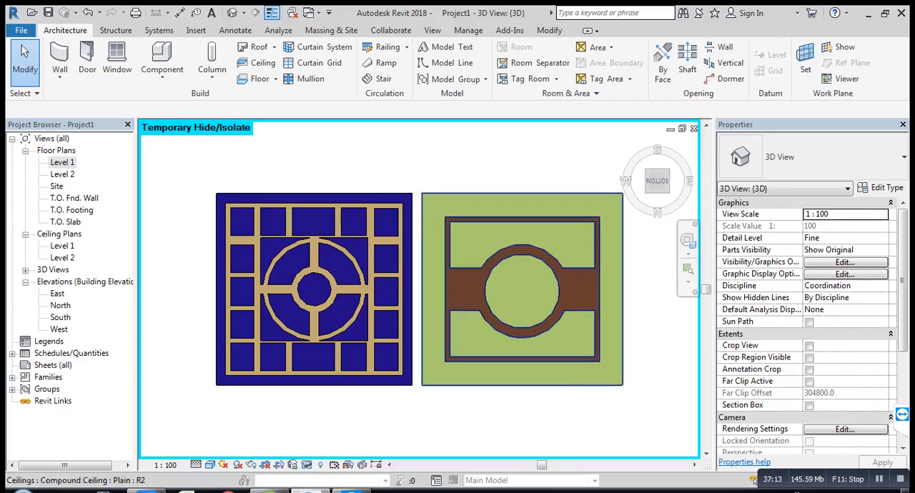
{"action": "scroll", "coordinate": [466, 286], "scroll_direction": "up", "scroll_amount": 3}
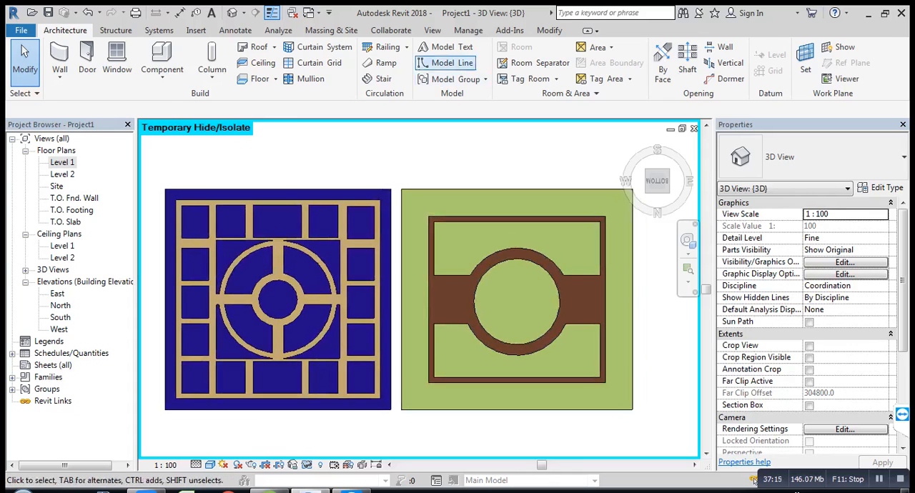
Step: Render the bottom view of the ceilings at Draft quality, first in full and again limited to a region around both ceilings
{"action": "left_click", "coordinate": [432, 30]}
{"action": "left_click", "coordinate": [307, 46]}
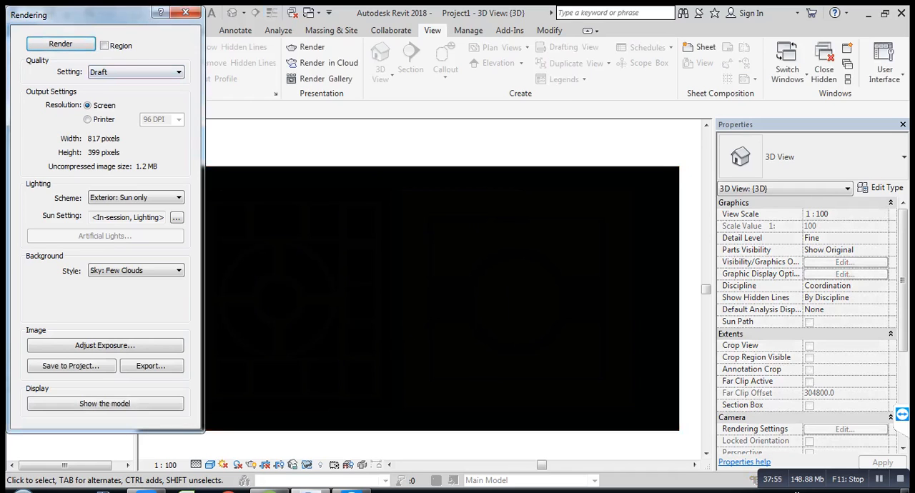
{"action": "left_click", "coordinate": [104, 46]}
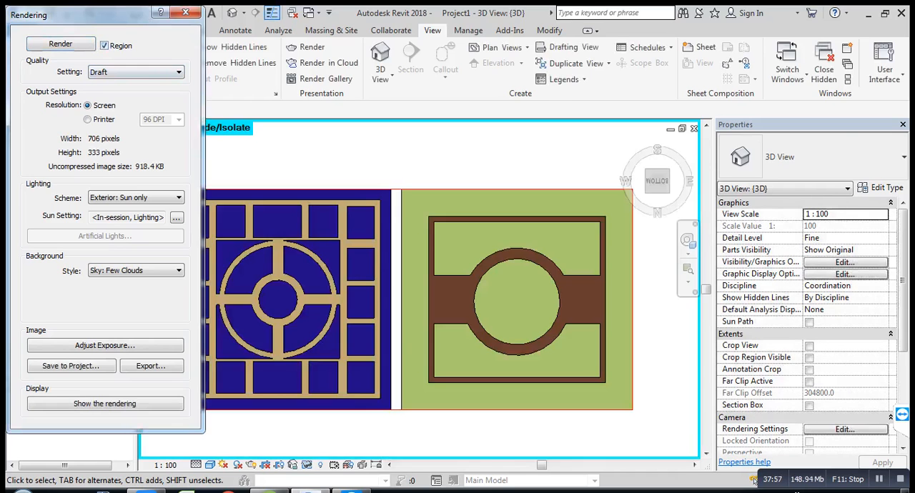
{"action": "middle_click_drag", "start_coordinate": [297, 198], "coordinate": [345, 199]}
{"action": "scroll", "coordinate": [345, 200], "scroll_direction": "down", "scroll_amount": 1}
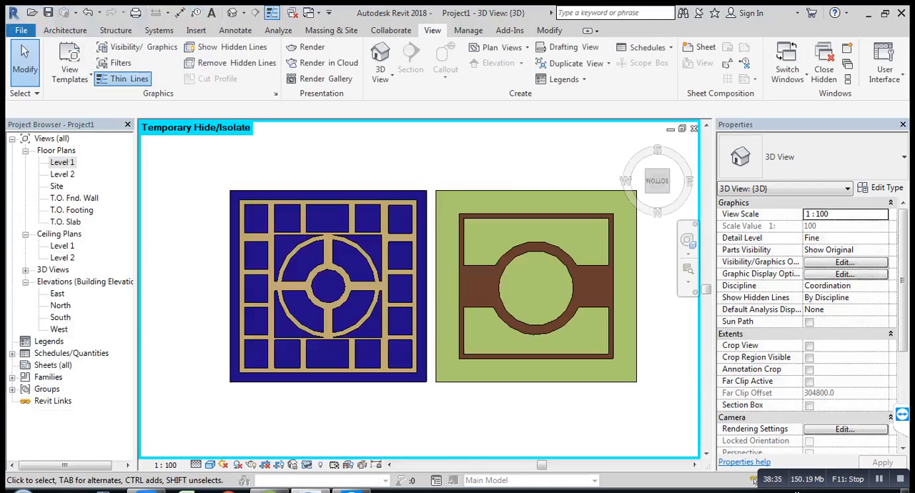
{"action": "middle_click_drag", "start_coordinate": [477, 240], "coordinate": [453, 238]}
{"action": "scroll", "coordinate": [466, 239], "scroll_direction": "up", "scroll_amount": 1}
{"action": "scroll", "coordinate": [459, 238], "scroll_direction": "up", "scroll_amount": 1}
{"action": "scroll", "coordinate": [459, 238], "scroll_direction": "down", "scroll_amount": 1}
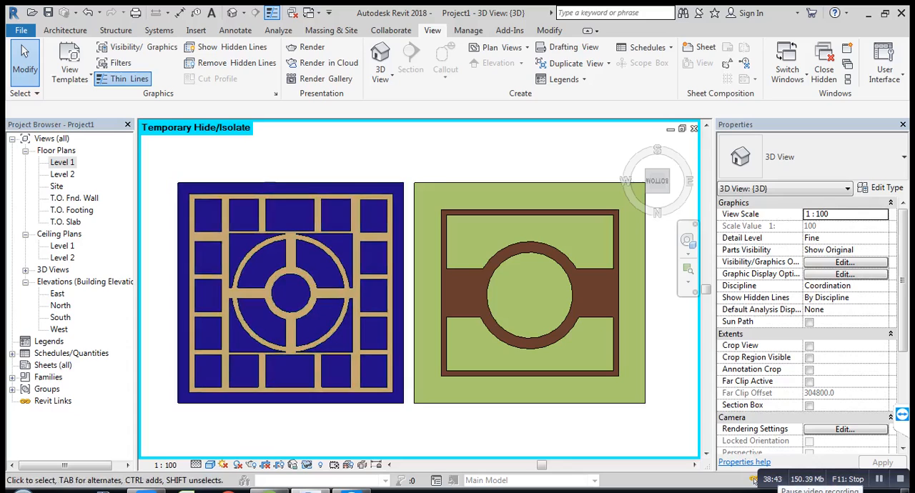
{"action": "left_click", "coordinate": [65, 30]}
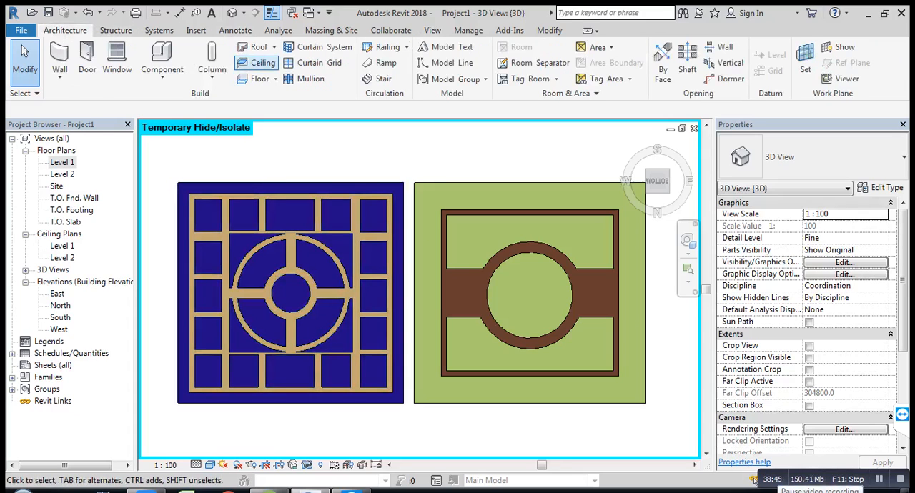
{"action": "left_click", "coordinate": [276, 78]}
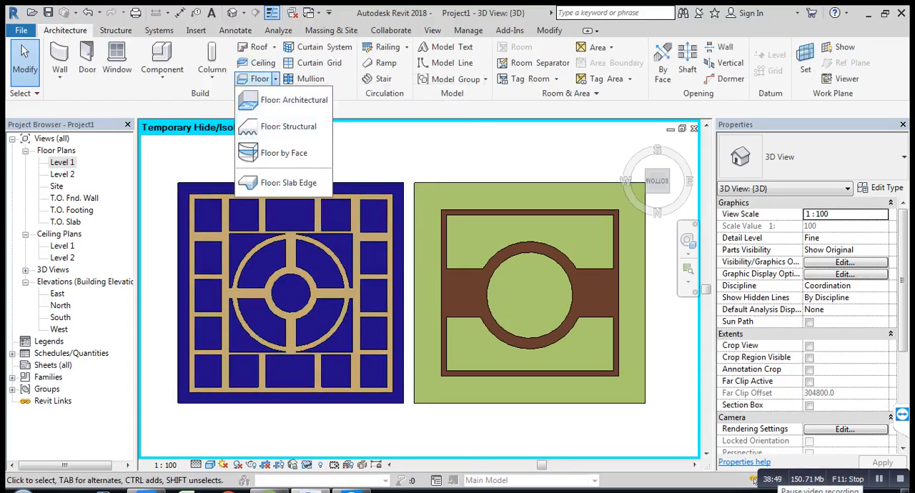
{"action": "key", "text": "Escape"}
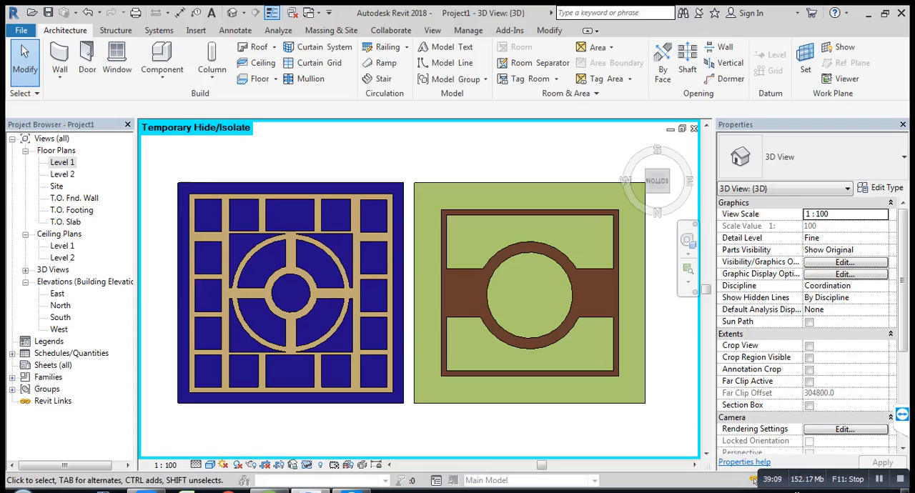
{"action": "left_click", "coordinate": [911, 491]}
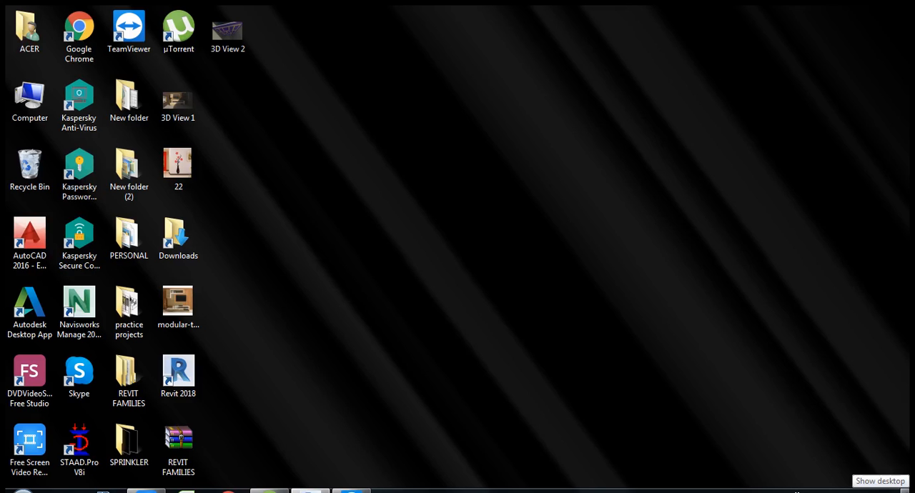